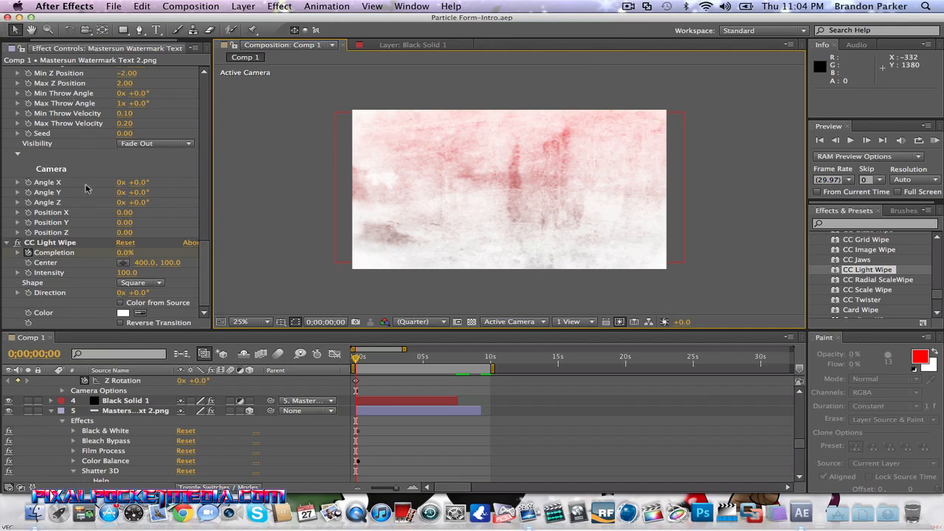
Play a preview of the finished intro animation and return the playhead to the start of the timeline
scroll(153, 228, "up", 2)
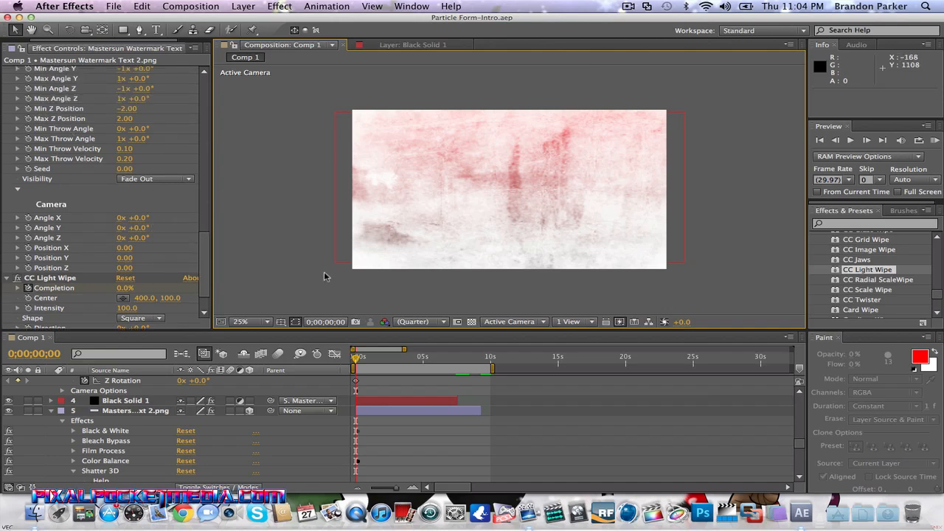
key("space")
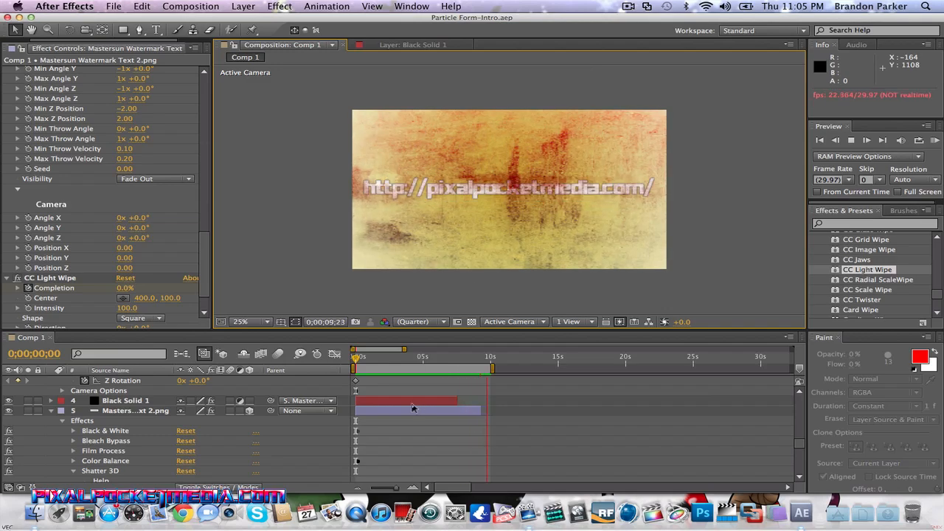
key("space")
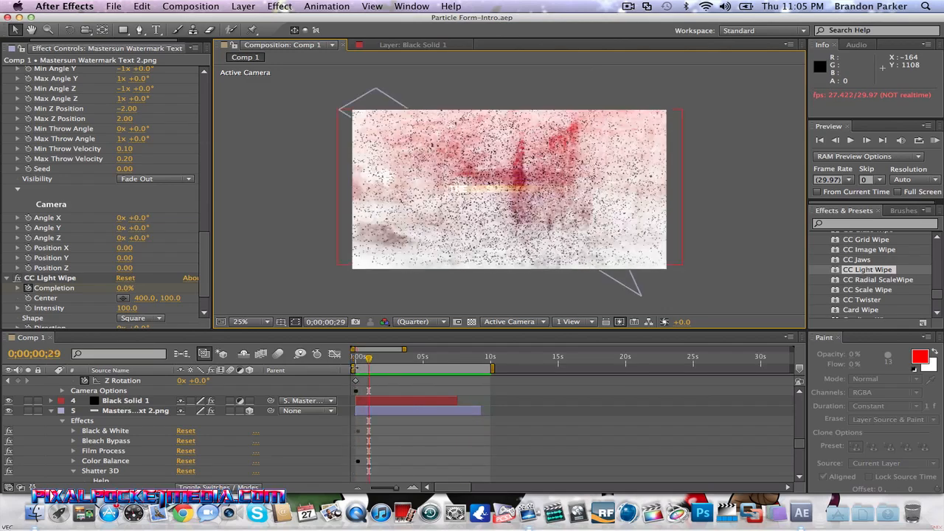
left_click(354, 359)
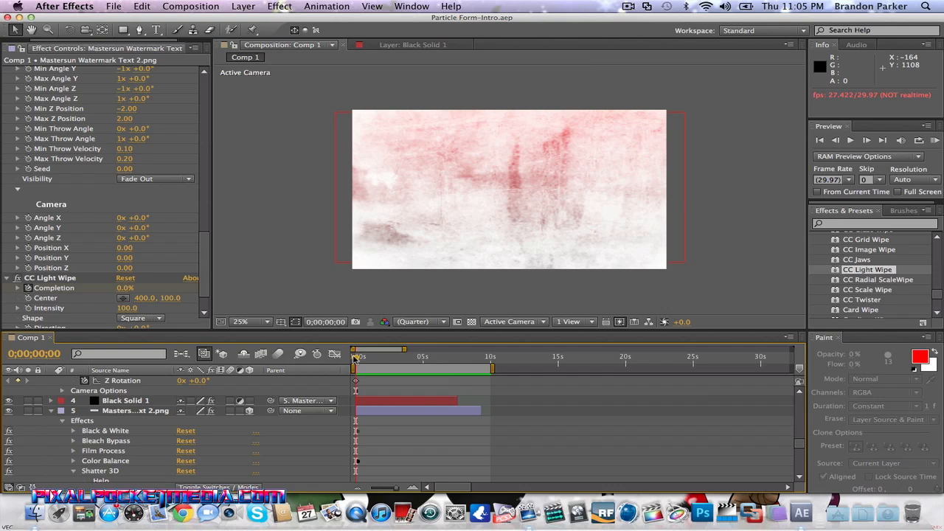
Examine the Form effect settings on the Black Solid 1 layer, including the available Base Form options
left_click(204, 217)
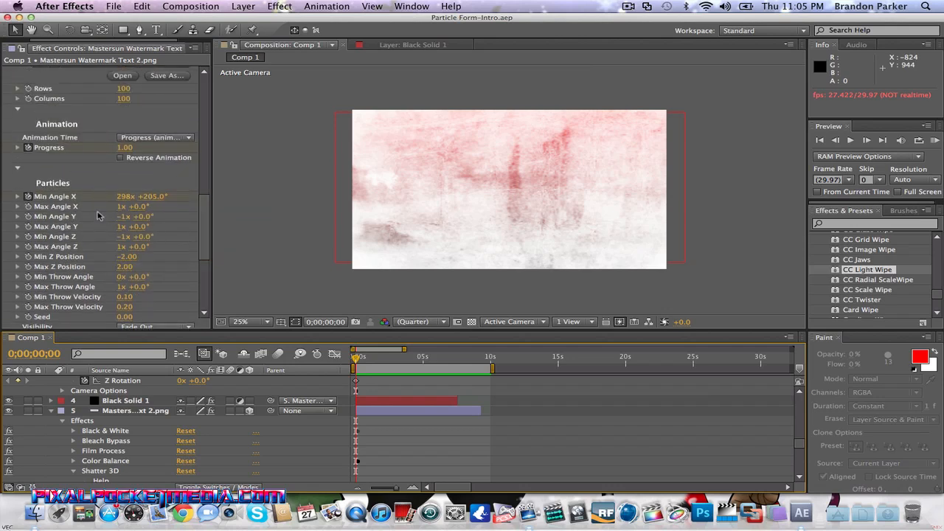
left_click(374, 403)
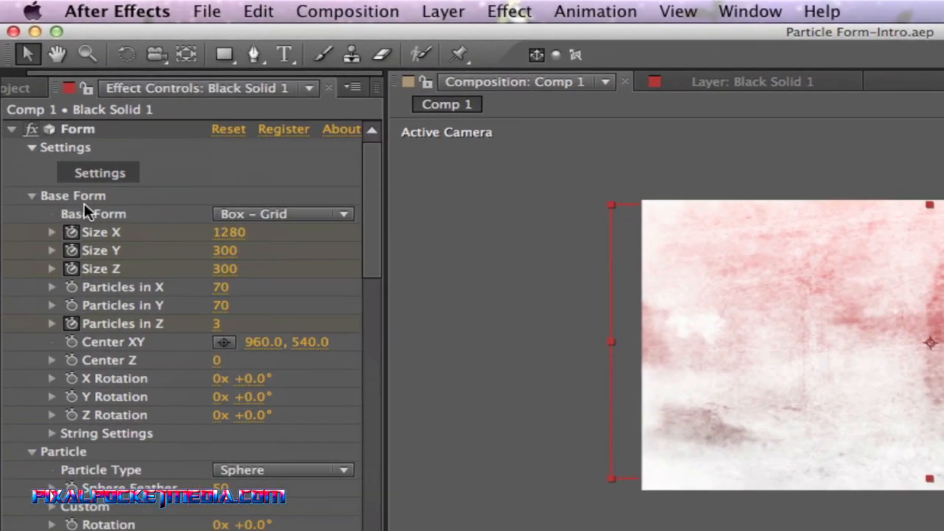
left_click(269, 215)
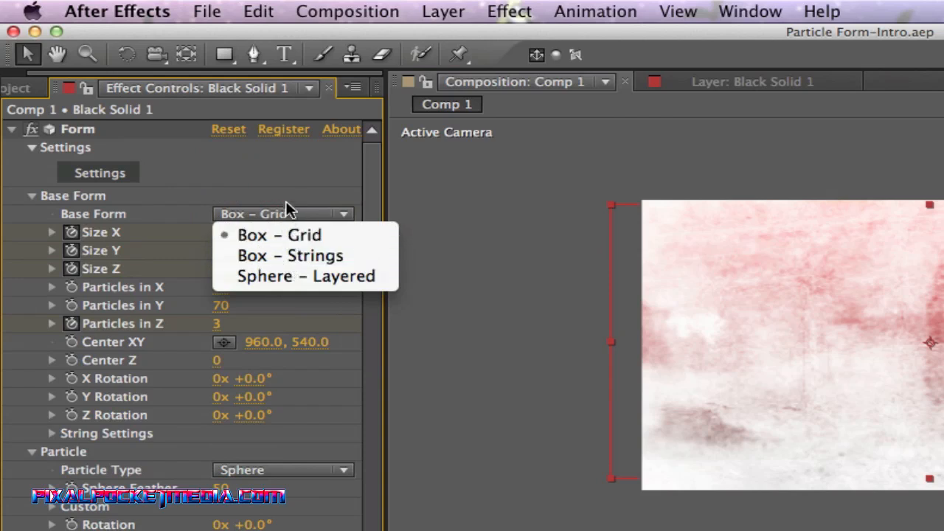
left_click(278, 177)
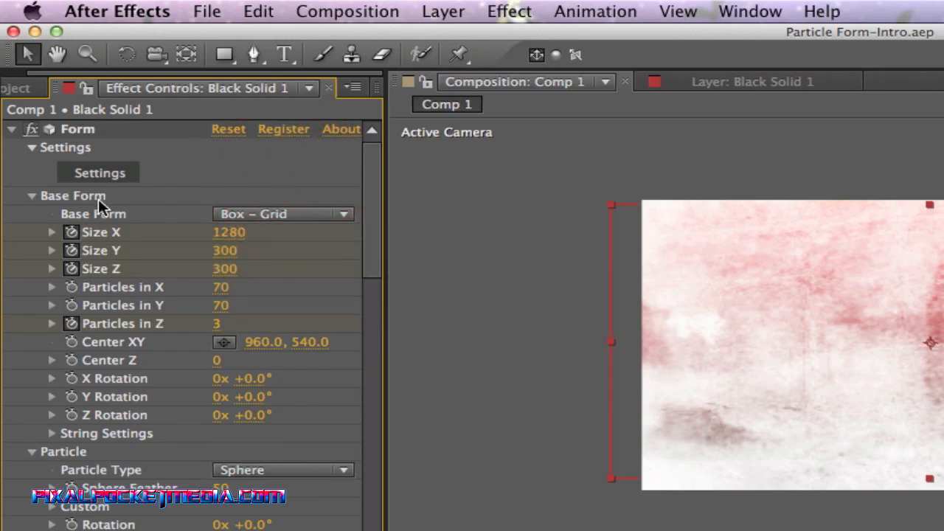
Start a new project and create a composition with the HDTV 1080 29.97 preset at 1920 x 1080
left_click(202, 11)
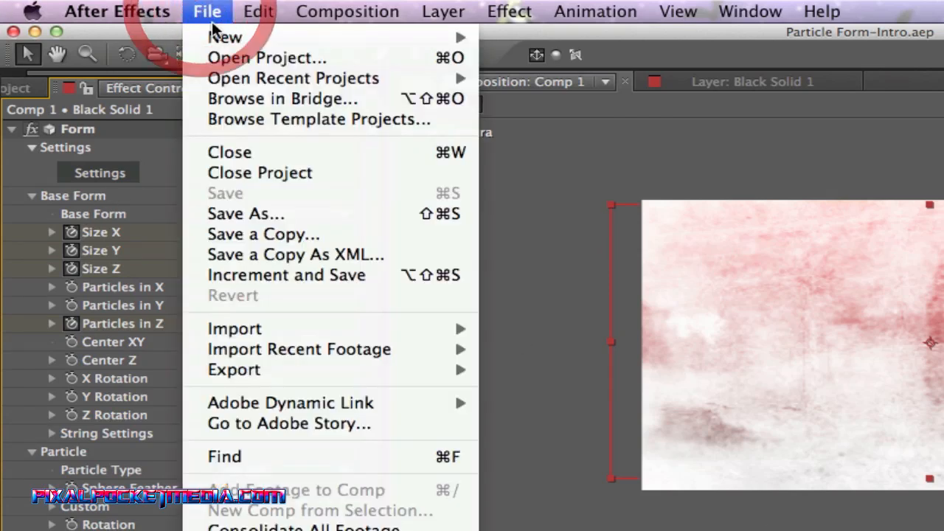
mouse_move(227, 38)
left_click(569, 43)
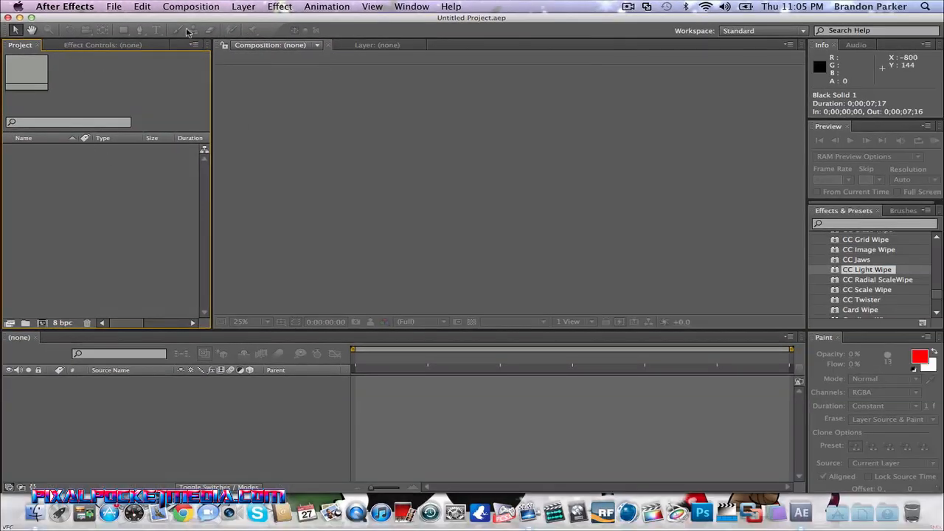
left_click(191, 6)
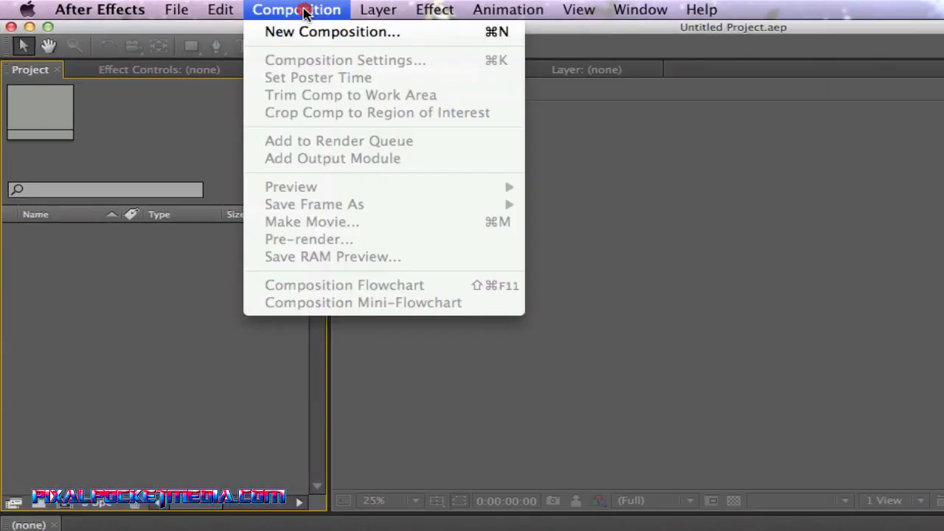
left_click(215, 20)
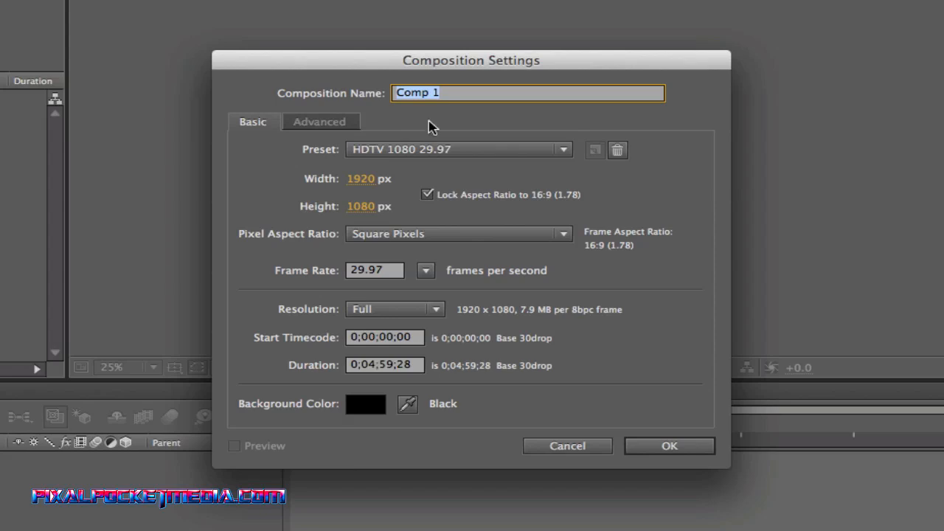
left_click(656, 446)
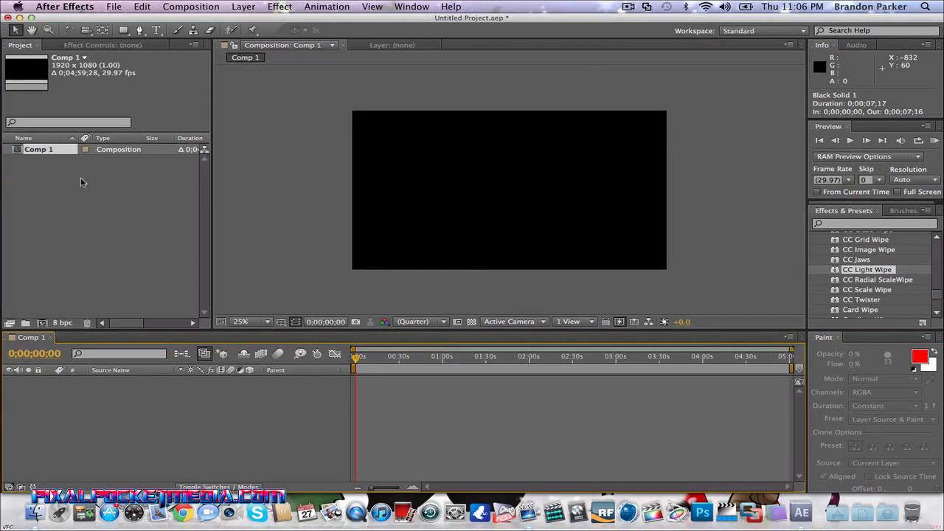
left_click(113, 6)
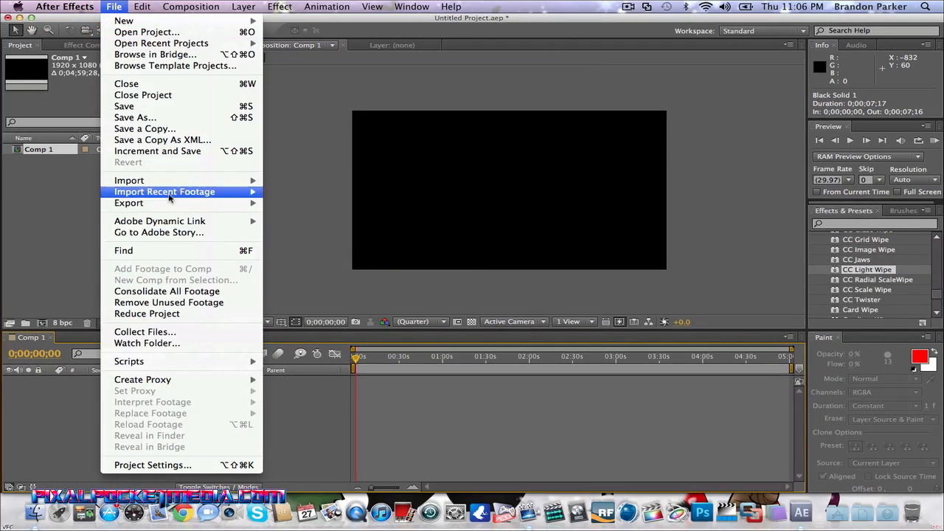
mouse_move(165, 184)
left_click(327, 185)
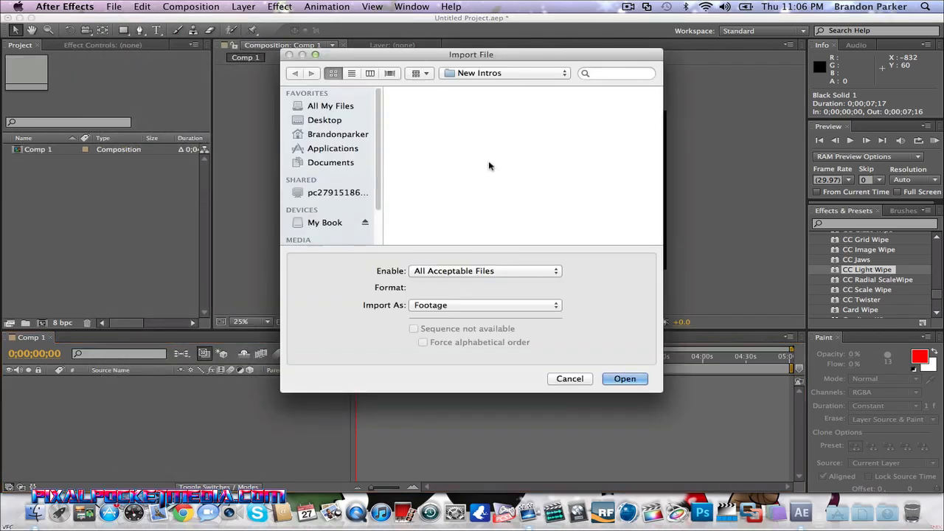
left_click(490, 73)
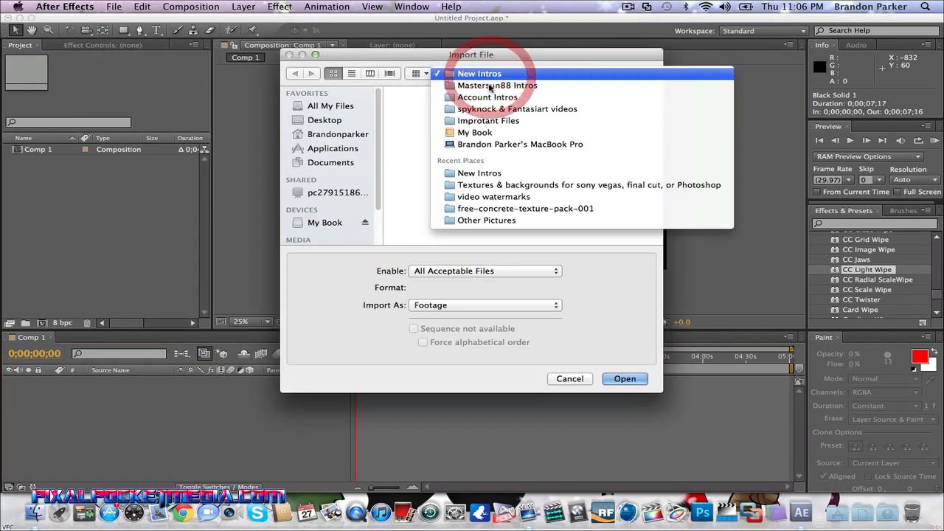
left_click(502, 186)
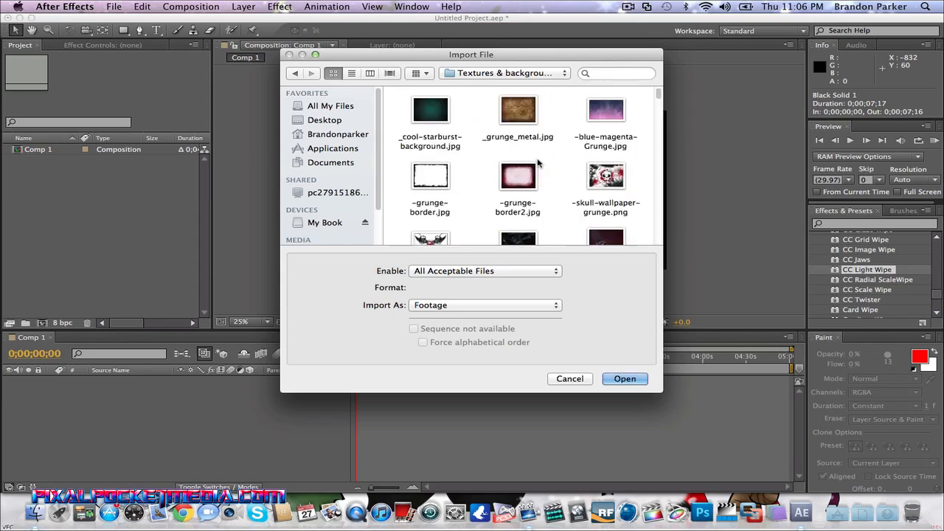
scroll(538, 162, "down", 10)
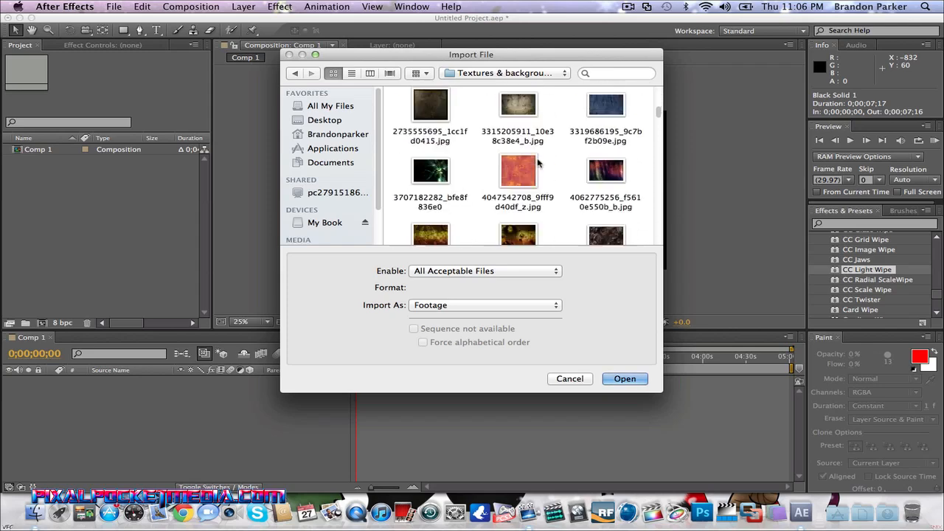
scroll(560, 161, "up", 3)
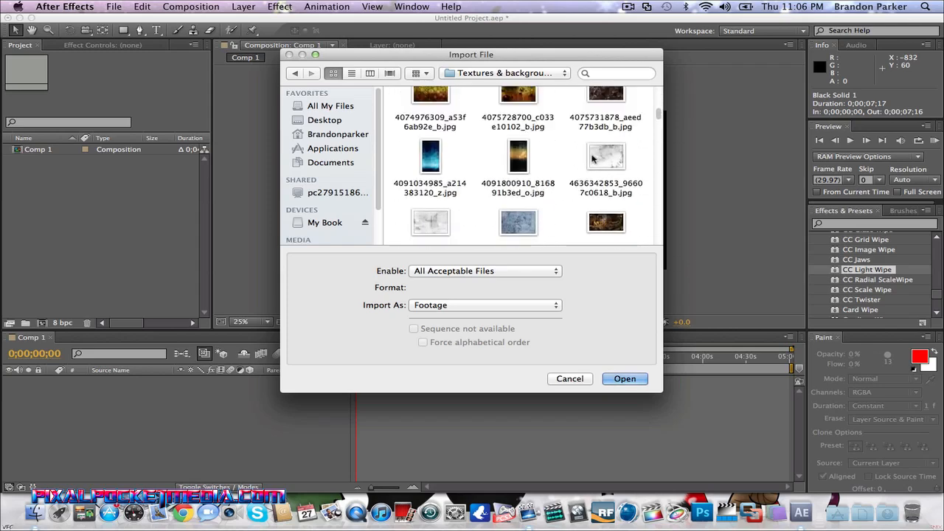
left_click(421, 232)
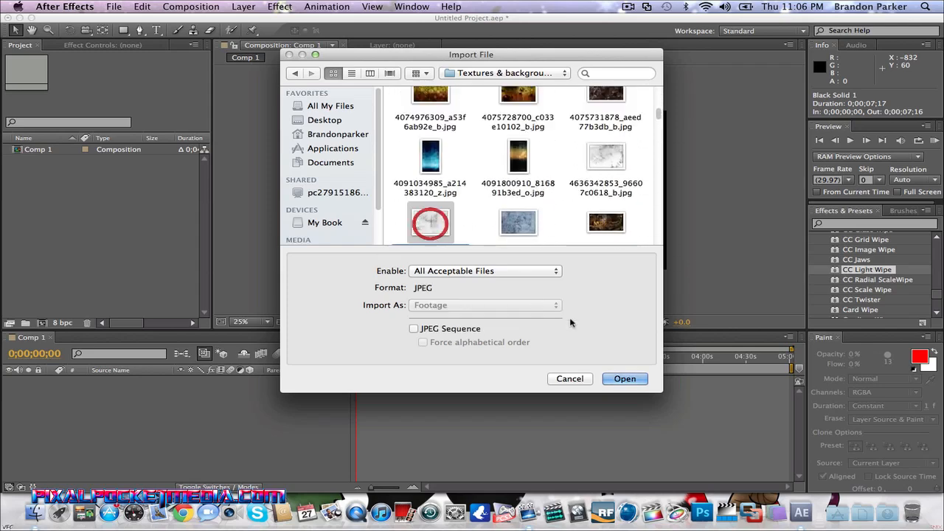
left_click(620, 378)
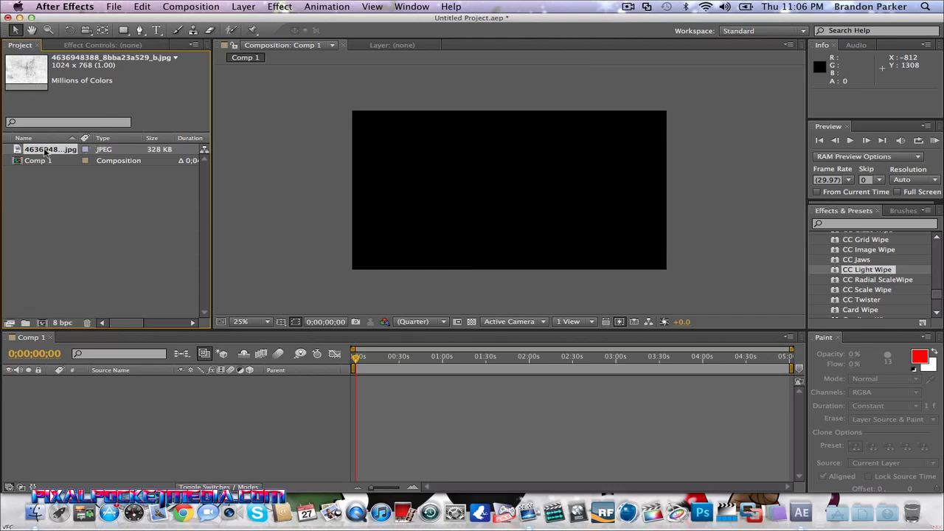
Place the texture image in the composition, enlarge it to about 186% width, and position it over the frame
left_click_drag(26, 153, 477, 164)
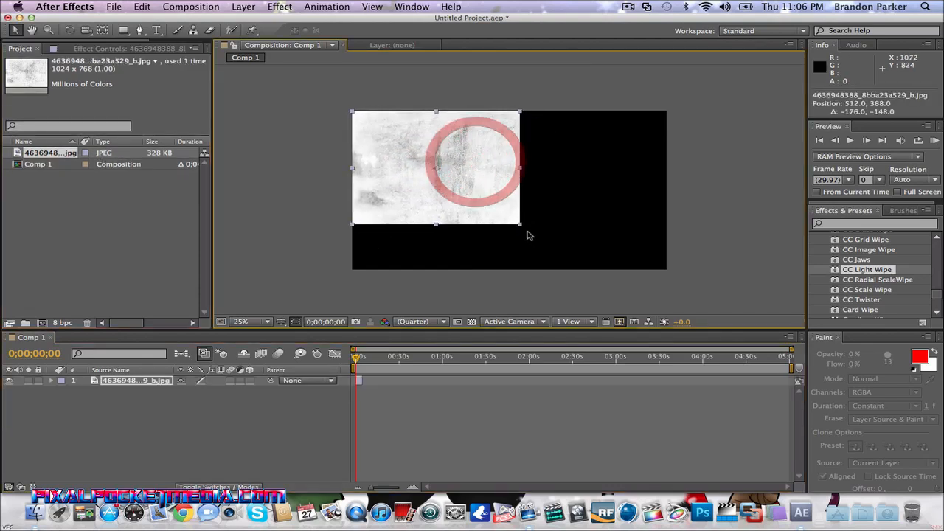
left_click_drag(522, 224, 592, 256)
left_click_drag(533, 206, 603, 234)
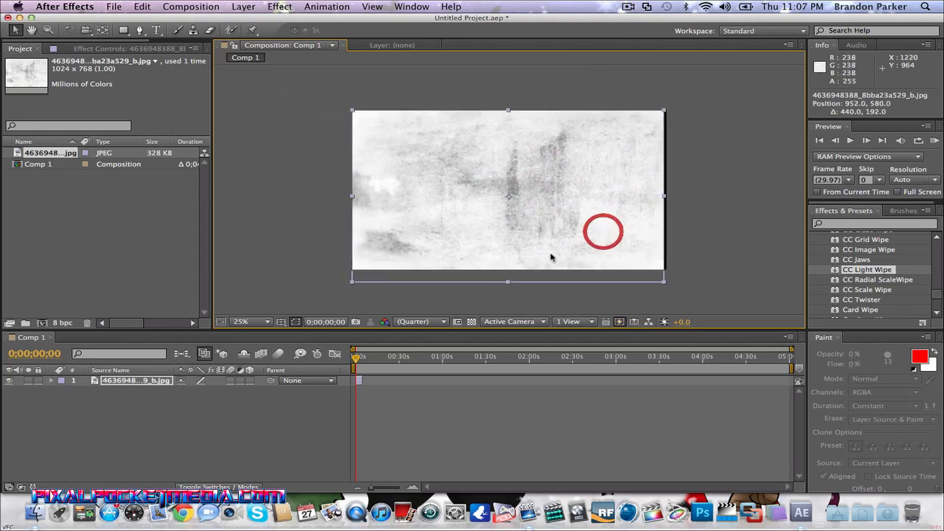
Adjust the texture's vertical scale to about 143% so it fits the composition's height
left_click(506, 281)
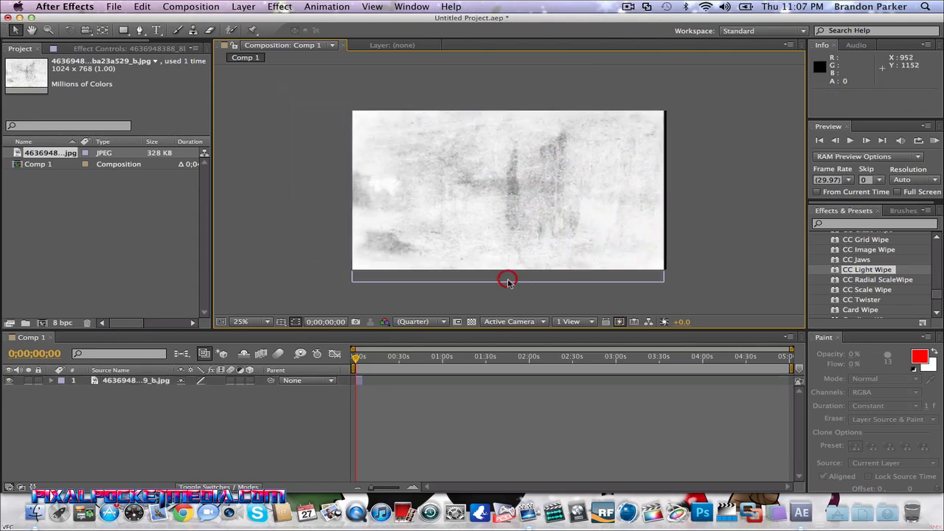
left_click(506, 282)
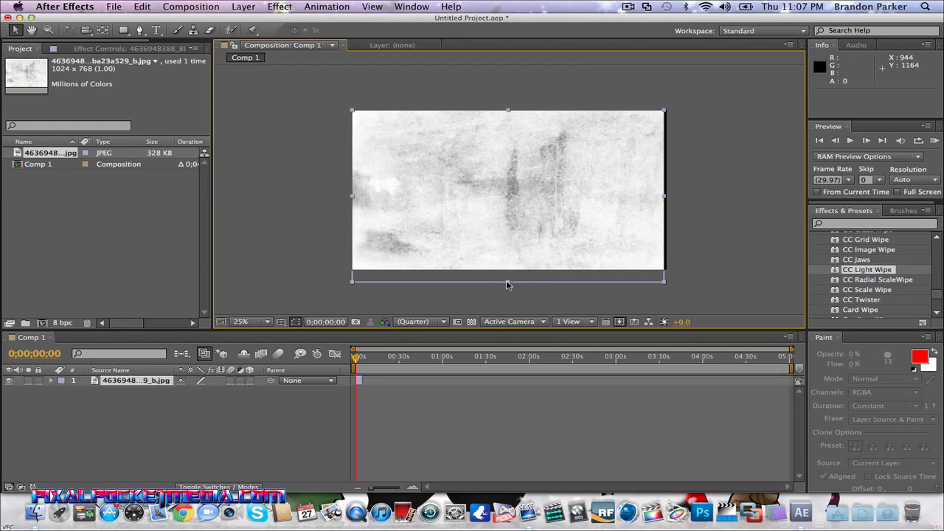
left_click_drag(507, 284, 509, 268)
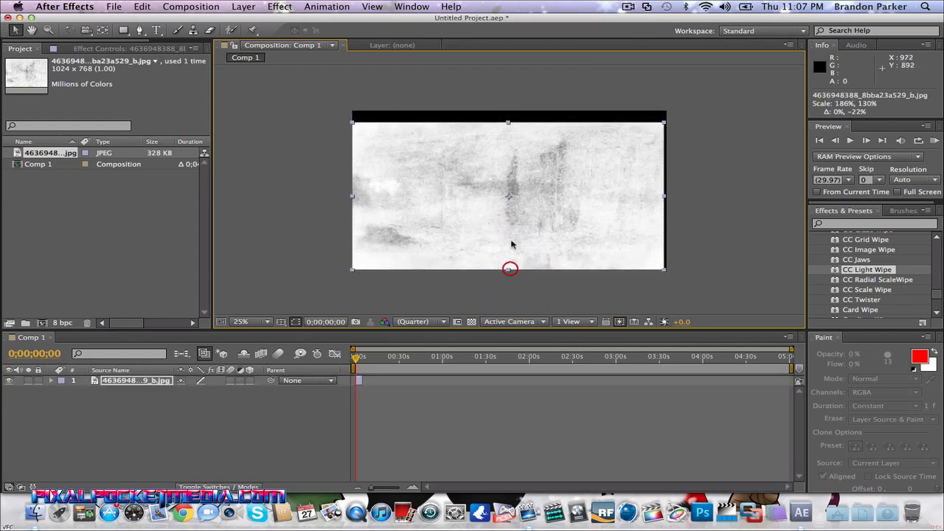
left_click_drag(514, 144, 510, 110)
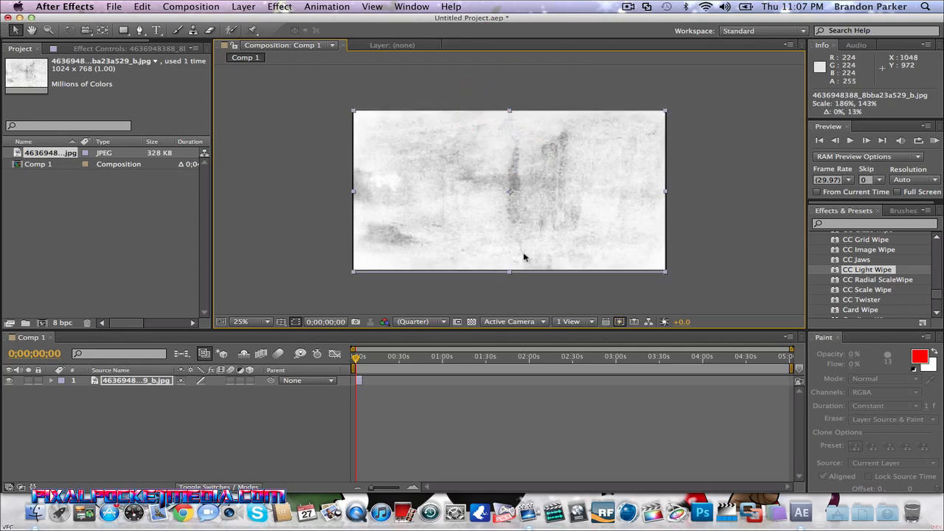
left_click_drag(509, 273, 508, 268)
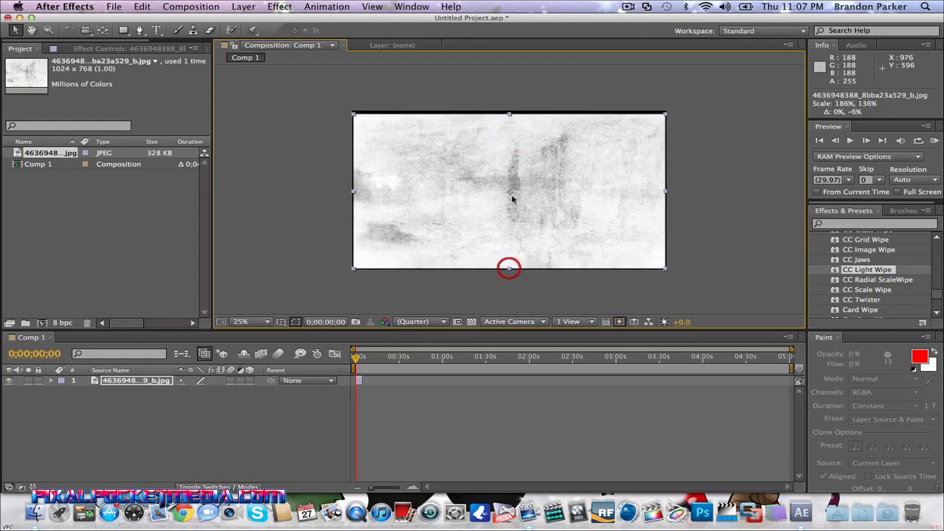
left_click_drag(512, 116, 510, 110)
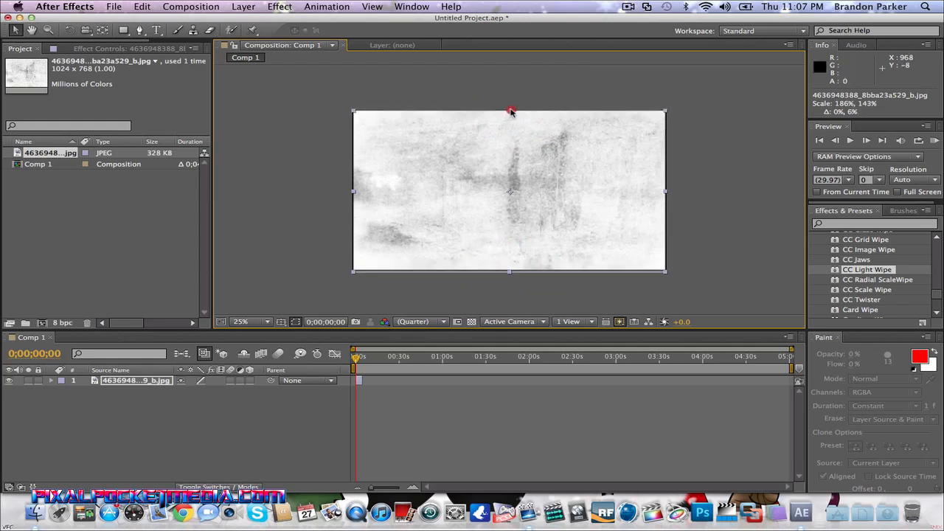
double_click(354, 194)
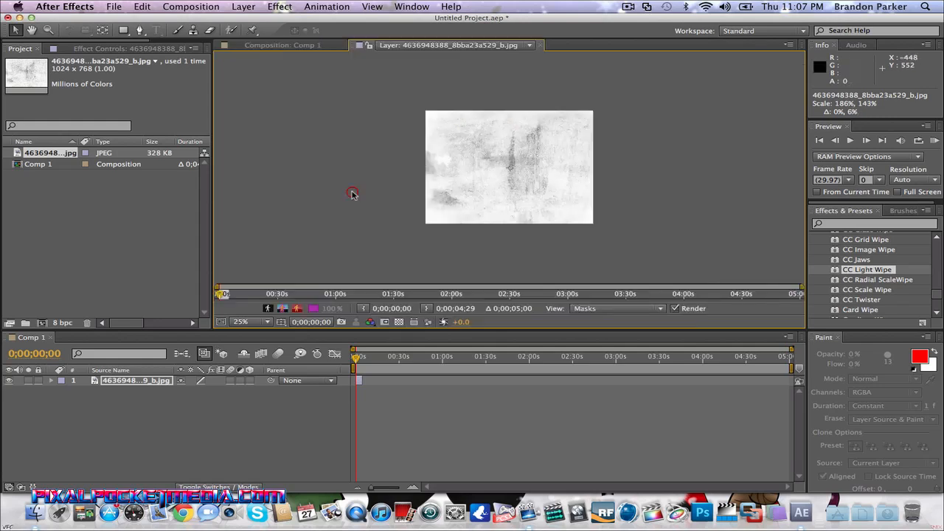
left_click(443, 188)
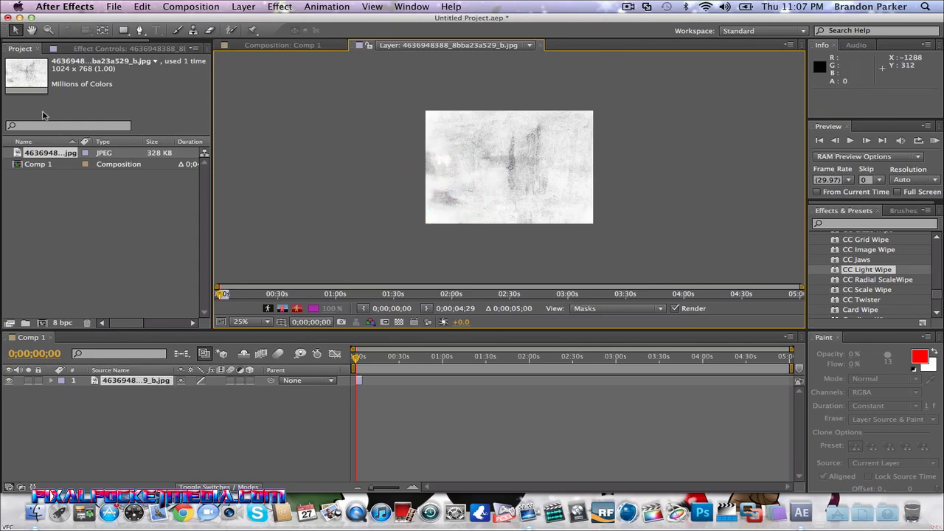
left_click(31, 79)
left_click(39, 164)
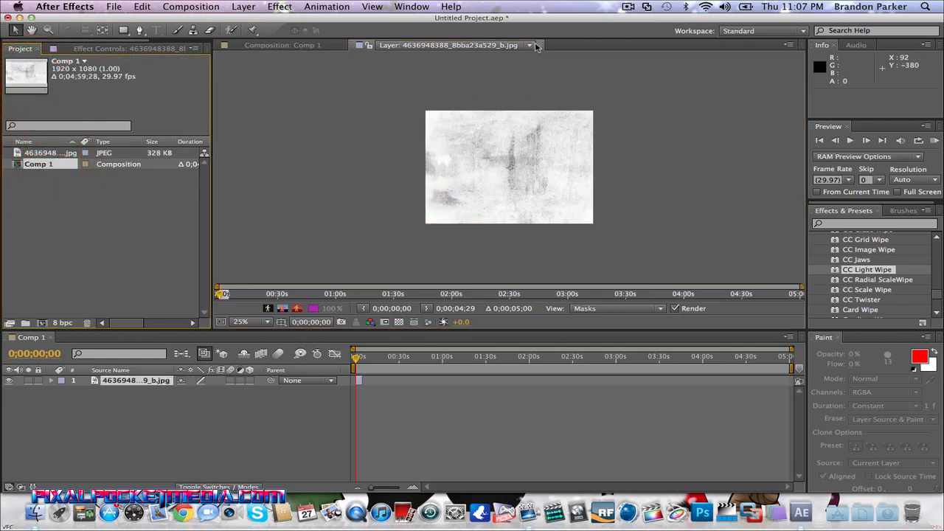
left_click(300, 45)
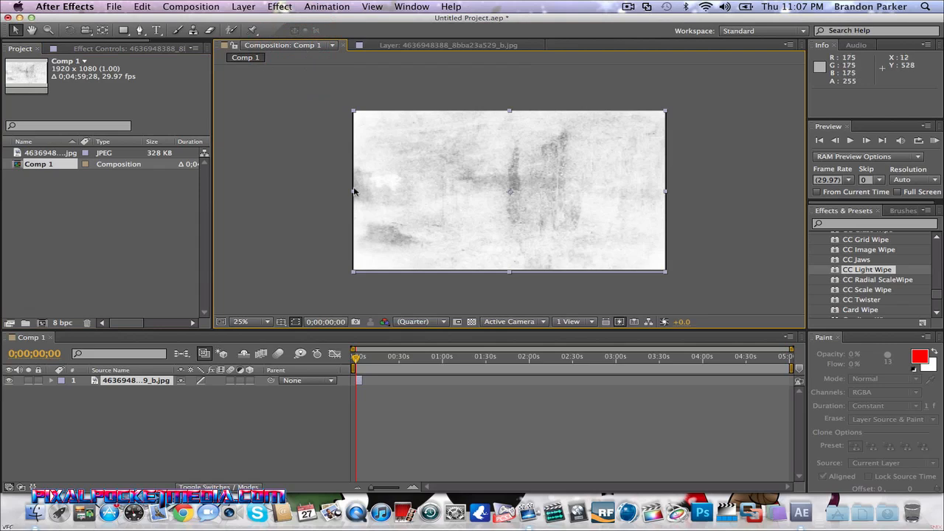
Widen the texture to 188% horizontal scale so it covers both side edges of the composition
left_click_drag(352, 192, 351, 193)
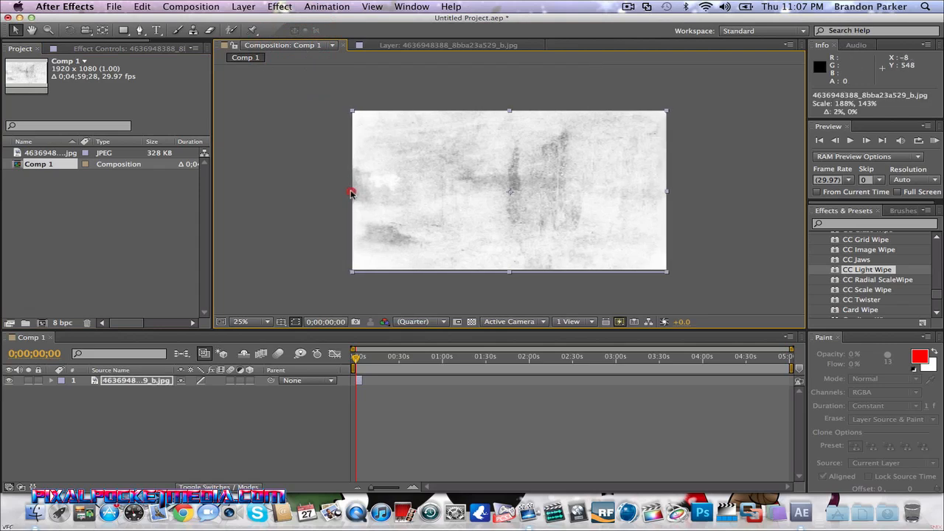
left_click(407, 45)
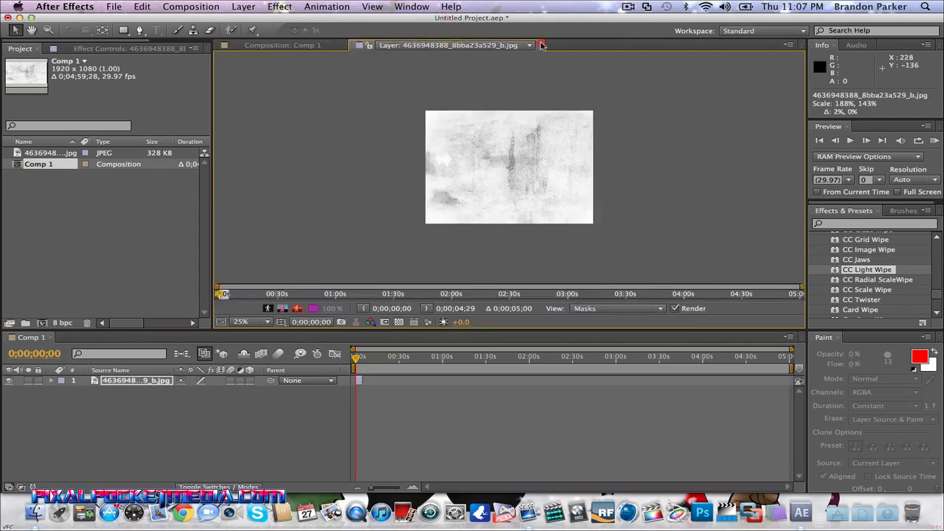
Return to the composition view, move the texture up 16 px, and adjust its vertical scale to about 142% to fit the frame height
left_click(541, 45)
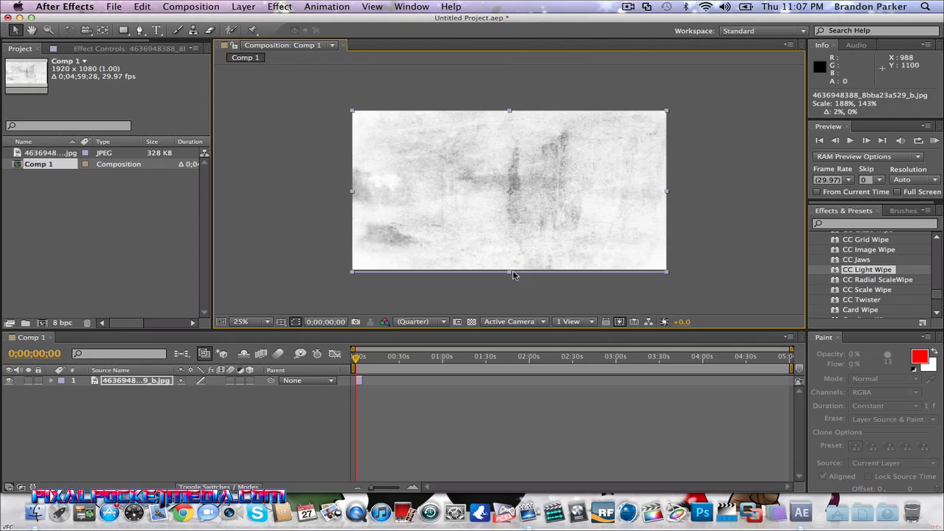
left_click_drag(511, 272, 509, 269)
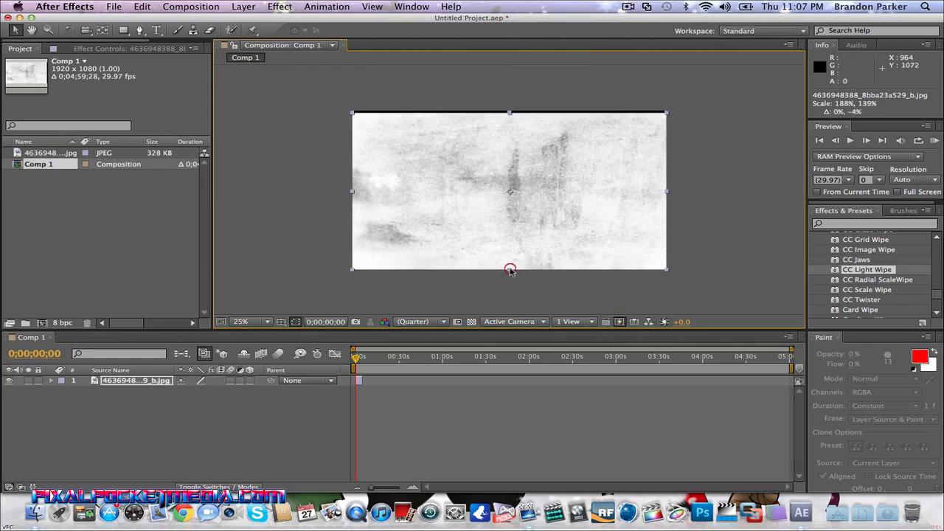
left_click_drag(475, 161, 475, 157)
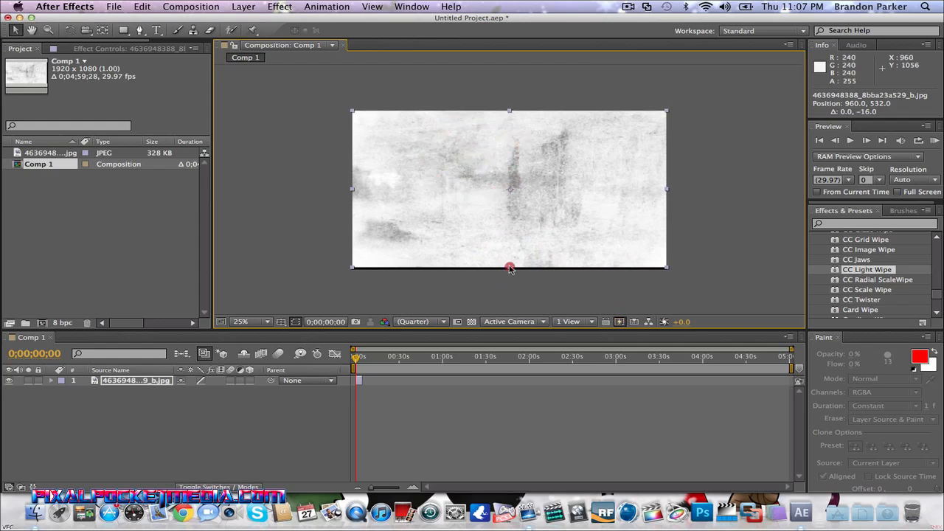
left_click_drag(510, 269, 509, 269)
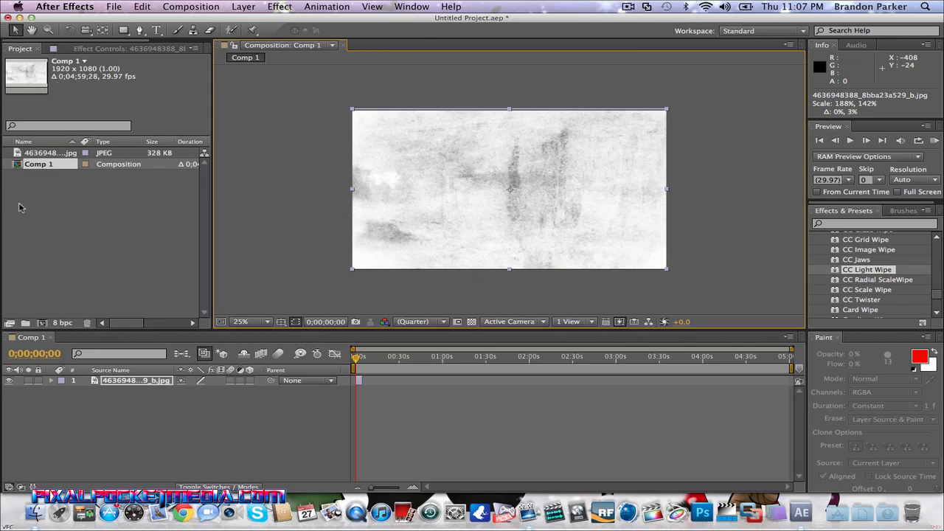
Import the Mastersun Watermark Text 2.png logo as footage from the video watermarks folder
left_click(112, 6)
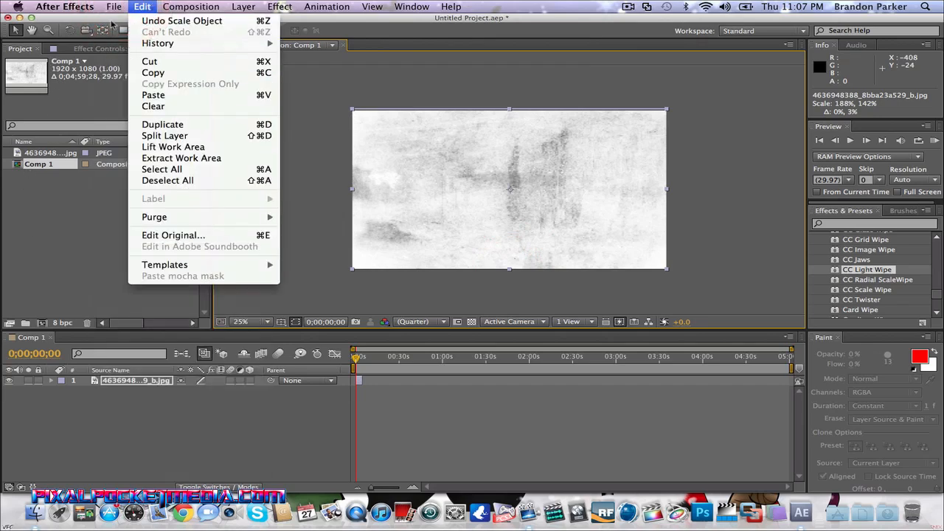
mouse_move(158, 182)
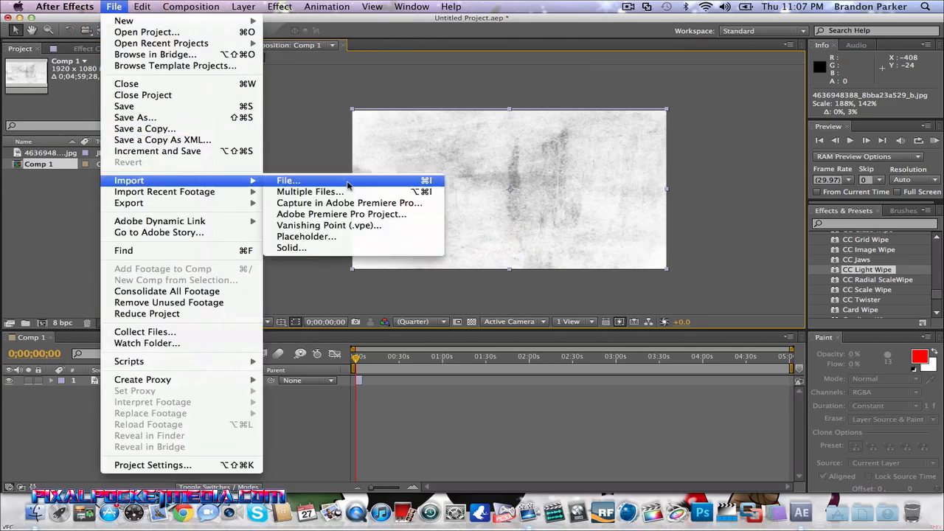
left_click(286, 180)
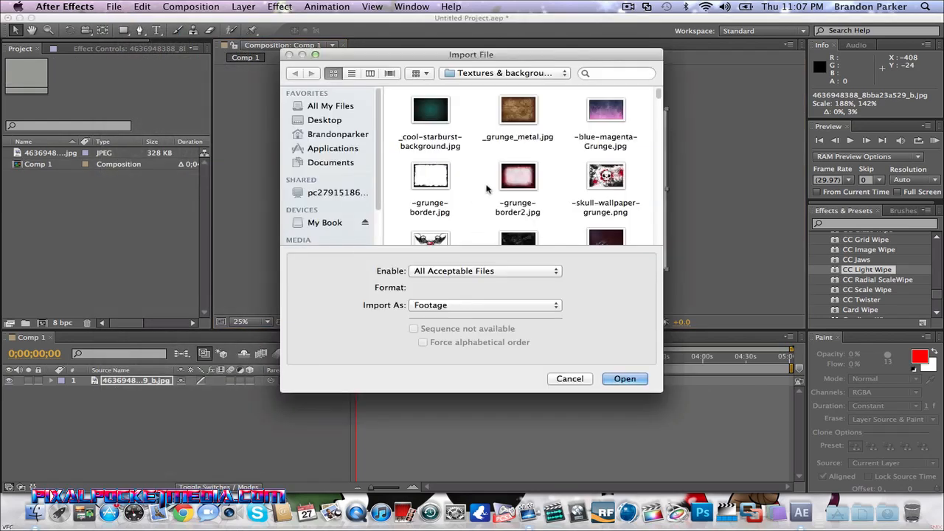
left_click(505, 73)
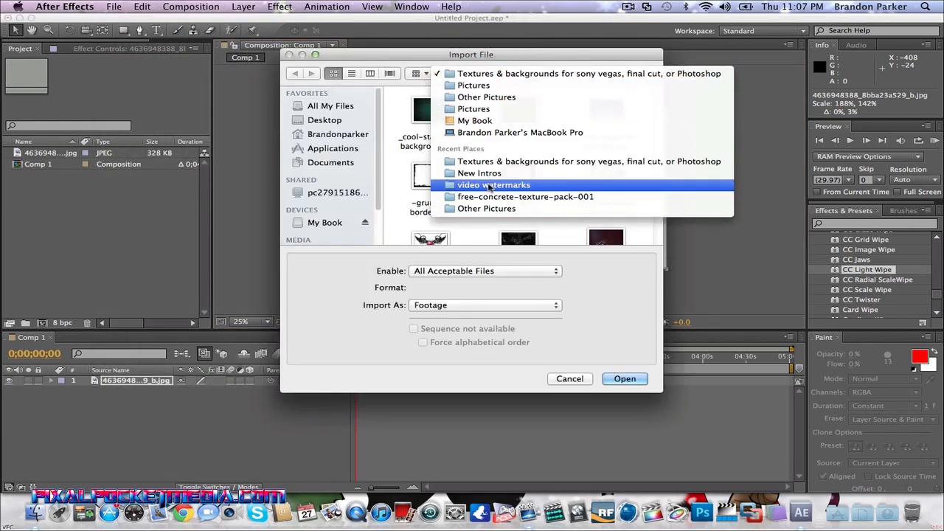
left_click(487, 185)
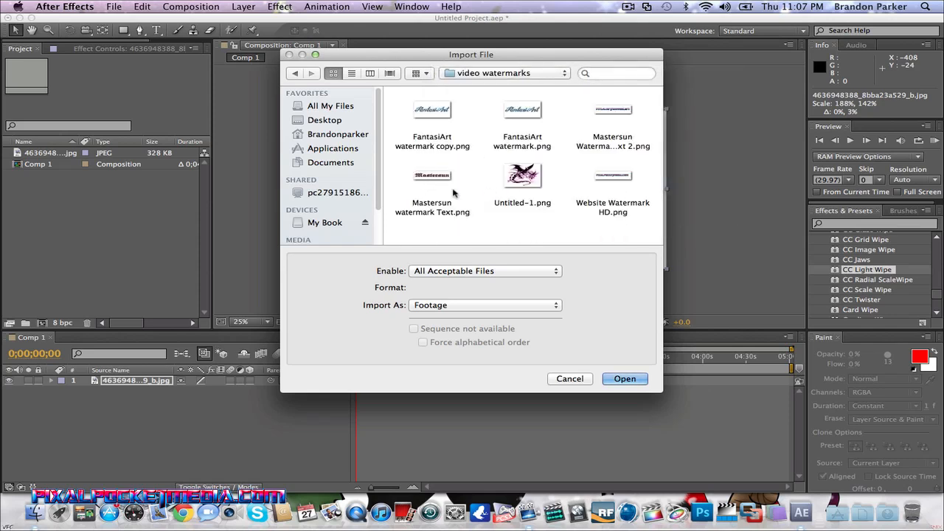
left_click(603, 178)
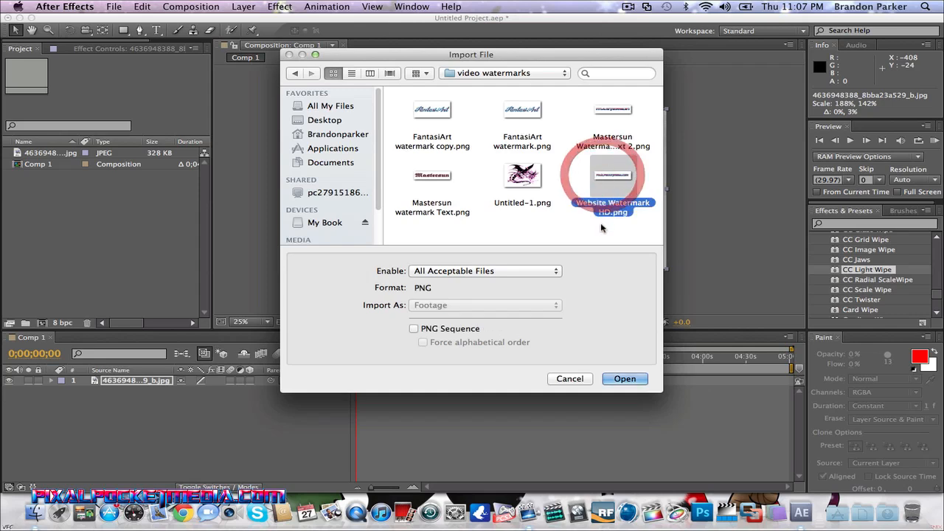
left_click(613, 113)
left_click(631, 379)
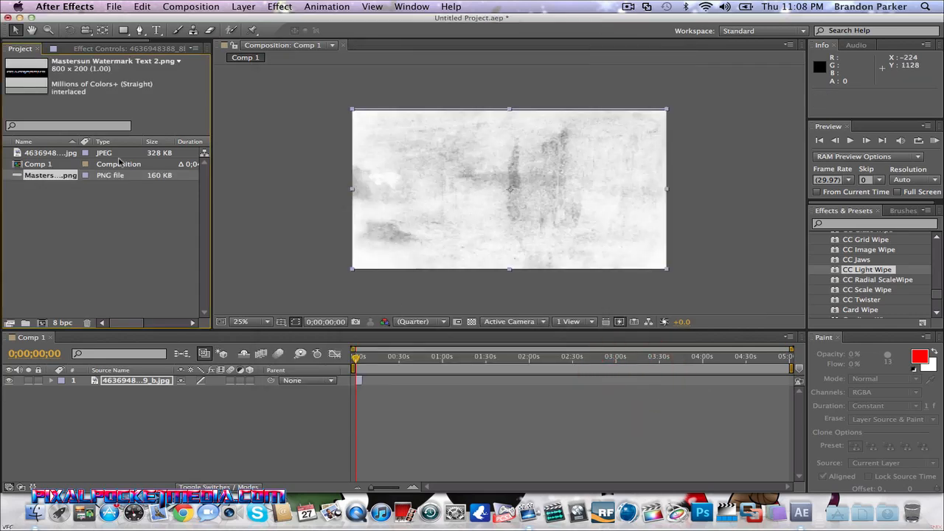
Import Website Watermark HD.png as footage from the video watermarks folder
left_click(115, 7)
mouse_move(140, 183)
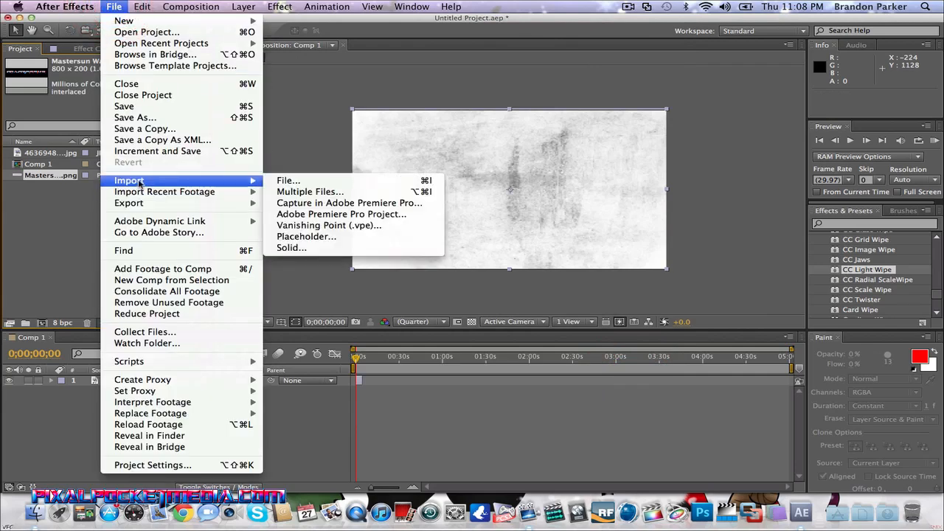
left_click(295, 181)
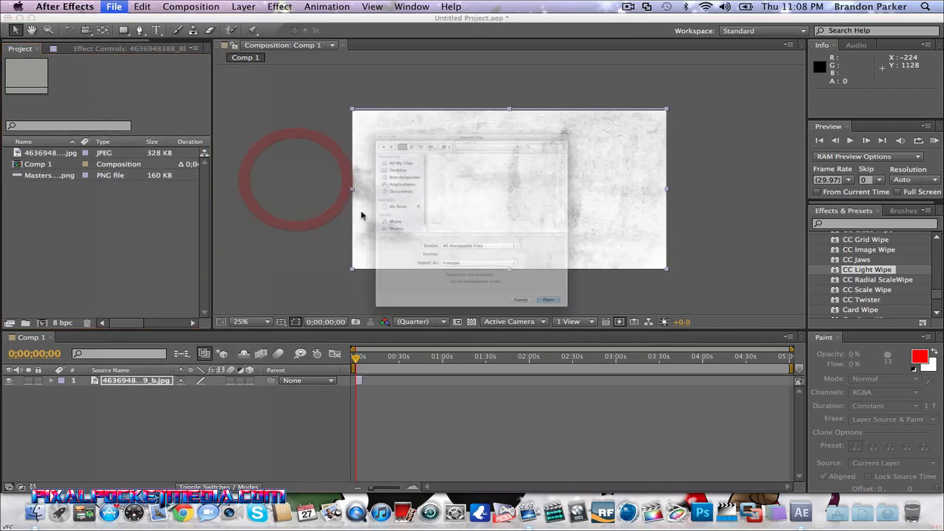
left_click(612, 177)
left_click(625, 378)
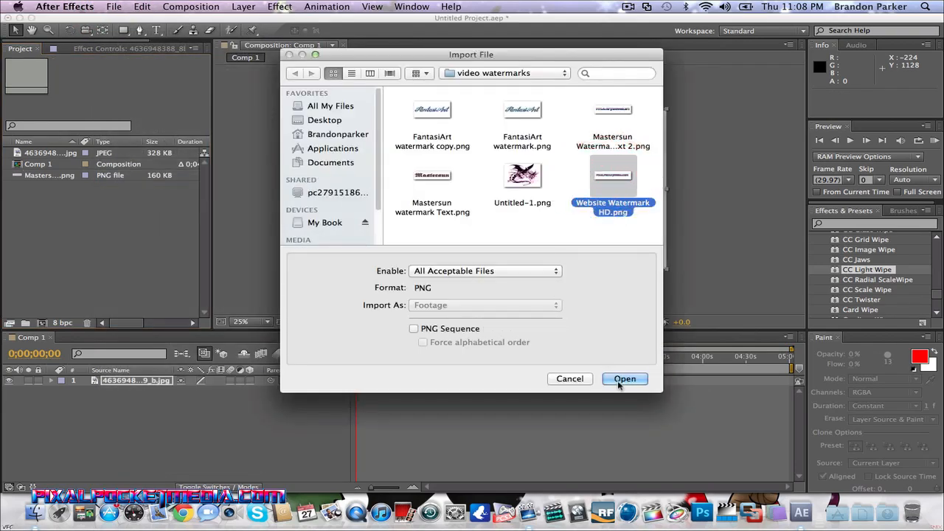
Place the Mastersun logo over the texture near the middle of the composition and enlarge it to over half the frame width
left_click(59, 175)
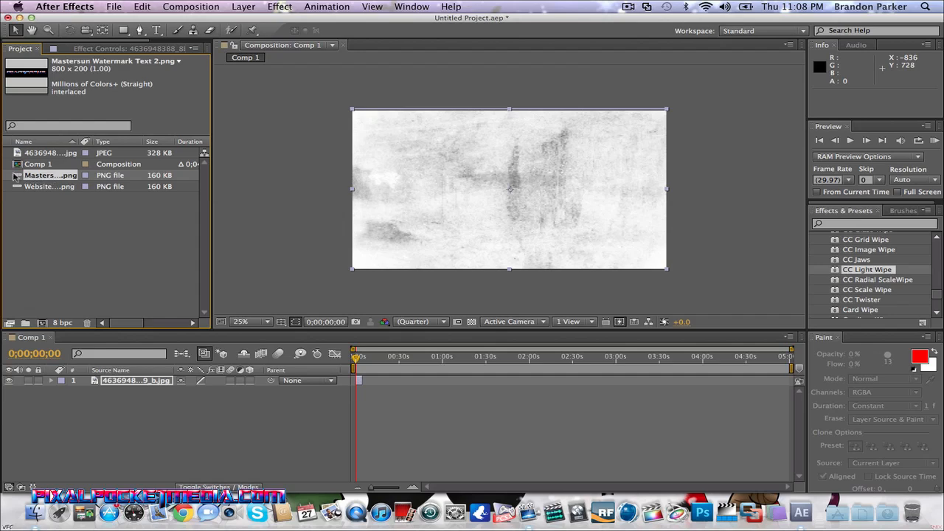
left_click_drag(18, 178, 481, 201)
left_click_drag(373, 231, 423, 218)
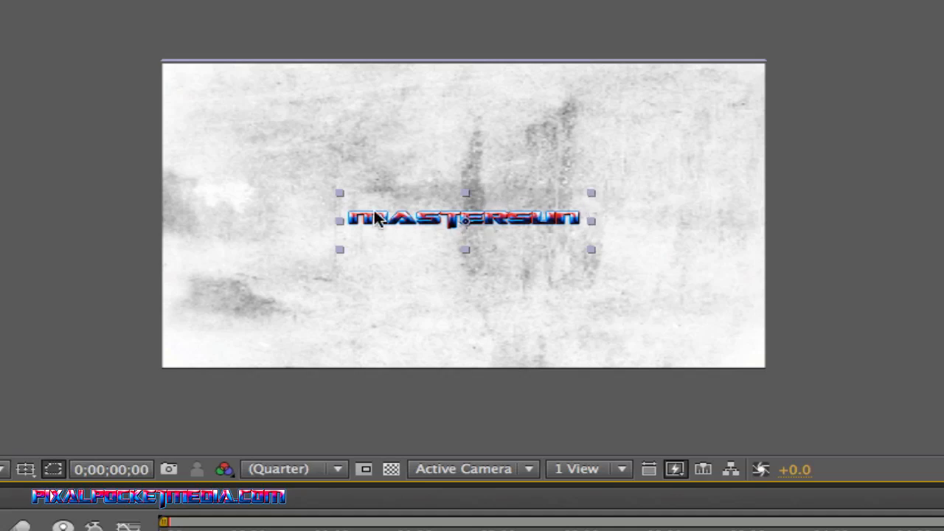
left_click_drag(592, 194, 668, 166)
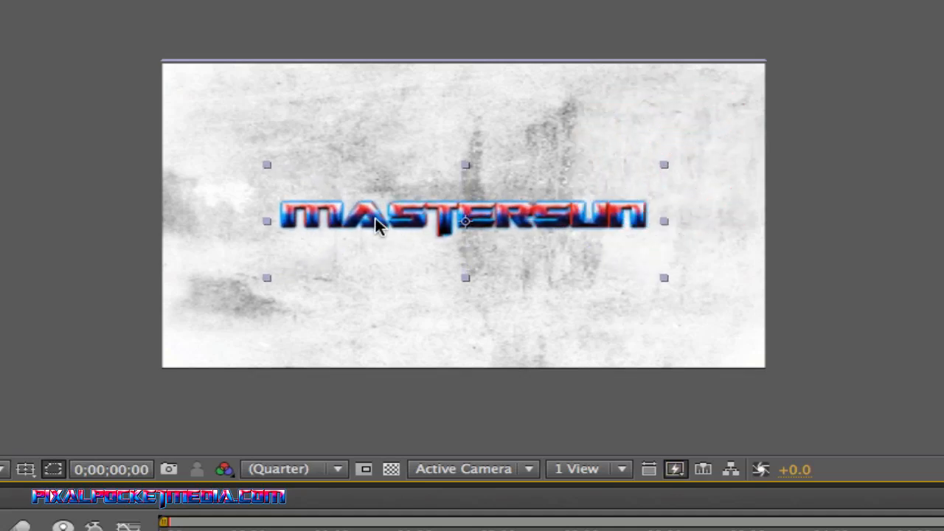
left_click_drag(374, 216, 394, 211)
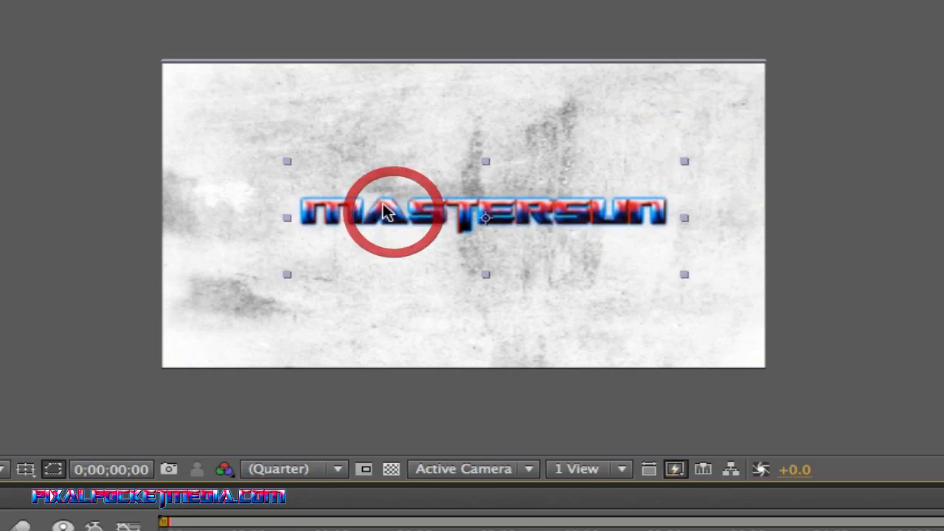
Fine-tune the texture layer's height so it covers the composition's upper and lower edges, and deselect it
left_click(276, 172)
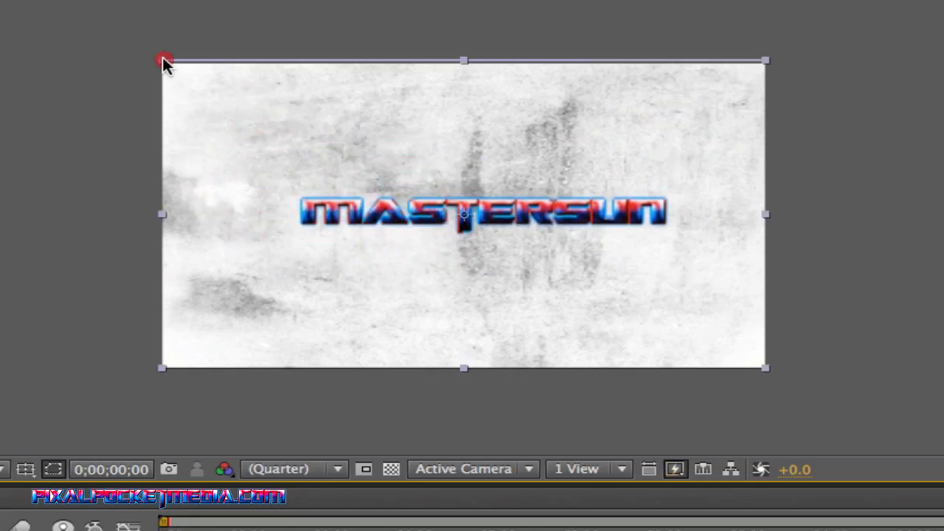
left_click_drag(164, 60, 164, 64)
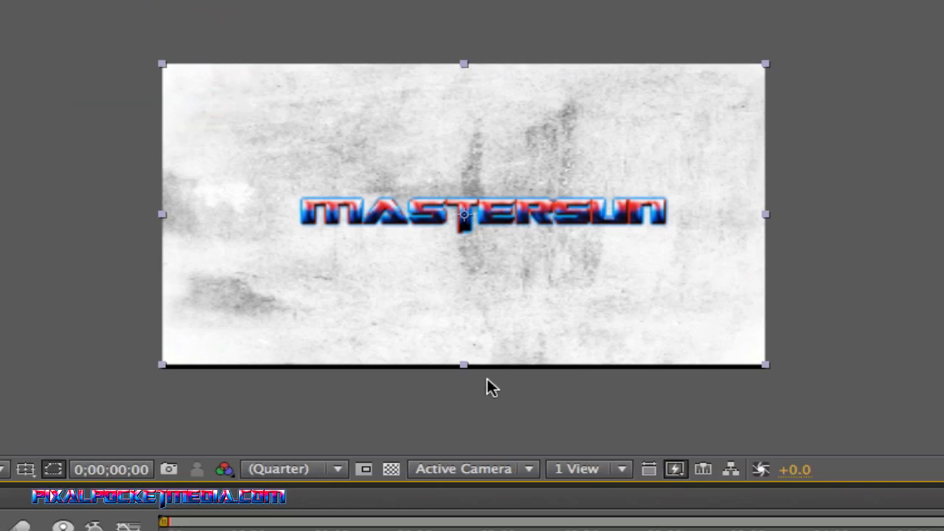
left_click_drag(459, 360, 458, 362)
left_click(943, 288)
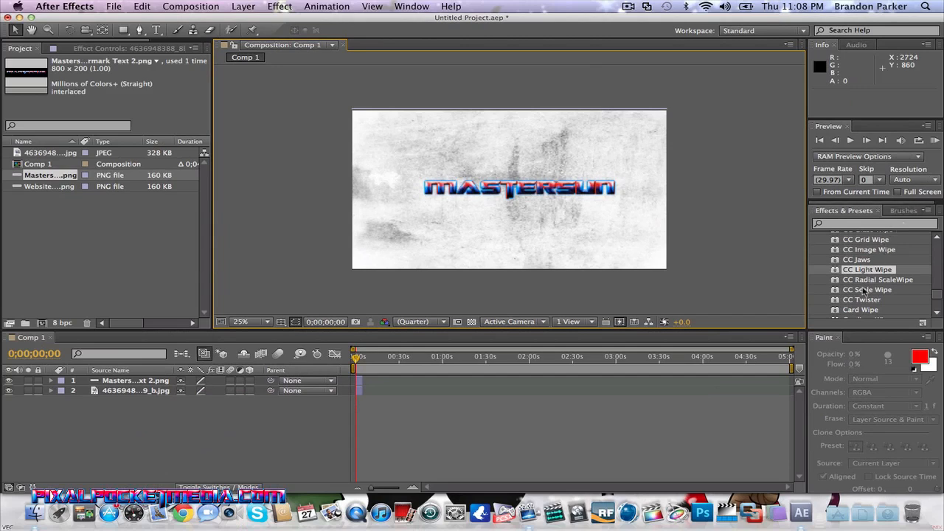
Nudge the Mastersun logo slightly to the left to center it horizontally, and deselect it
scroll(943, 328, "up", 3)
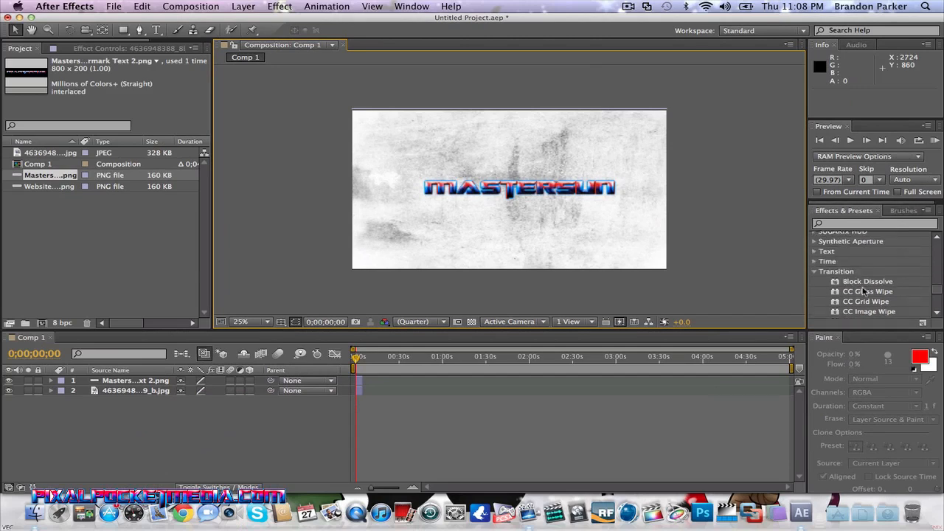
left_click_drag(570, 189, 560, 190)
left_click(712, 177)
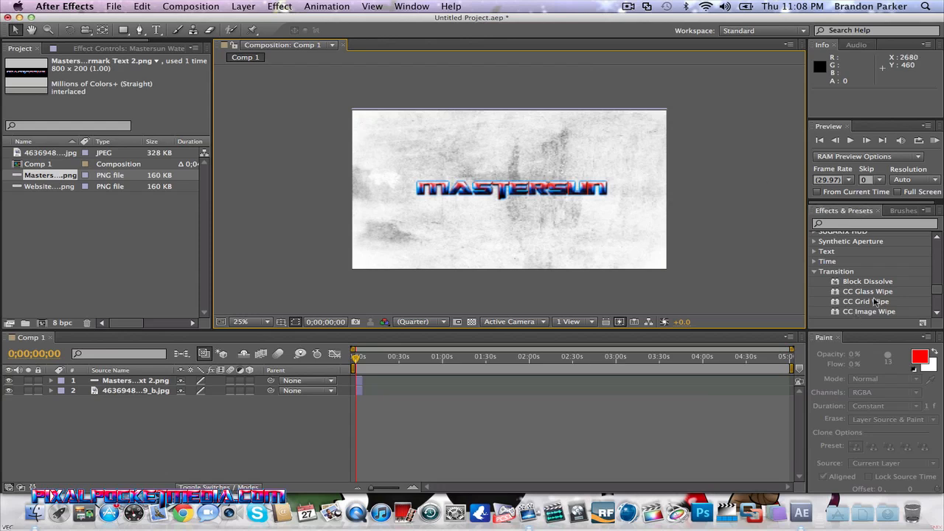
Expand the Trapcode group of effects and select the Form effect
scroll(875, 267, "down", 1)
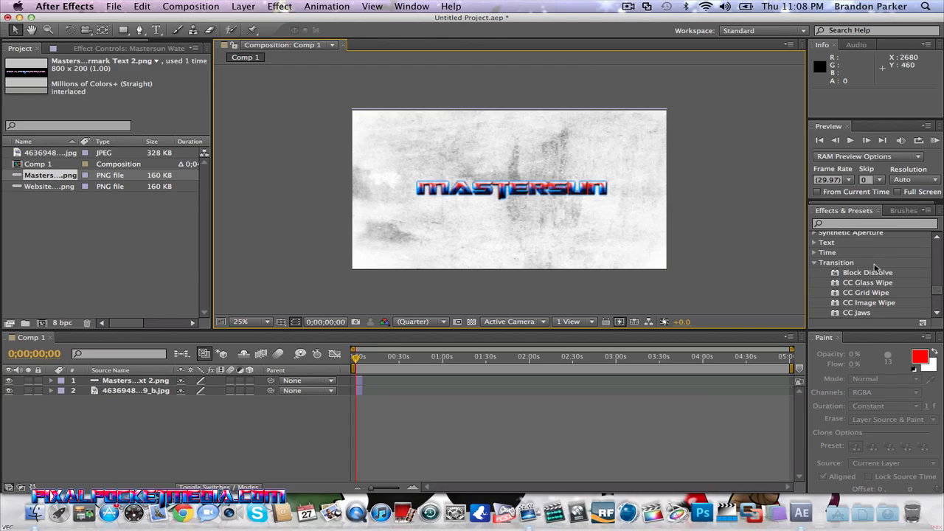
scroll(876, 267, "down", 15)
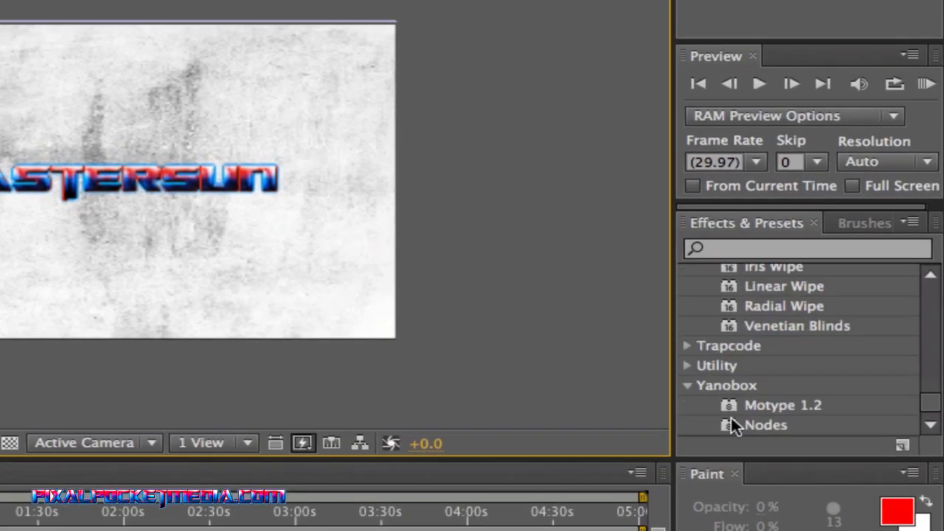
left_click(688, 345)
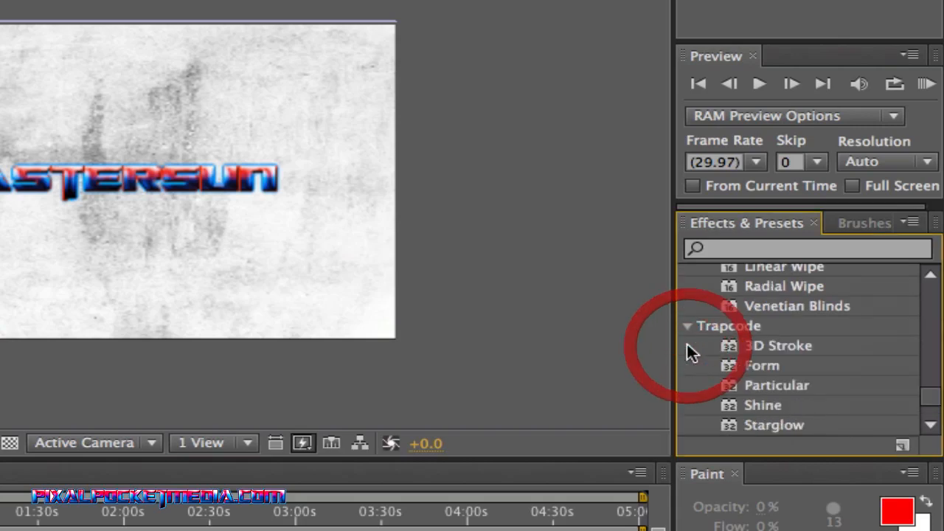
scroll(788, 368, "down", 2)
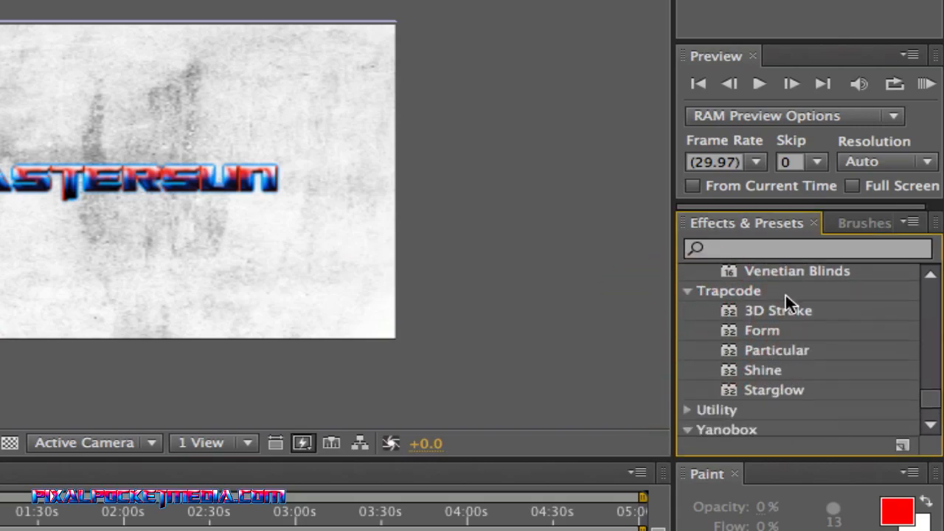
left_click(771, 349)
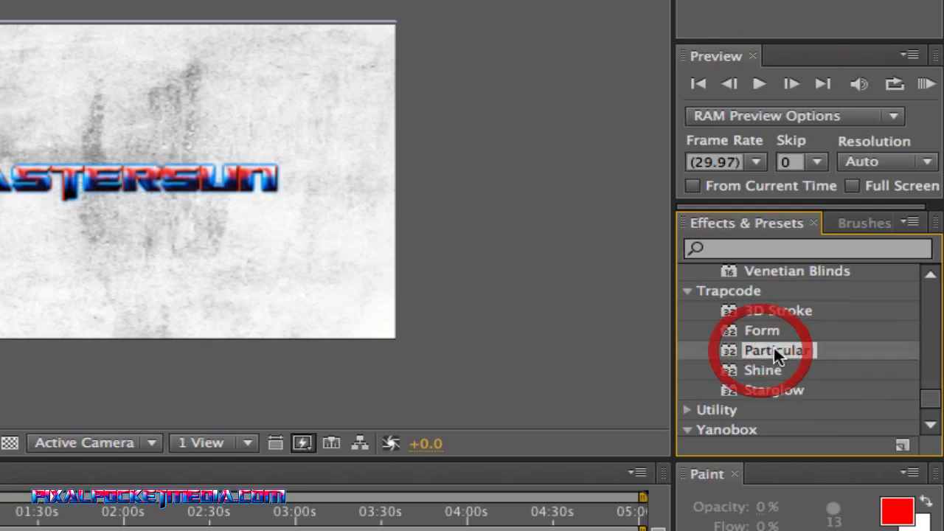
left_click(734, 333)
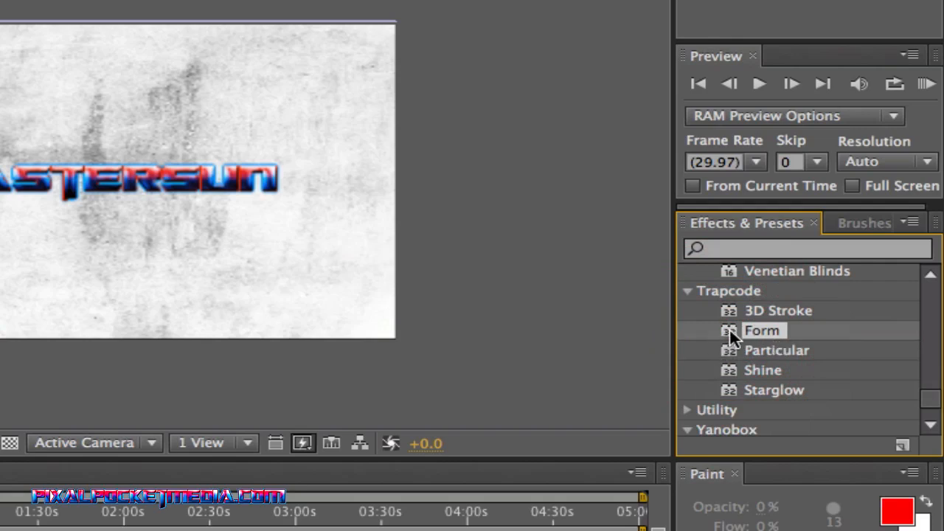
Try applying the Trapcode Form effect directly to the Mastersun logo layer, and undo it
left_click_drag(729, 329, 93, 189)
left_click_drag(427, 215, 361, 205)
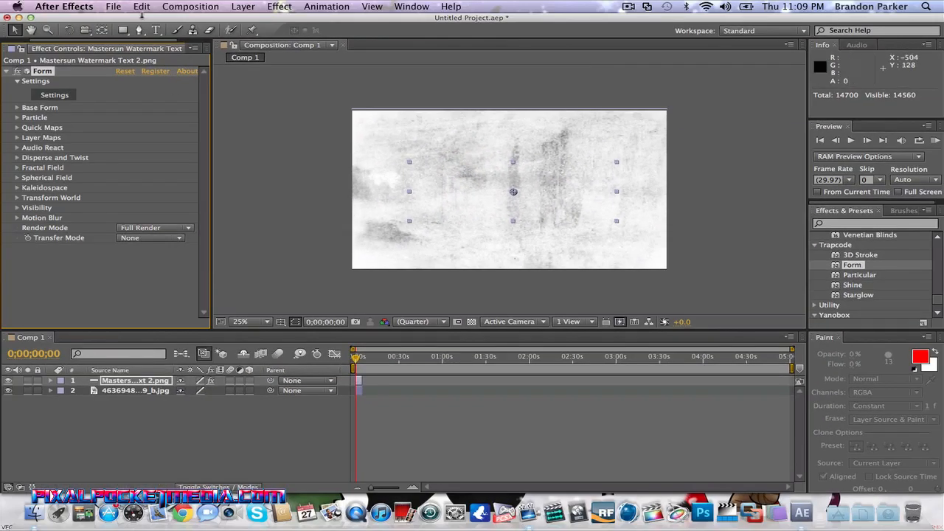
left_click(142, 7)
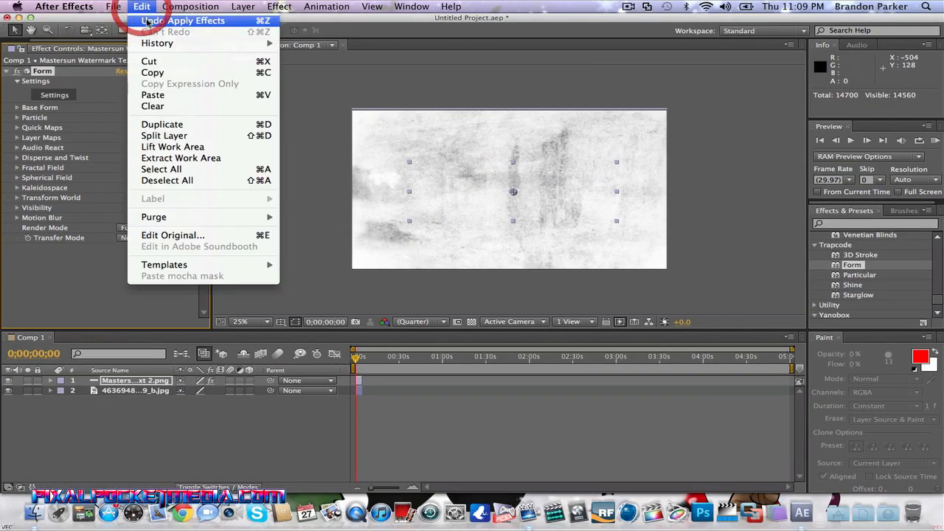
left_click(151, 19)
left_click_drag(853, 266, 197, 204)
Create a black solid layer at composition size, 1920 × 1080 px with square pixels
left_click(243, 7)
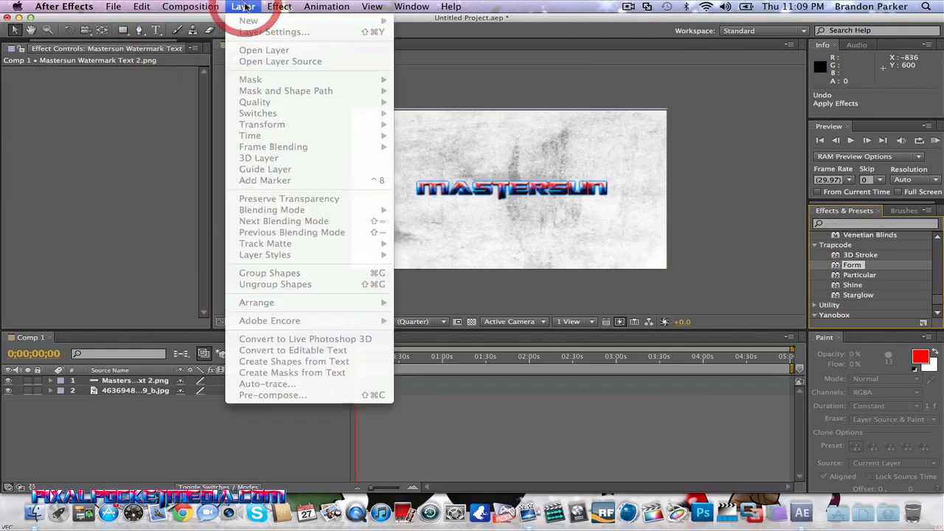
left_click(244, 6)
left_click(421, 244)
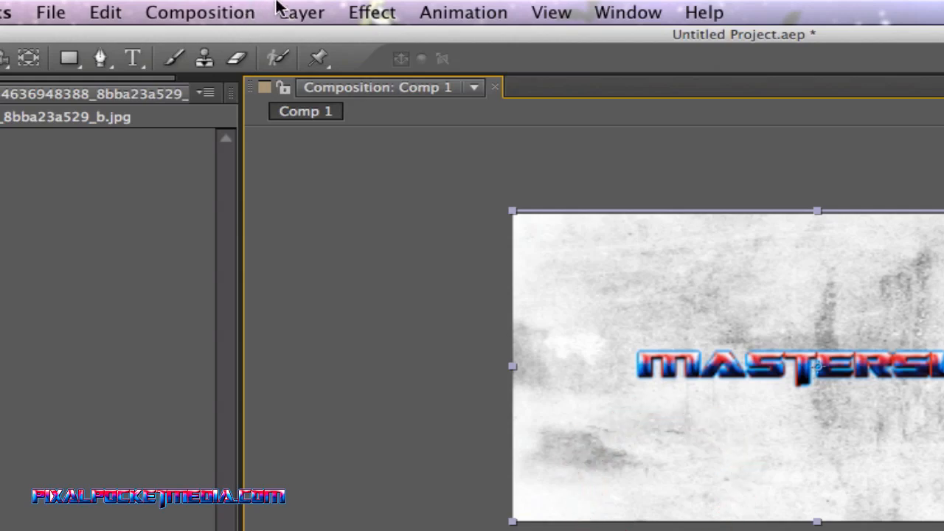
left_click(299, 11)
mouse_move(310, 40)
left_click(639, 68)
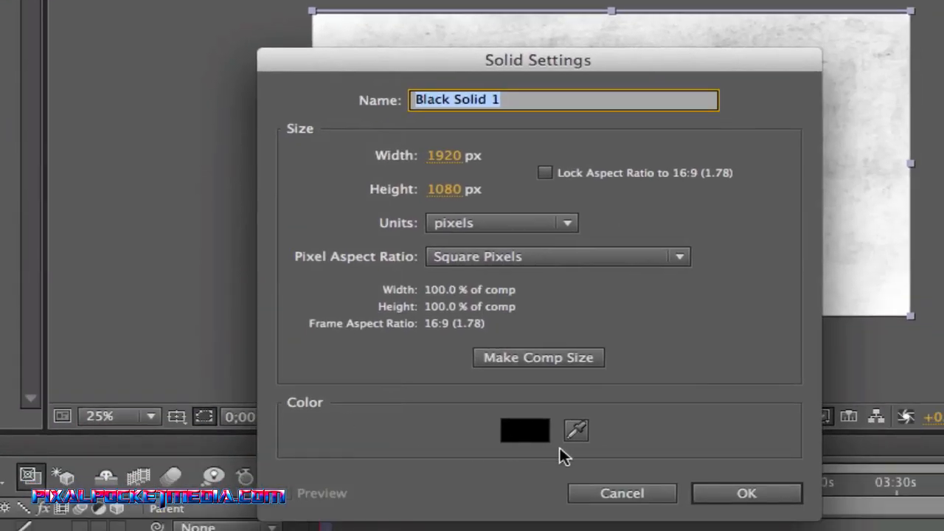
left_click(752, 497)
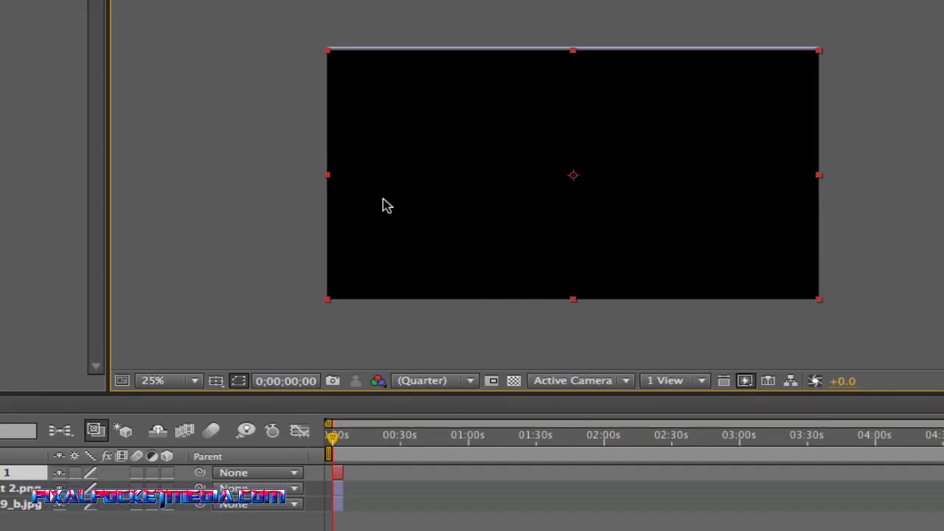
Apply the Trapcode Form effect to the black solid and set its Transfer Mode to Normal
left_click(175, 214)
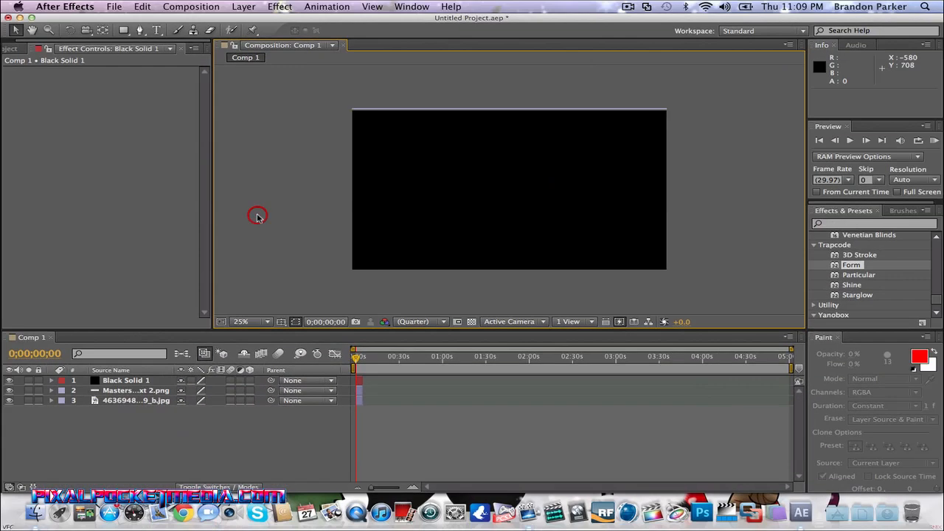
left_click(442, 235)
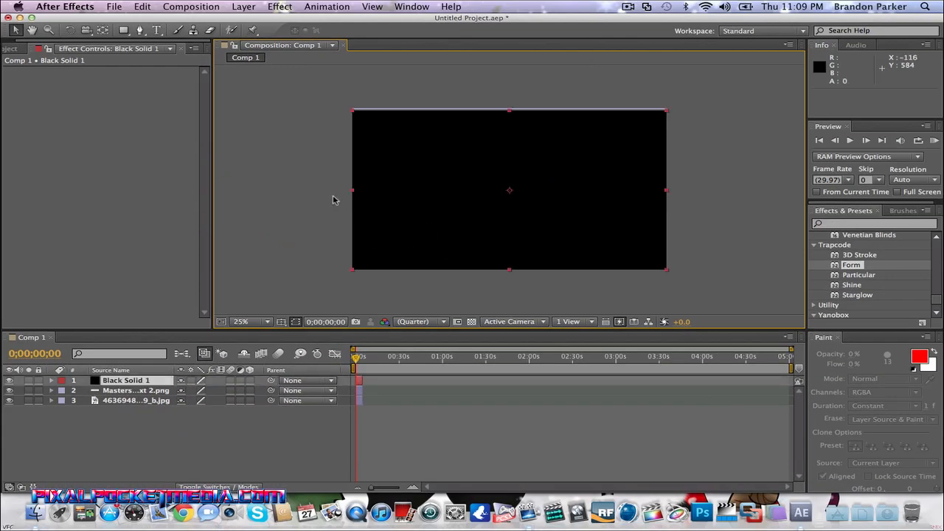
left_click_drag(855, 267, 568, 220)
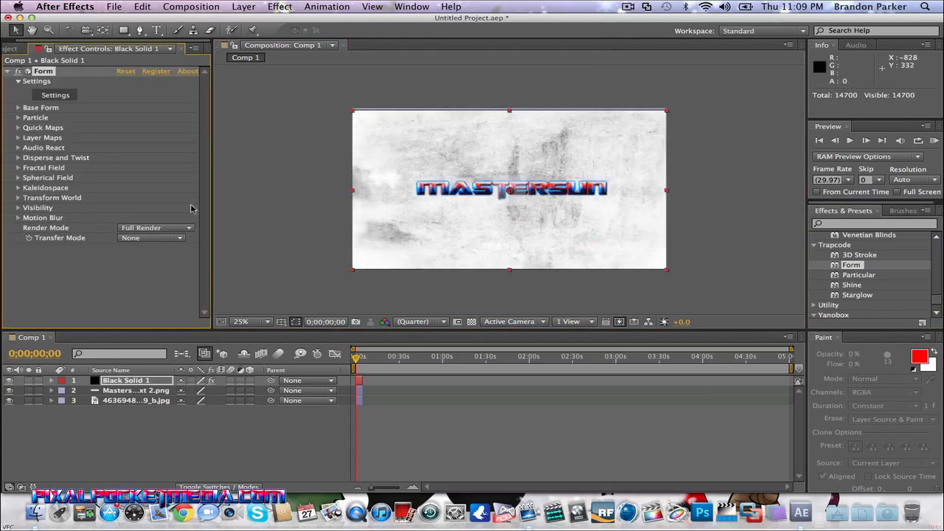
left_click(143, 237)
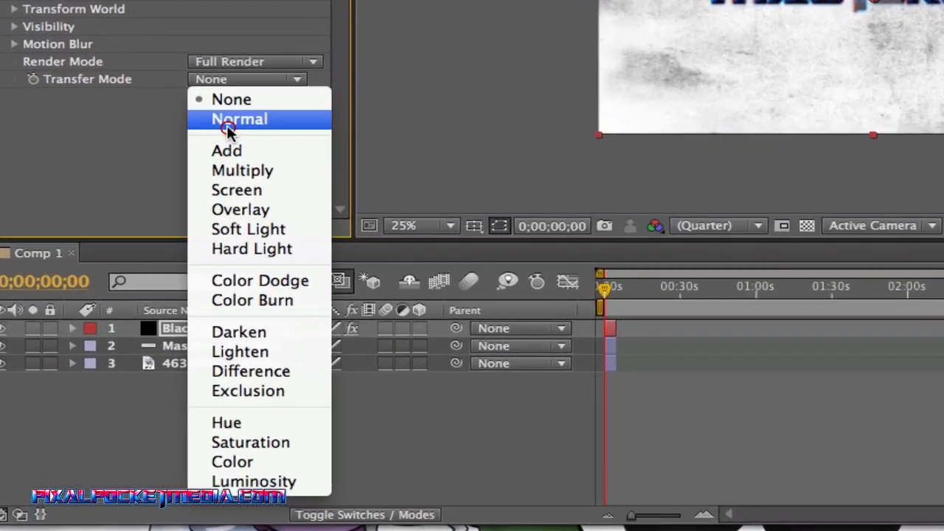
left_click(152, 261)
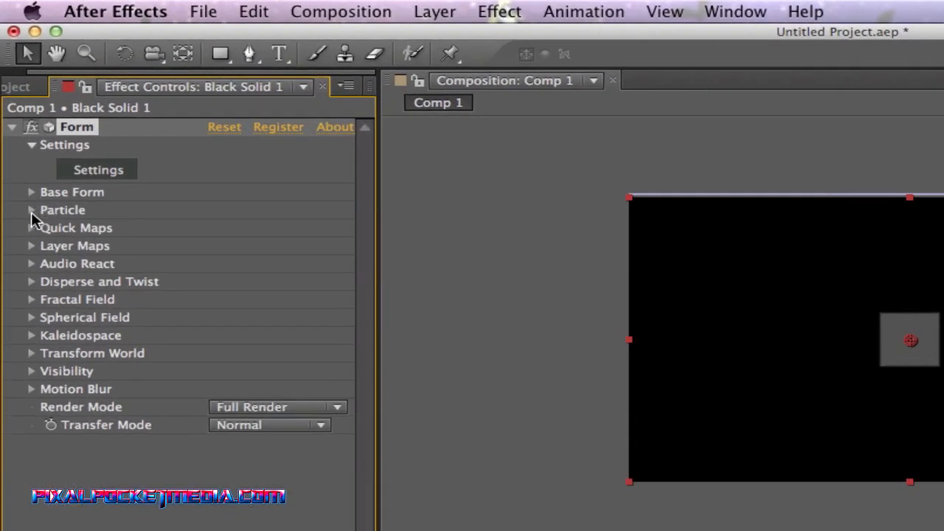
Set the Form particles' color to red (FF0000) and keep the particle transfer mode at Add
left_click(31, 210)
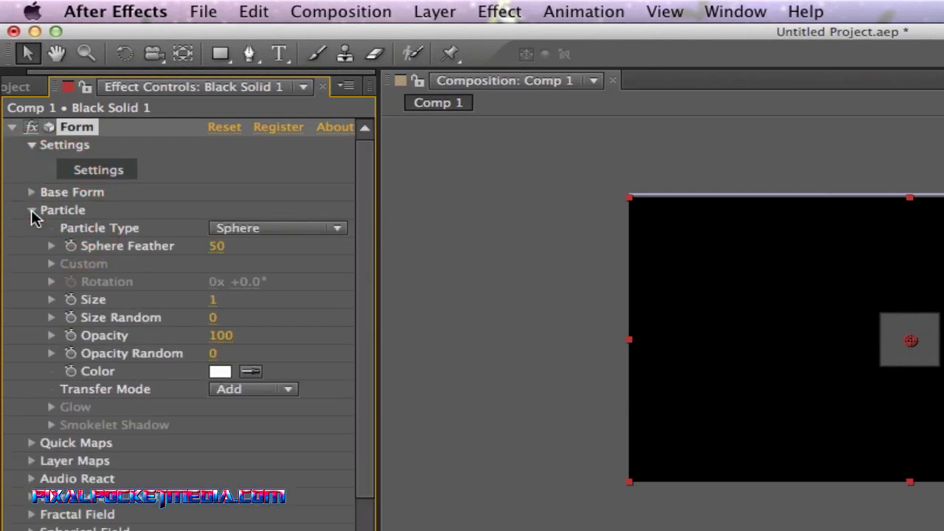
left_click(219, 371)
left_click(937, 478)
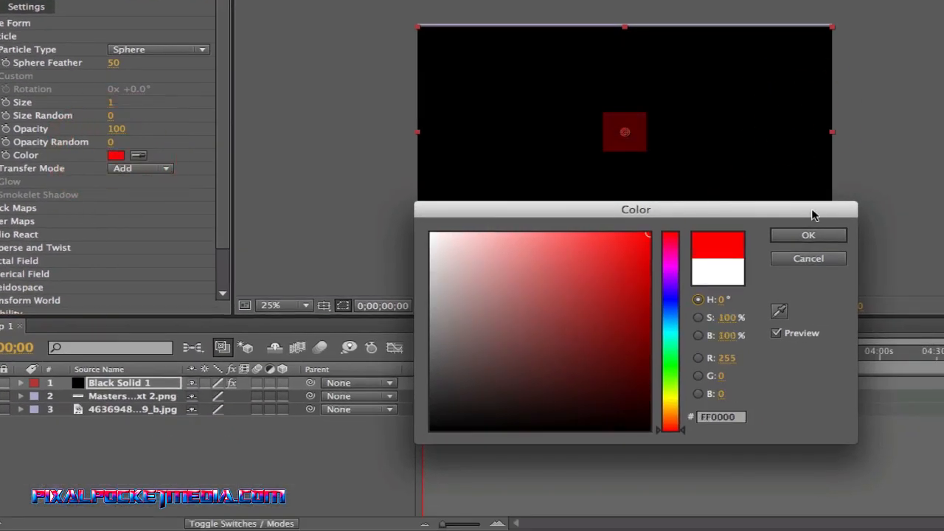
left_click(807, 234)
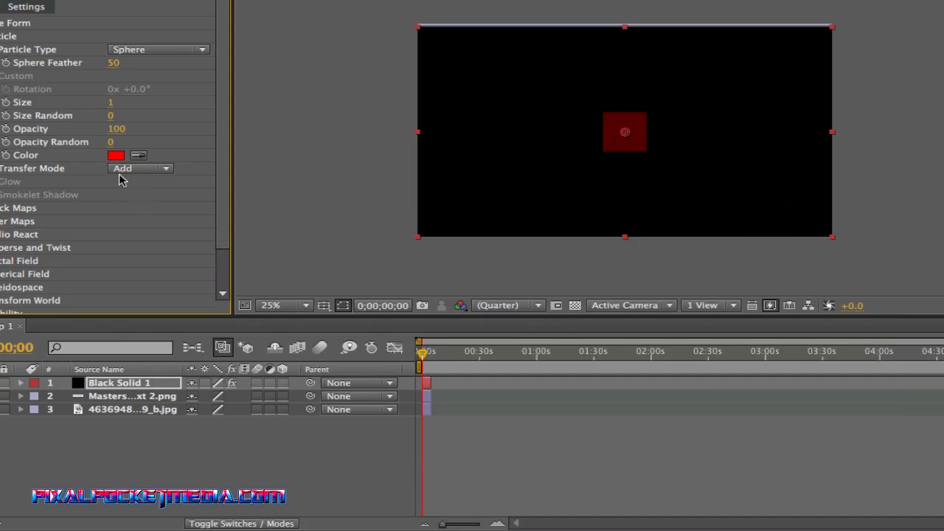
left_click(124, 169)
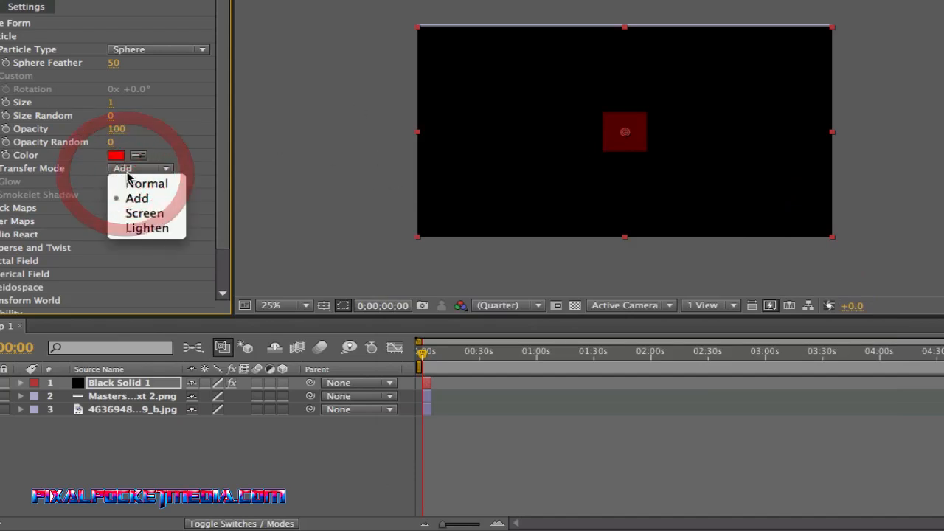
left_click(135, 273)
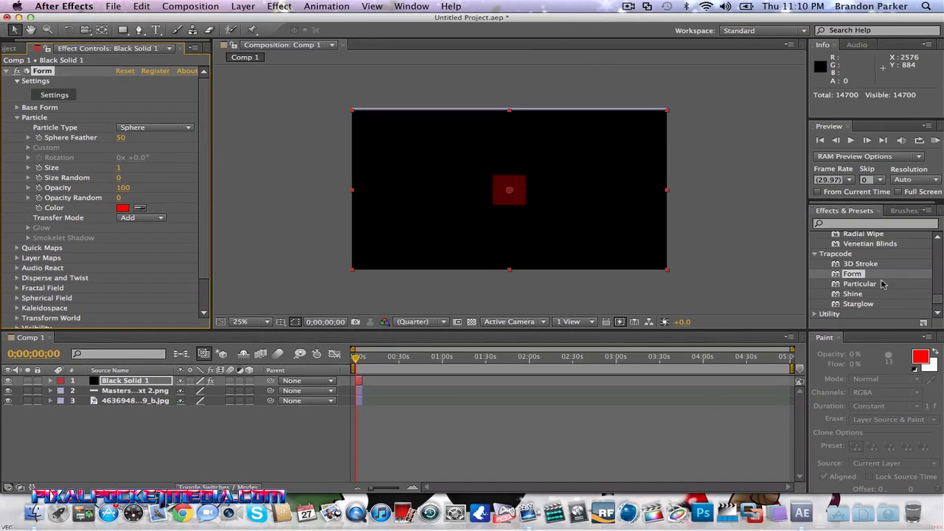
Browse the available effects and expand the Simulation category to find Particle Playground
scroll(883, 283, "up", 5)
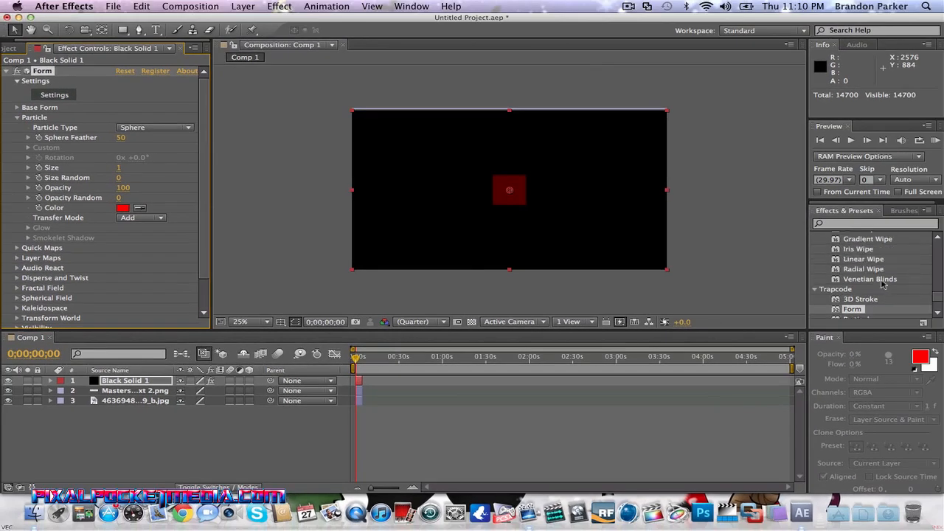
scroll(883, 283, "up", 8)
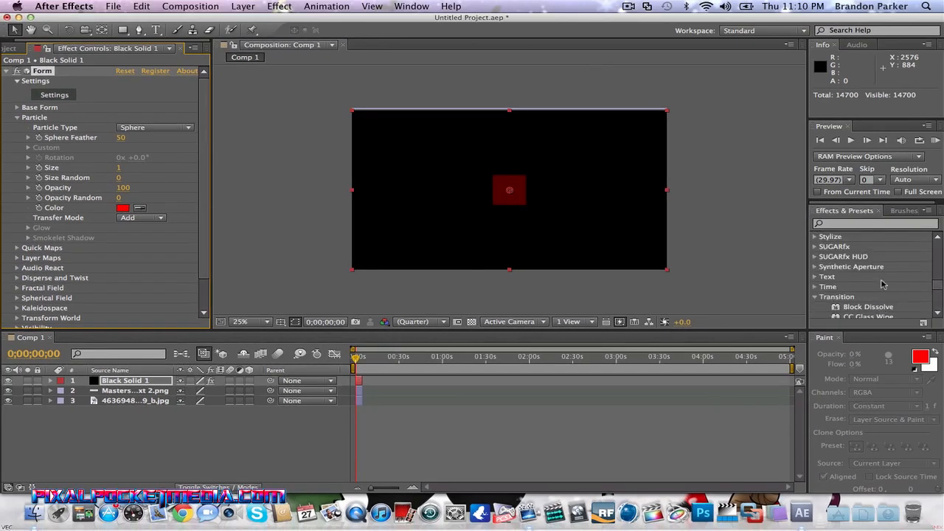
scroll(882, 283, "up", 8)
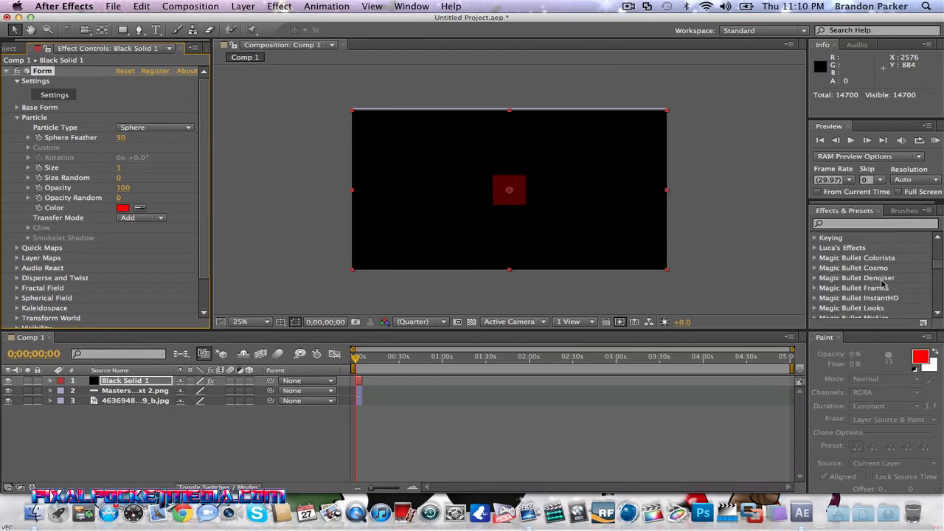
scroll(883, 284, "down", 10)
scroll(883, 283, "up", 3)
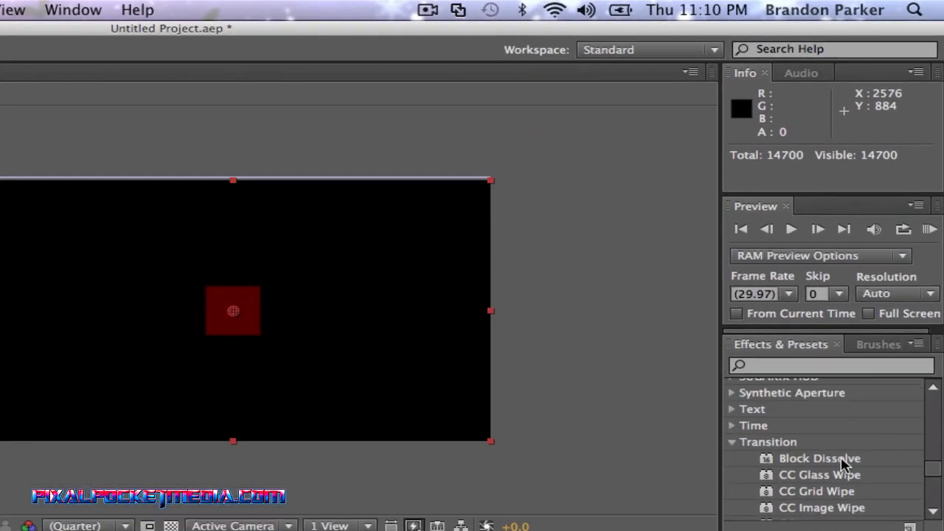
scroll(845, 466, "up", 2)
left_click(731, 430)
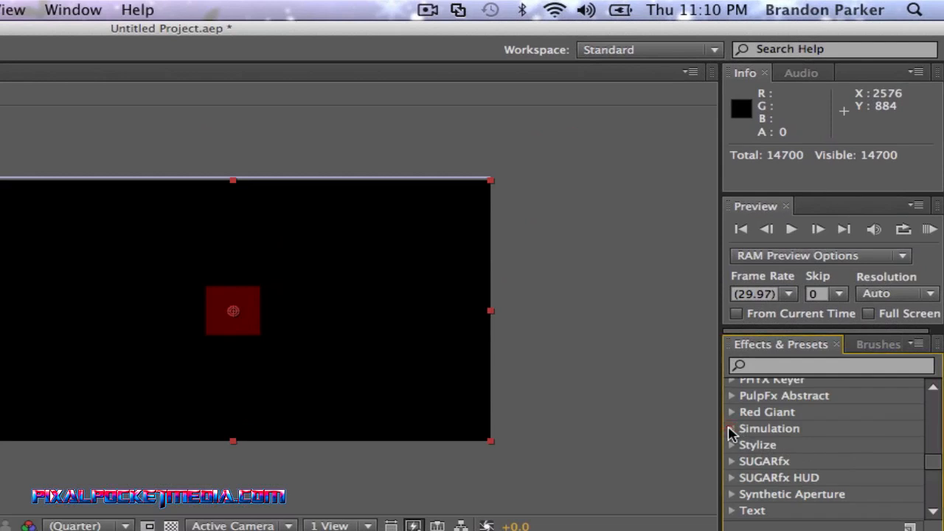
scroll(841, 441, "down", 7)
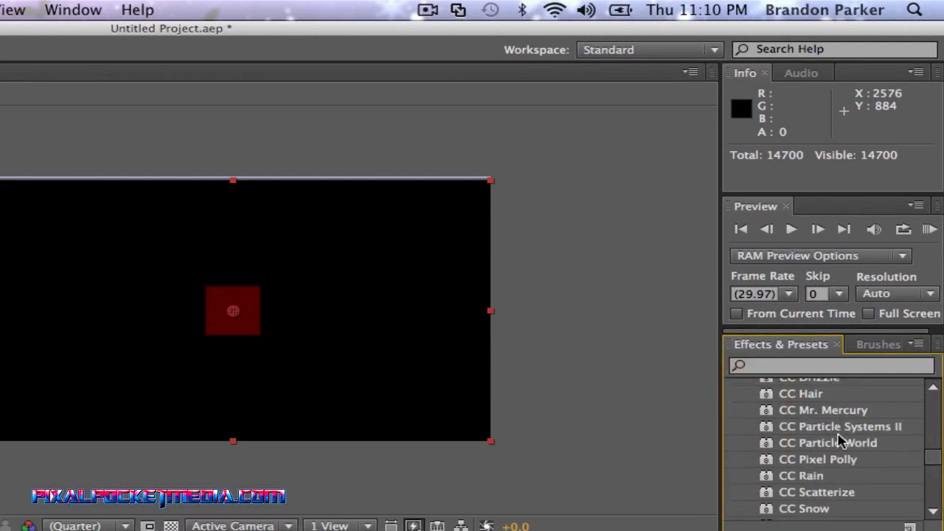
scroll(841, 441, "down", 2)
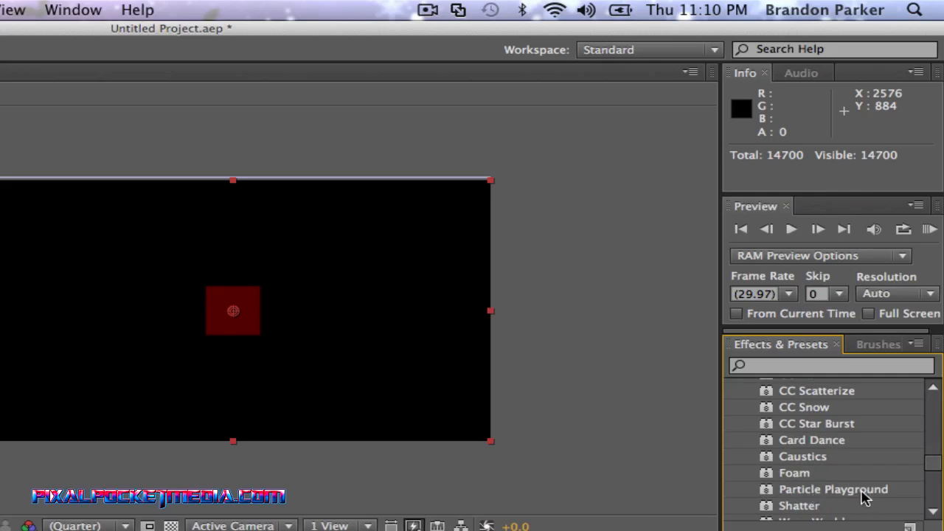
Replace the Form effect on the black solid with Particle Playground
left_click(865, 491)
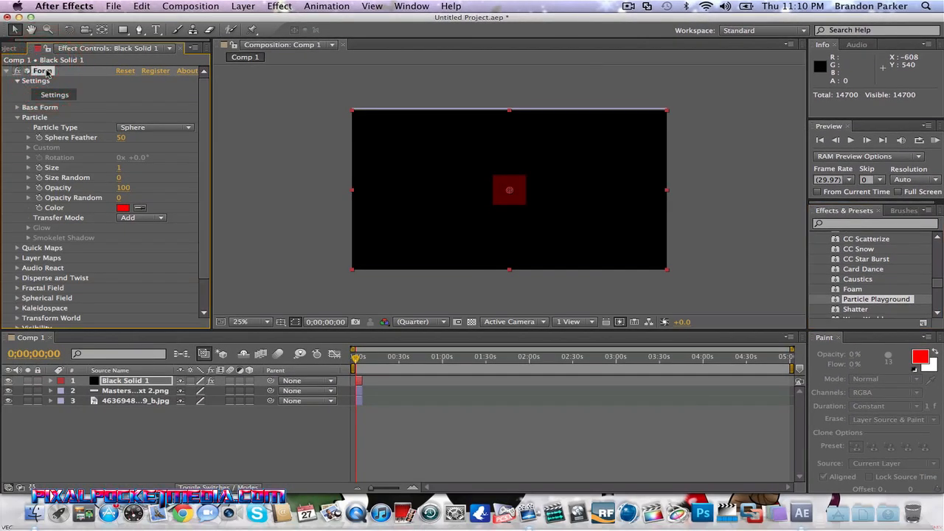
key("Delete")
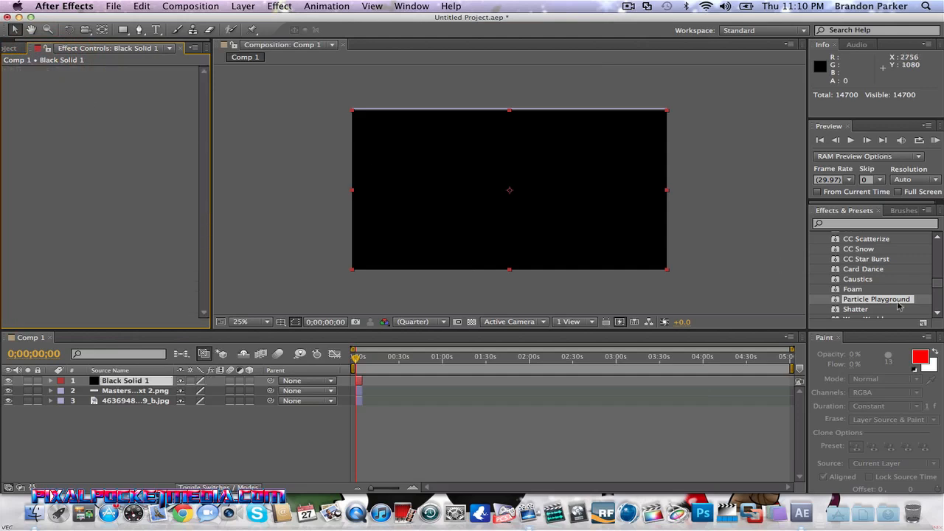
left_click_drag(876, 299, 462, 219)
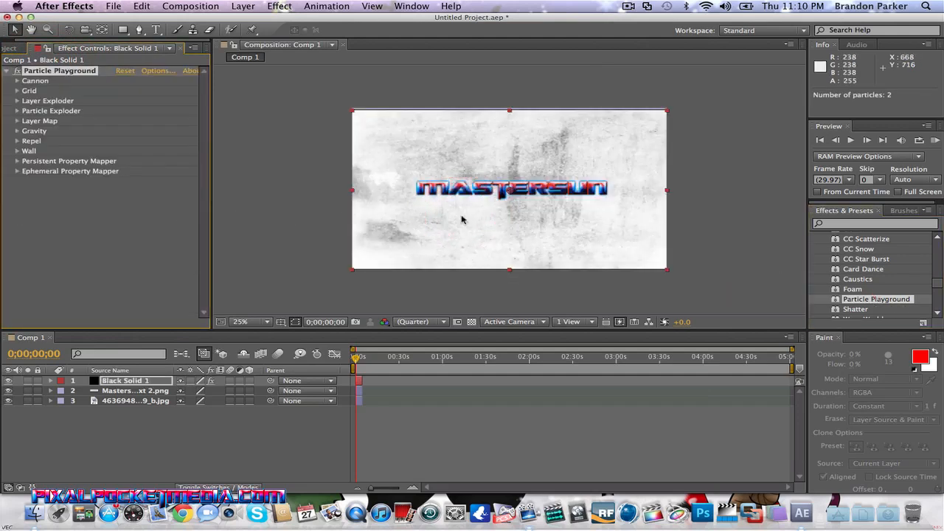
Set Particle Playground's cannon Barrel Radius to -63 and its grid Position to 1298, 540
left_click(17, 81)
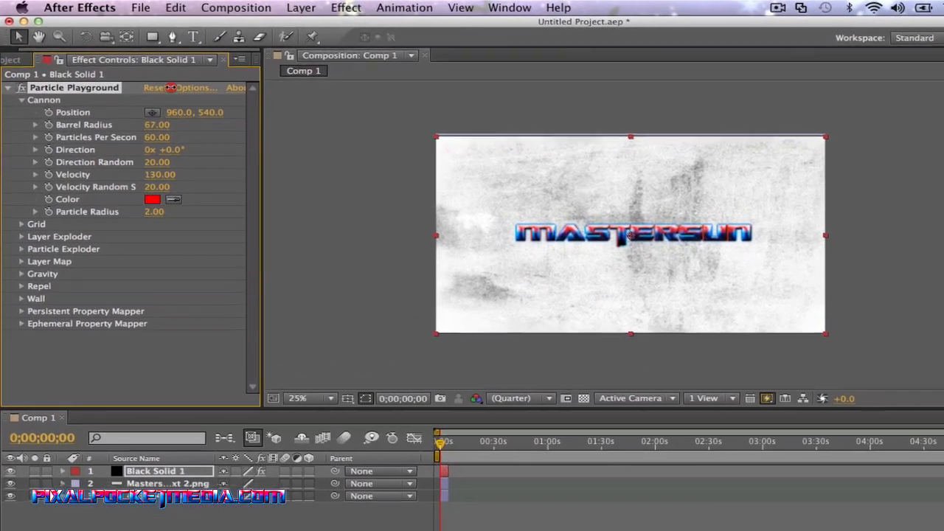
left_click_drag(171, 87, 150, 171)
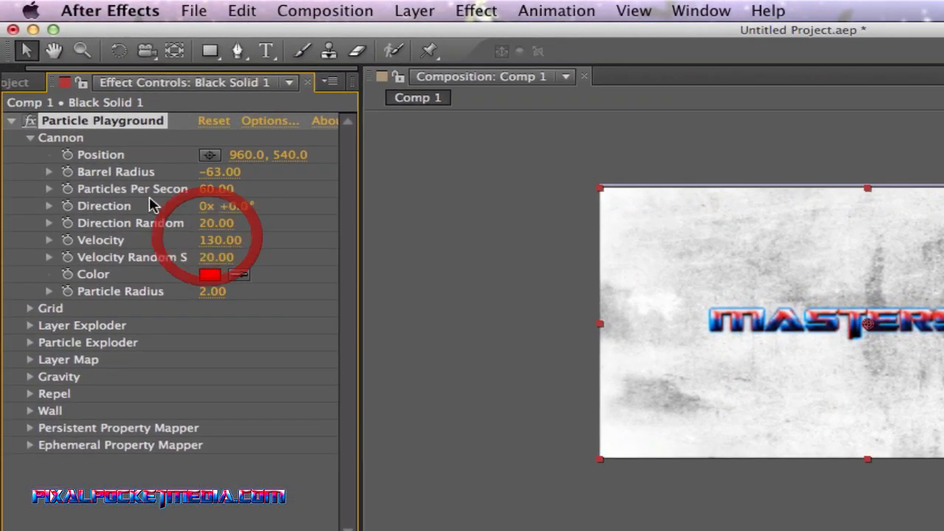
left_click(30, 309)
left_click_drag(243, 325, 413, 134)
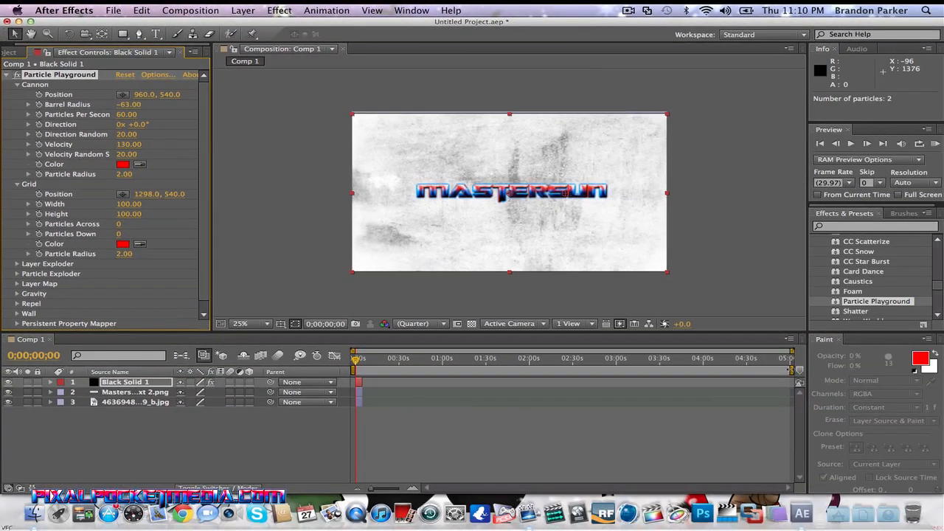
Shorten the work area to just under 5 seconds and trim all three layers to its end
left_click_drag(790, 369, 364, 389)
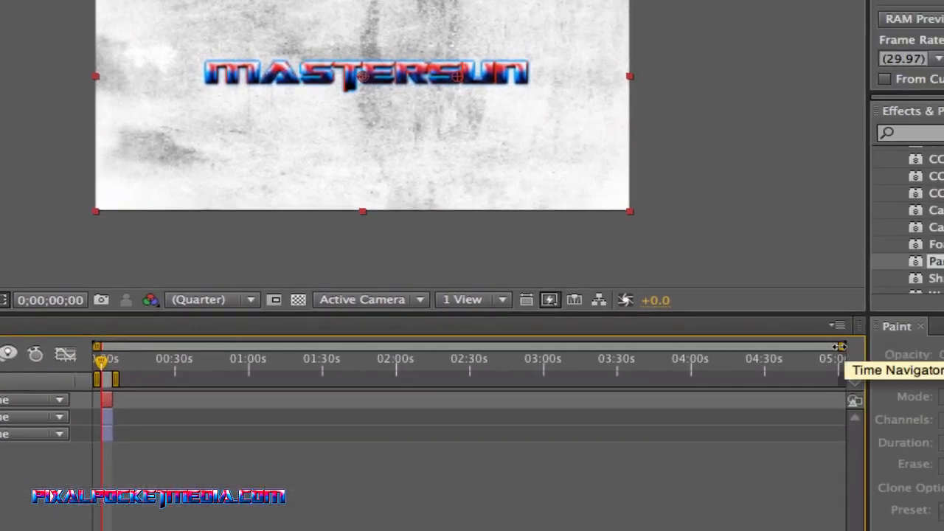
left_click_drag(845, 346, 196, 364)
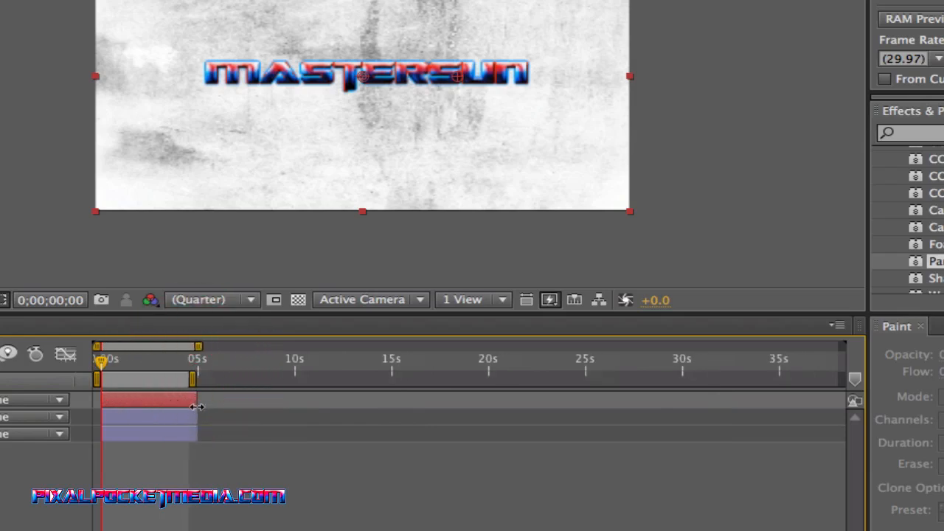
left_click_drag(198, 403, 192, 425)
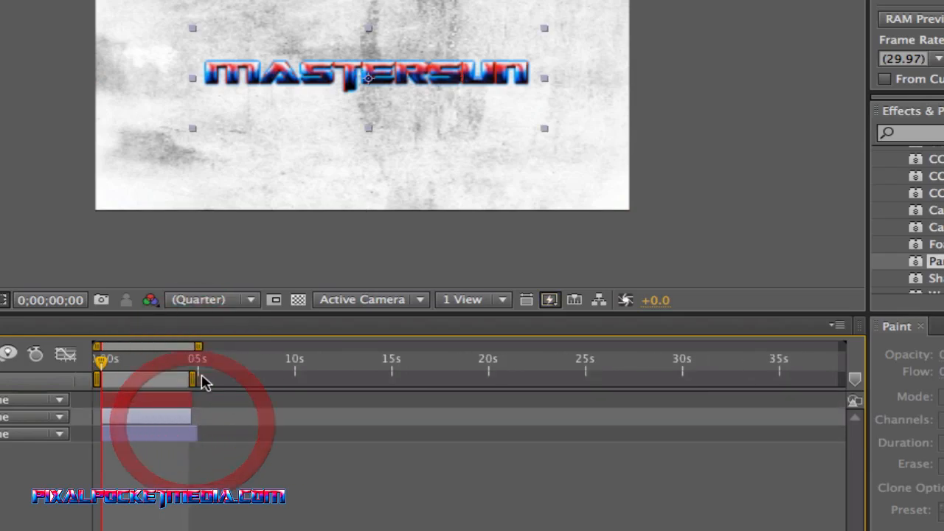
left_click_drag(198, 346, 236, 357)
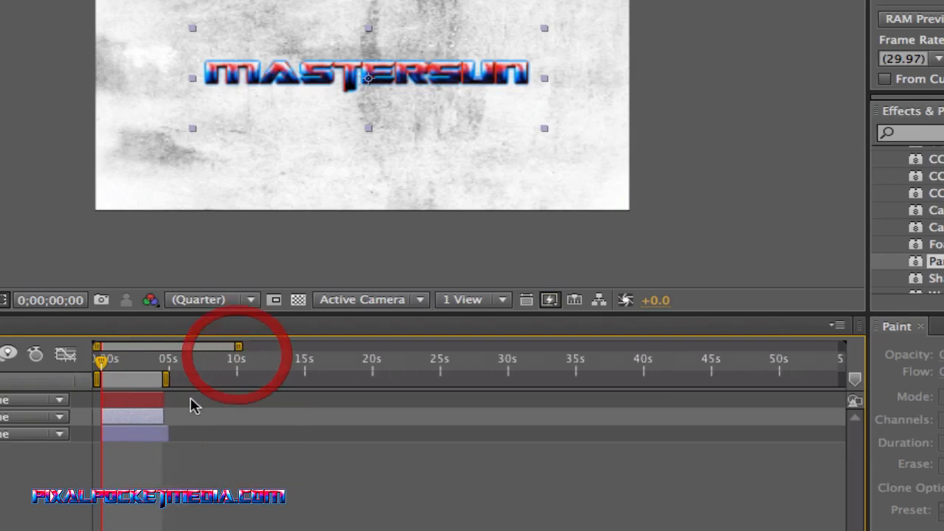
left_click_drag(168, 435, 164, 436)
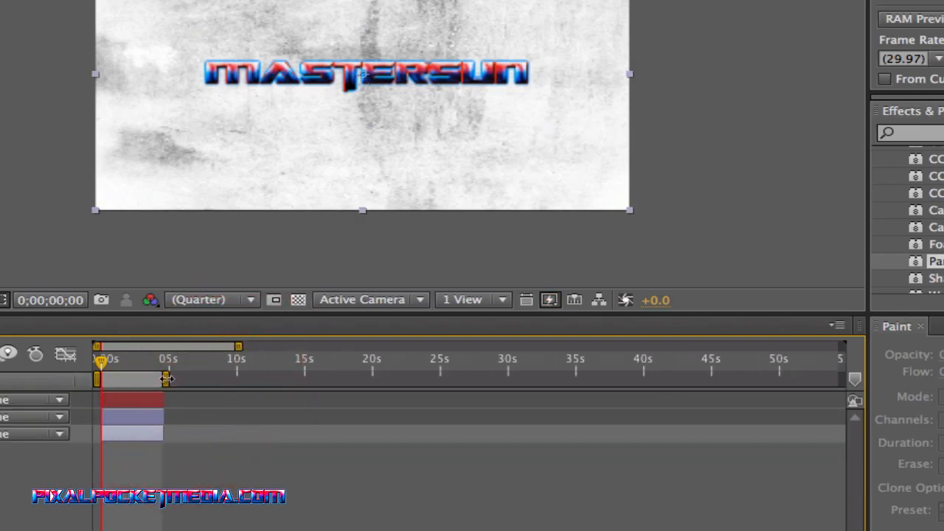
Extend the work area to about 10 seconds and lengthen all three layers to match its end
left_click_drag(166, 379, 232, 379)
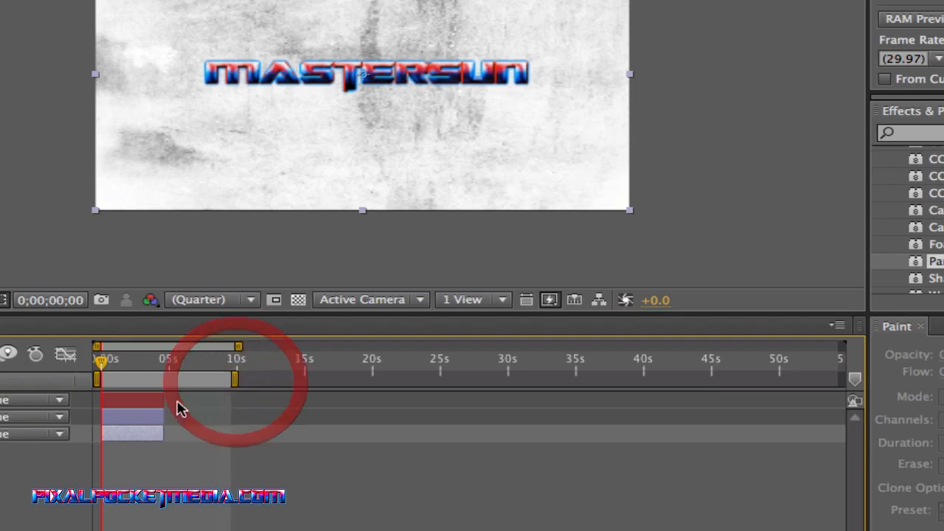
left_click_drag(164, 400, 232, 401)
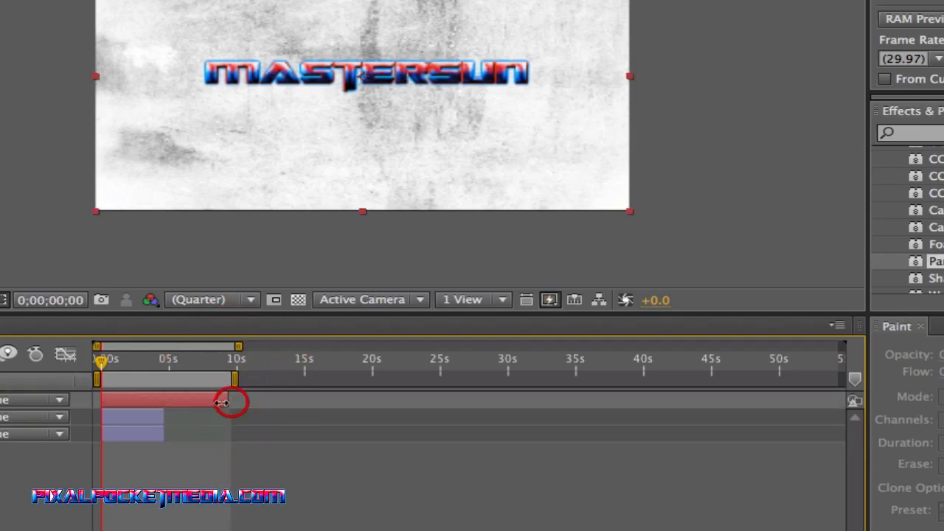
left_click_drag(163, 416, 231, 415)
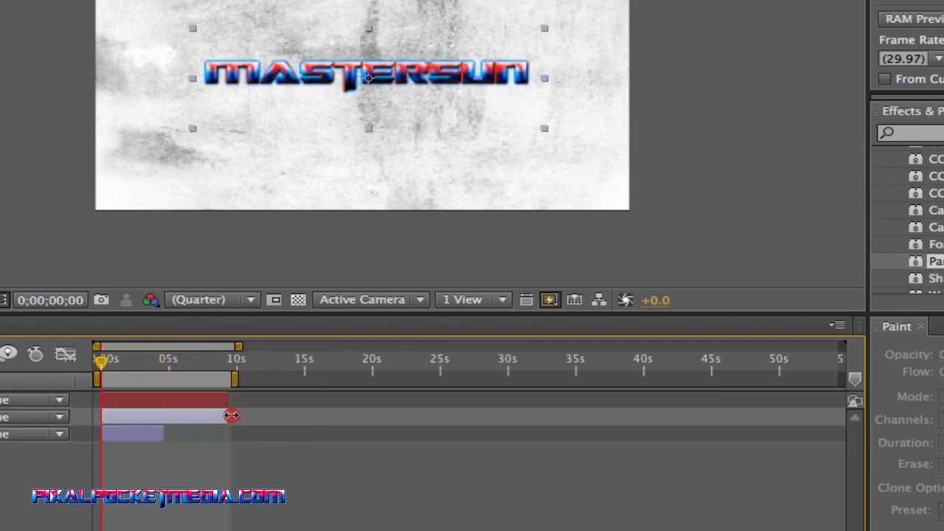
left_click_drag(162, 432, 231, 433)
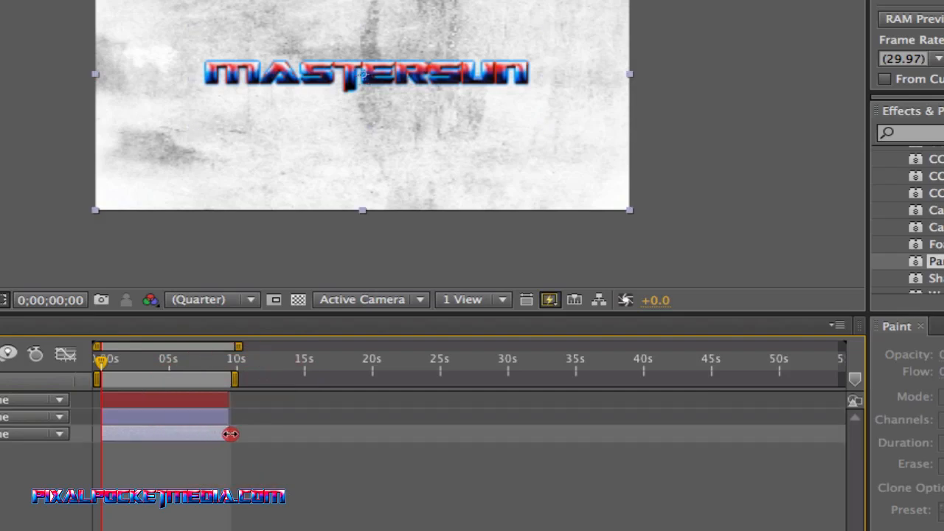
left_click(227, 400)
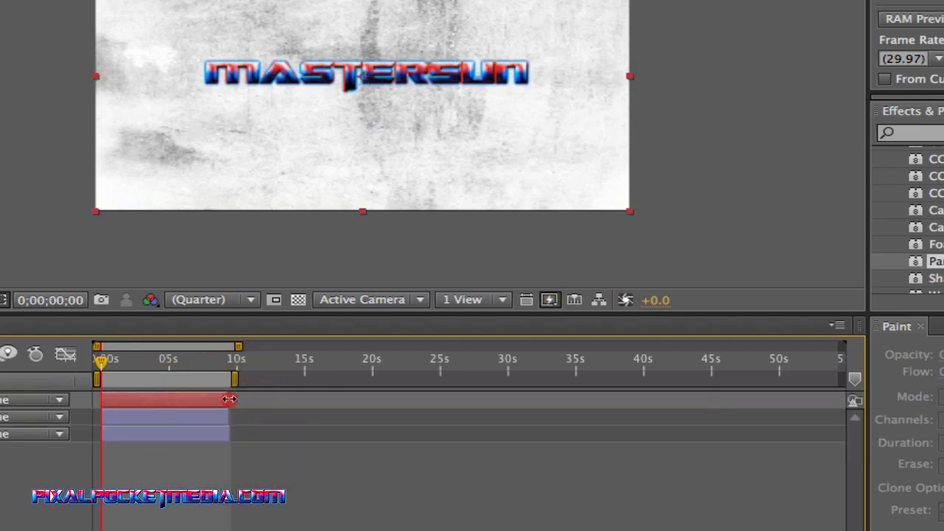
left_click(226, 415)
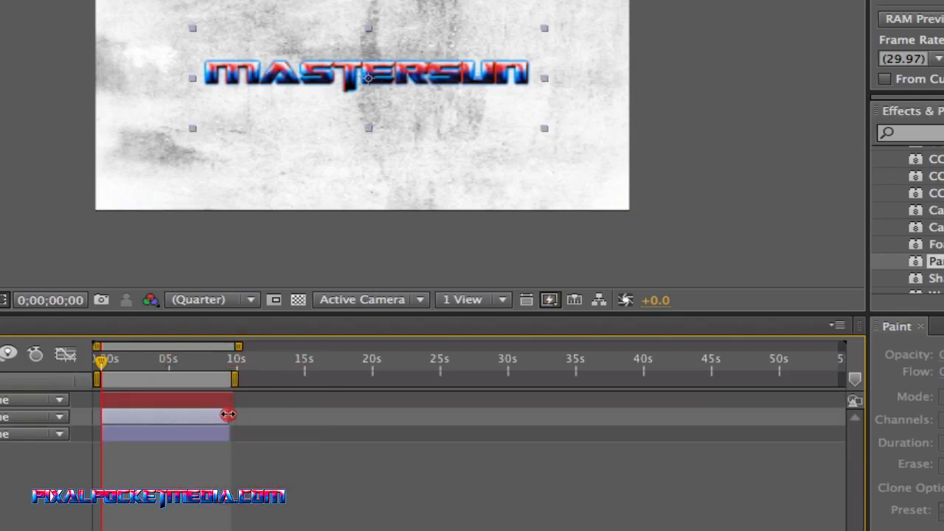
left_click(229, 414)
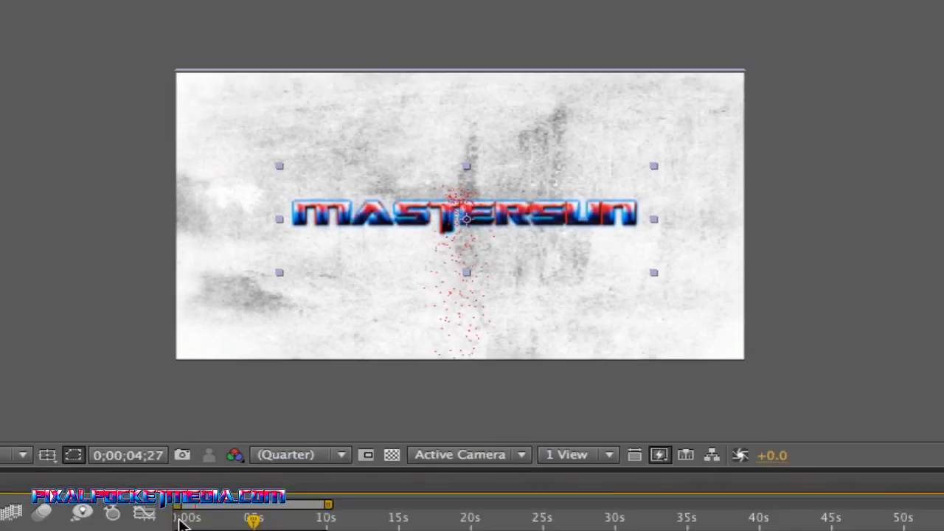
Return to the start of the composition and look through the Simulation effects, including Particle Playground, Shatter and Wave World
left_click(355, 359)
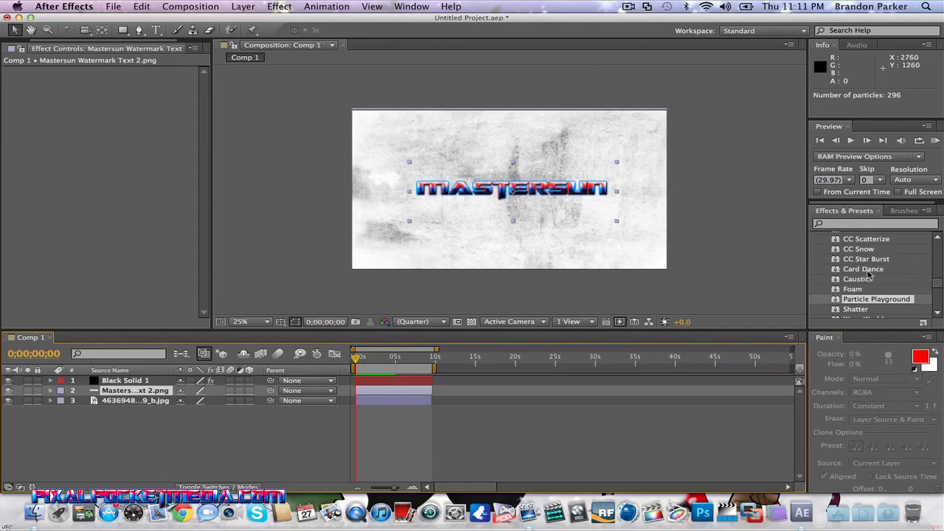
scroll(869, 274, "up", 2)
scroll(869, 275, "up", 8)
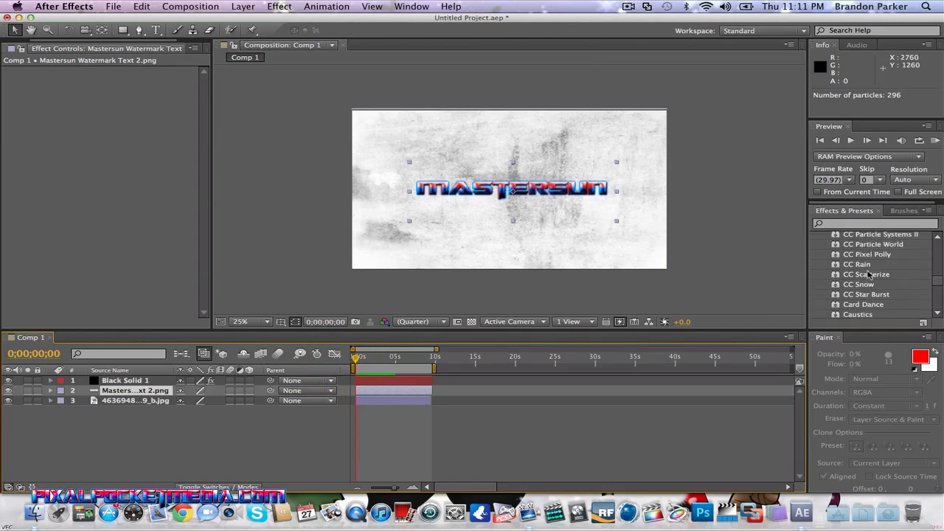
scroll(869, 274, "up", 1)
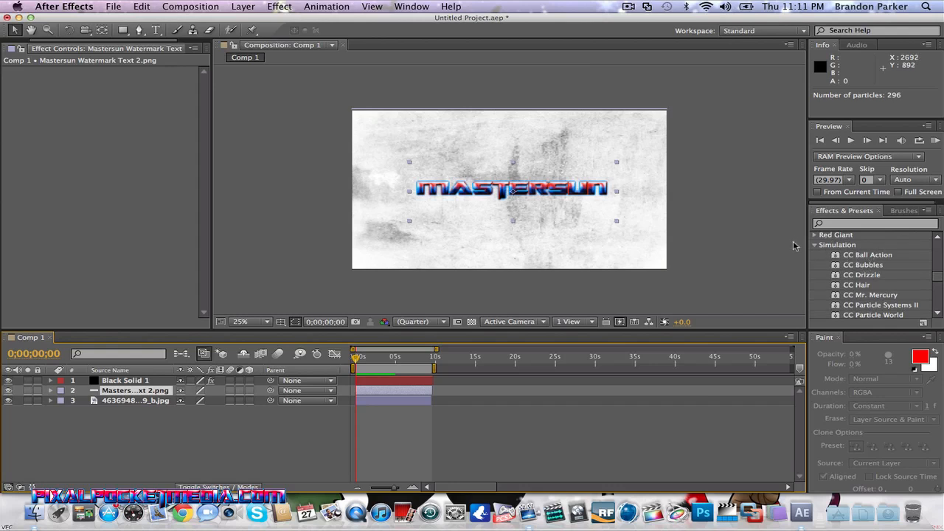
scroll(830, 278, "down", 11)
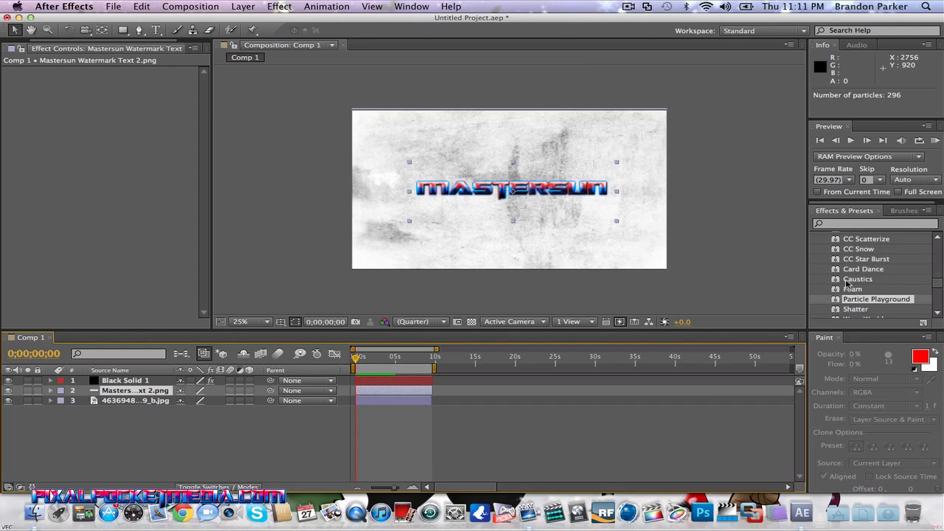
scroll(847, 283, "down", 2)
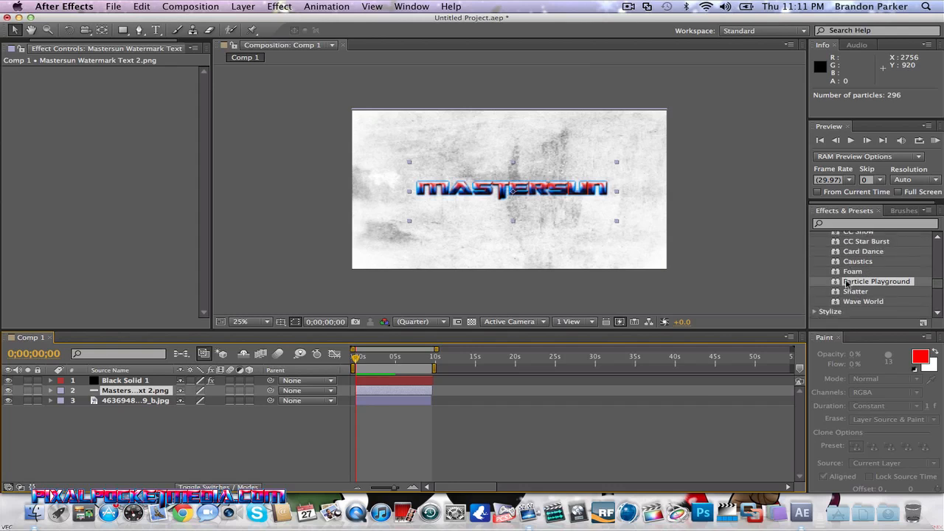
left_click(874, 302)
left_click(860, 292)
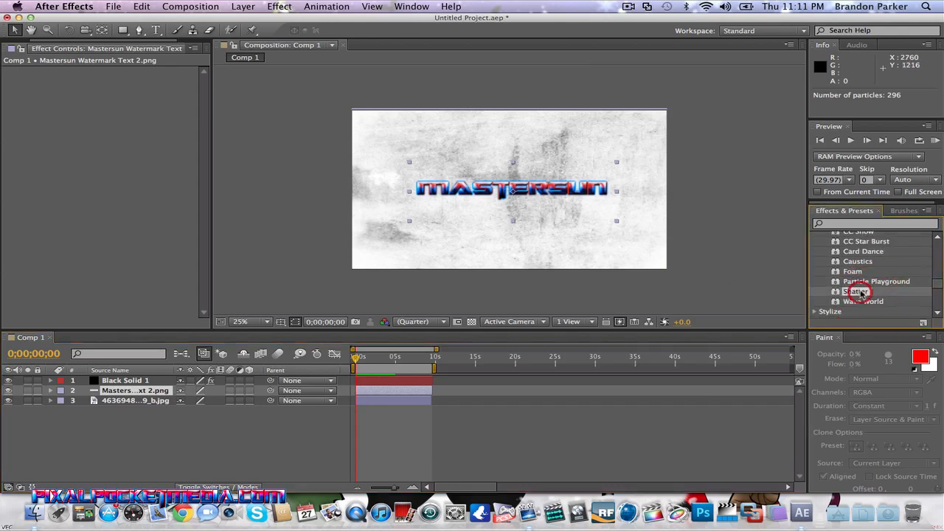
left_click(869, 283)
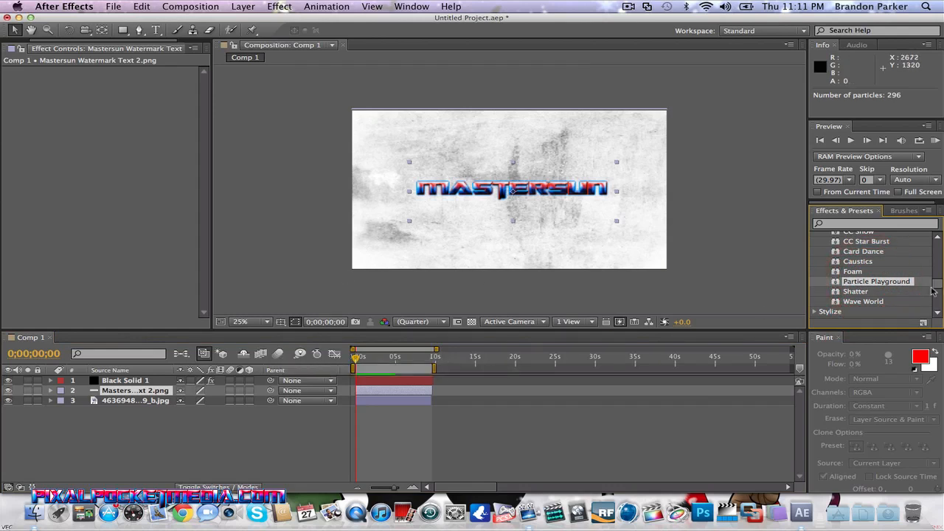
scroll(905, 285, "down", 2)
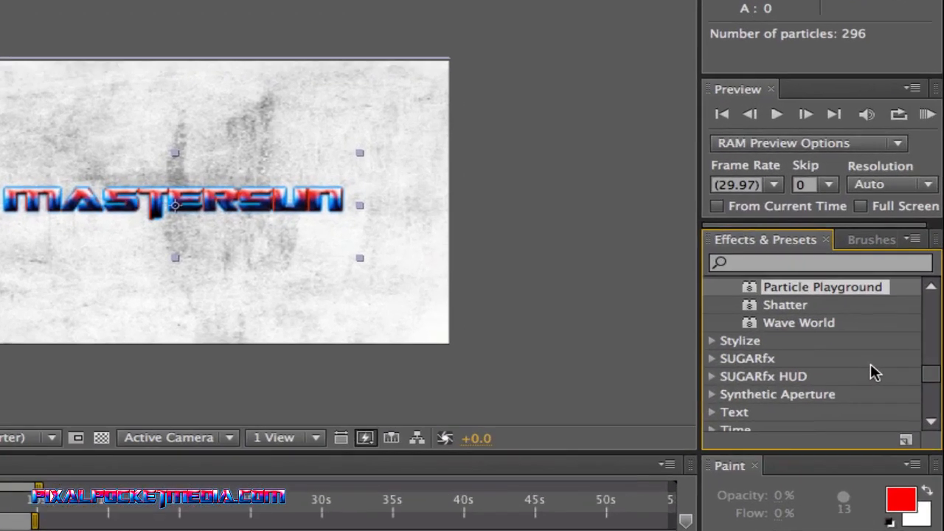
scroll(904, 284, "up", 1)
left_click(859, 258)
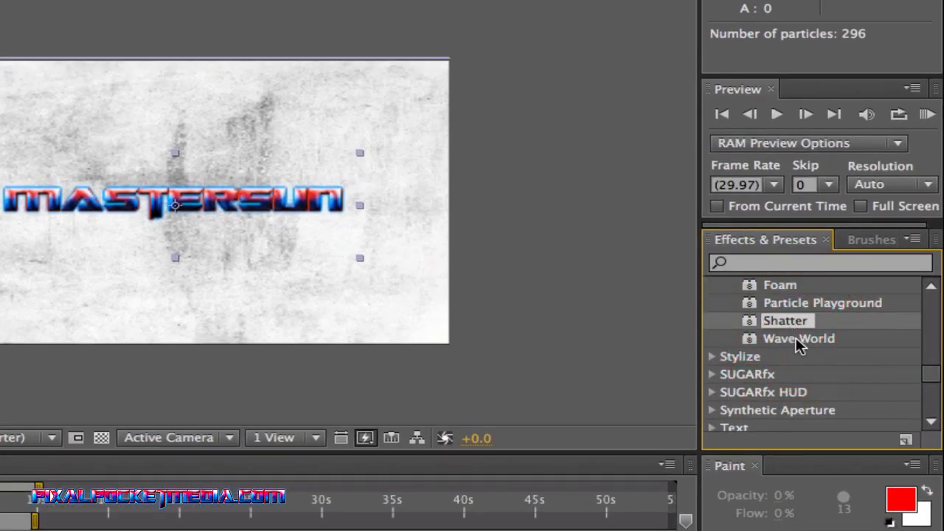
left_click(799, 339)
scroll(798, 344, "up", 6)
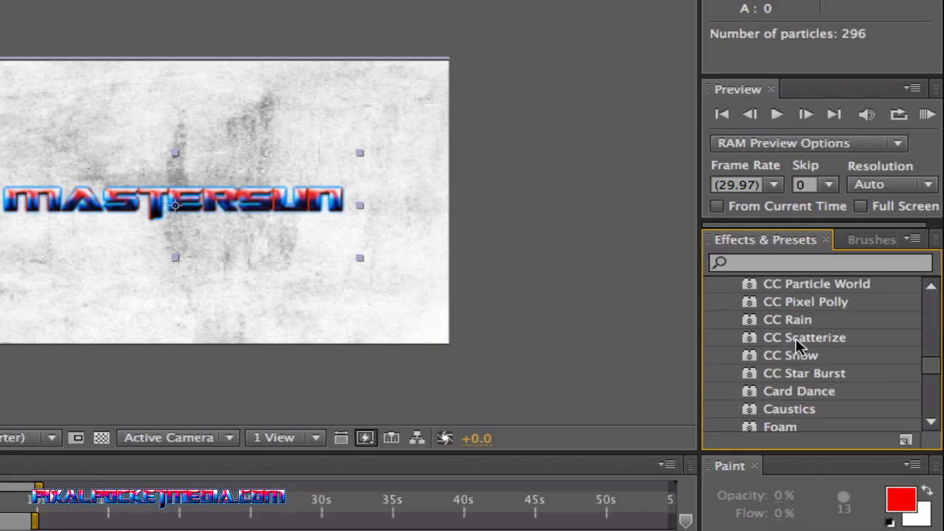
scroll(840, 347, "up", 5)
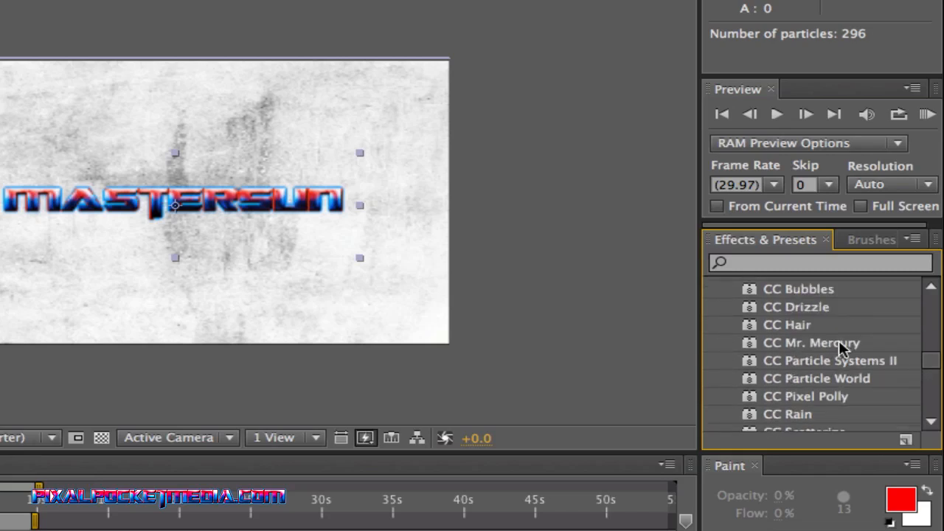
scroll(841, 348, "up", 4)
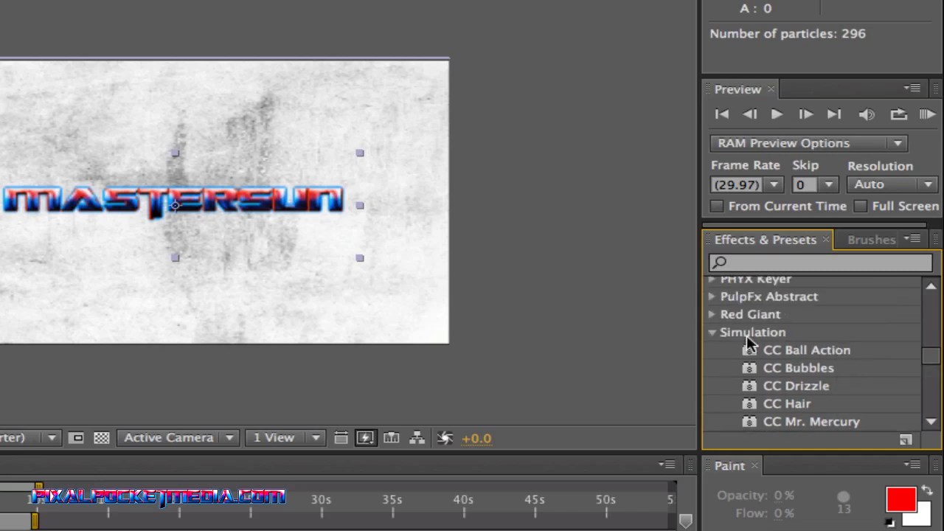
Collapse the Simulation category and look through the Transition effects
left_click(713, 332)
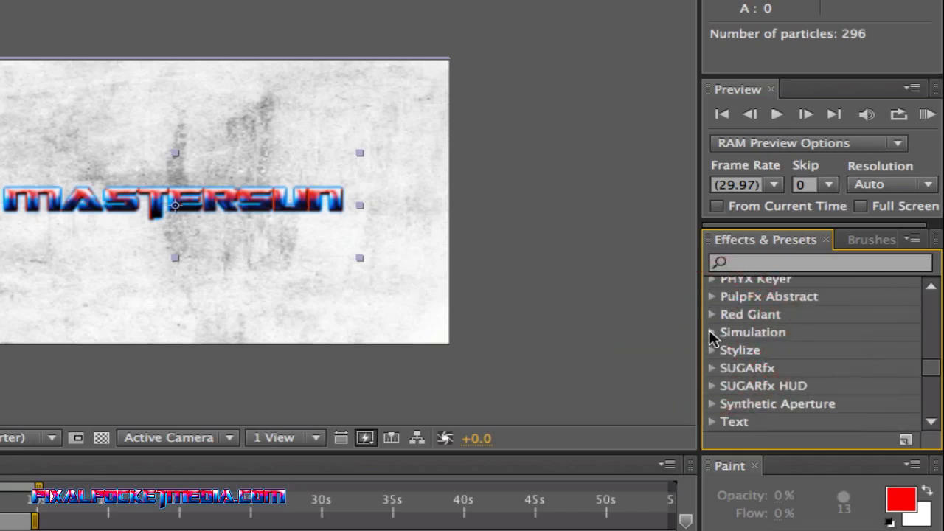
left_click(713, 333)
left_click(713, 286)
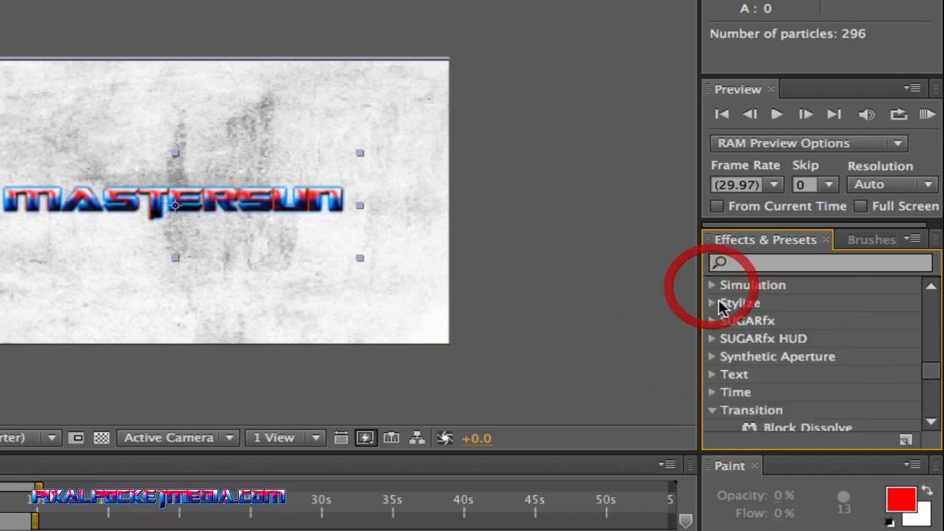
scroll(744, 359, "down", 2)
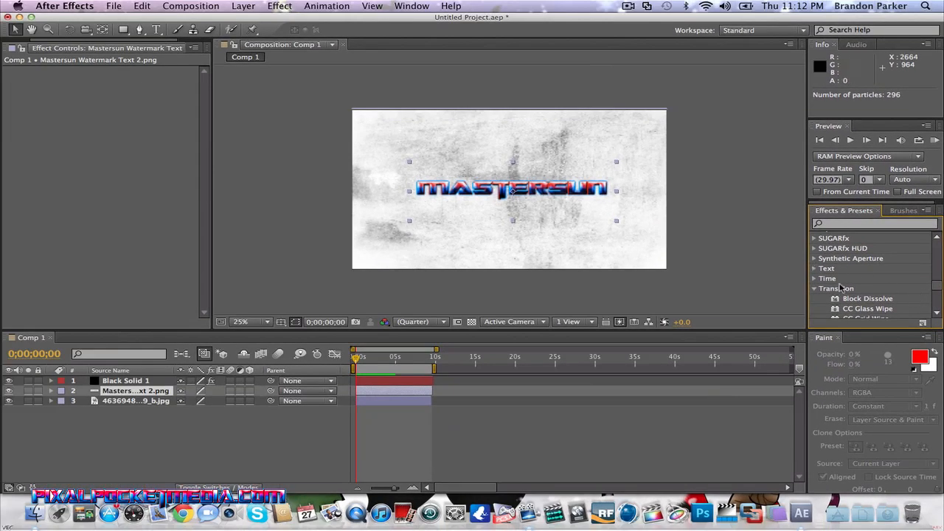
scroll(839, 288, "down", 5)
scroll(839, 287, "up", 3)
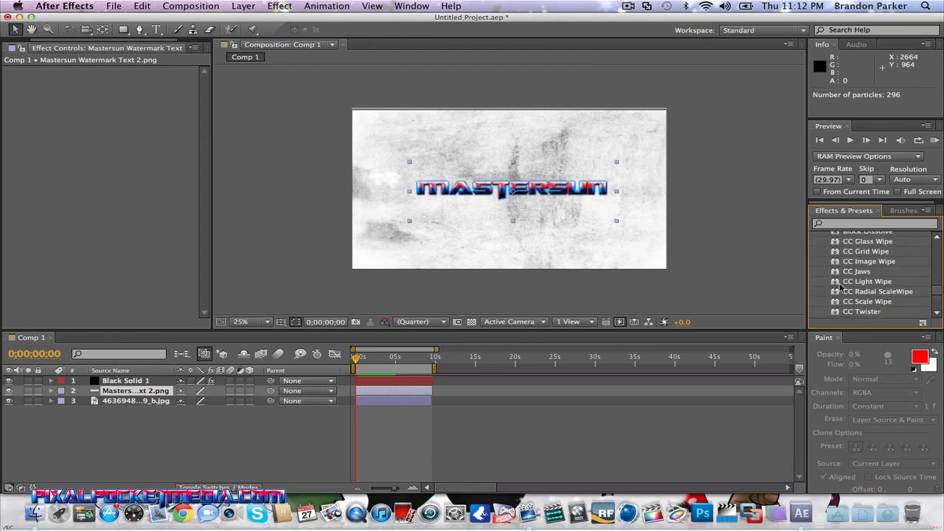
Preview the particle animation on the black solid from the start, then stop at 0;00;01;17
left_click(377, 381)
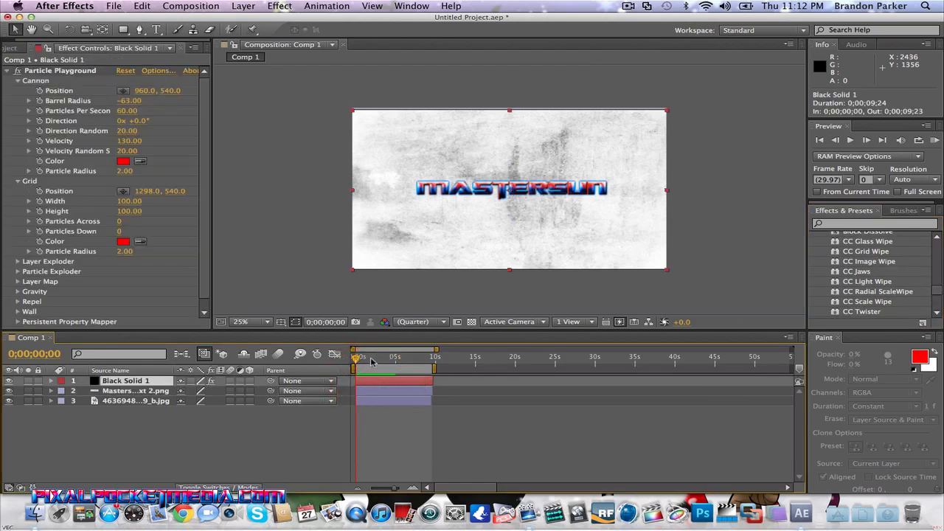
left_click(371, 358)
left_click(354, 360)
key("space")
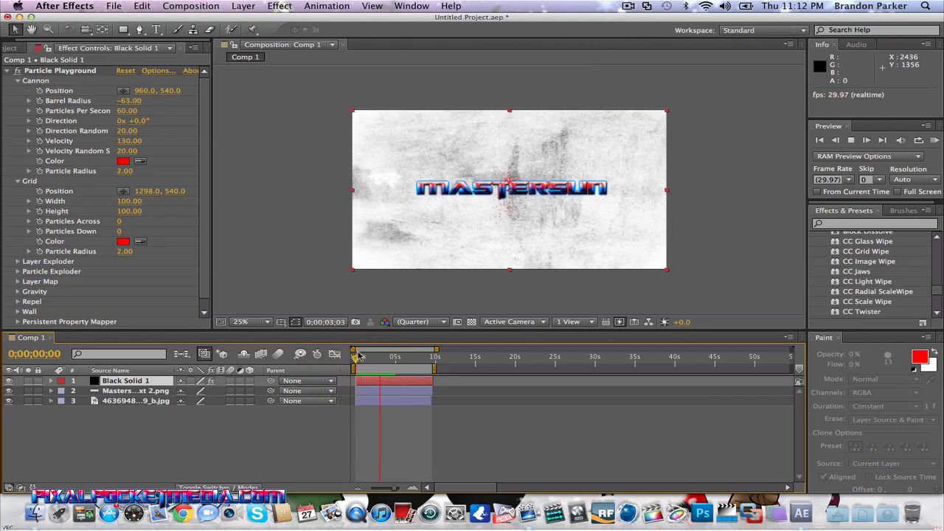
left_click(368, 359)
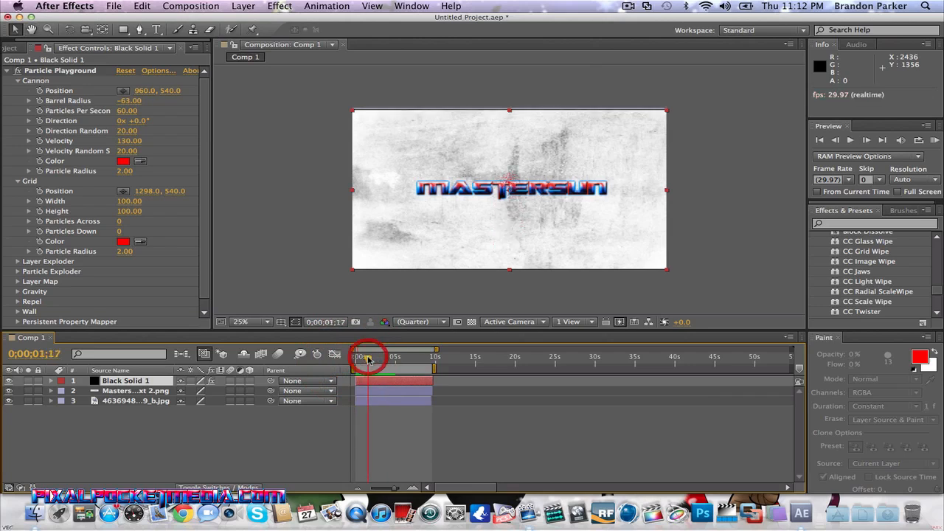
Select the grunge background layer and search the effects and presets for "shake"
left_click(369, 405)
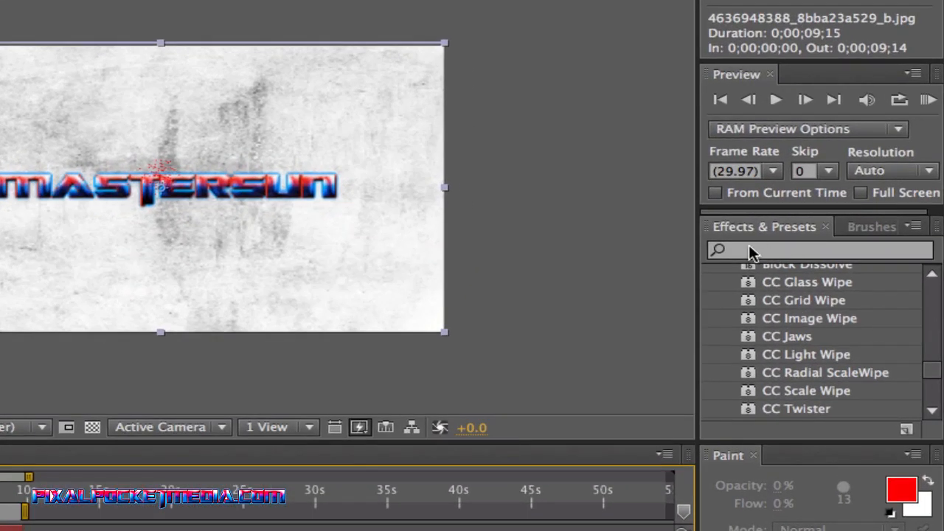
left_click(749, 251)
type("shake")
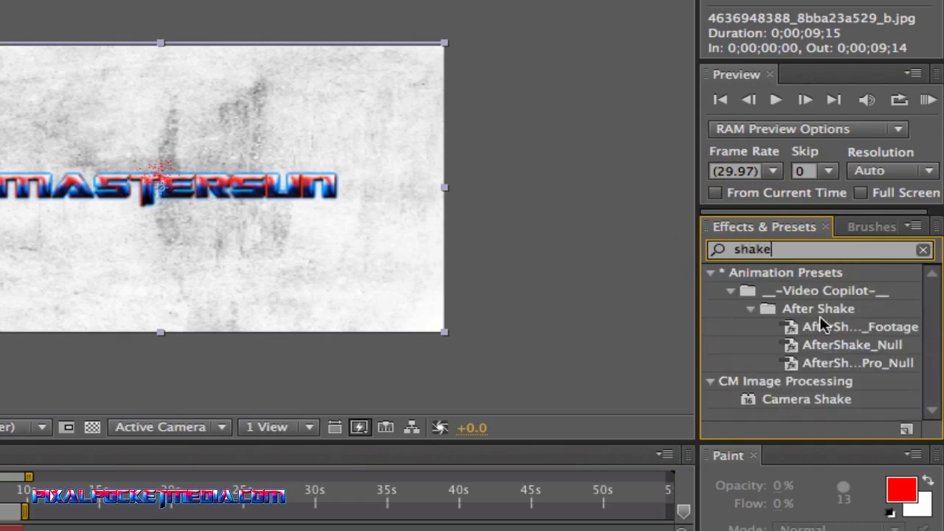
Compare the Camera Shake effect with the Video Copilot After Shake presets for footage and nulls
left_click(806, 400)
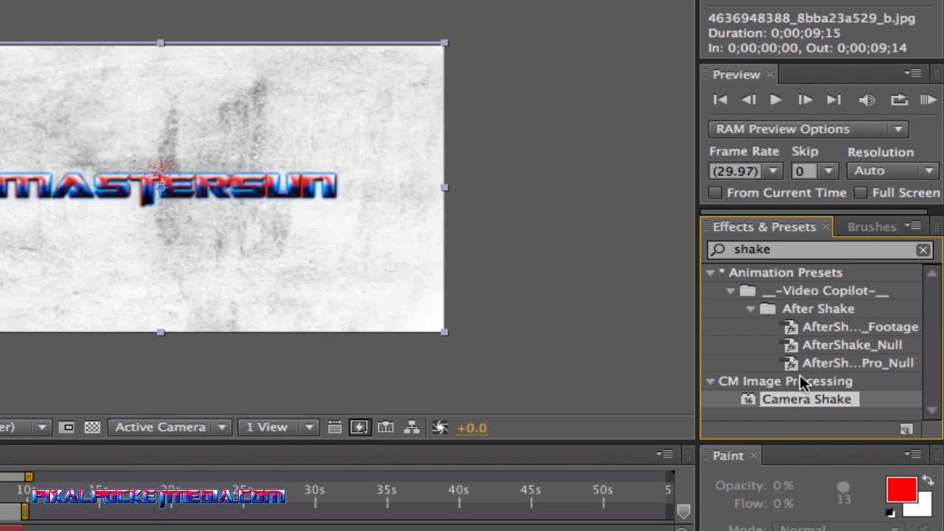
left_click(832, 326)
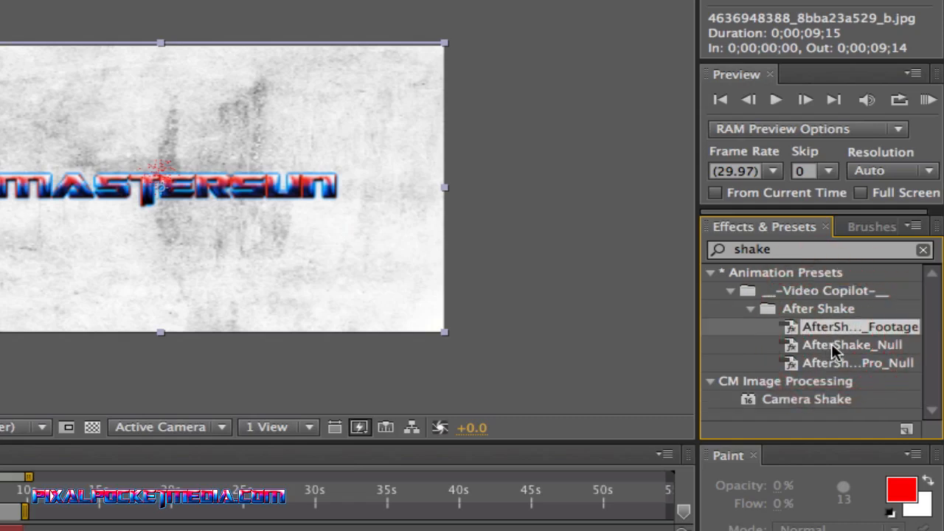
left_click(827, 345)
left_click(832, 328)
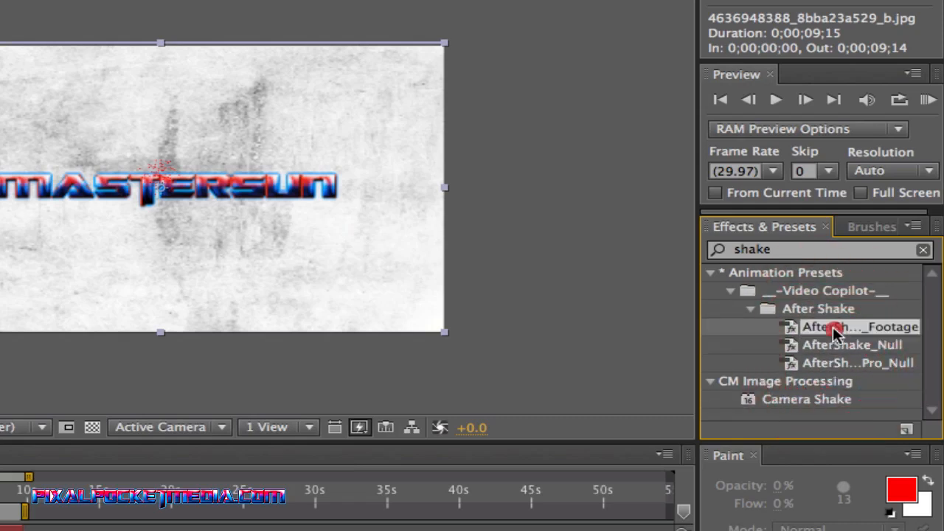
left_click(818, 363)
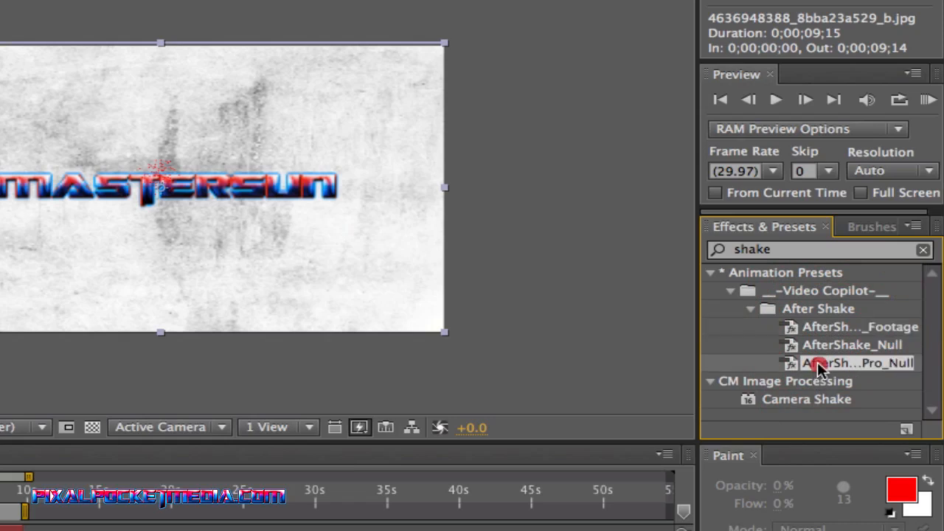
left_click(825, 346)
left_click(824, 313)
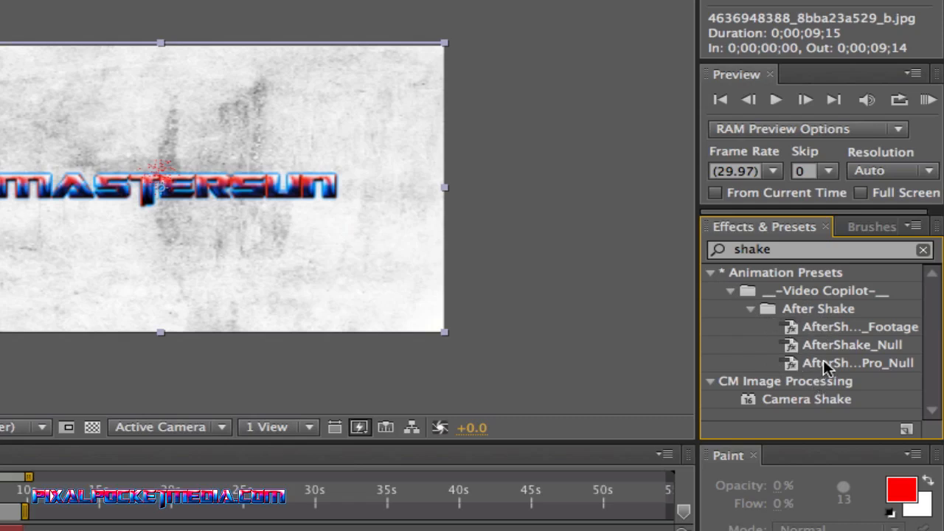
left_click(818, 327)
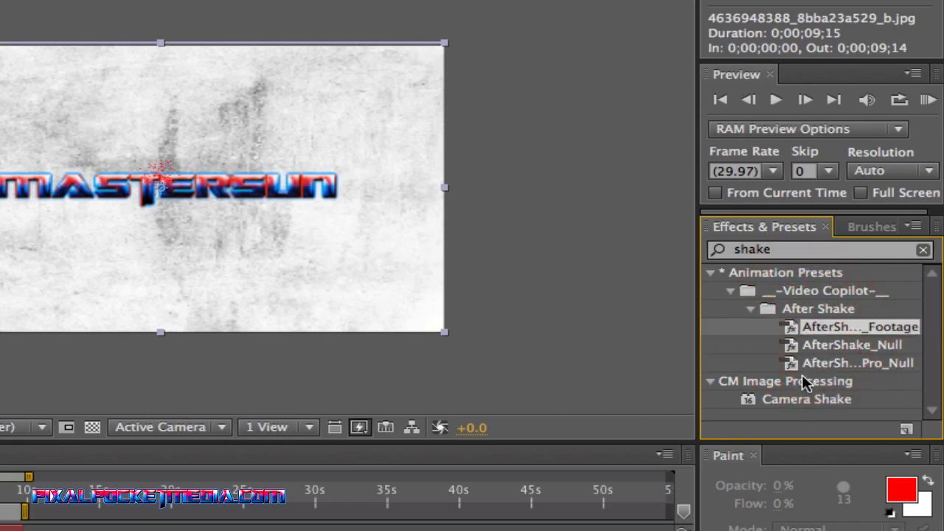
left_click(821, 360)
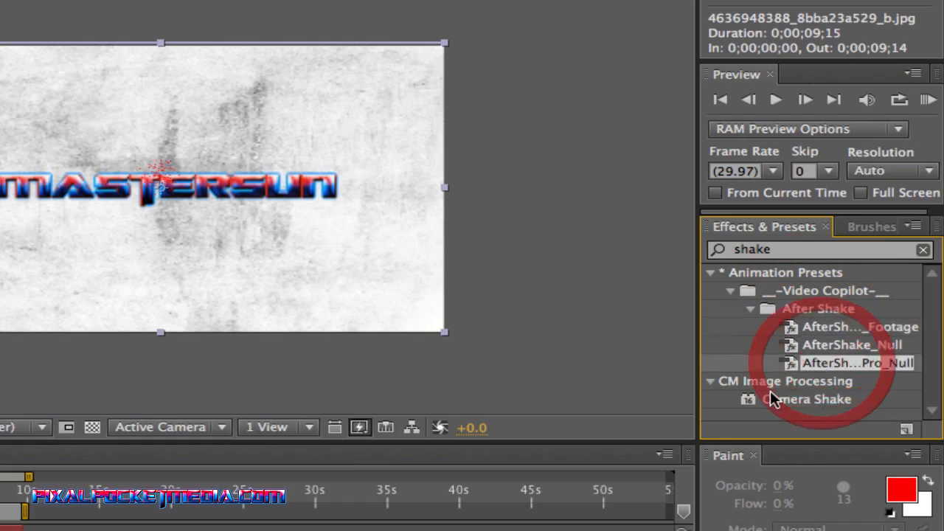
Apply the Camera Shake effect to the grunge background layer and clear the layer selection
left_click(770, 397)
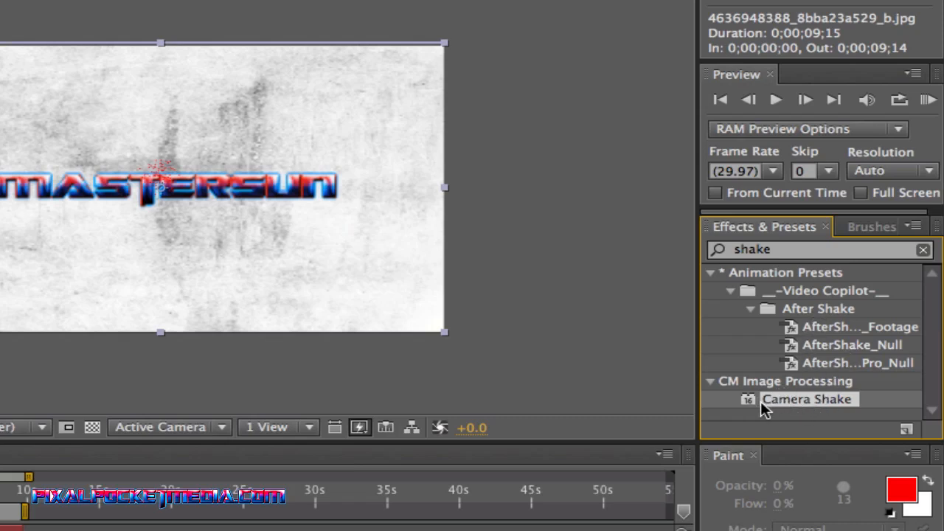
left_click_drag(793, 398, 332, 258)
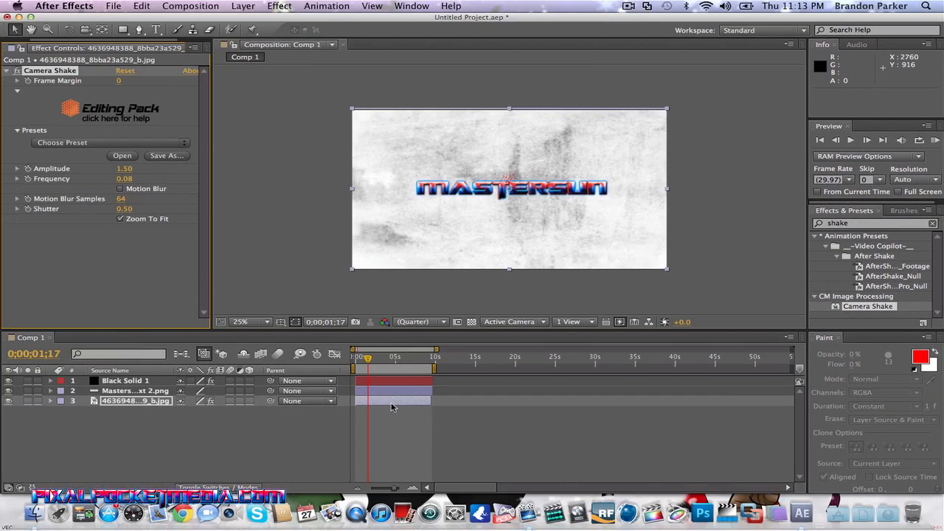
left_click(392, 405)
left_click(393, 410)
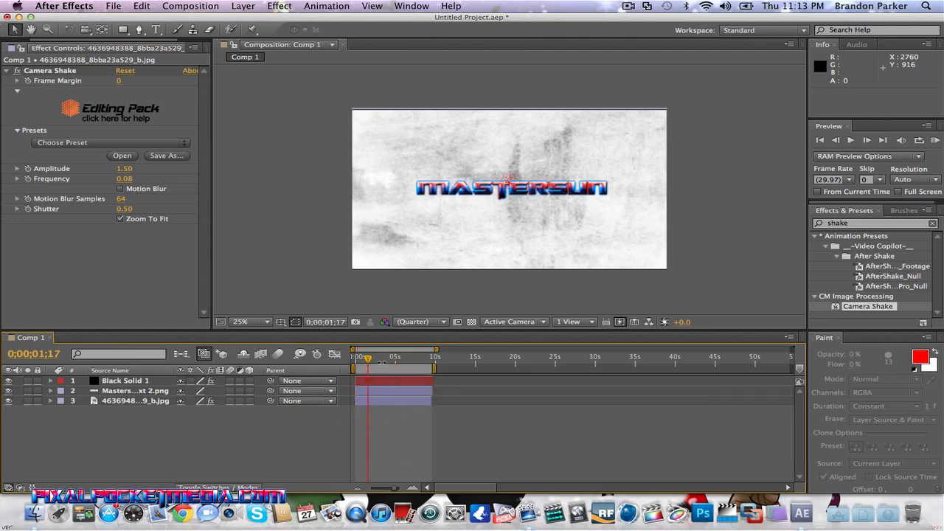
Scrub through the composition and preview the background shake from the start
left_click_drag(382, 358, 408, 361)
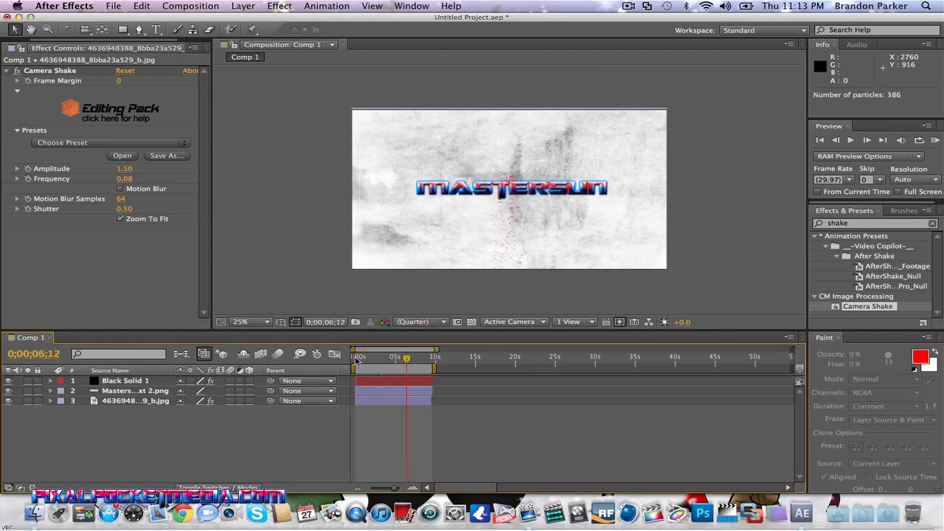
left_click(355, 359)
key("space")
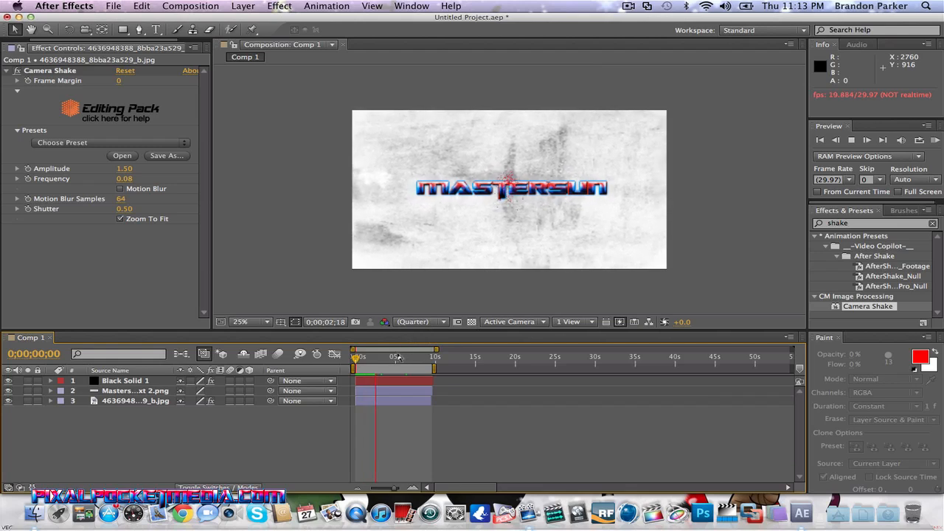
key("space")
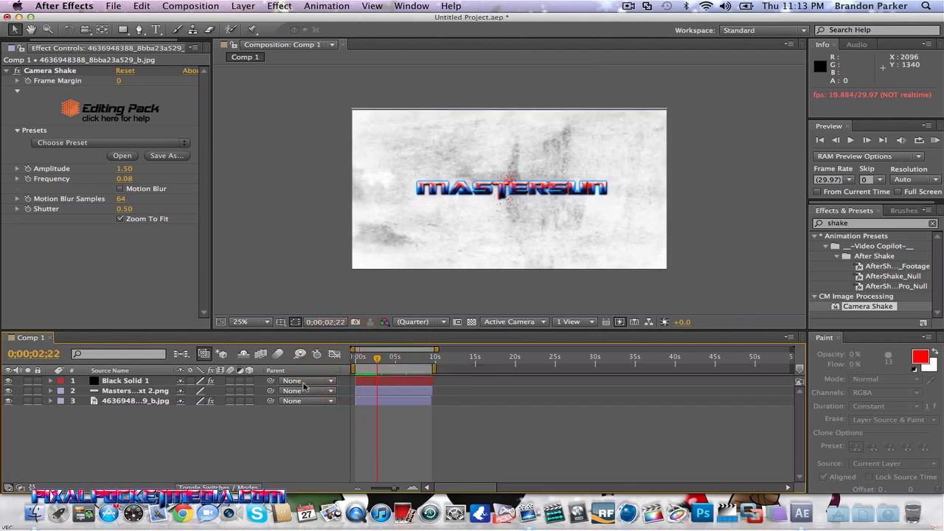
Delete the Camera Shake effect from the grunge background layer
left_click(46, 71)
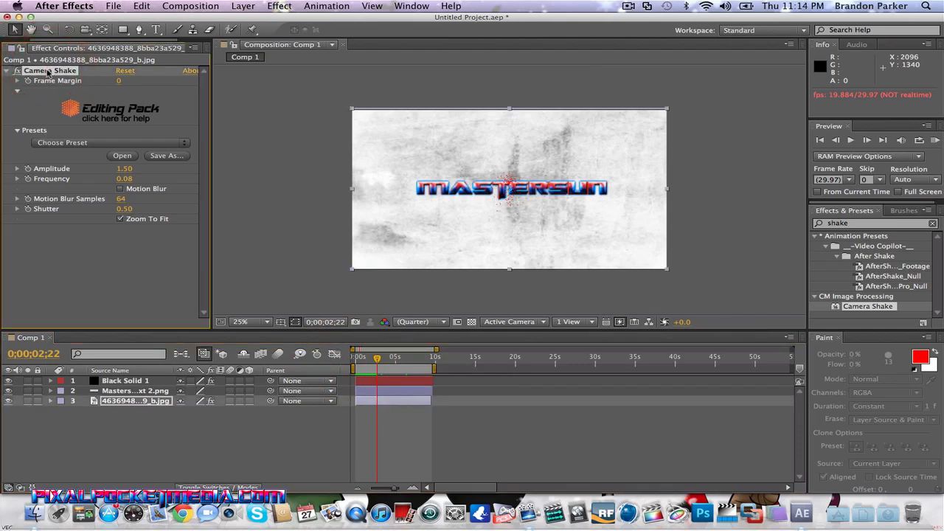
key("Delete")
Try the After Shake footage preset on the grunge background layer, preview the shake and undo the preset
left_click(847, 267)
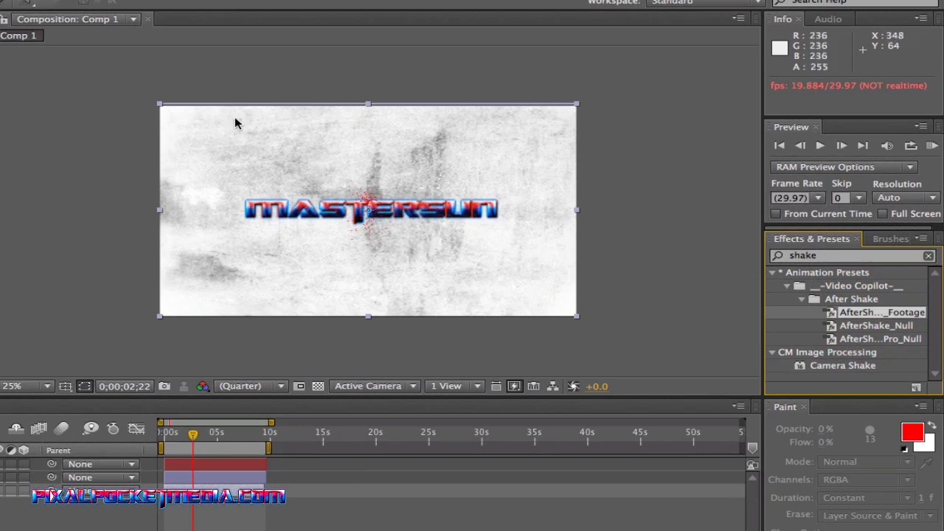
left_click_drag(849, 315, 214, 483)
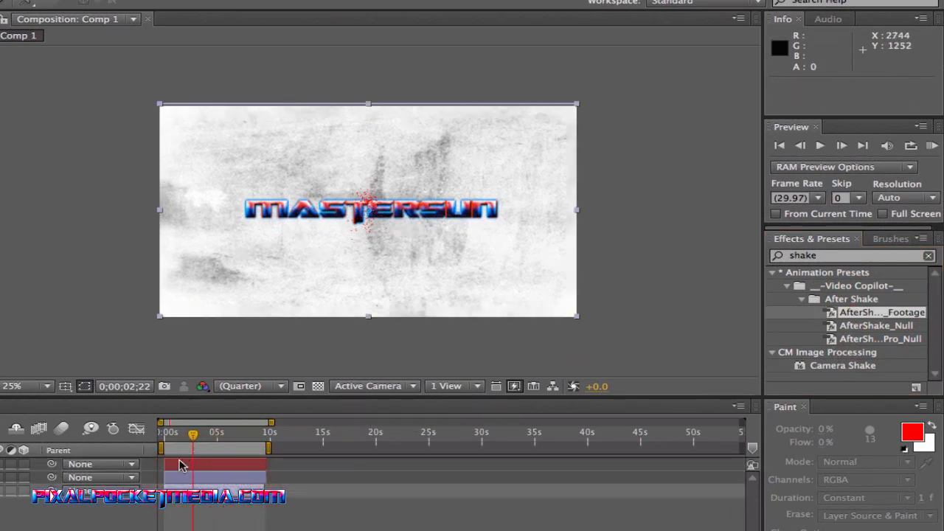
key("KP_0")
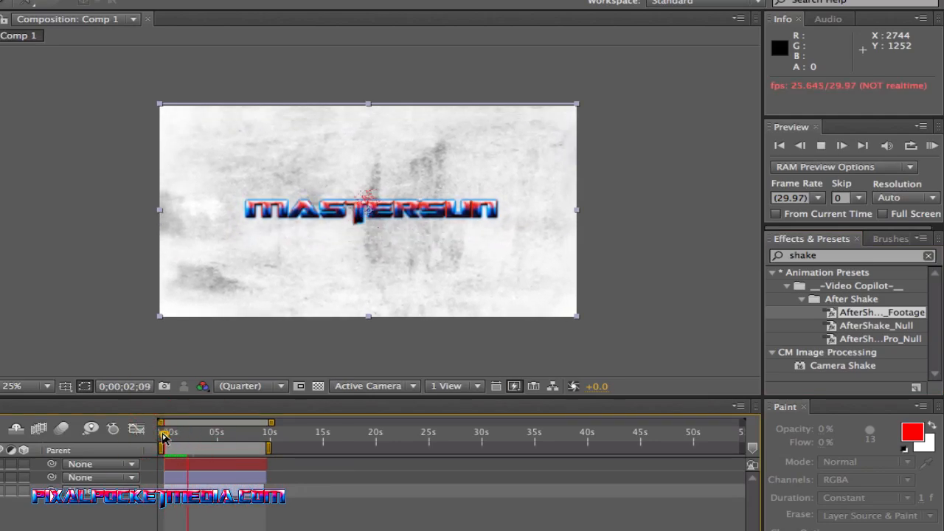
key("space")
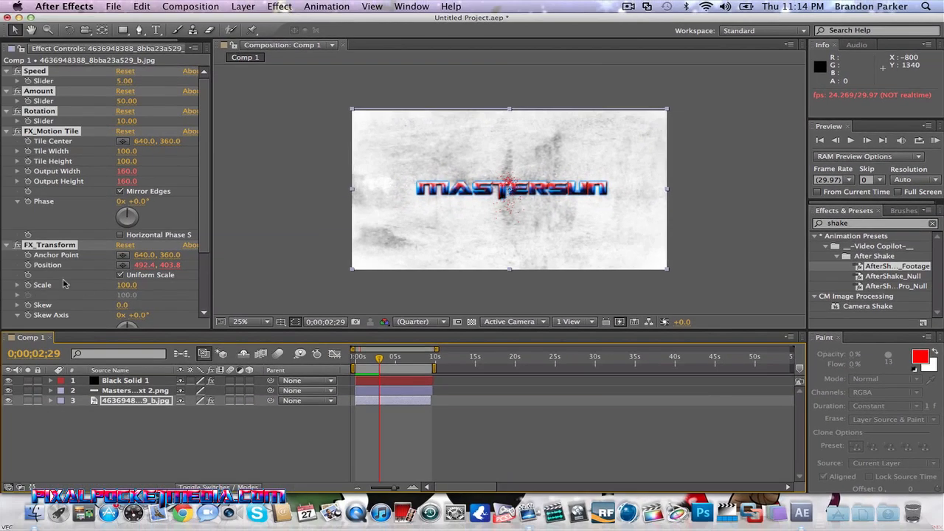
scroll(62, 284, "down", 3)
scroll(62, 284, "up", 3)
left_click(142, 5)
left_click(147, 15)
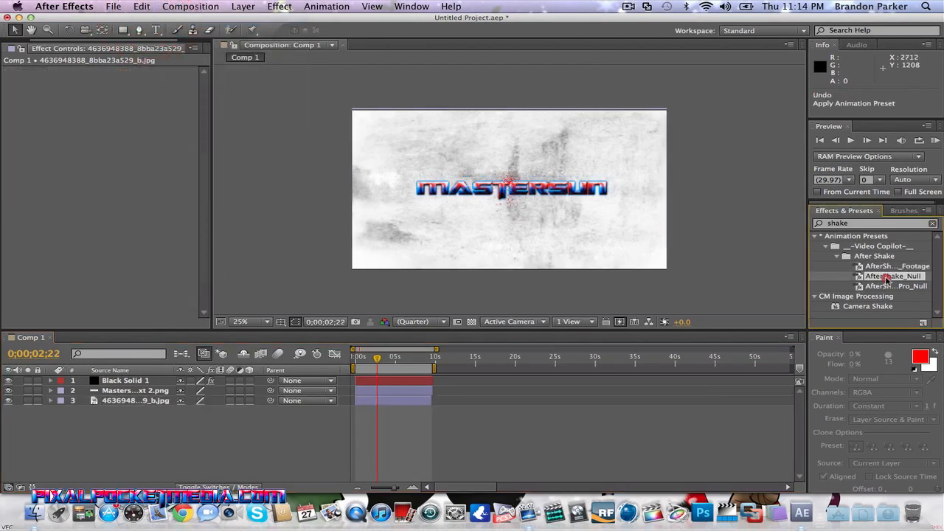
Try the AfterShake_Null preset on the grunge background layer, preview it from the start and undo it
left_click_drag(885, 277, 391, 403)
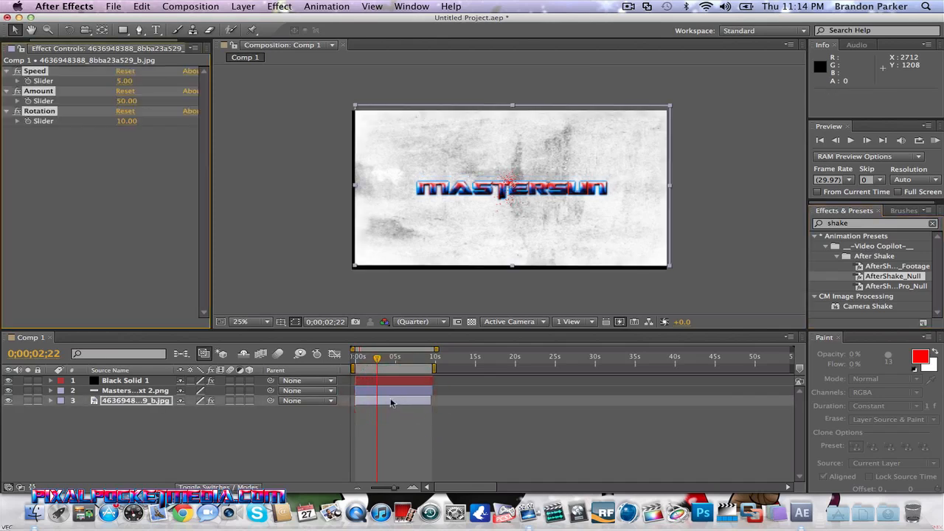
left_click(353, 357)
key("space")
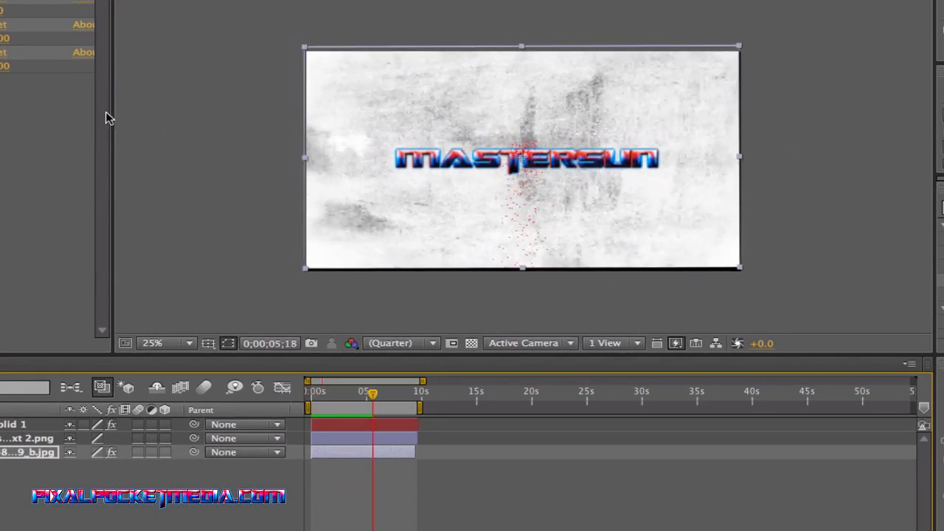
left_click(142, 6)
left_click(155, 20)
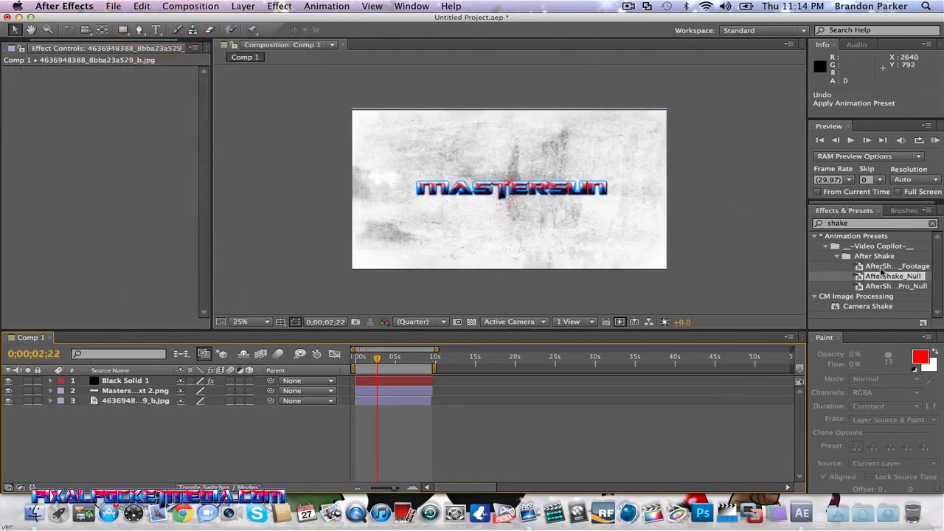
Try the After Shake footage preset on the Black Solid 1 particle layer, preview the motion and undo it
left_click_drag(885, 267, 555, 254)
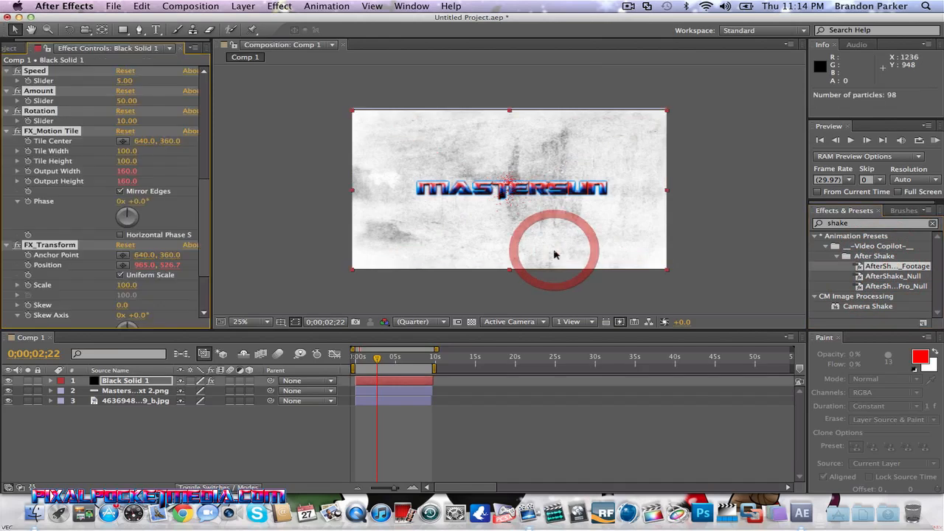
key("space")
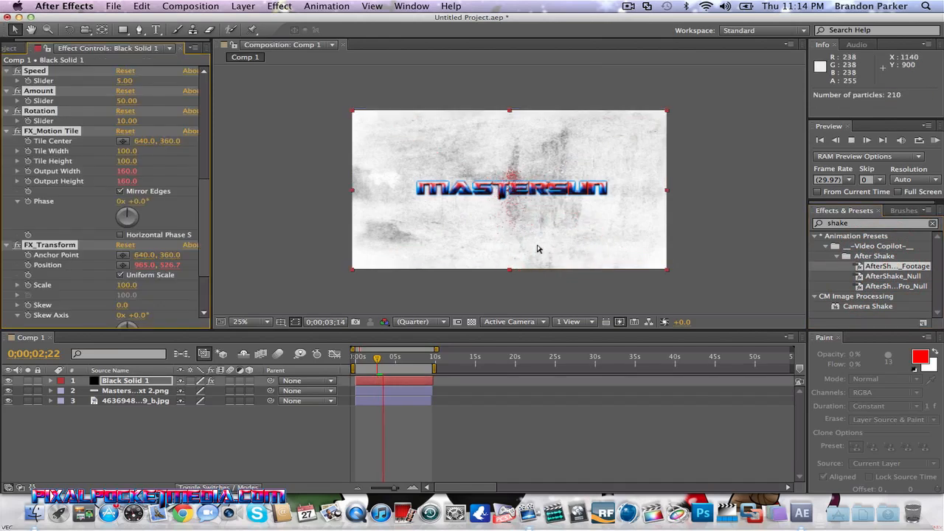
key("space")
left_click(141, 7)
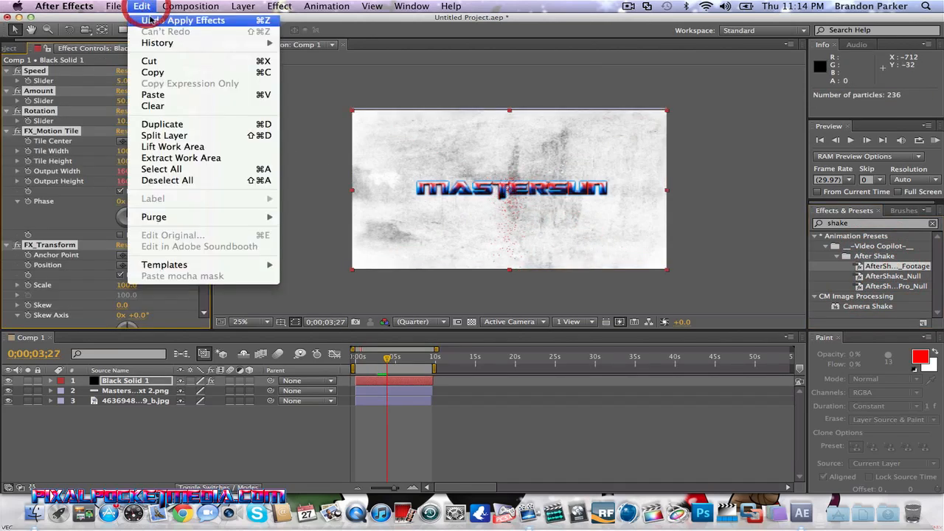
left_click(143, 27)
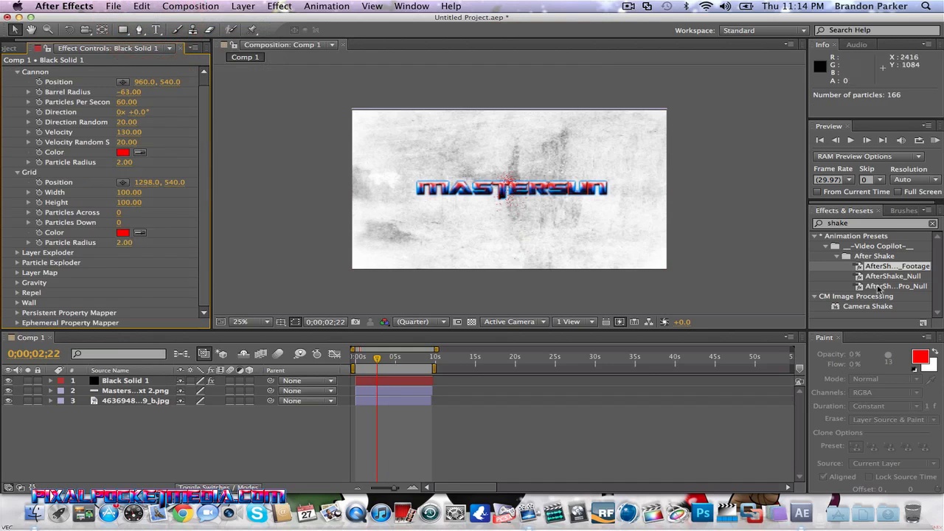
Try the After Shake footage preset on the grunge background layer once more, preview playback and undo it
left_click_drag(876, 271, 395, 402)
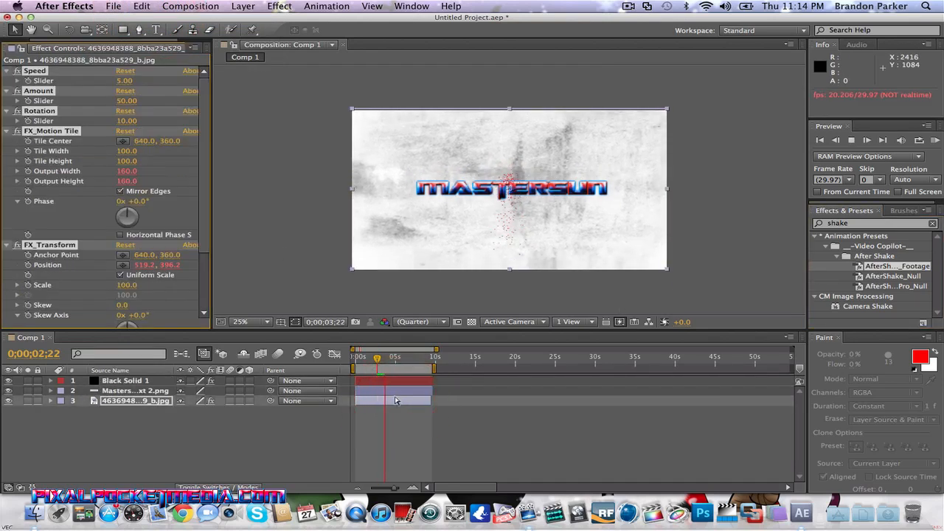
key("space")
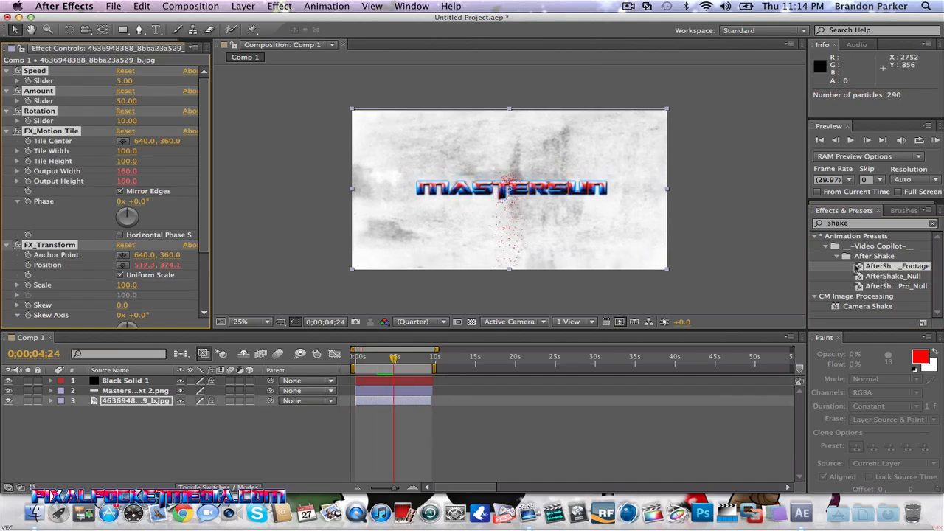
left_click(137, 6)
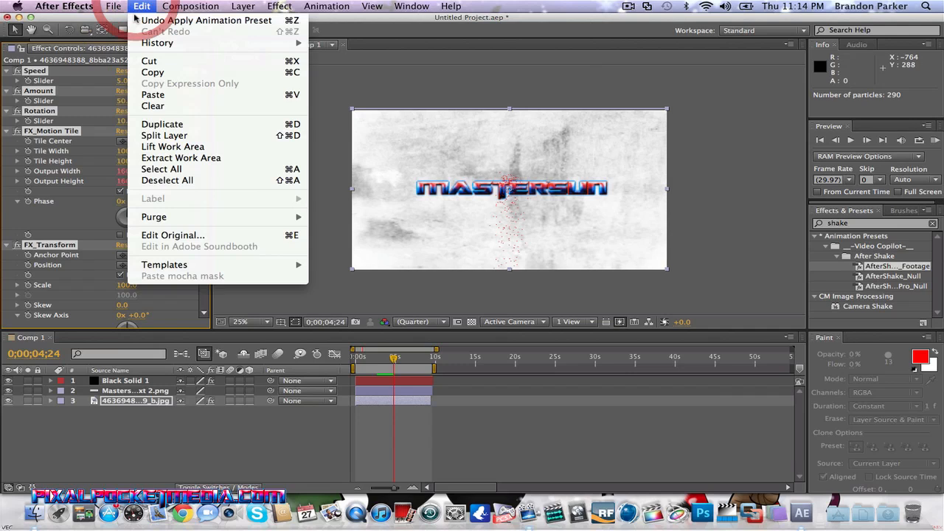
left_click(148, 21)
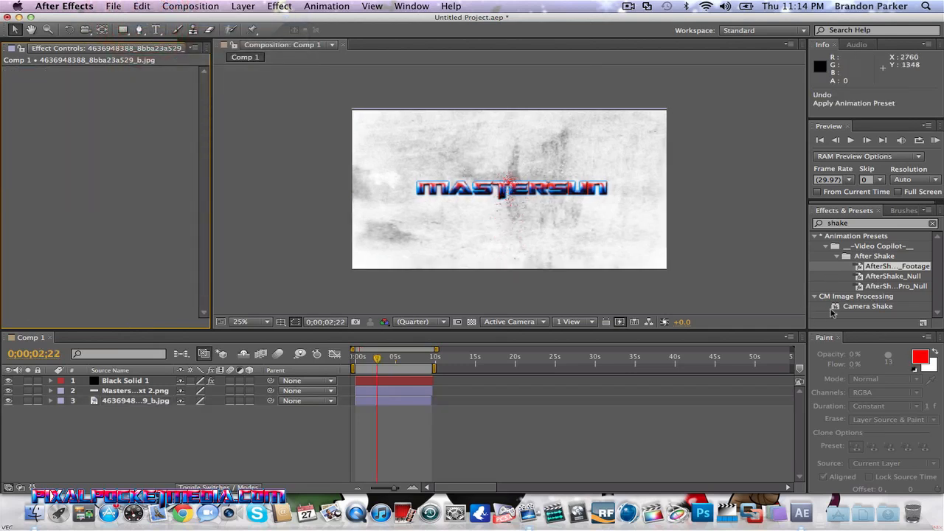
Search the effects and presets for "shake" again and apply Camera Shake to the grunge background layer
left_click(863, 224)
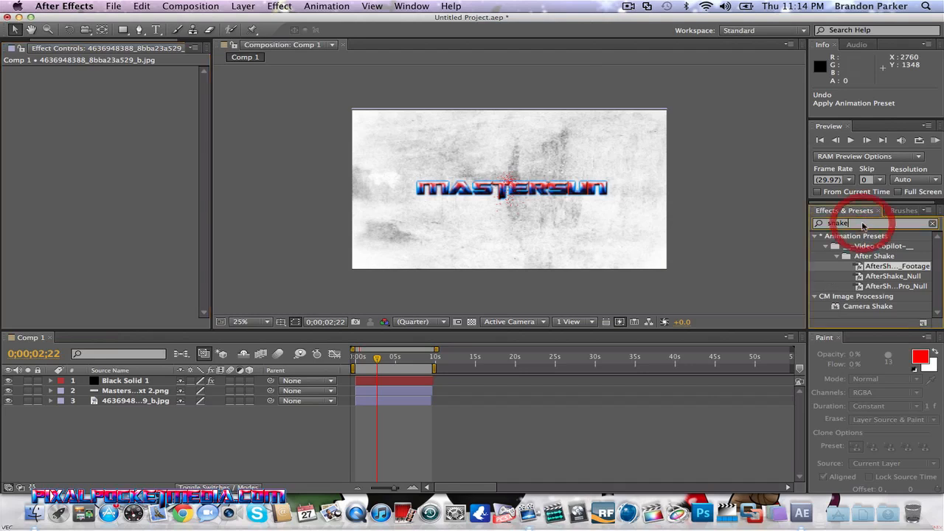
type("s")
key("BackSpace")
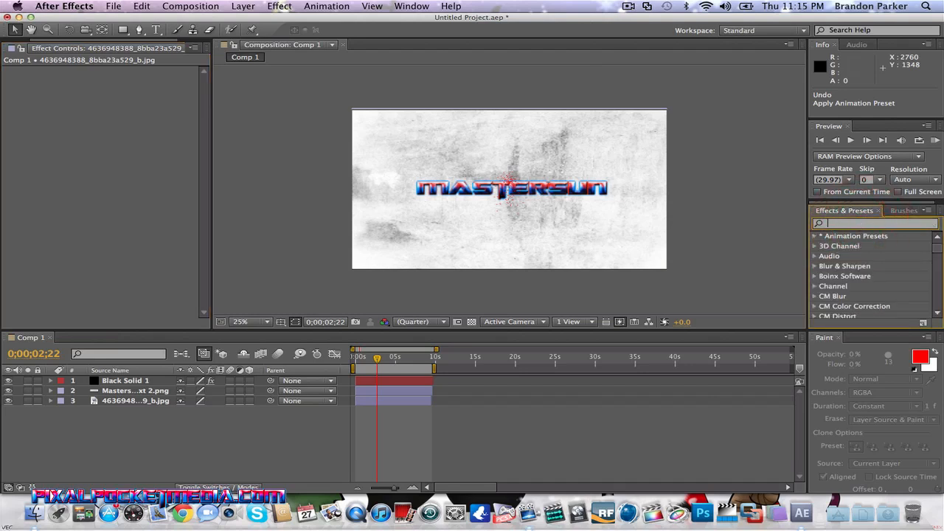
scroll(867, 279, "down", 4)
scroll(876, 283, "up", 3)
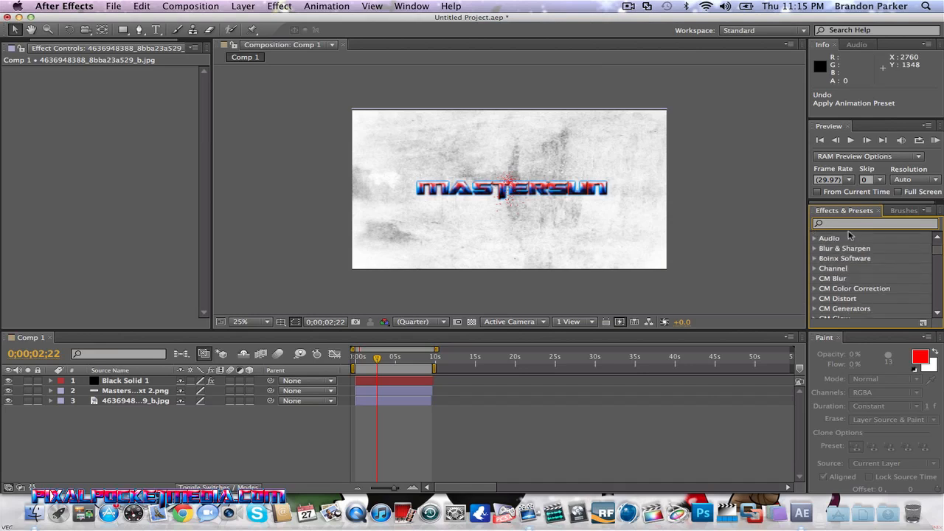
type("d")
key("BackSpace")
type("ska")
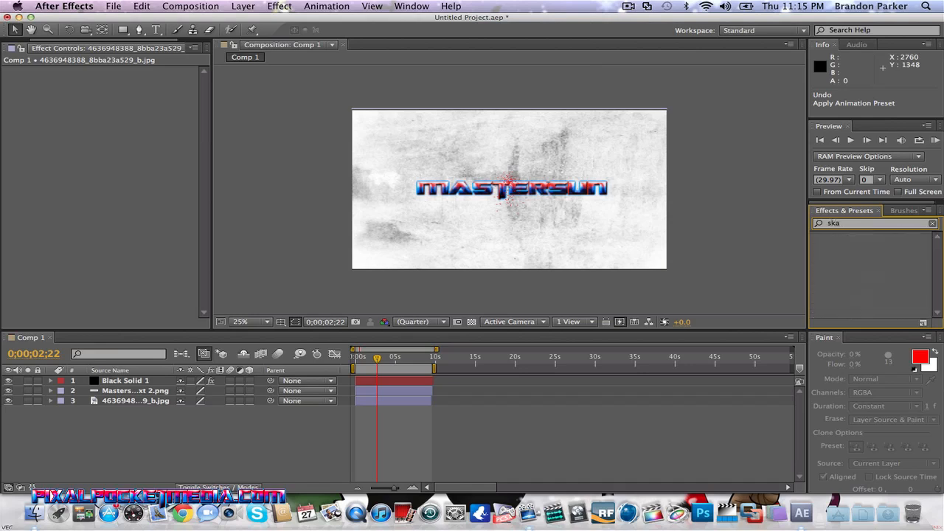
key("BackSpace")
key("BackSpace")
type("hake")
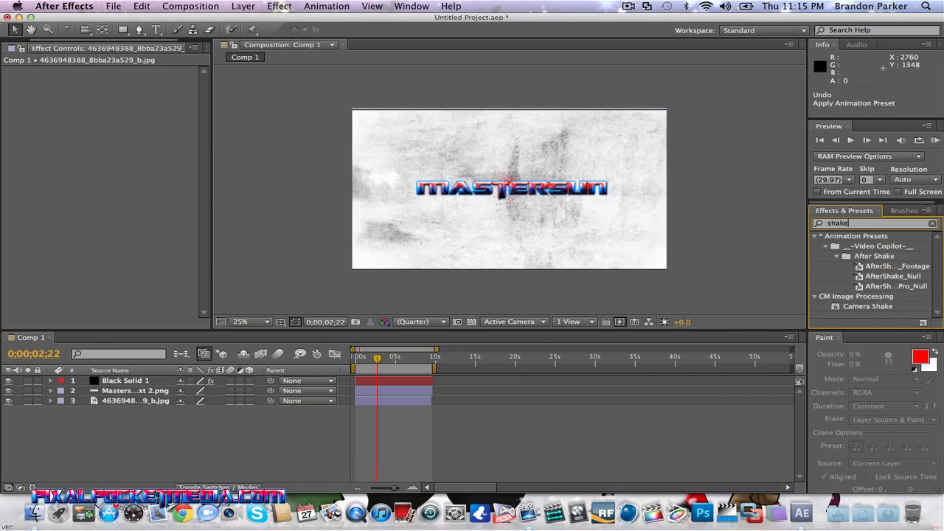
left_click(869, 306)
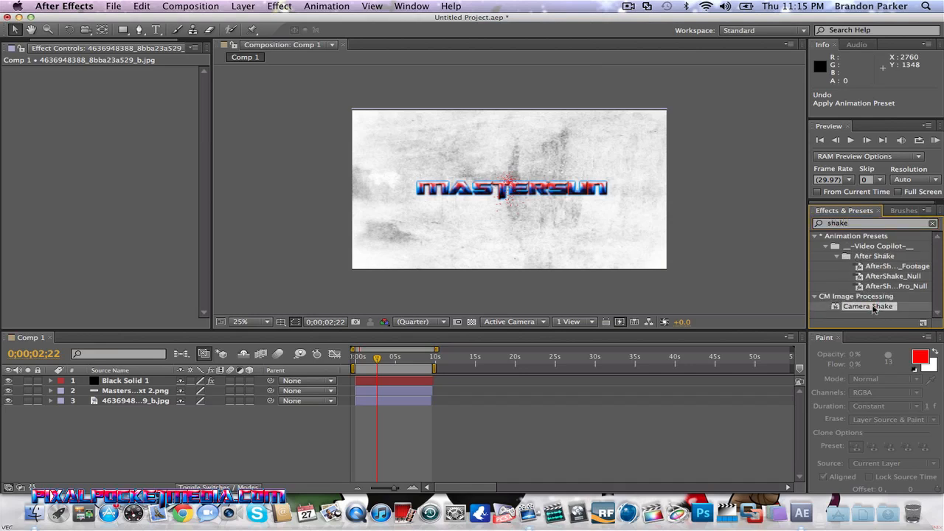
left_click_drag(837, 307, 389, 403)
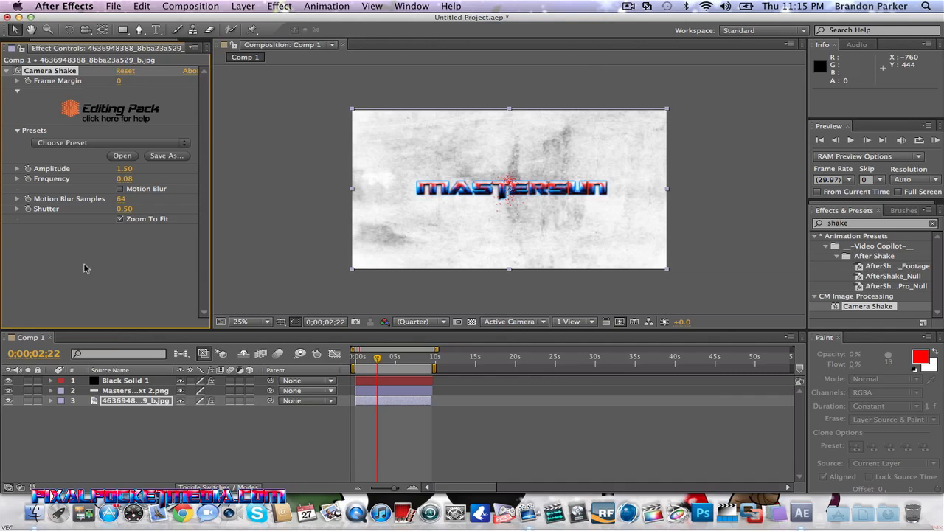
At the start of the composition, select the Mastersun text layer and search the effects and presets for "shat"
left_click(355, 360)
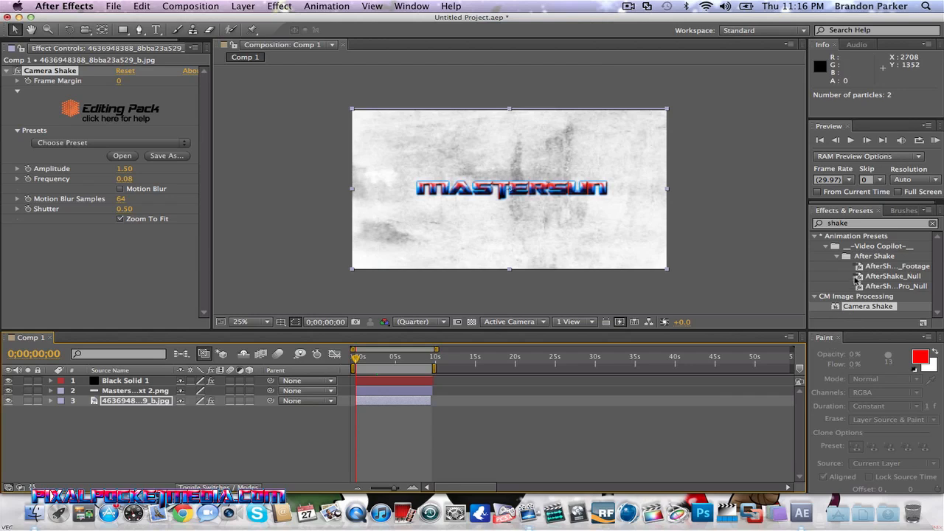
key("period")
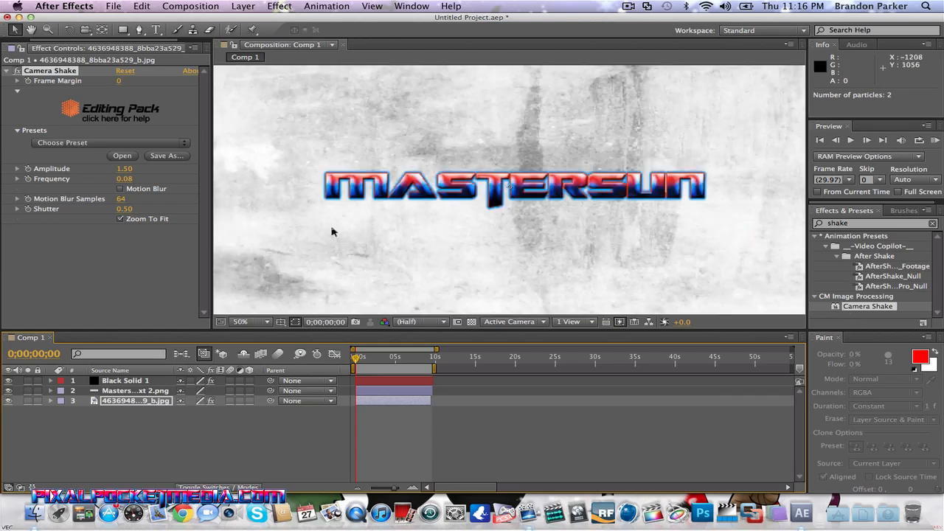
key("comma")
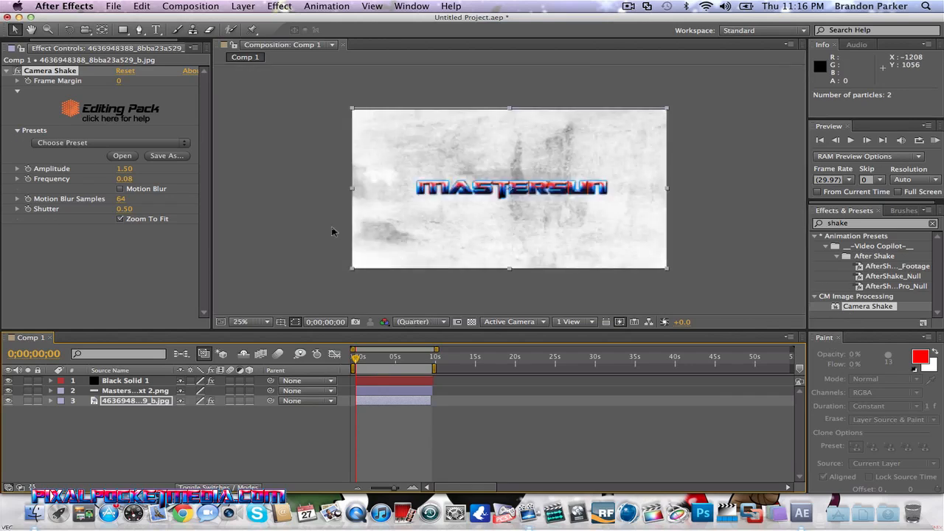
left_click(365, 391)
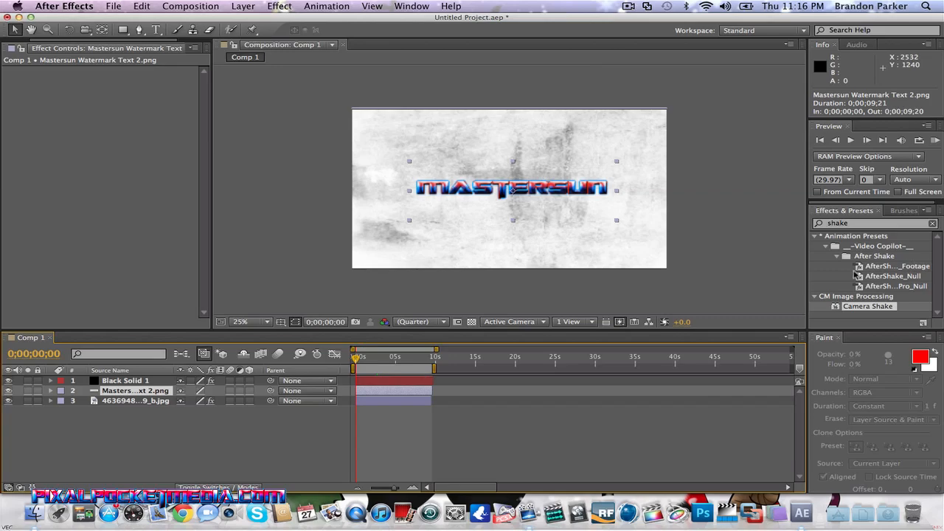
left_click(853, 222)
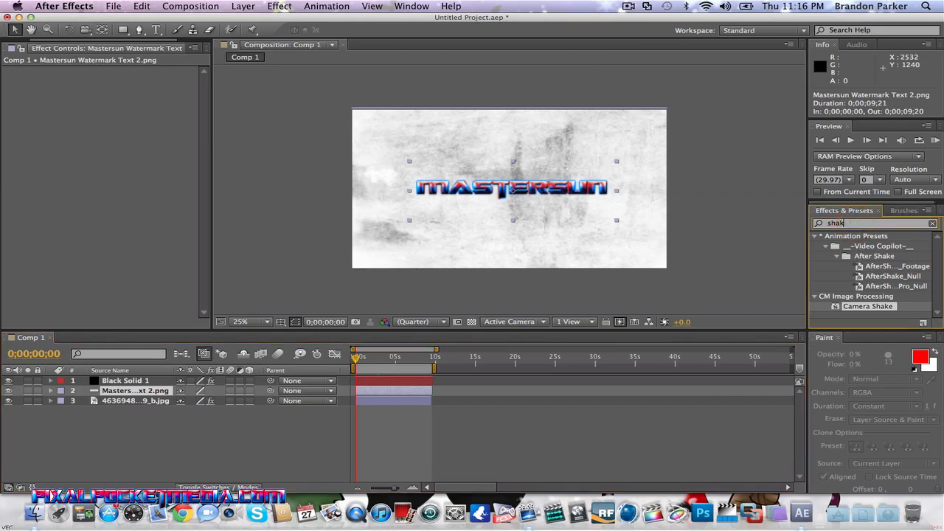
type("shak")
key("BackSpace")
key("BackSpace")
type("at")
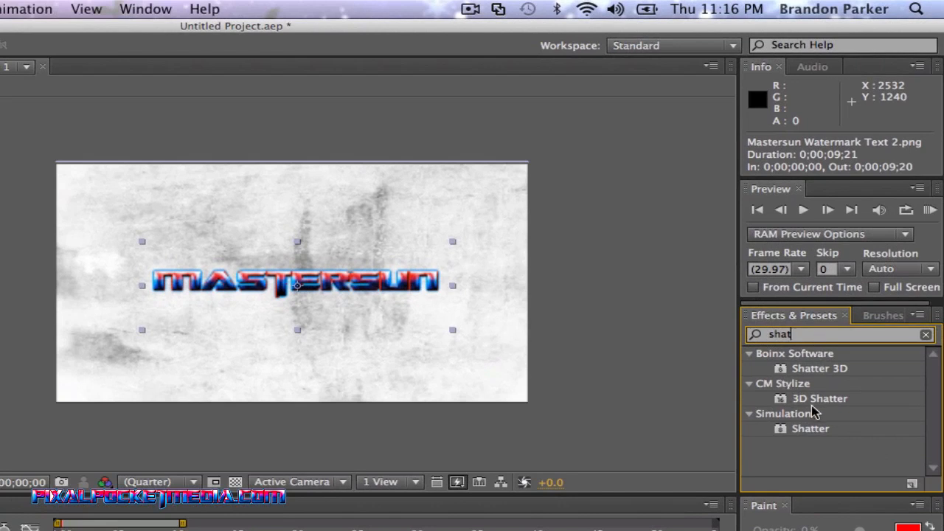
Try the Simulation category's Shatter effect on the Mastersun text layer and undo it
left_click(820, 399)
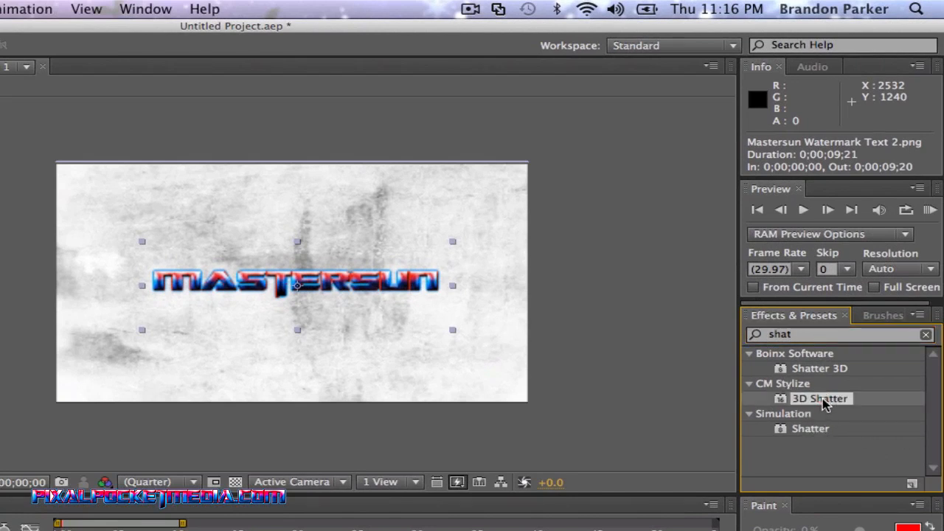
left_click(809, 430)
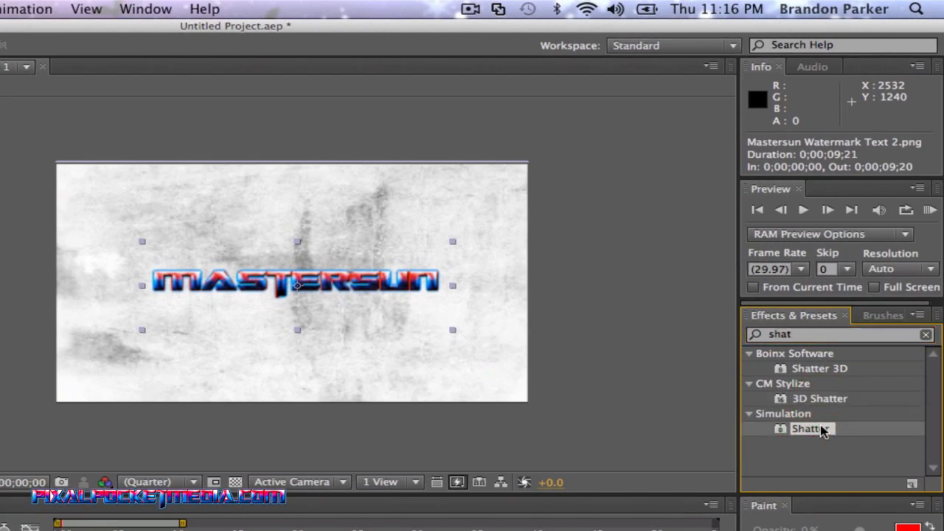
left_click_drag(817, 432, 135, 530)
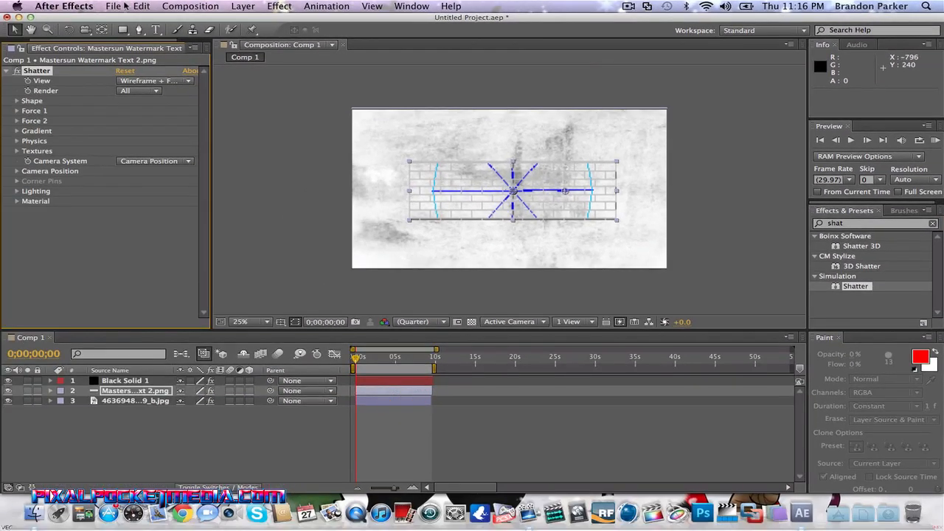
left_click(135, 8)
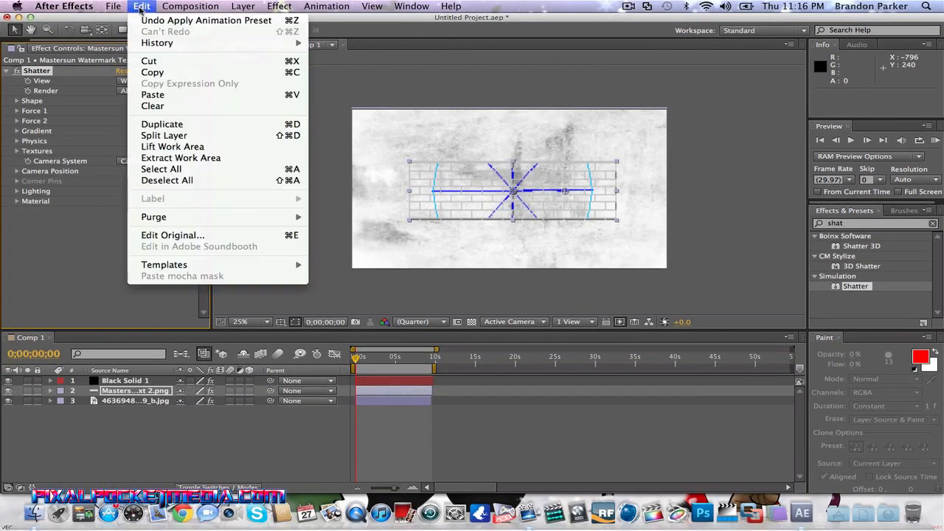
left_click(153, 22)
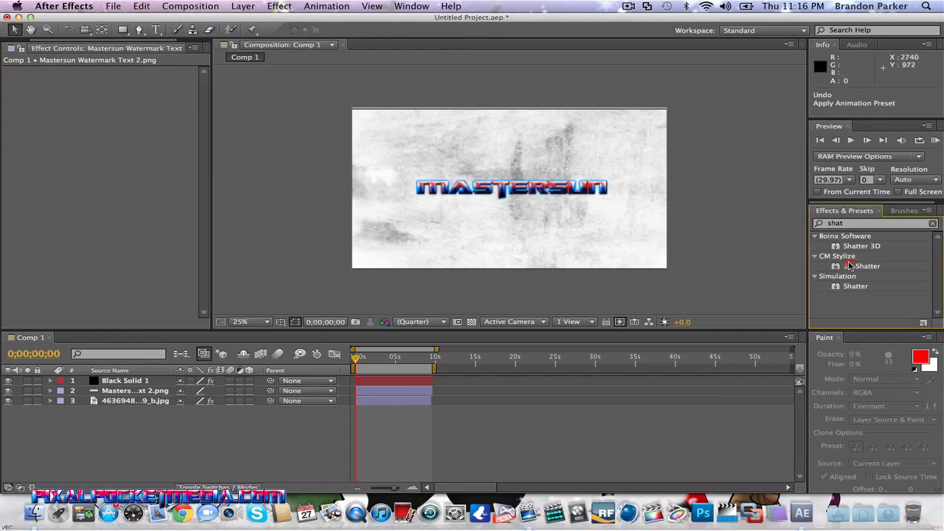
Try the CM Stylize 3D Shatter effect on the Mastersun text layer and undo it
left_click_drag(857, 266, 385, 392)
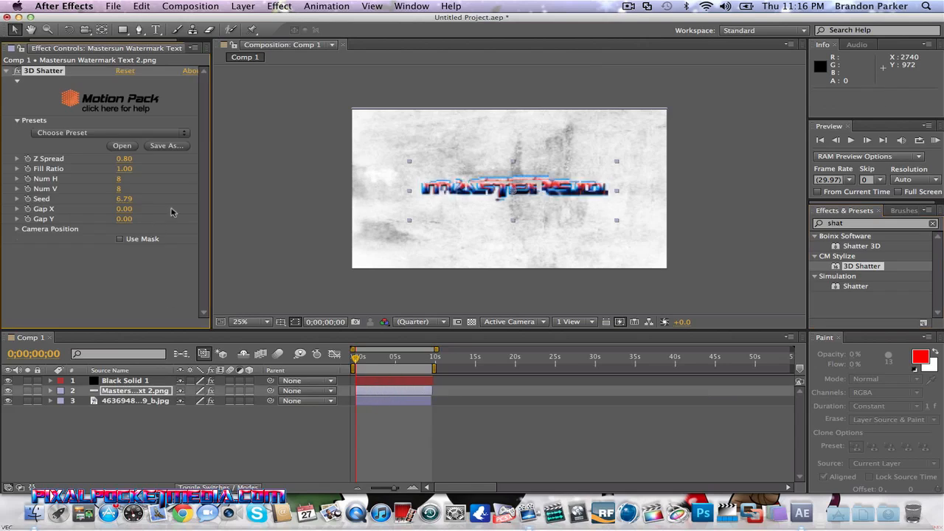
left_click(141, 6)
left_click(147, 15)
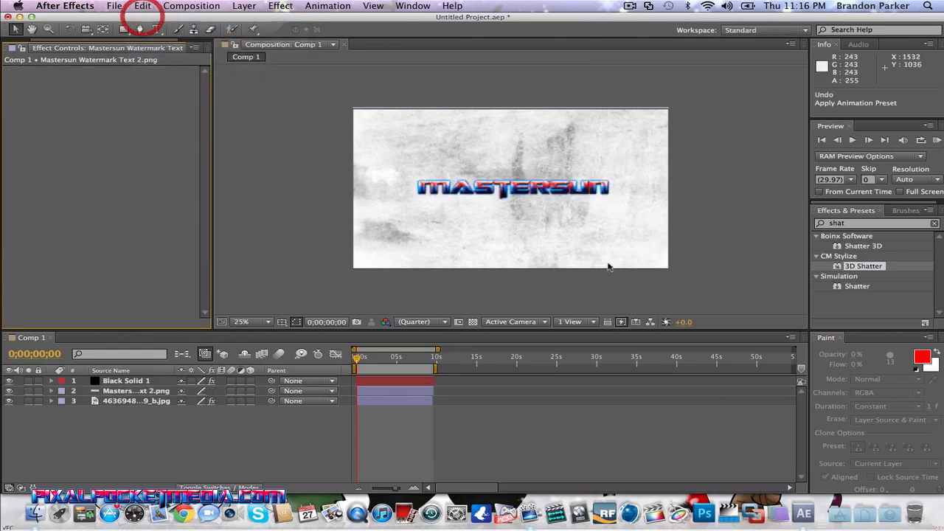
Apply Boinx Software's Shatter 3D to the Mastersun text layer and set its Animation Time to Progress (animate with keyframes)
left_click(862, 247)
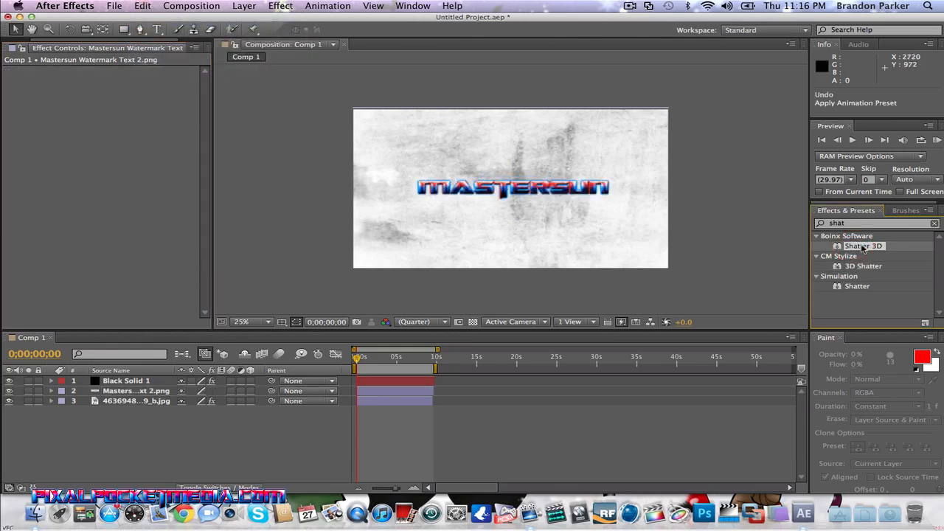
left_click_drag(862, 248, 392, 392)
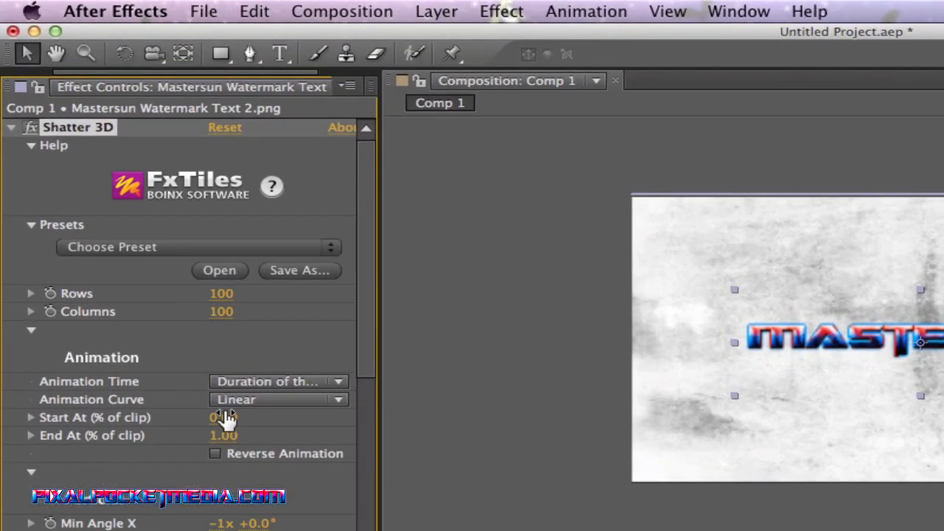
left_click_drag(227, 418, 408, 90)
left_click_drag(227, 418, 59, 529)
left_click(253, 380)
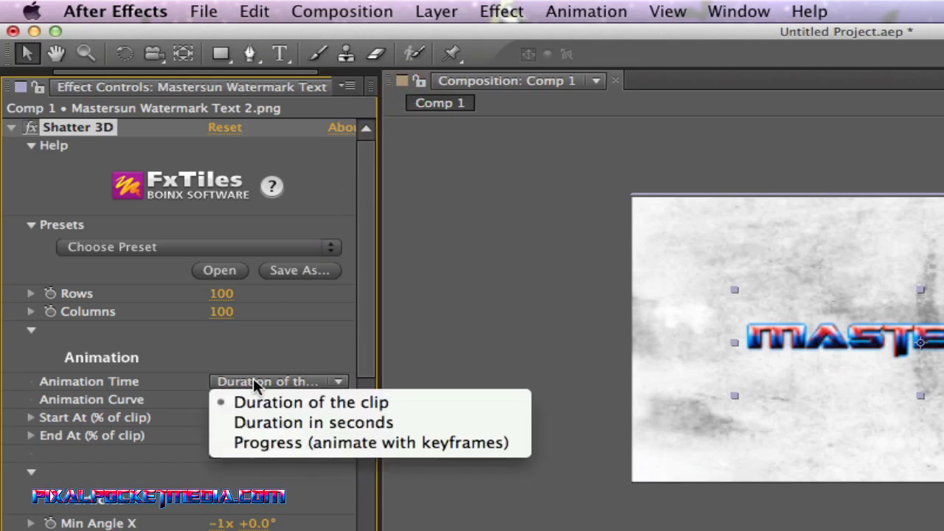
left_click(270, 445)
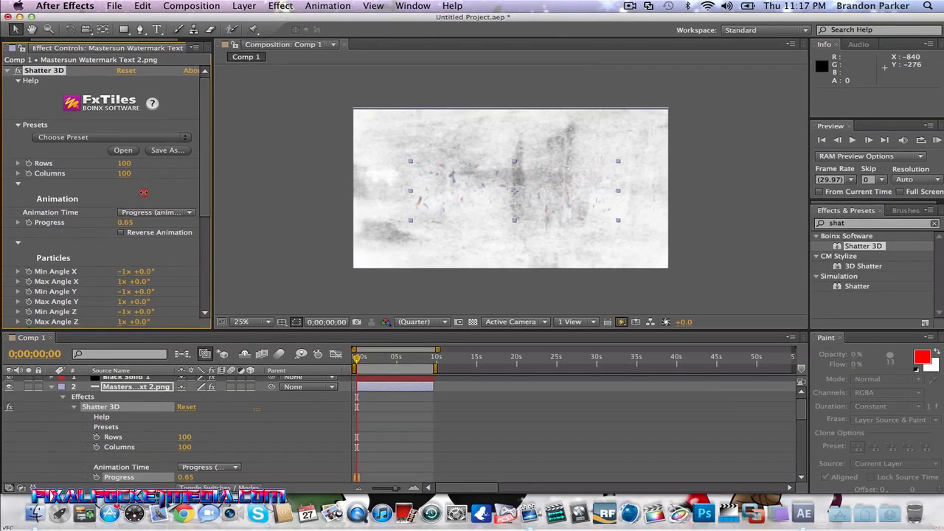
Try a Shatter 3D Progress of 1.00, set it to 0.00 at 0;00;07;19, and return to the start of the composition
left_click_drag(137, 250, 153, 199)
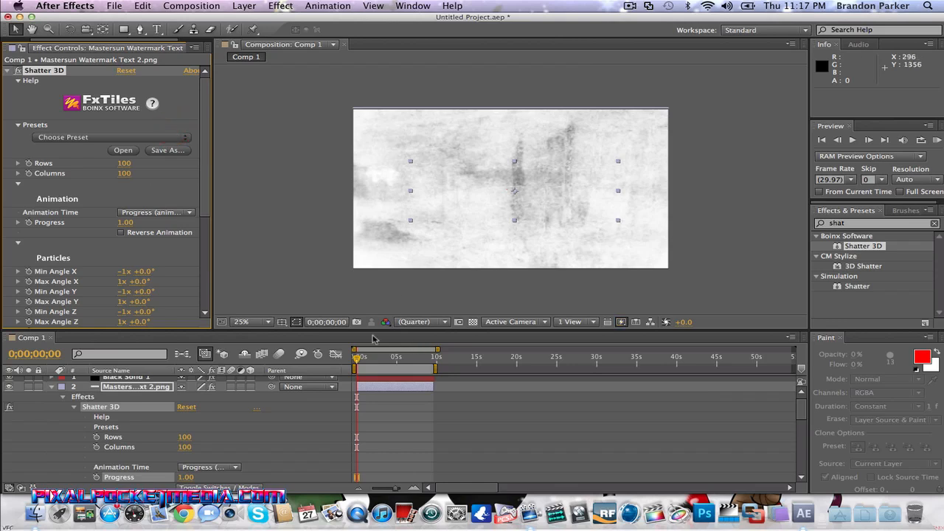
left_click_drag(408, 361, 418, 360)
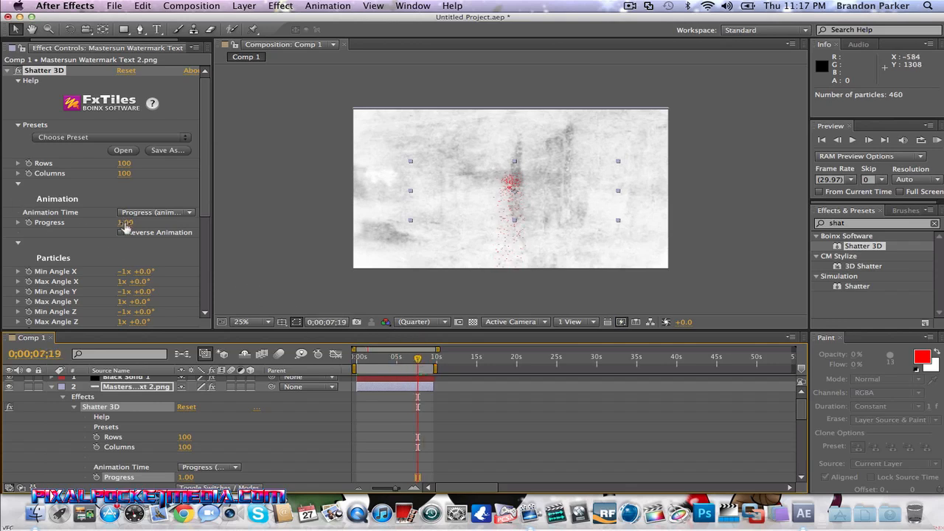
left_click_drag(125, 224, 124, 287)
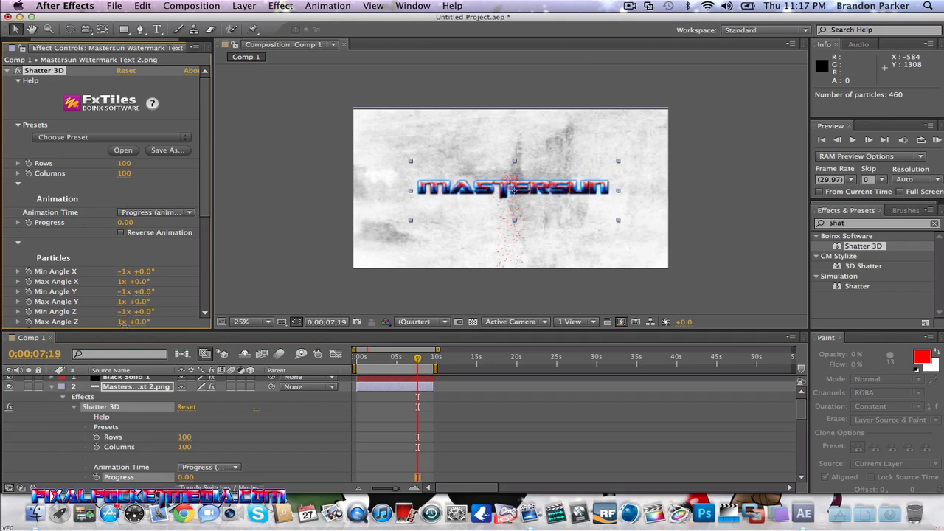
left_click(355, 359)
left_click(374, 389)
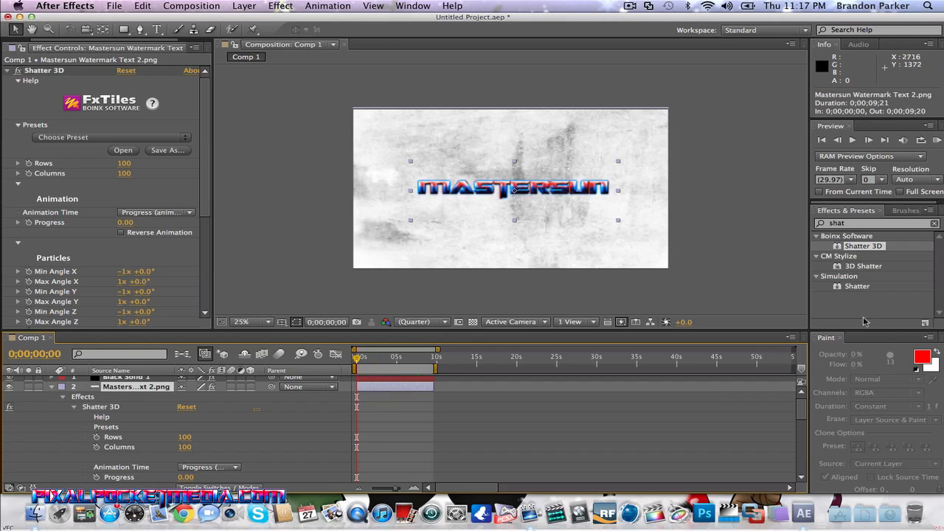
Clear the effects search and remove the Particle Playground effect from the Black Solid 1 layer
left_click_drag(854, 225, 742, 227)
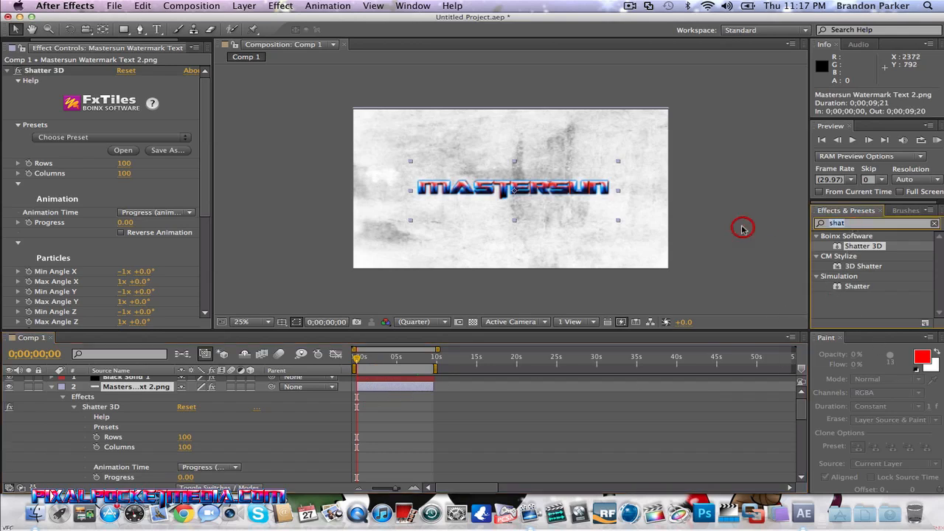
key("BackSpace")
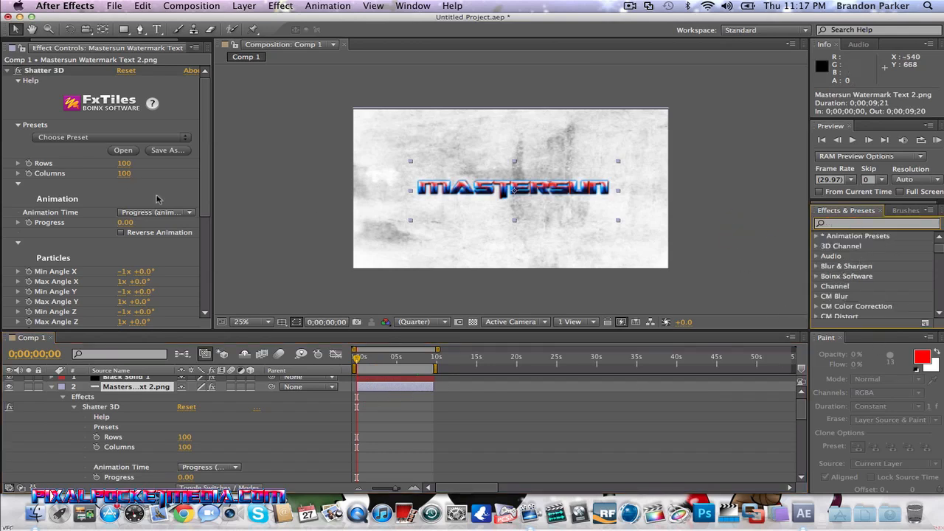
left_click(387, 377)
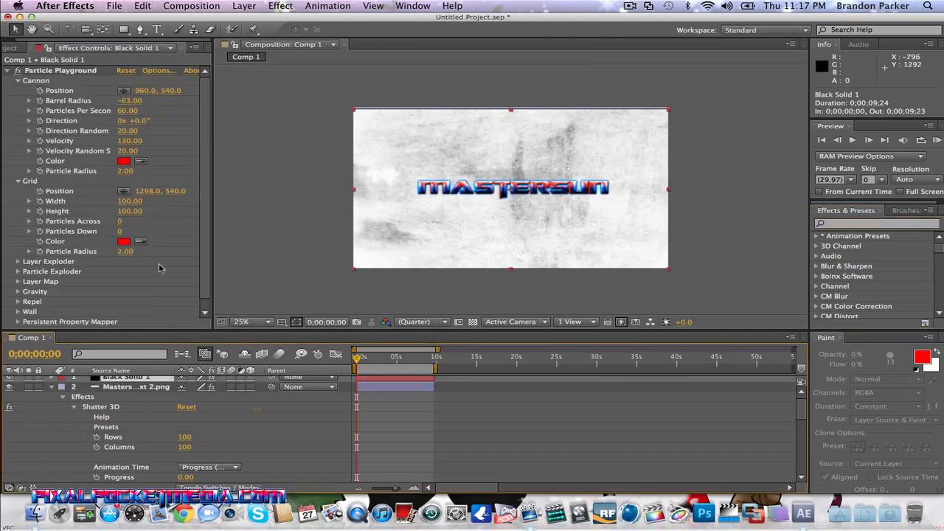
right_click(49, 70)
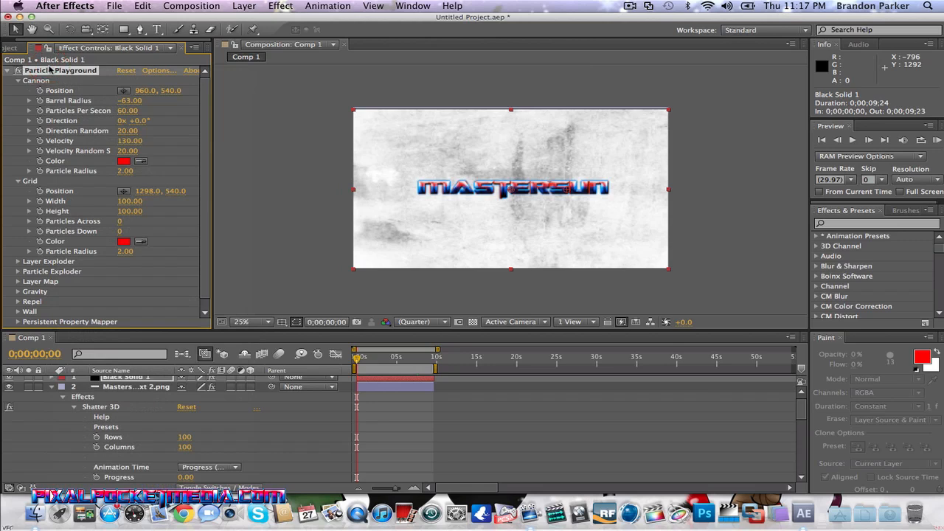
key("Delete")
Apply the Trapcode Form effect to the Black Solid 1 layer and set its Transfer Mode to Normal
scroll(931, 262, "down", 10)
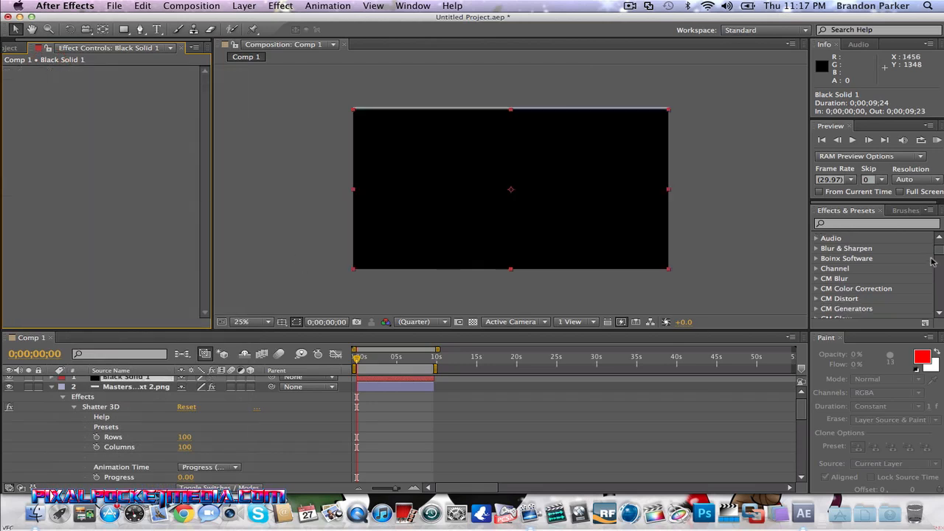
scroll(933, 262, "down", 2)
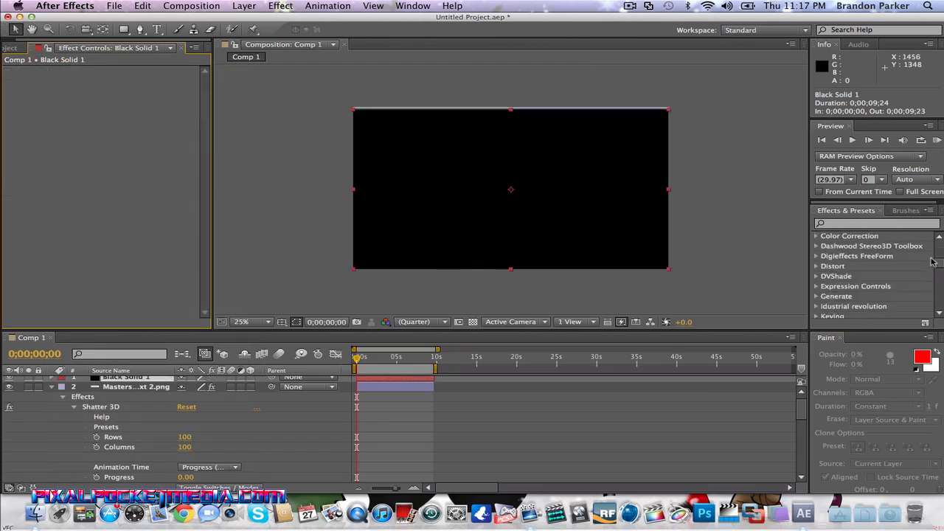
scroll(931, 262, "down", 20)
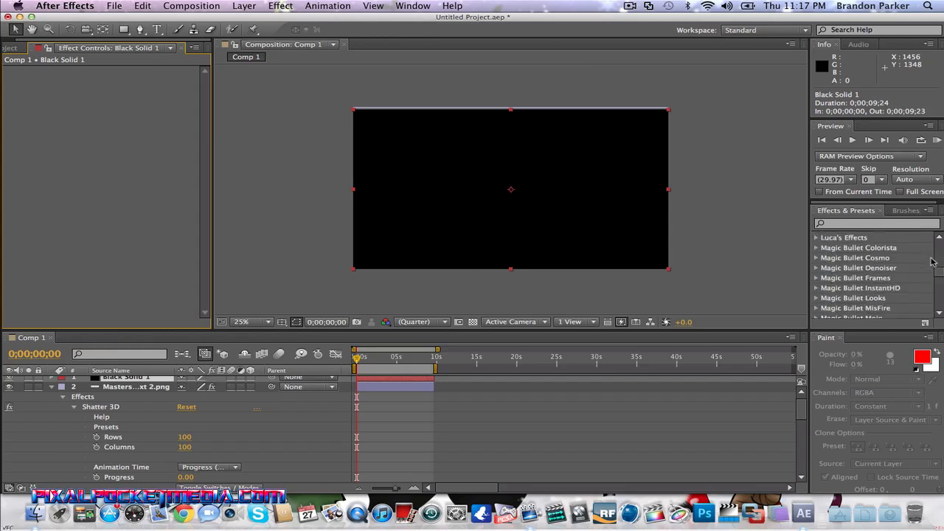
scroll(930, 262, "down", 5)
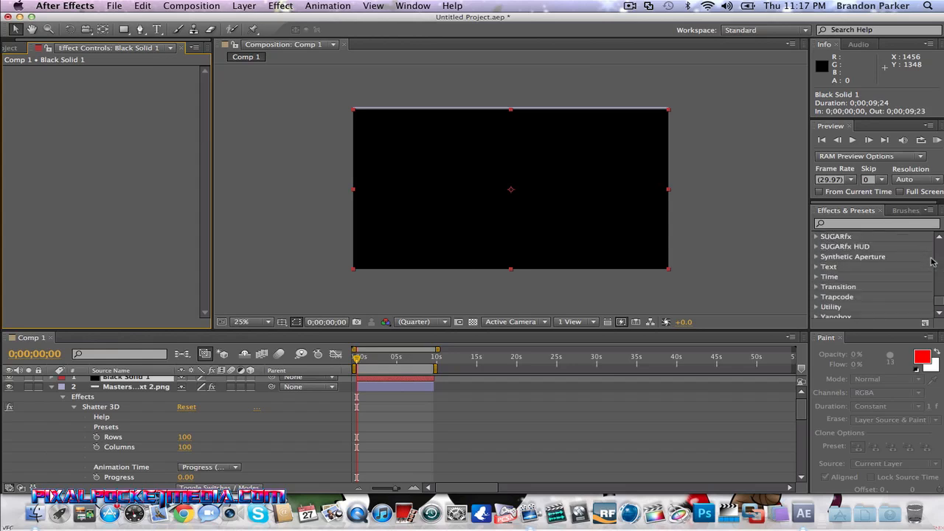
scroll(869, 308, "down", 1)
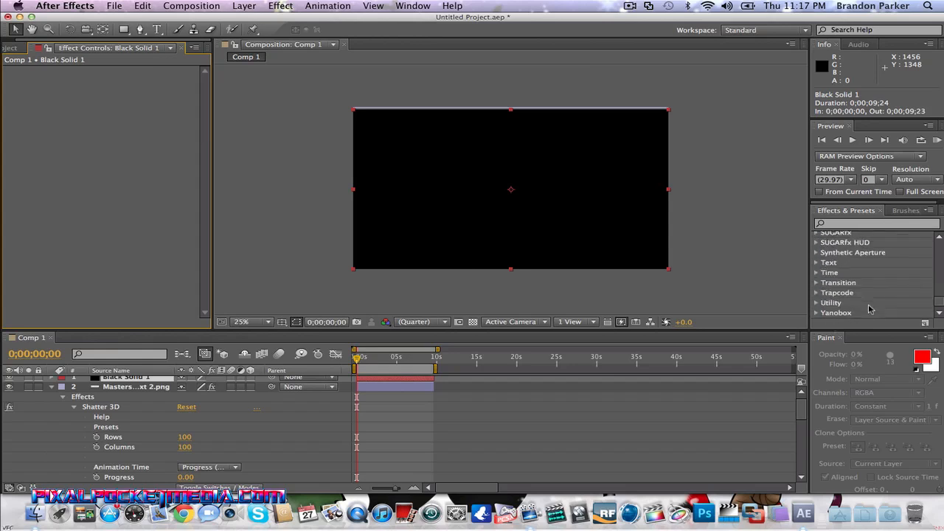
left_click(816, 293)
scroll(863, 301, "down", 2)
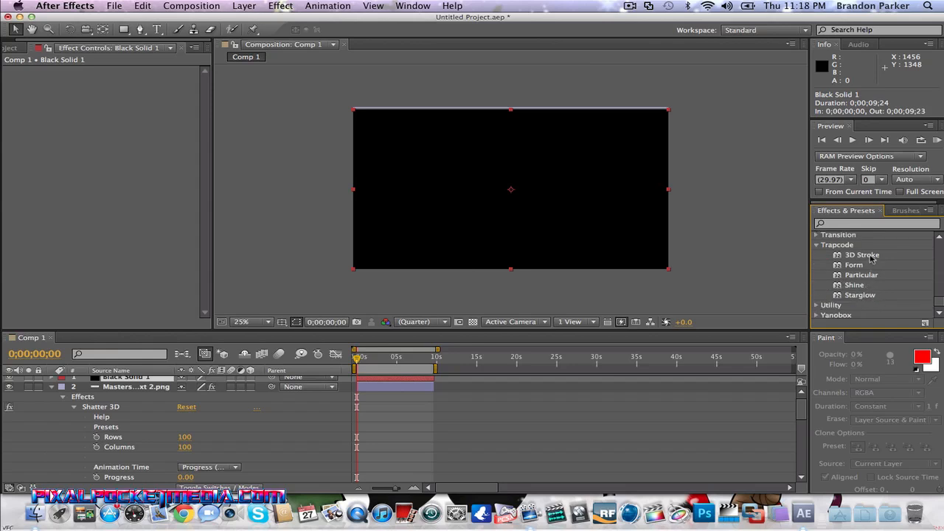
left_click(850, 268)
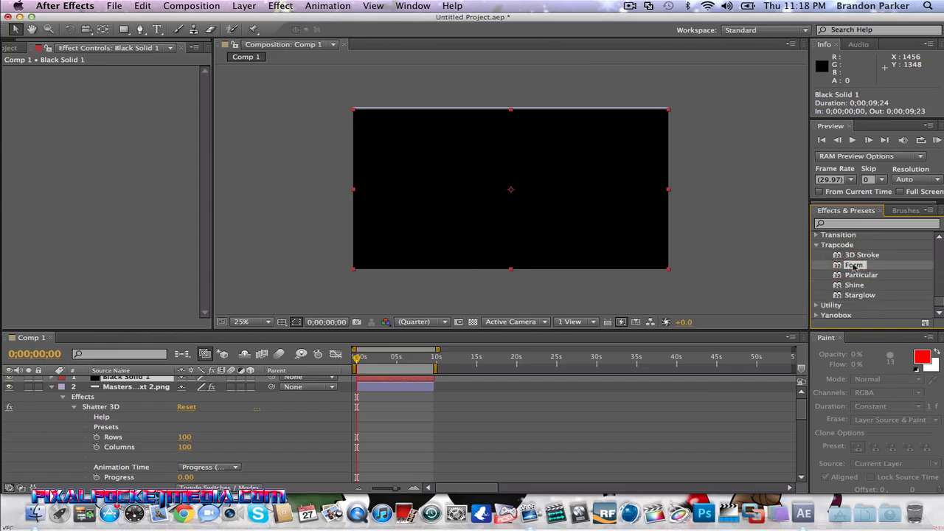
left_click_drag(854, 269, 544, 221)
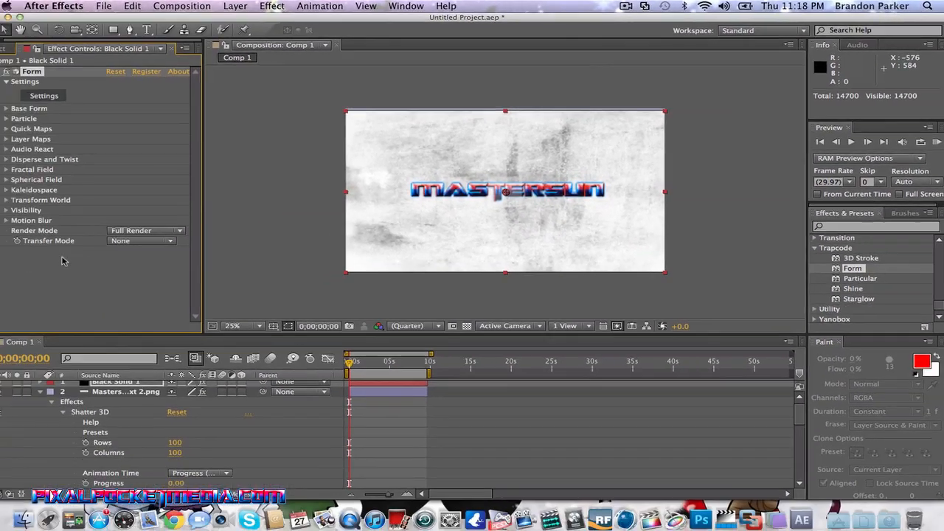
left_click(142, 240)
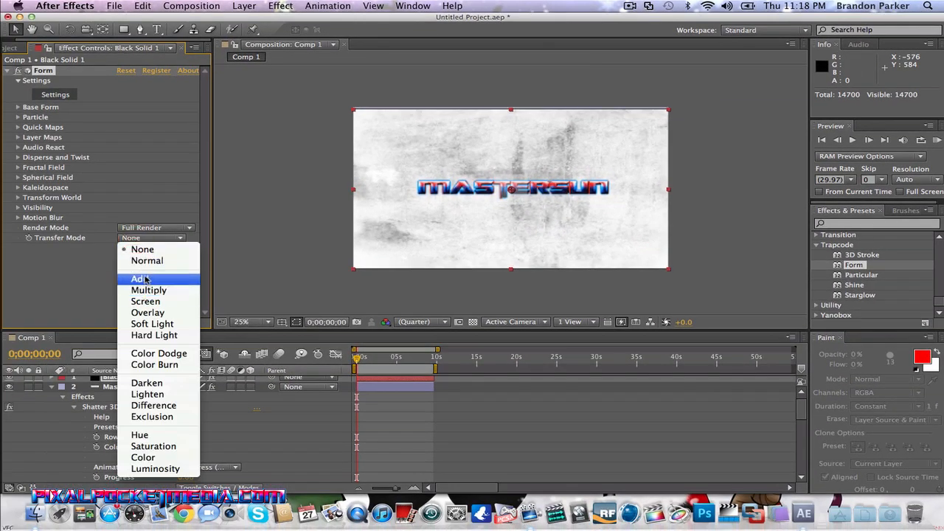
left_click(147, 260)
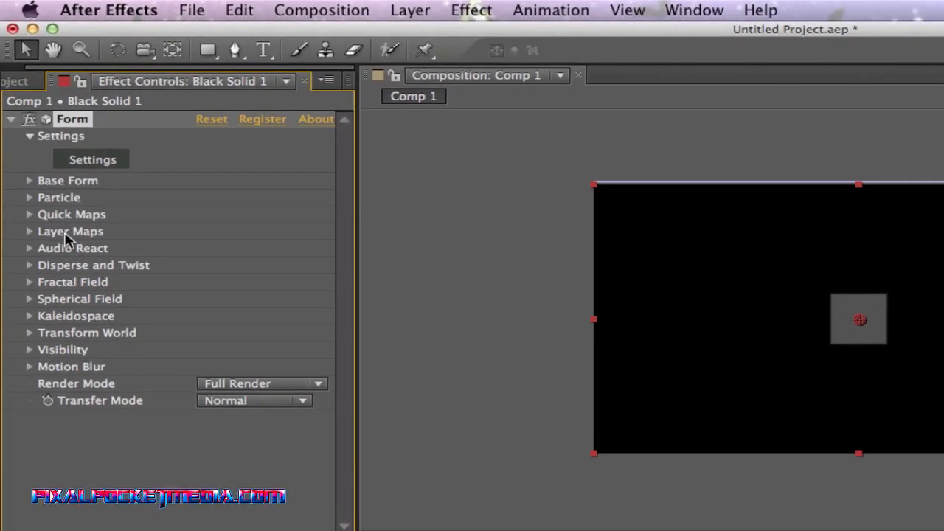
Set Form's Base Form size to 1280 in X, 300 in Y and 300 in Z
left_click(29, 180)
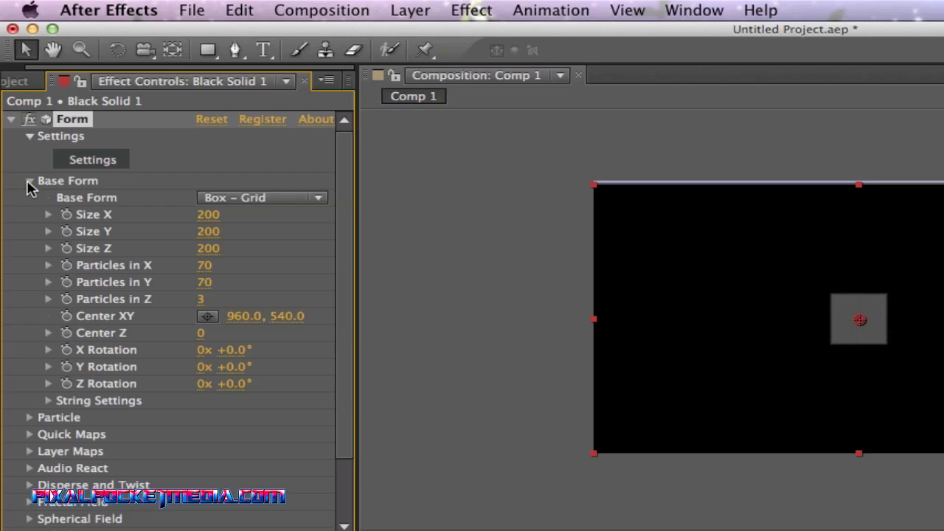
left_click(214, 214)
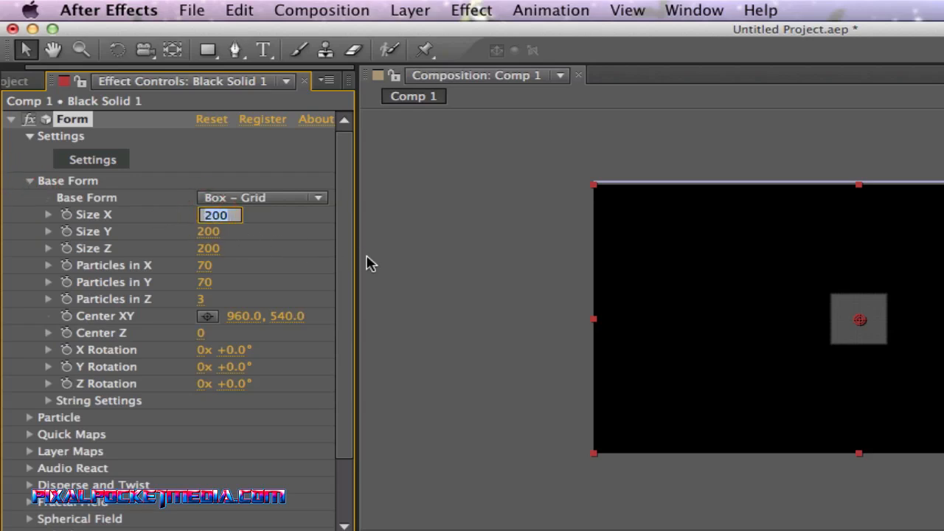
type("1280")
key("Return")
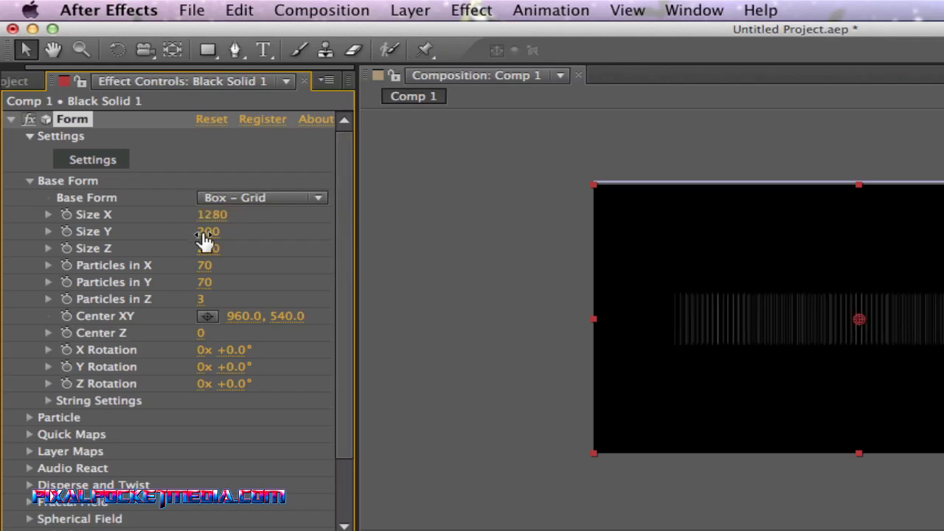
left_click(207, 232)
key("BackSpace")
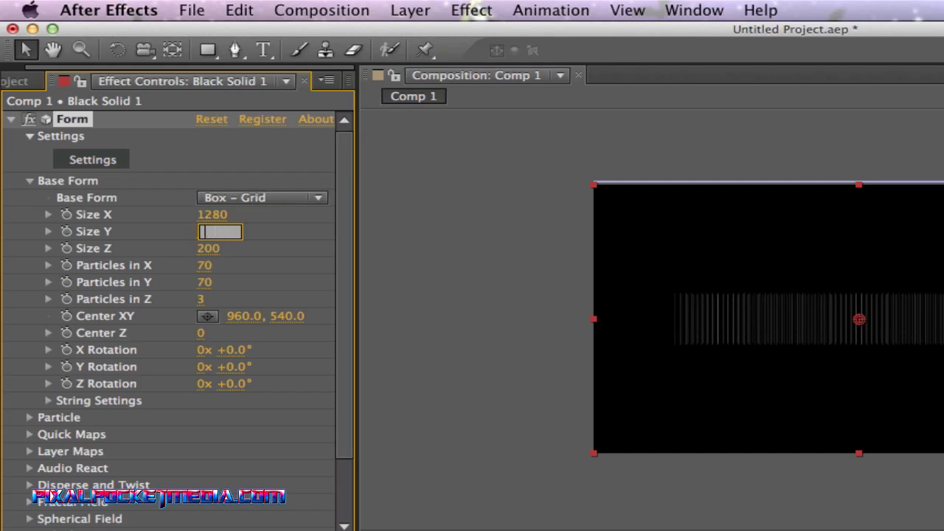
type("300")
key("Return")
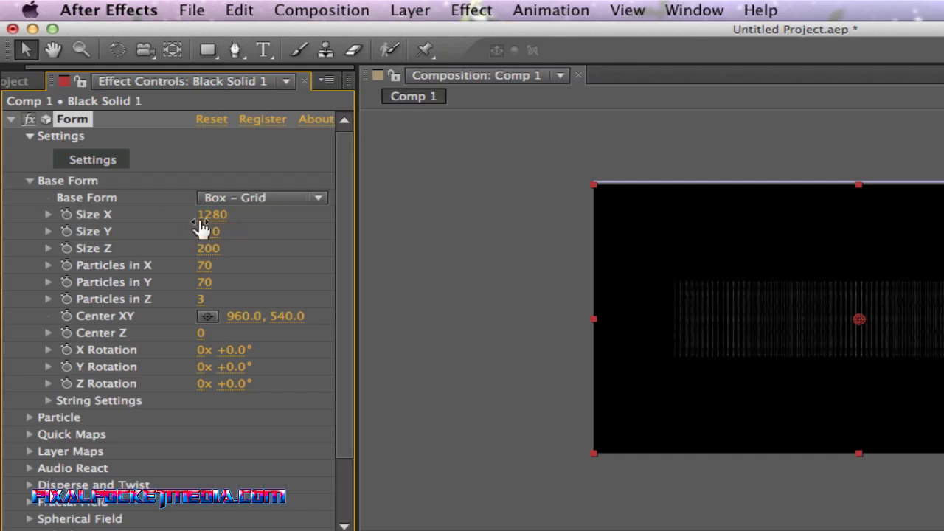
left_click(211, 249)
key("BackSpace")
key("Return")
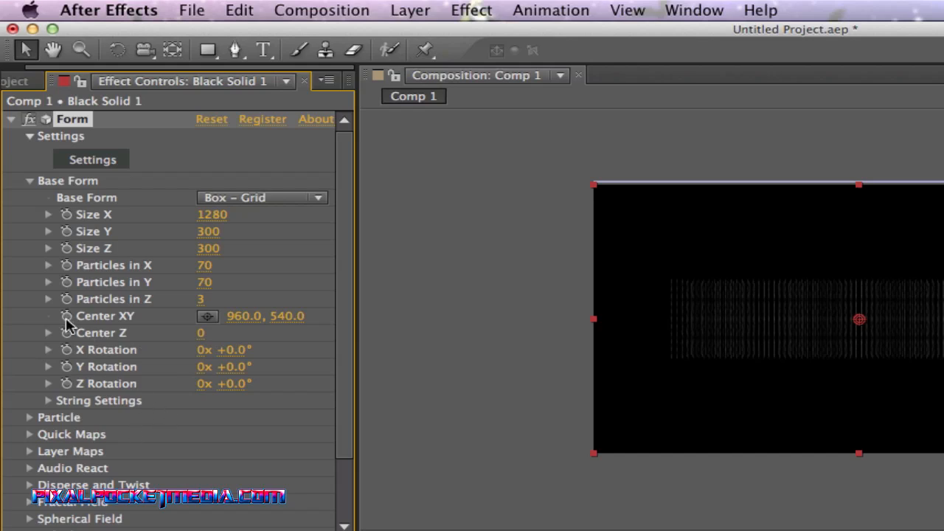
left_click(24, 183)
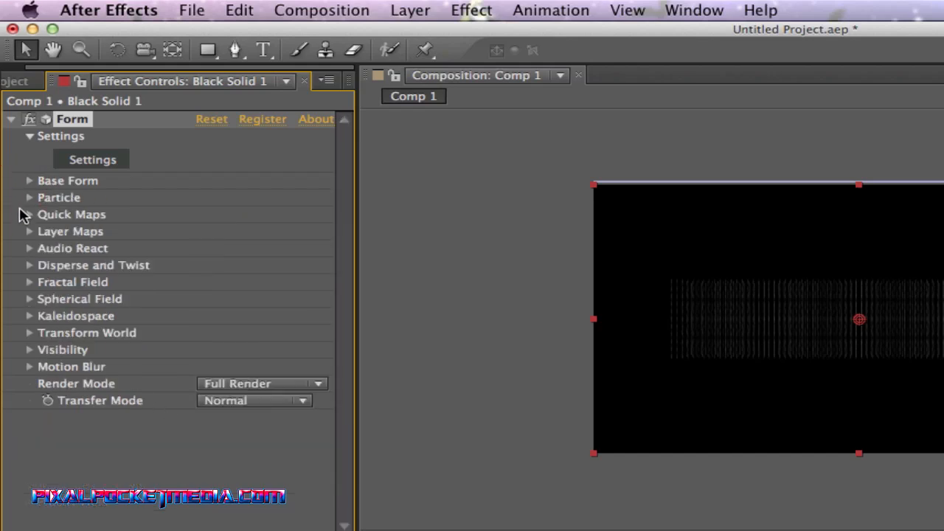
Set the Form particle color to red (FF0000) and the particle size to 5
left_click(27, 197)
left_click(209, 351)
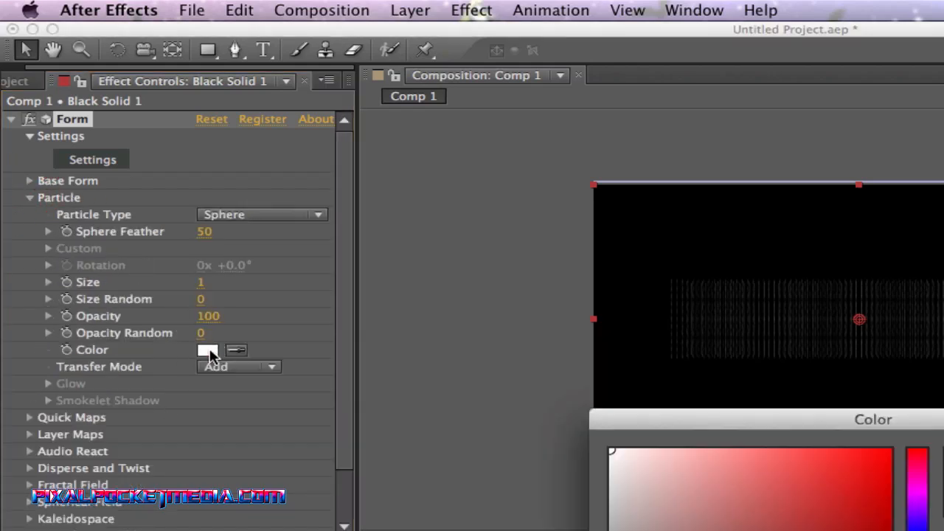
left_click(876, 495)
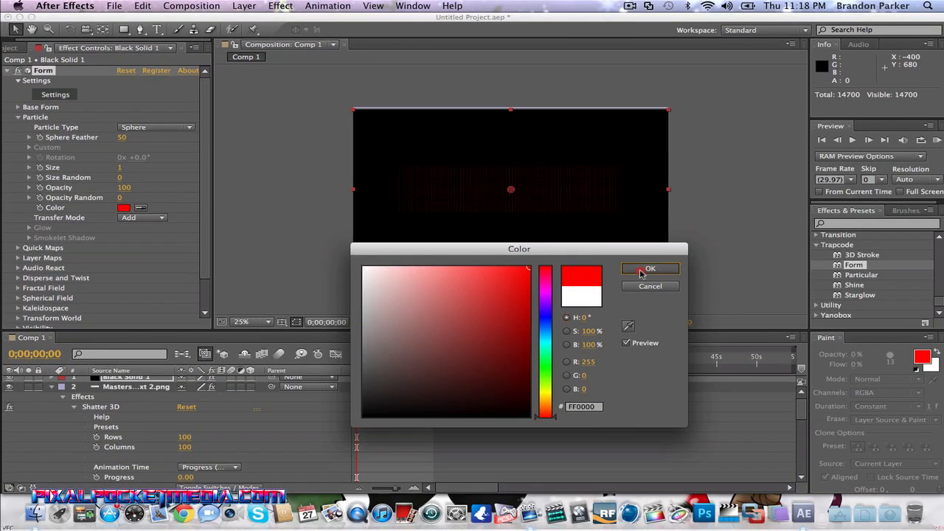
left_click(667, 275)
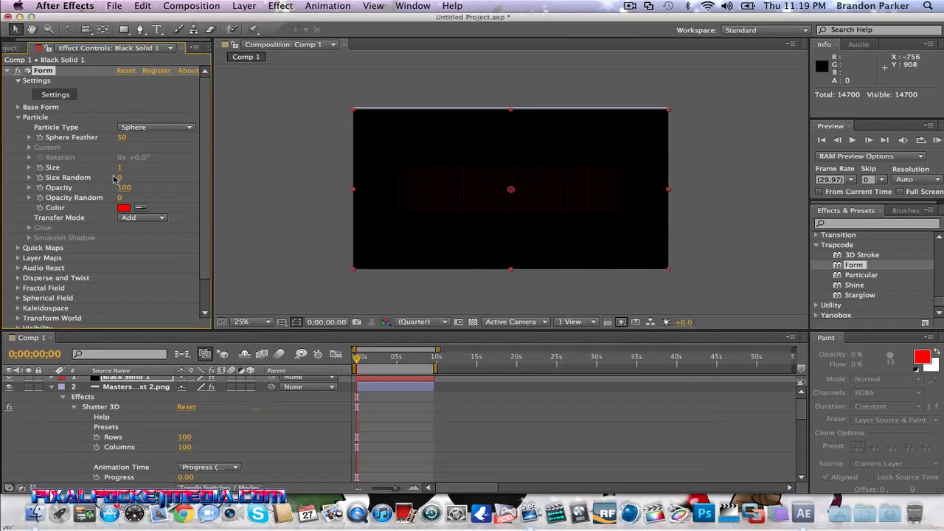
left_click_drag(118, 167, 119, 164)
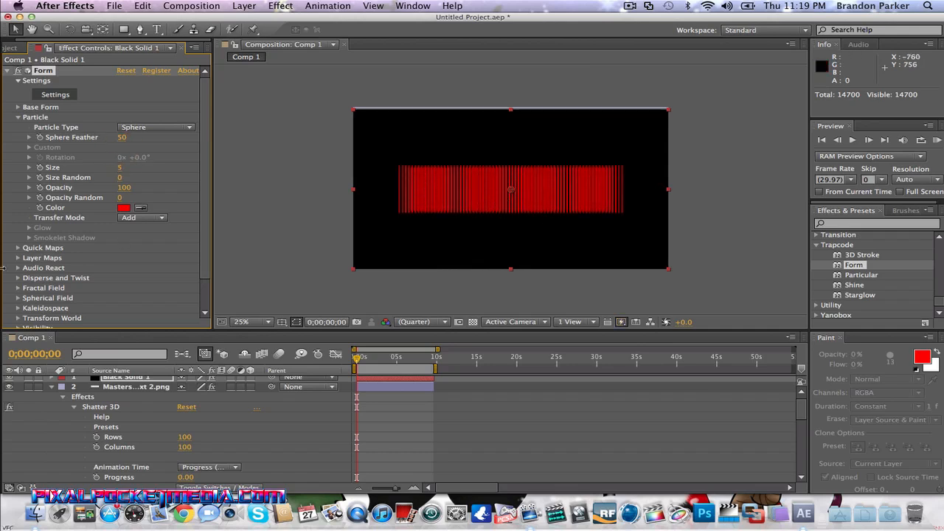
Make the Mastersun Watermark Text 2.png layer 3D and look through its Shatter 3D settings
left_click_drag(208, 246, 207, 270)
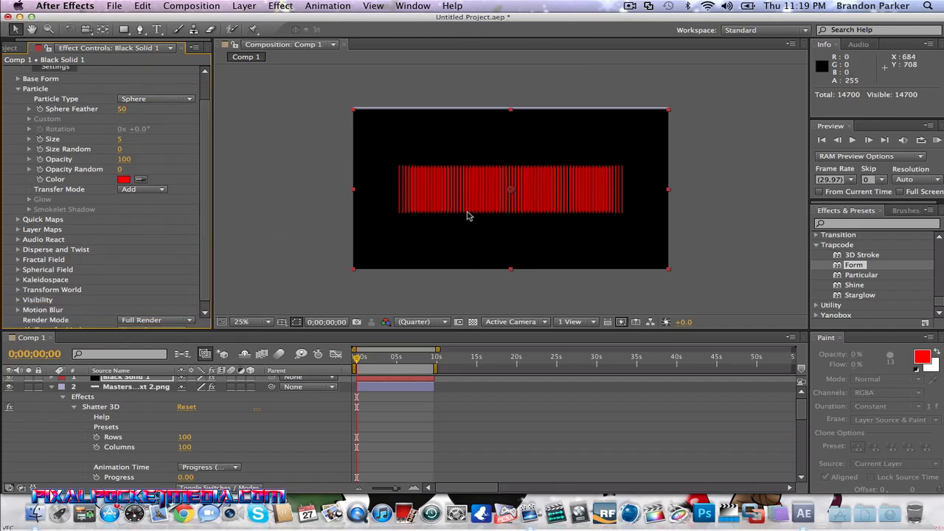
left_click(16, 230)
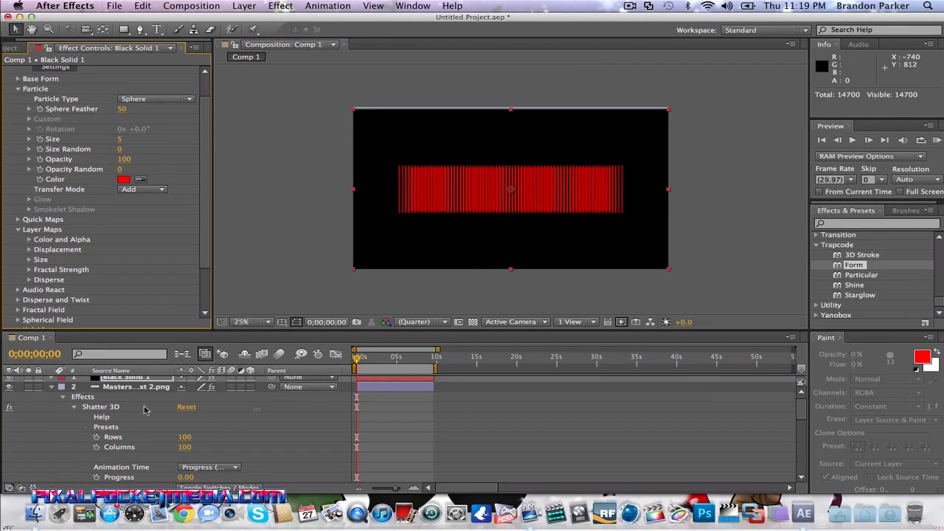
left_click(127, 388)
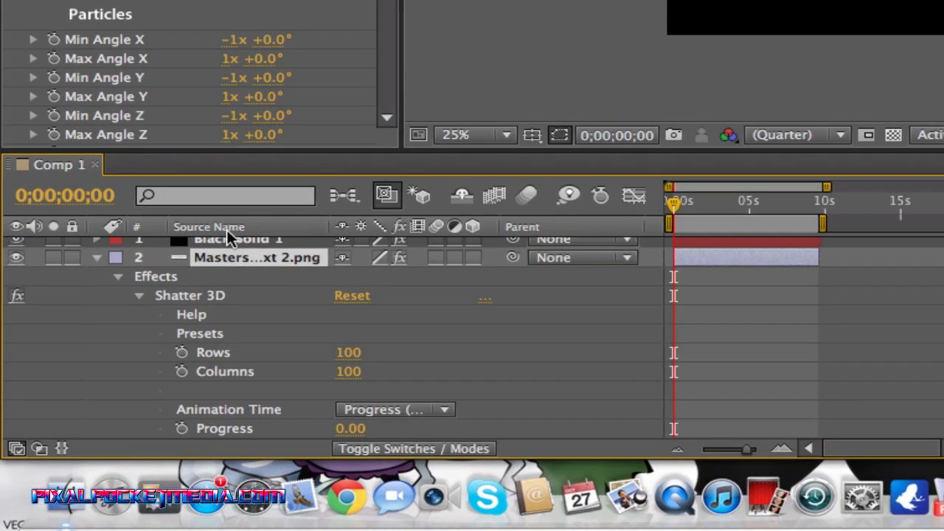
left_click(472, 258)
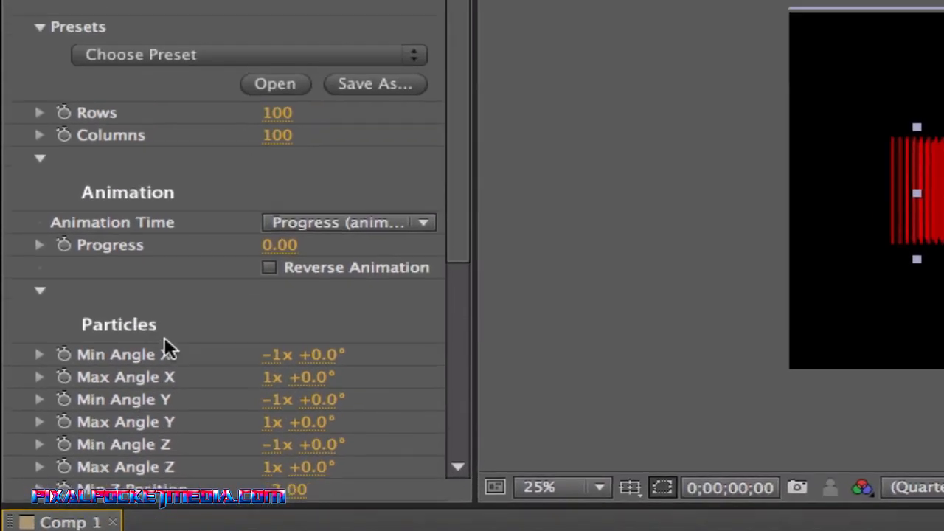
scroll(136, 7, "down", 6)
scroll(166, 346, "up", 6)
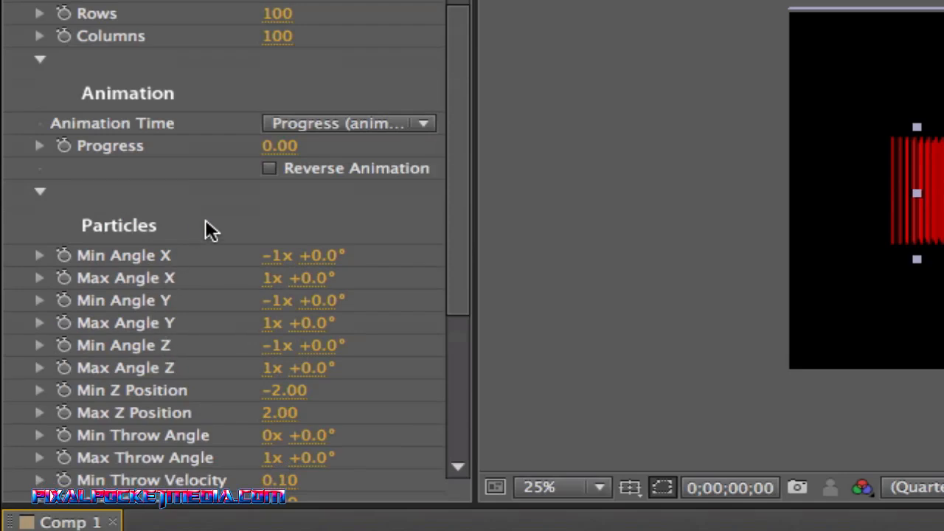
scroll(206, 221, "up", 4)
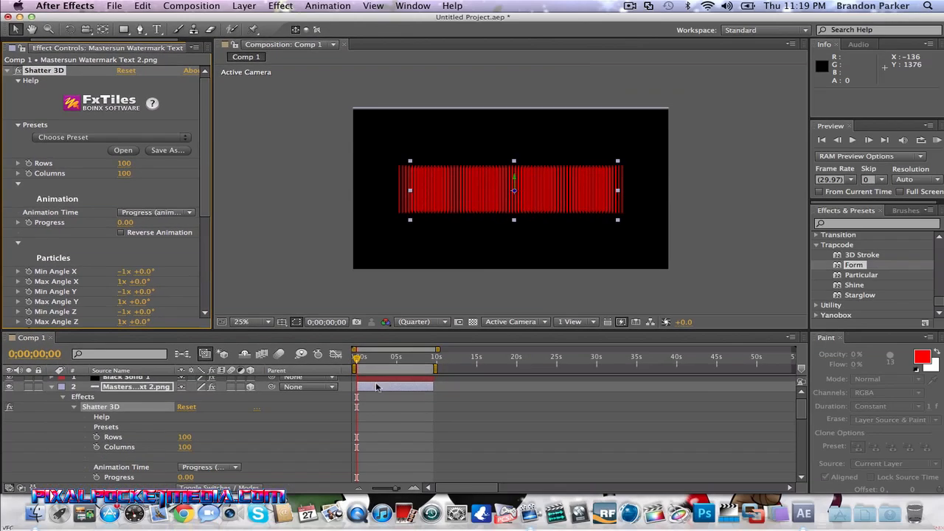
Assign Mastersun Watermark Text 2.png as the Color and Alpha layer map of the Form effect on Black Solid 1
left_click(375, 380)
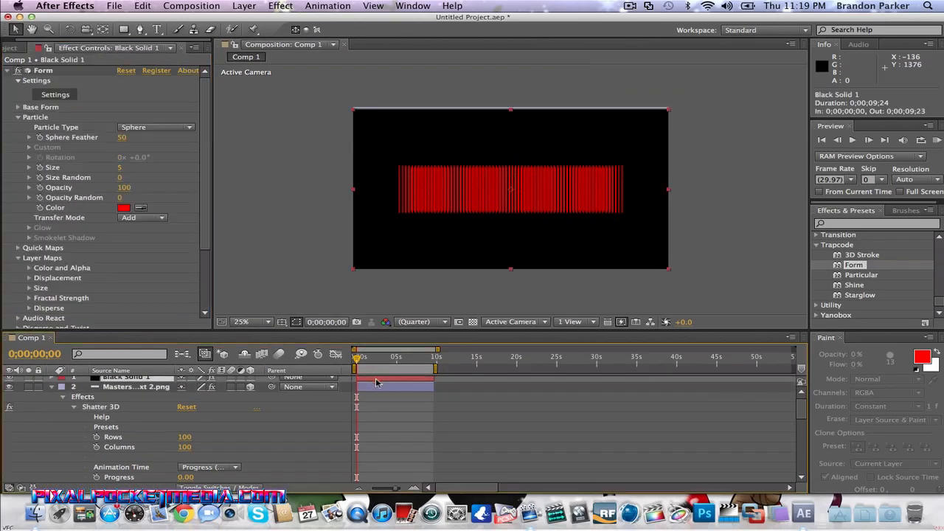
scroll(115, 248, "down", 3)
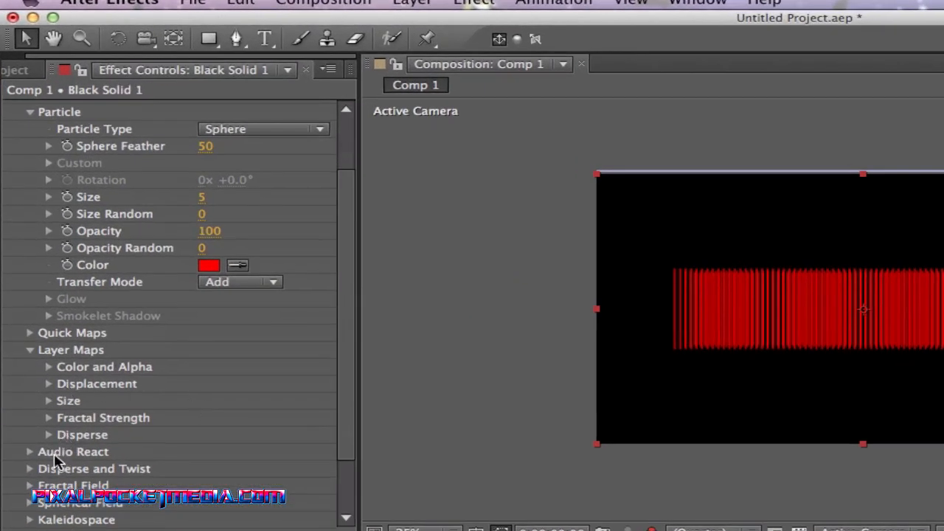
left_click(48, 366)
left_click(208, 385)
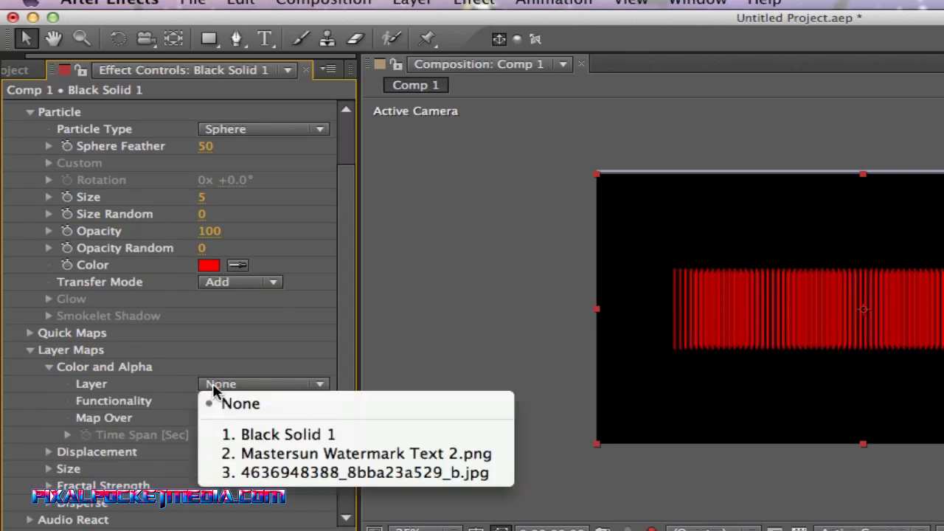
left_click(310, 456)
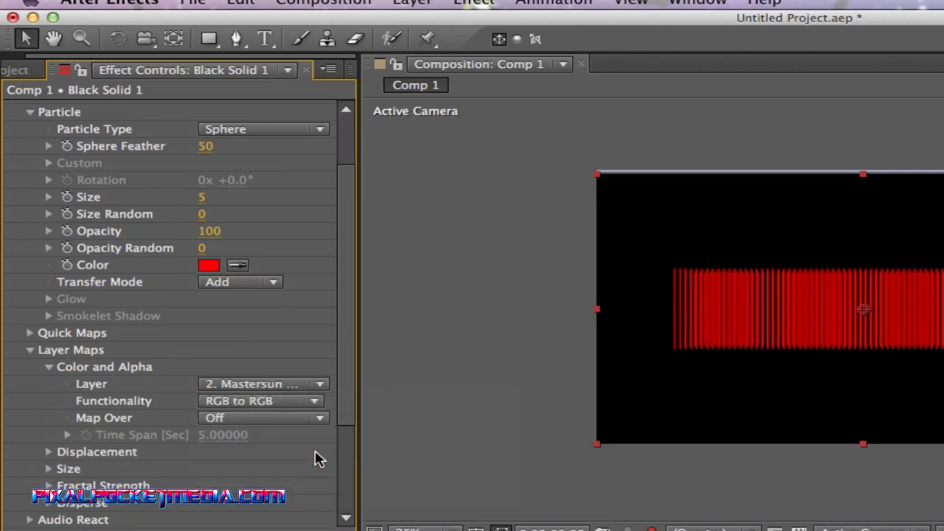
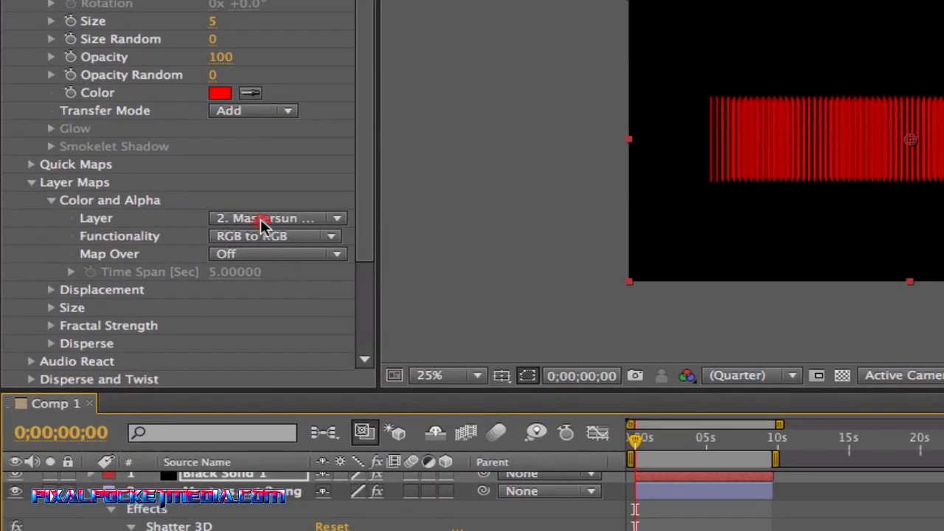
left_click(260, 219)
left_click(250, 242)
left_click(262, 220)
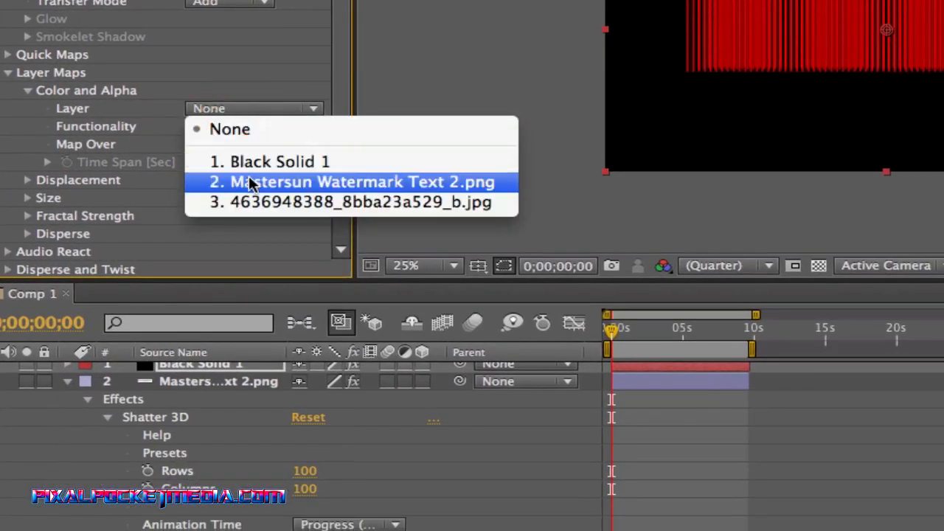
left_click(249, 181)
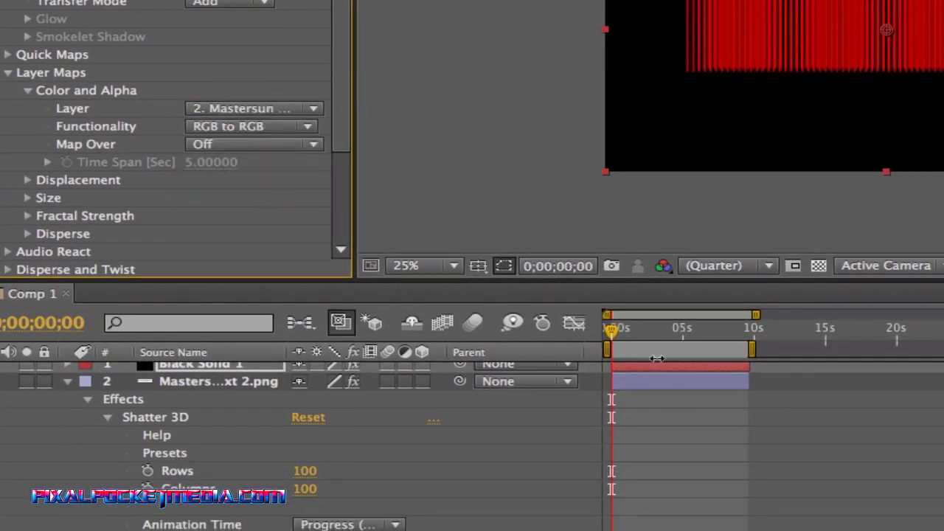
Scrub the timeline to 0;00;00;05 and turn Black Solid 1 into a 3D layer, accepting the effects warning
left_click(653, 396)
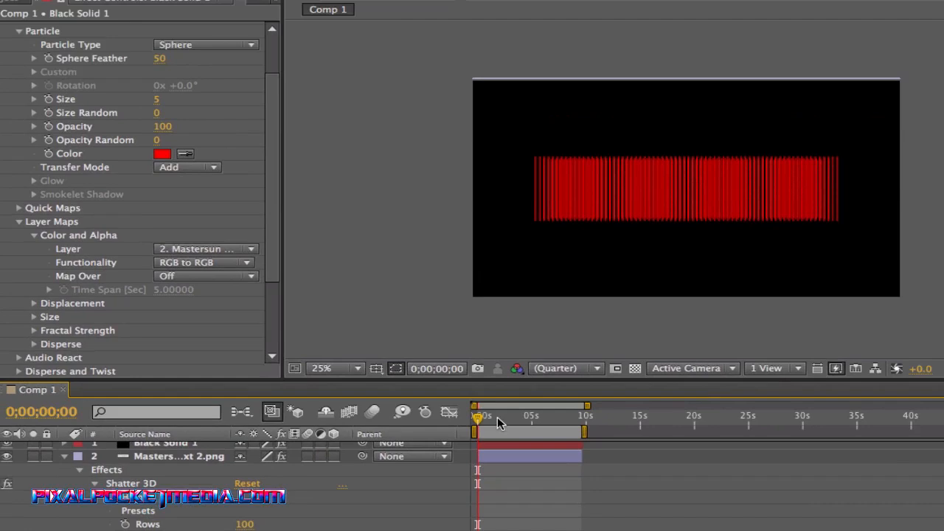
left_click(638, 333)
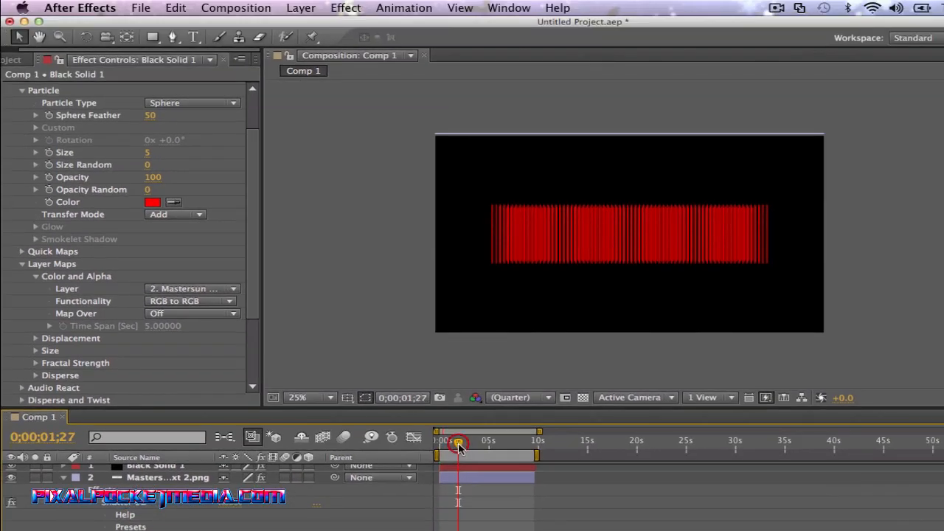
left_click_drag(458, 446, 440, 442)
left_click(307, 467)
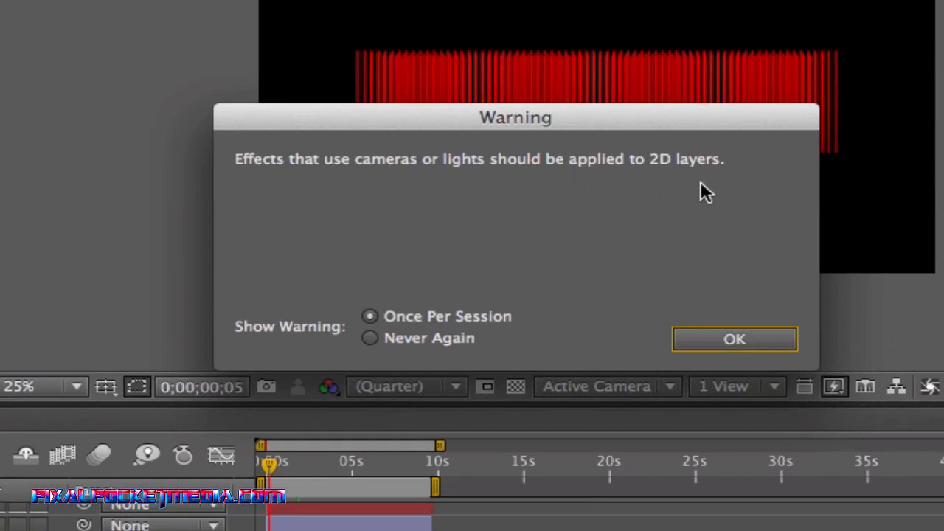
left_click(733, 341)
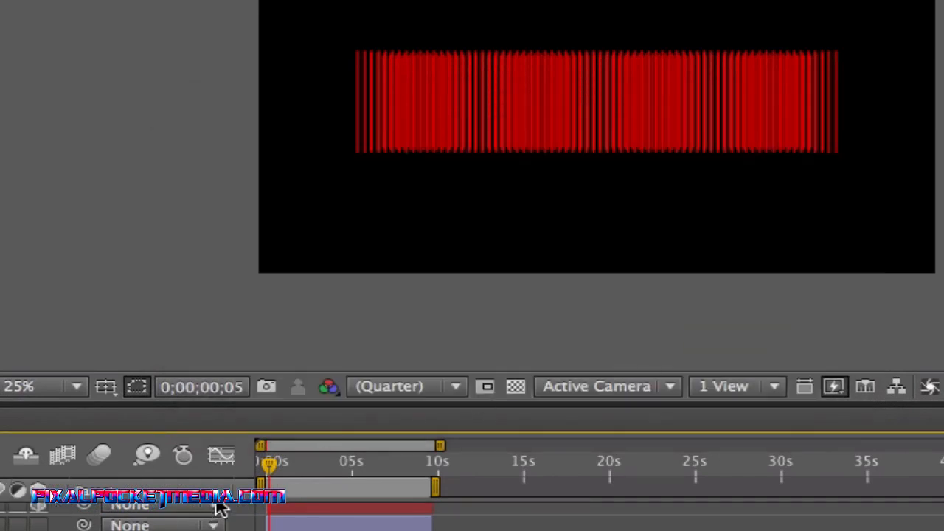
Keep Mastersun Watermark Text 2.png as Form's Color and Alpha map layer and set Map Over to XY, time=Z+time
left_click(264, 398)
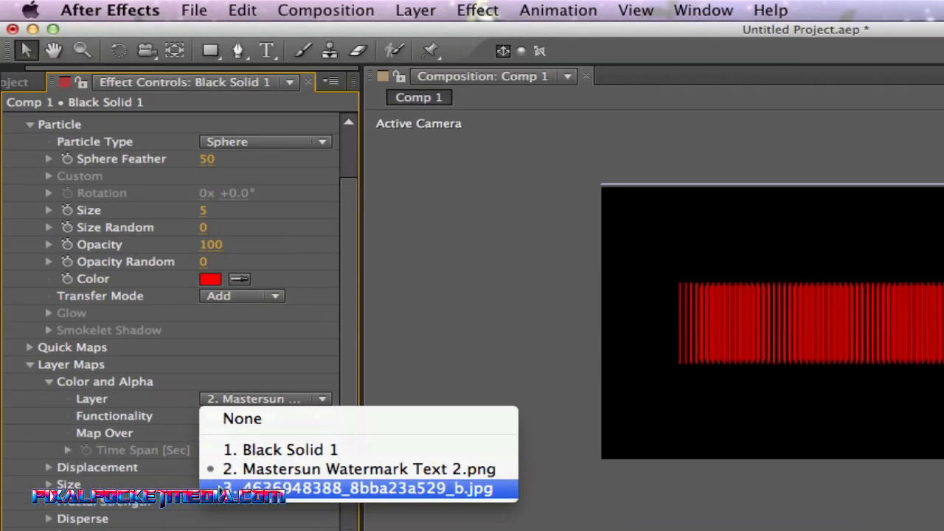
left_click(249, 466)
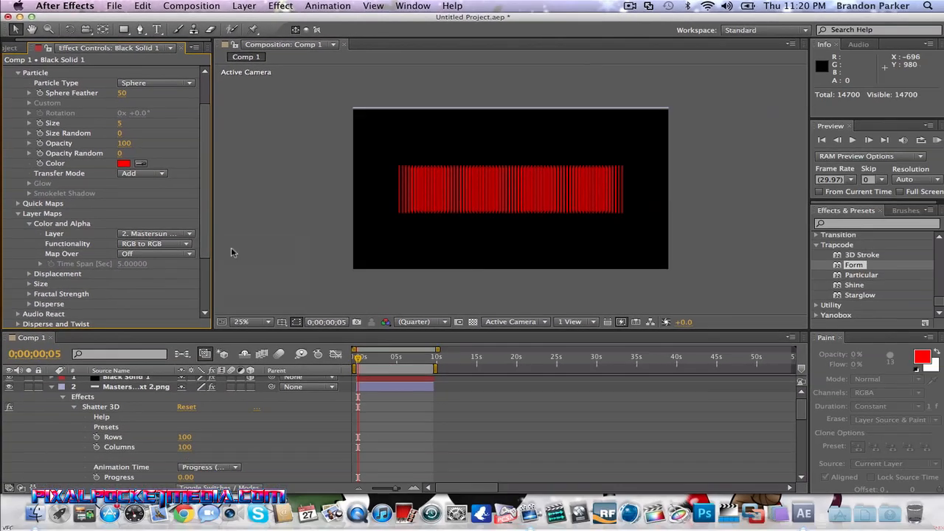
scroll(105, 241, "up", 2)
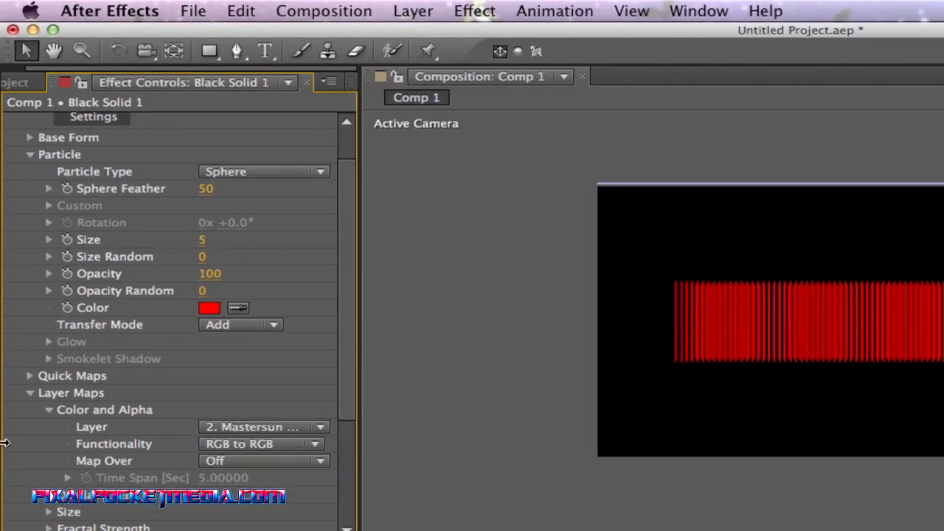
scroll(41, 441, "down", 2)
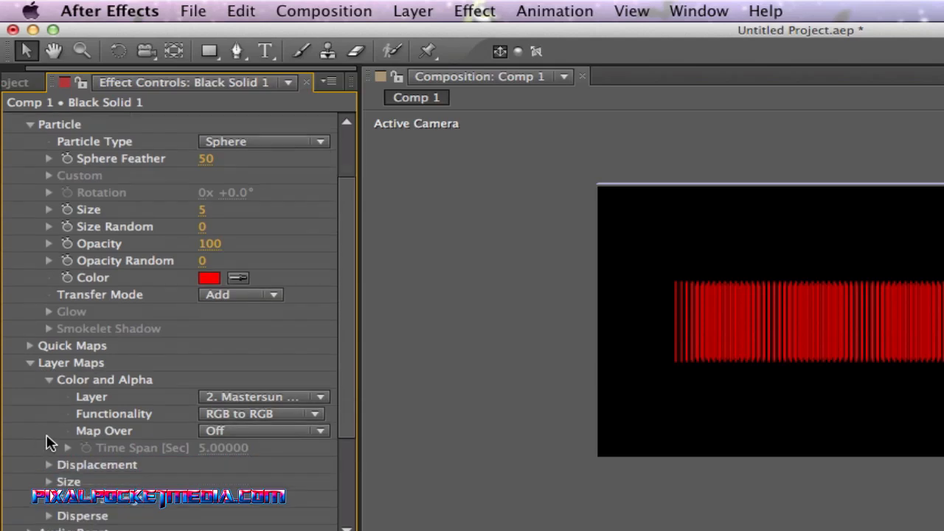
left_click(214, 430)
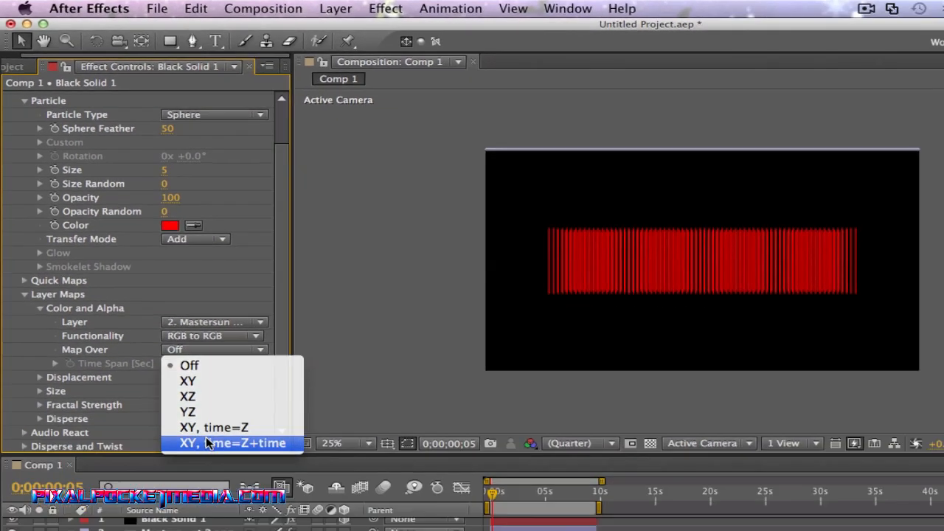
left_click(208, 443)
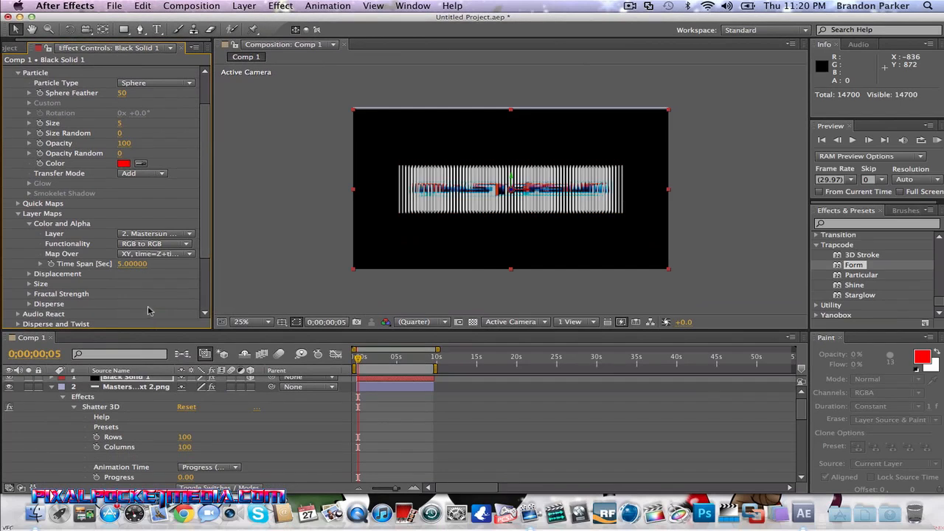
left_click(155, 254)
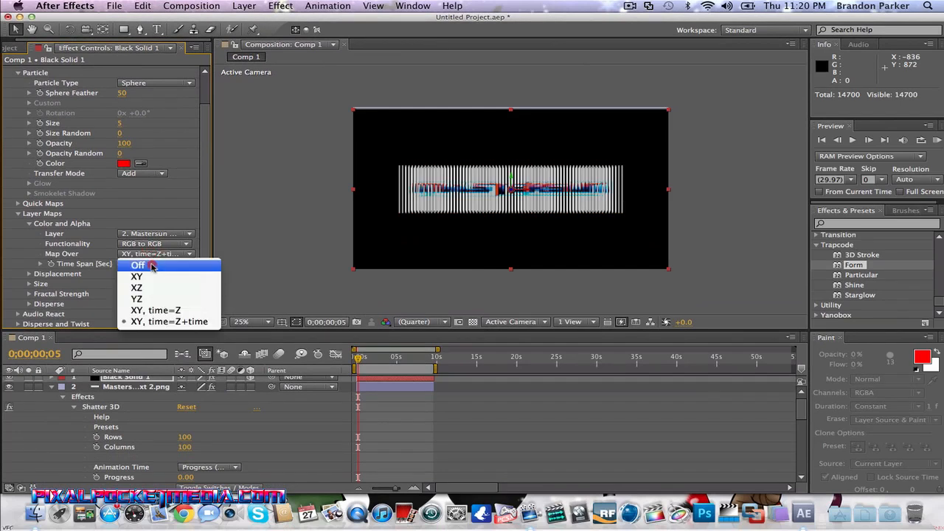
left_click(152, 267)
left_click(153, 255)
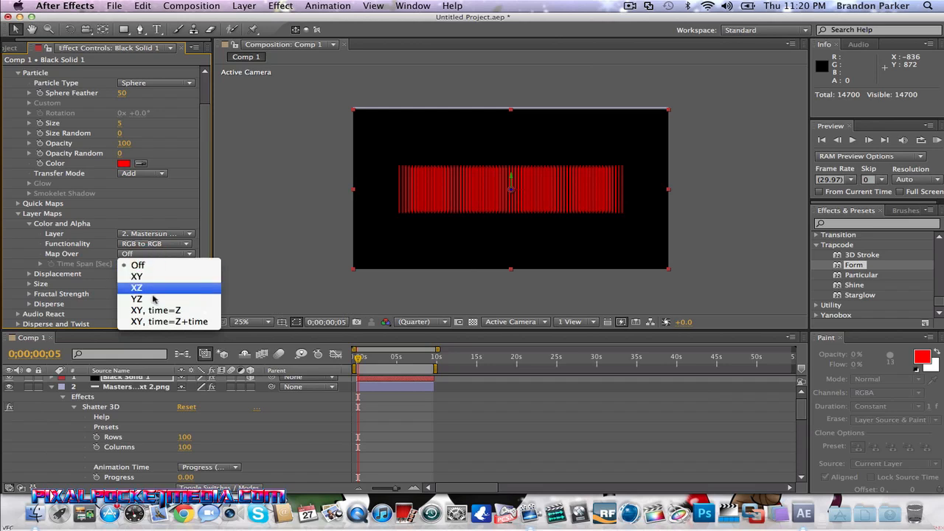
left_click(162, 323)
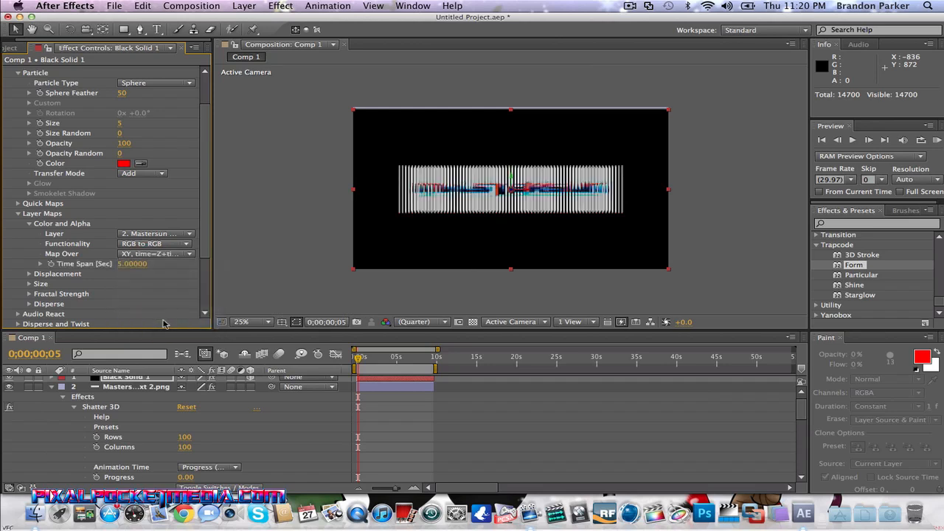
Preview the mapped Form particles briefly and put the playhead at the start of the composition
left_click(354, 356)
key("space")
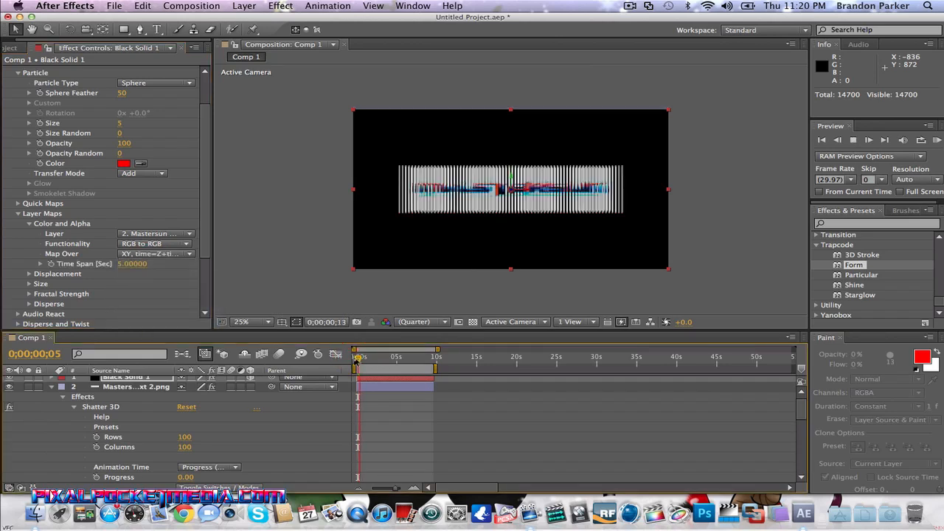
key("space")
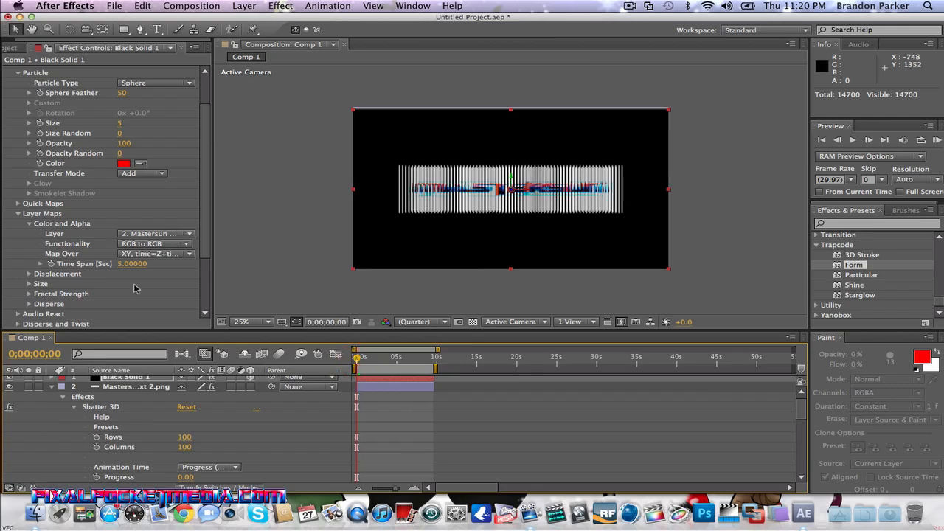
Set Twist to 10 in Form's Disperse and Twist settings on Black Solid 1
scroll(20, 258, "down", 4)
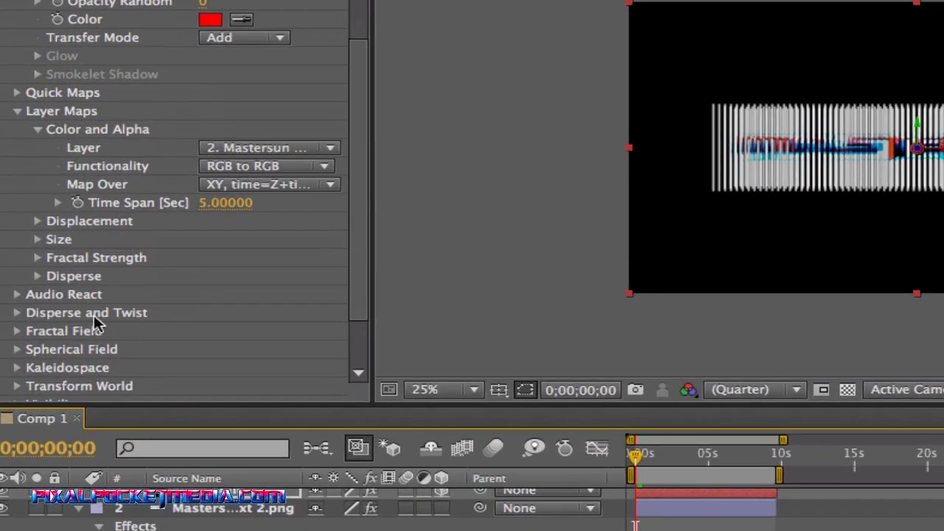
left_click(14, 313)
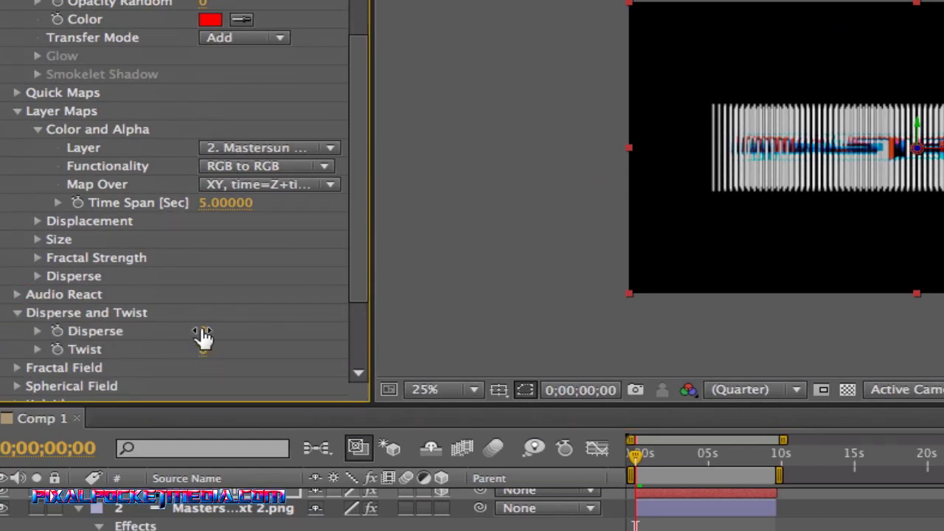
left_click_drag(204, 350, 228, 294)
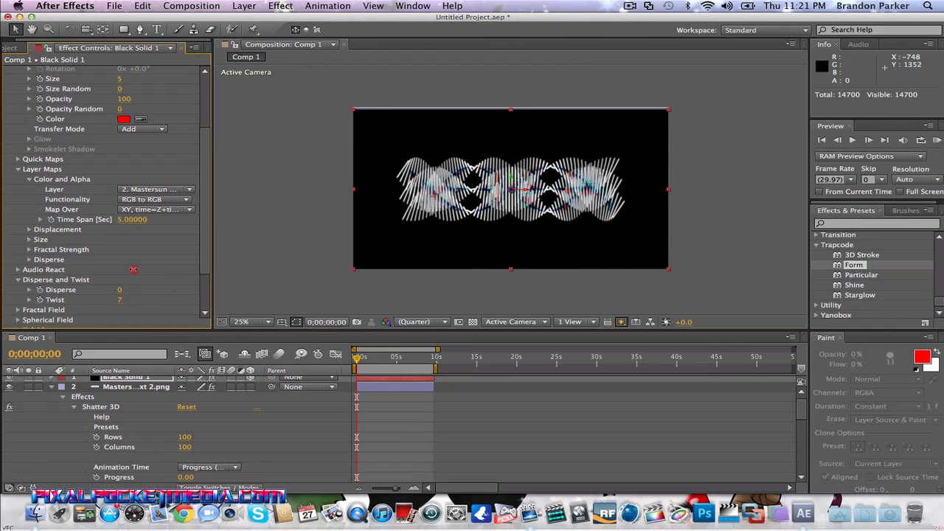
left_click_drag(134, 270, 137, 256)
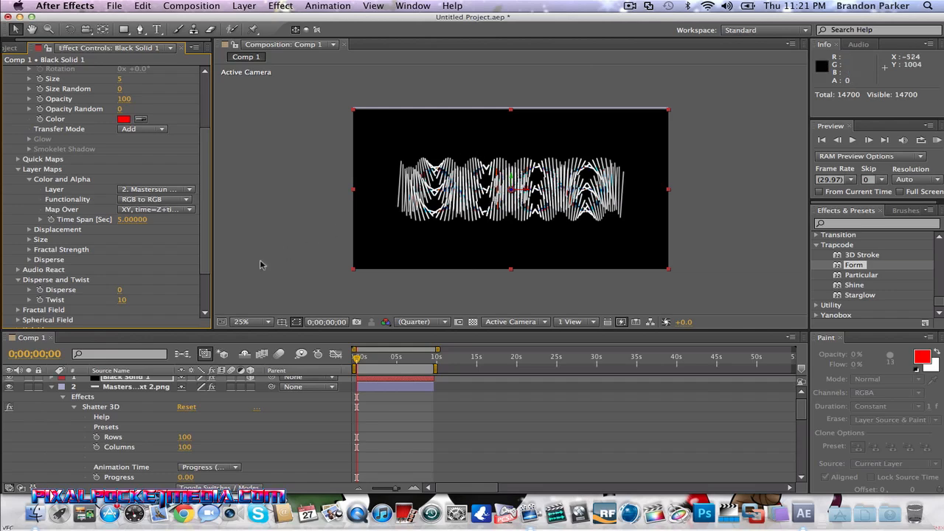
Set the Fractal Field Displace value of Black Solid 1's Form effect to 1168
left_click_drag(207, 265, 207, 290)
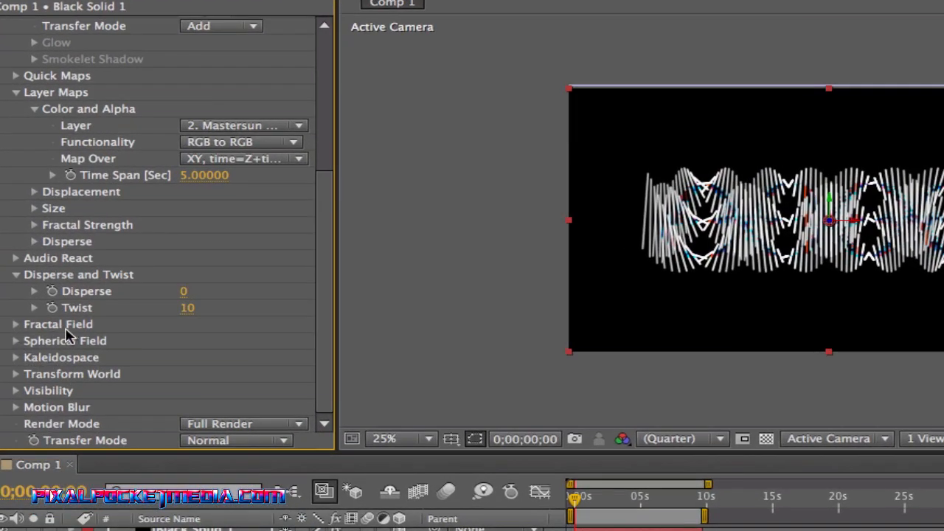
left_click(16, 326)
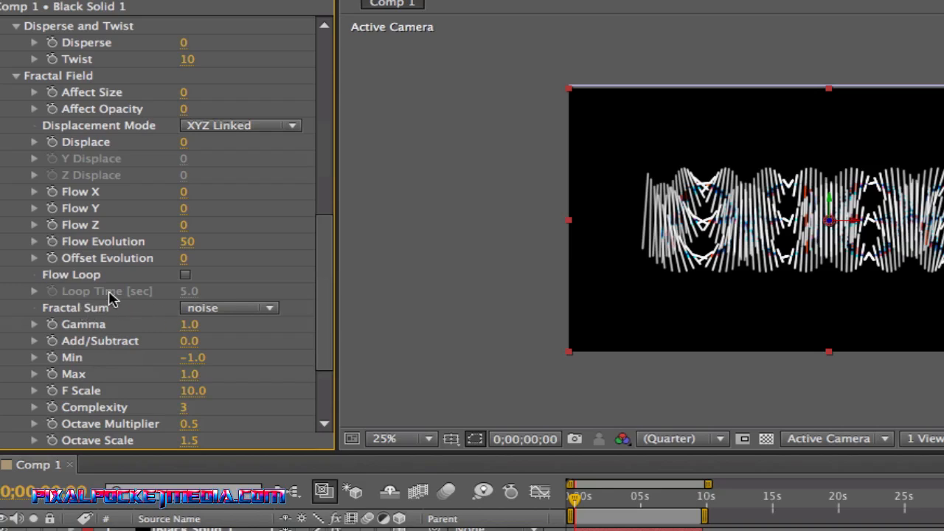
scroll(111, 298, "up", 1)
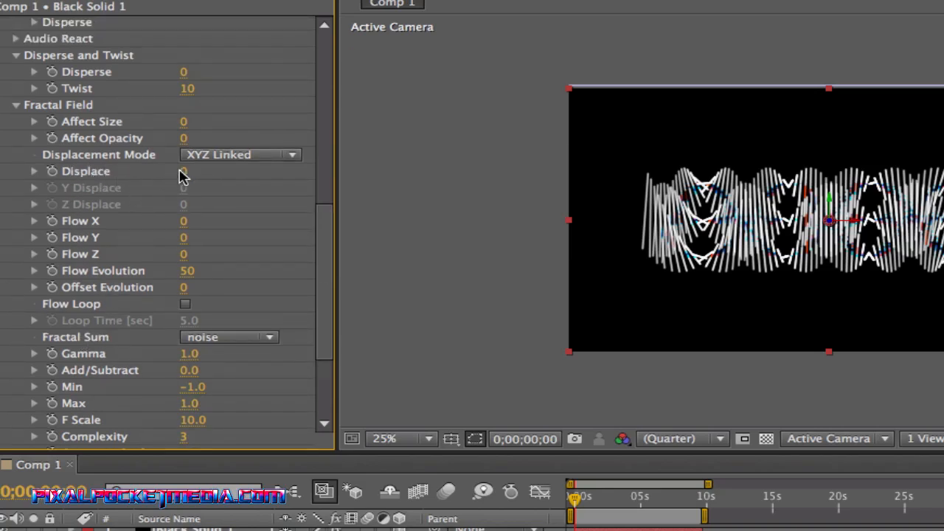
left_click_drag(181, 170, 513, 5)
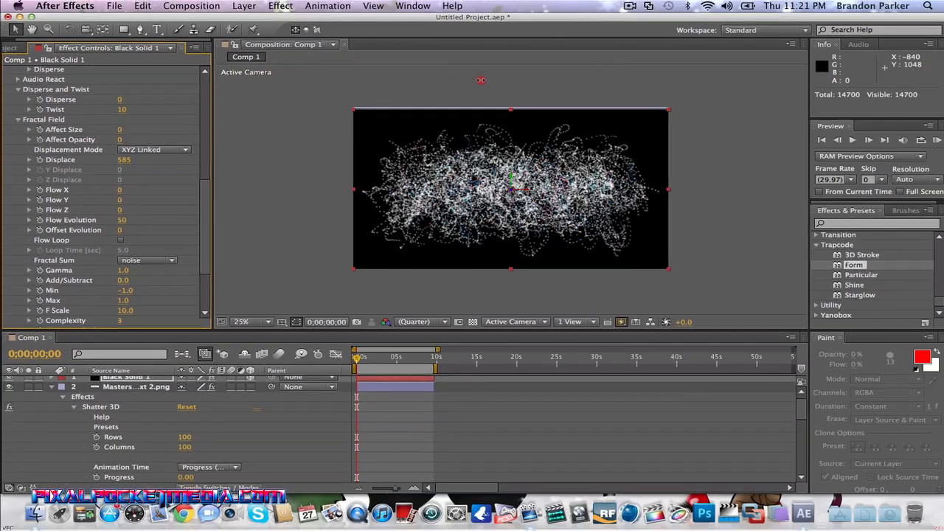
left_click_drag(480, 80, 378, 164)
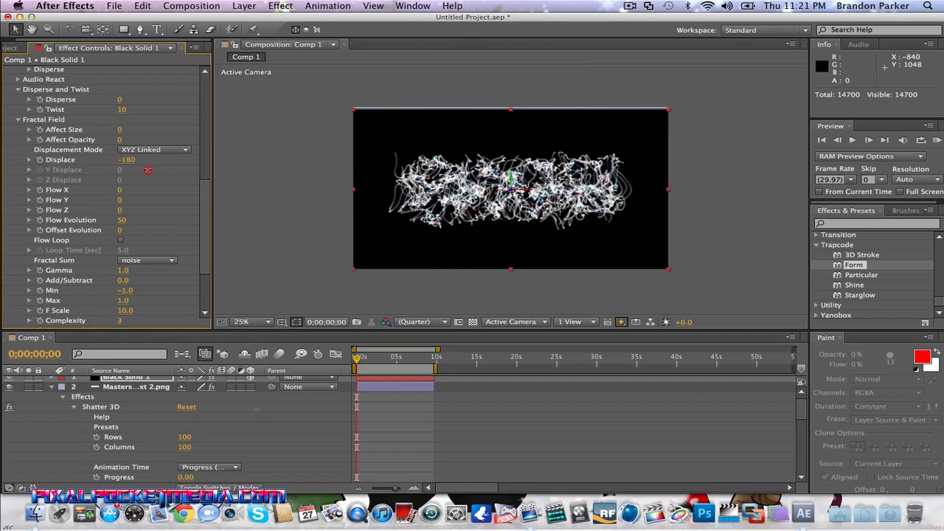
left_click_drag(648, 165, 460, 163)
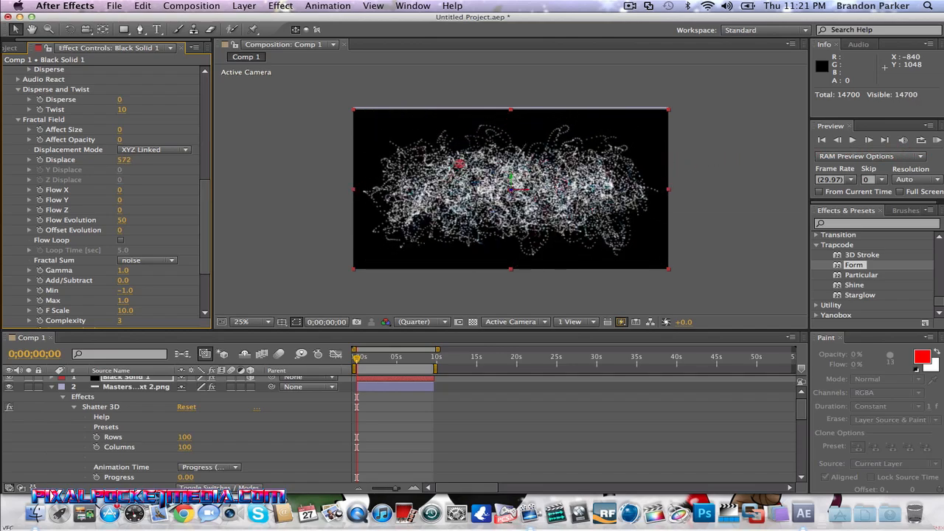
mouse_move(634, 159)
left_mouse_down()
mouse_move(266, 186)
mouse_move(325, 181)
mouse_move(303, 173)
mouse_move(314, 166)
mouse_move(769, 160)
left_mouse_up()
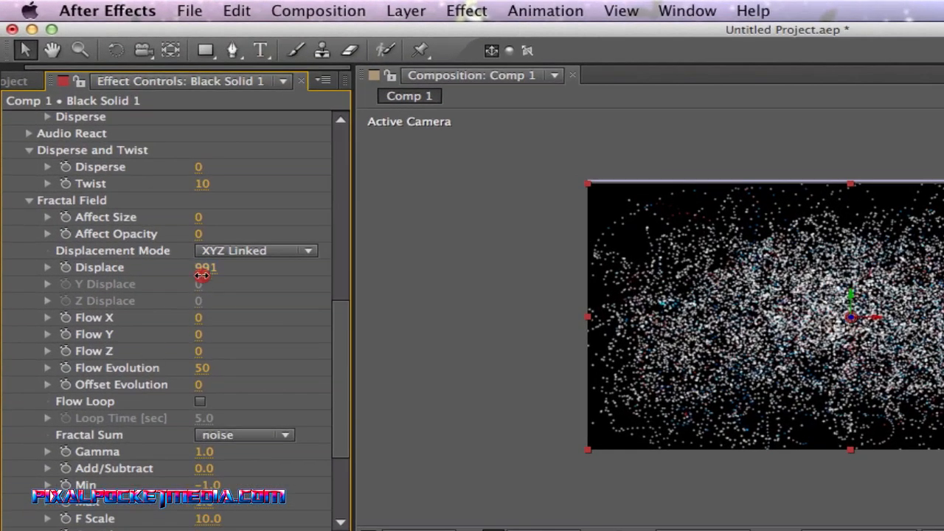
left_click_drag(205, 267, 227, 386)
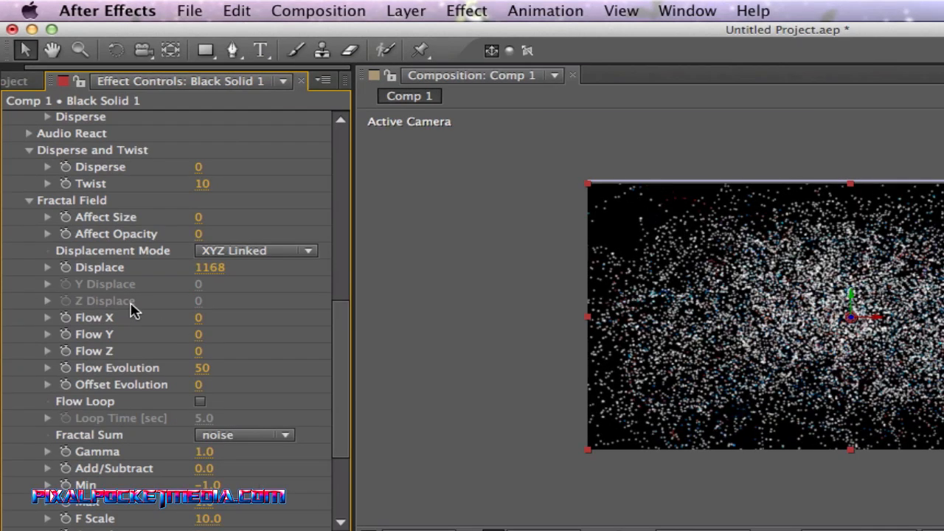
Switch Map Over to Off and set the Layer to None in Form's Color and Alpha layer map
scroll(133, 310, "up", 15)
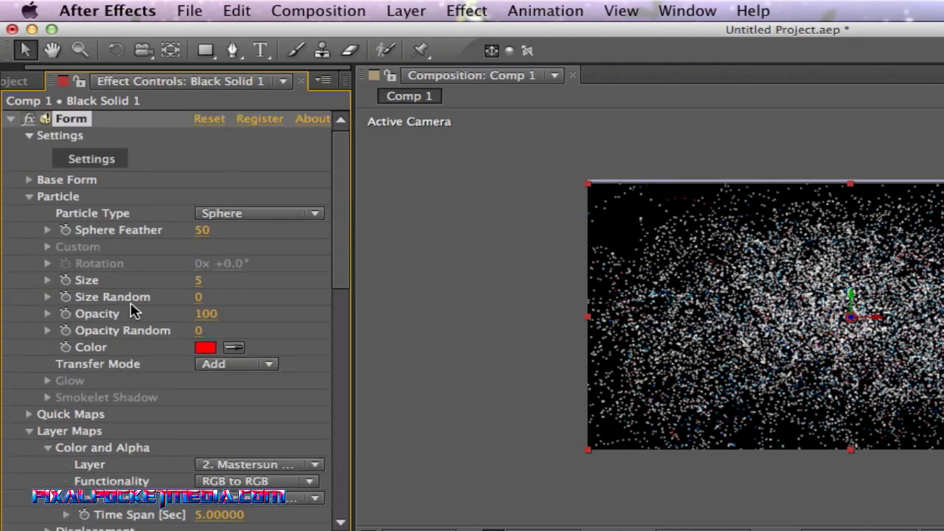
scroll(133, 309, "down", 12)
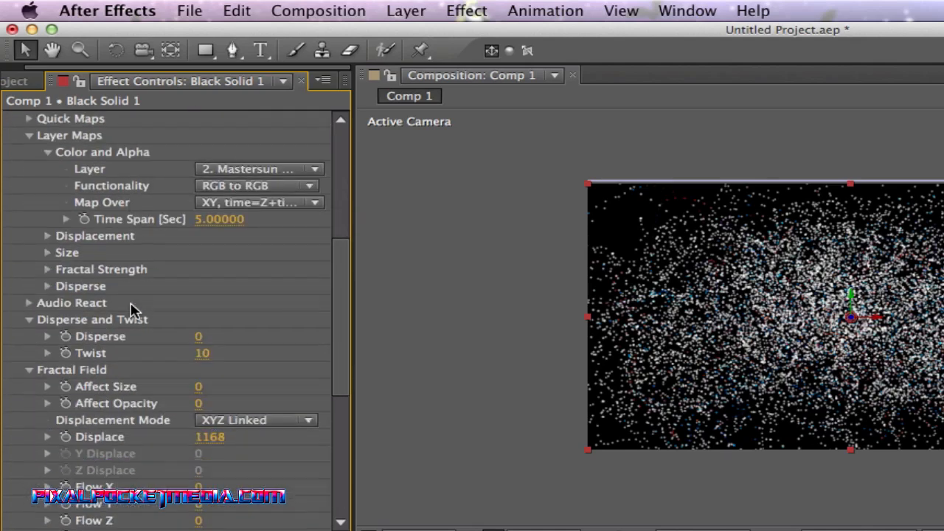
scroll(132, 312, "up", 2)
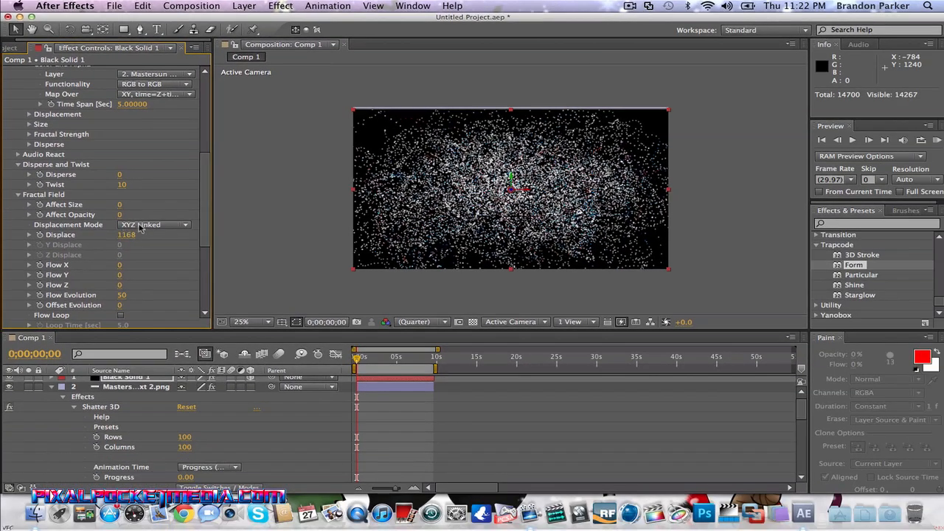
scroll(235, 367, "up", 1)
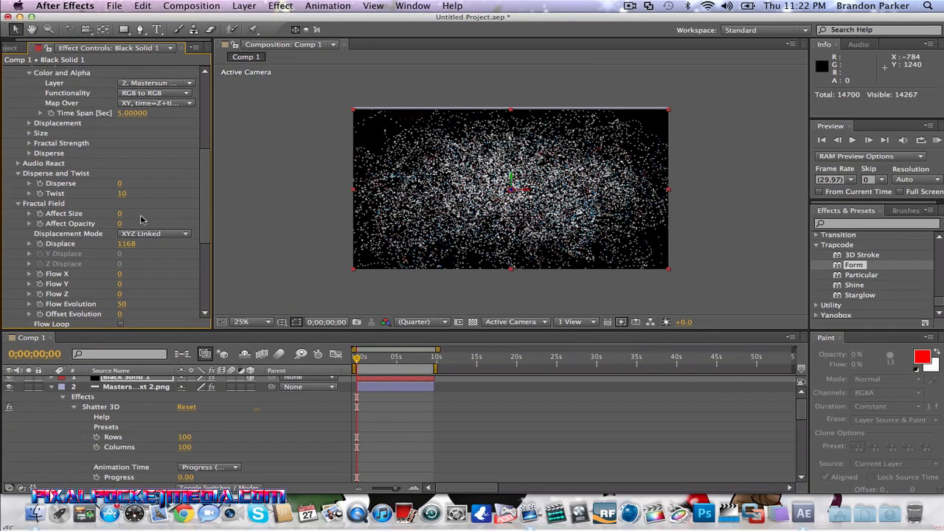
left_click(155, 104)
left_click(156, 114)
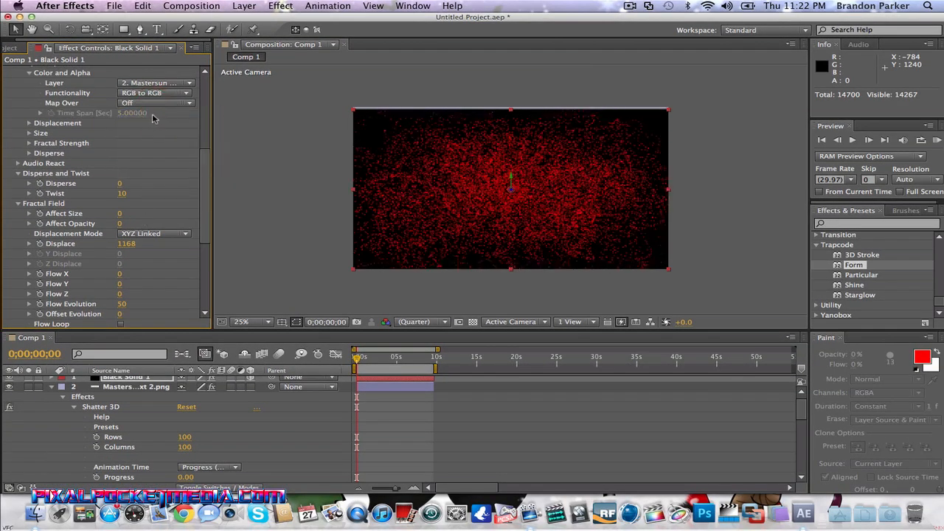
left_click(147, 83)
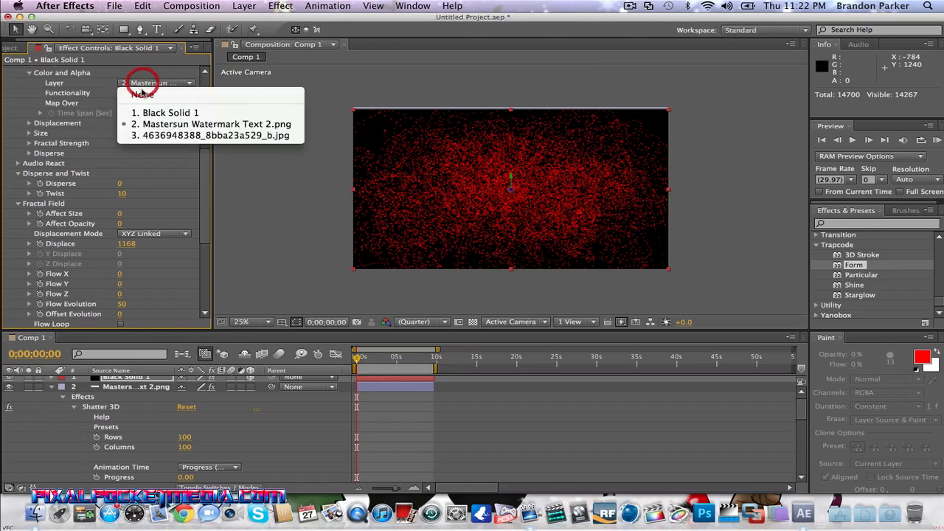
left_click(143, 94)
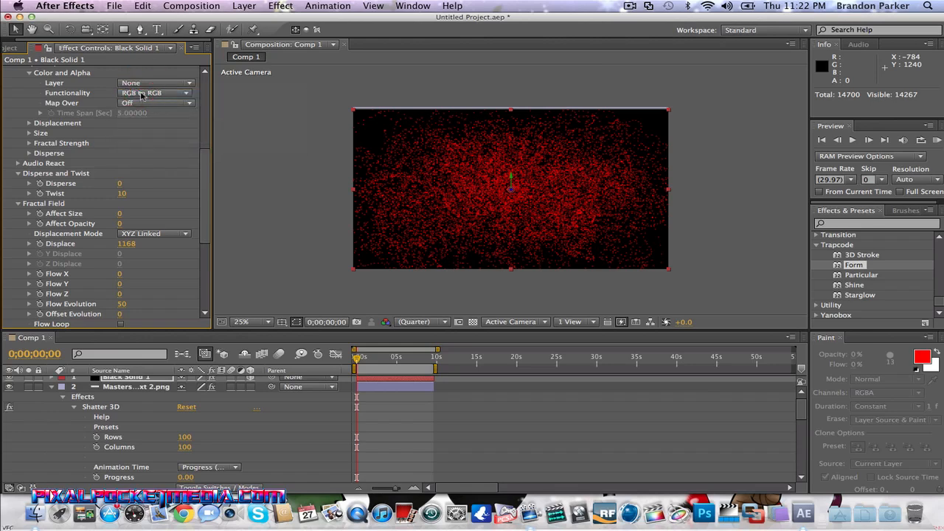
Delete the Mastersun Watermark Text 2.png layer and select the Black Solid 1 layer
left_click(371, 391)
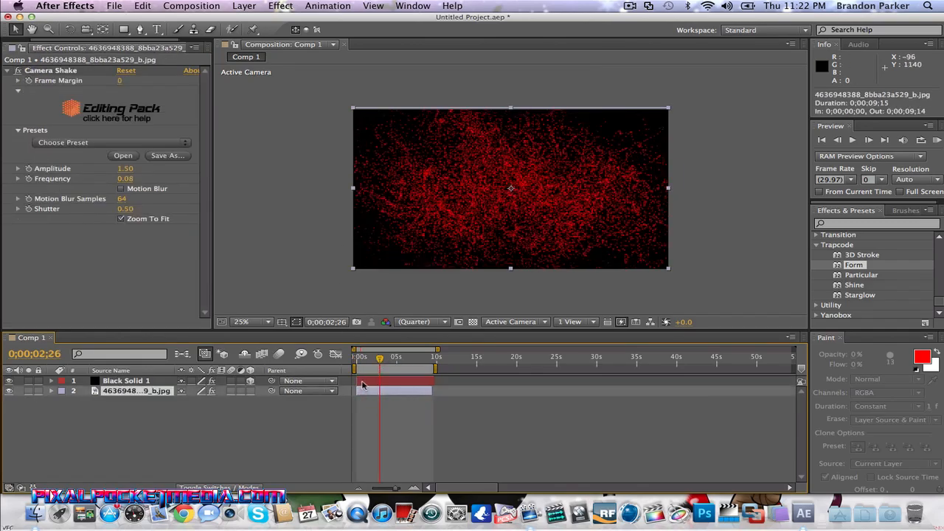
left_click(362, 383)
left_click(118, 6)
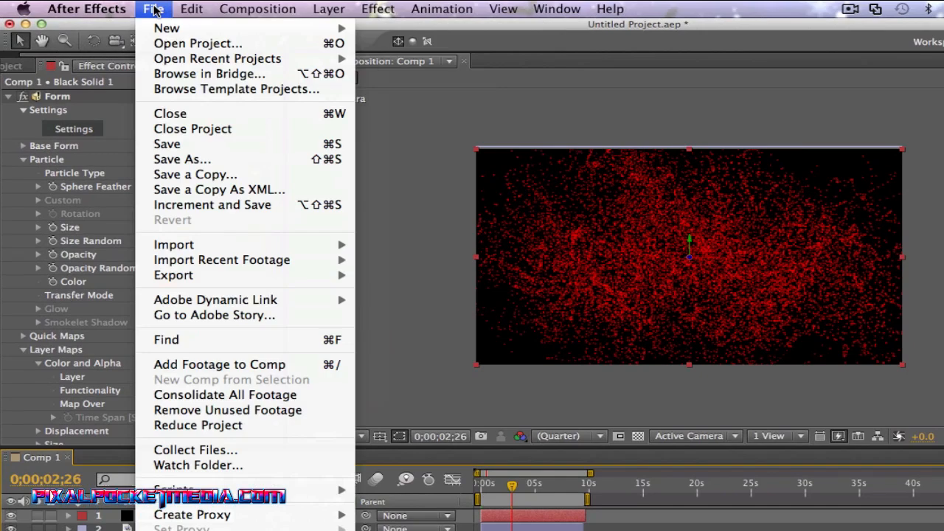
left_click(114, 6)
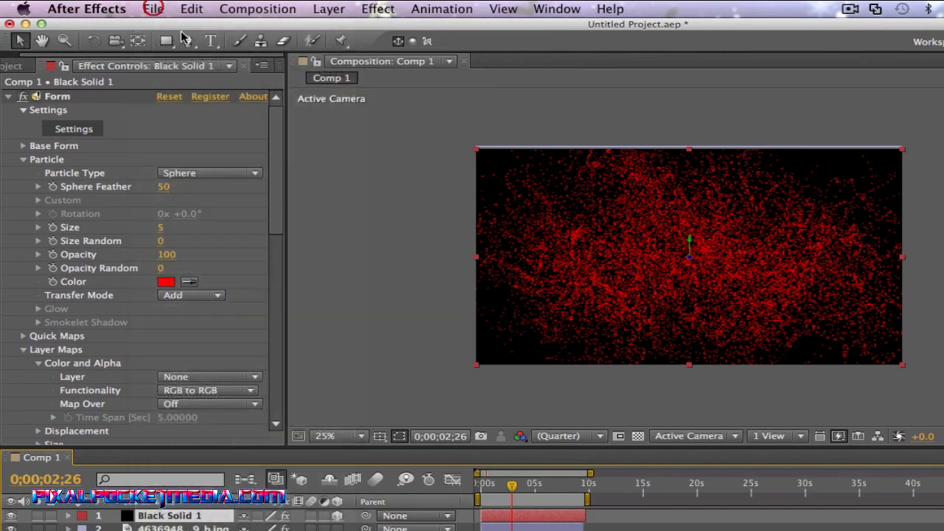
Add a text layer reading "Mastersun" over the particles in Comp 1 with the Type tool
left_click(210, 41)
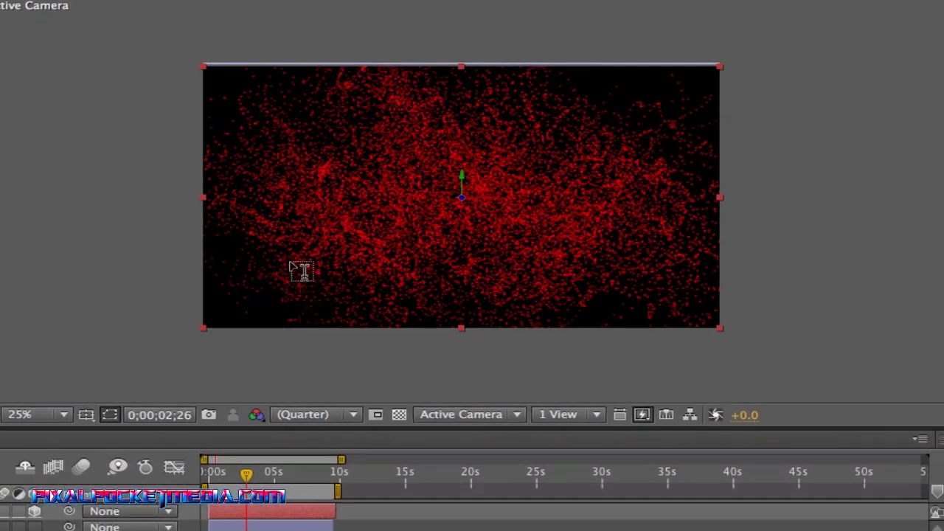
left_click(347, 222)
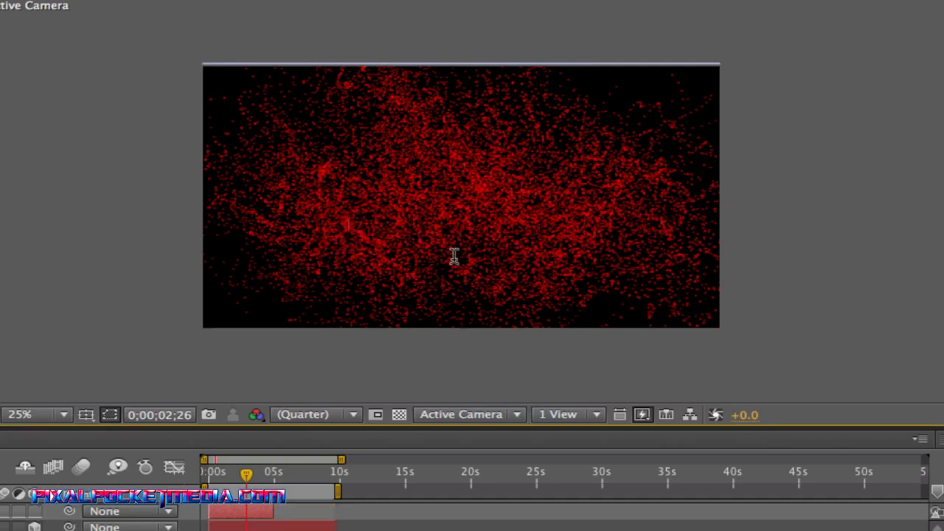
type("M")
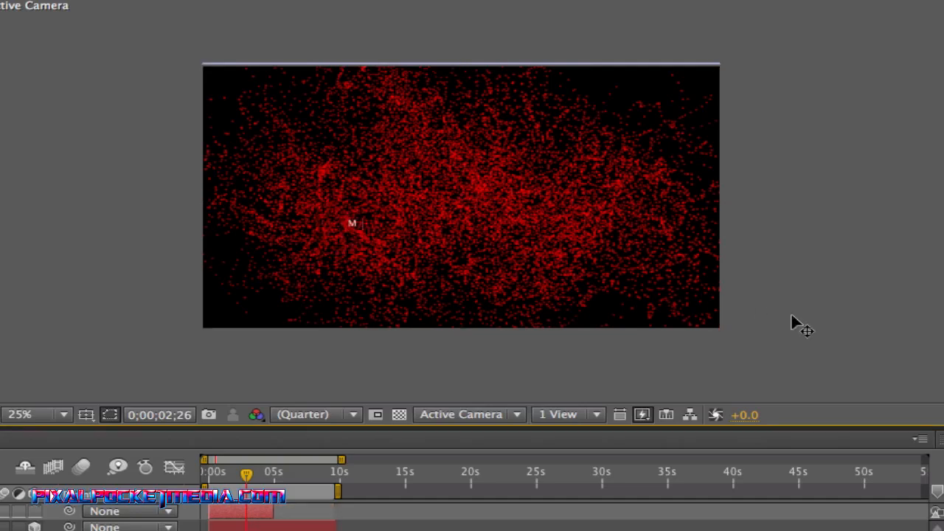
type("astersun")
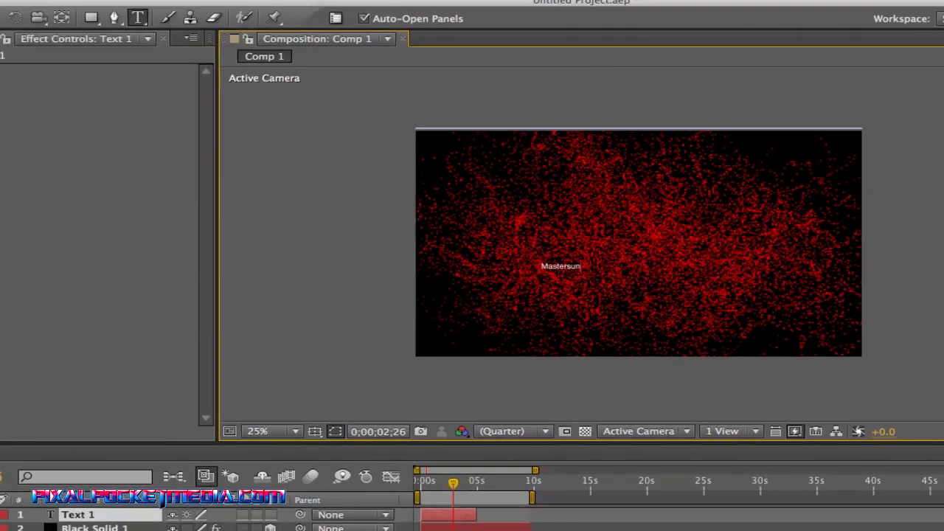
left_click(192, 8)
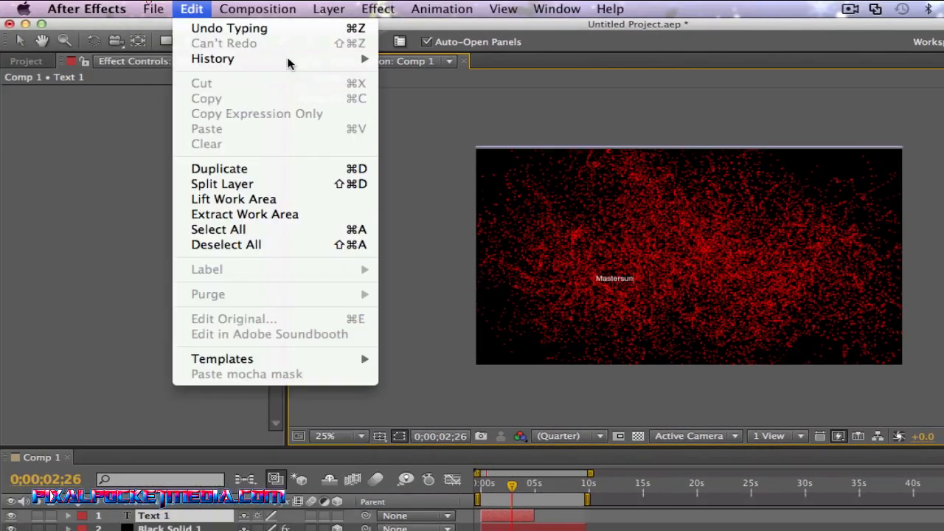
left_click(21, 302)
left_click(611, 284)
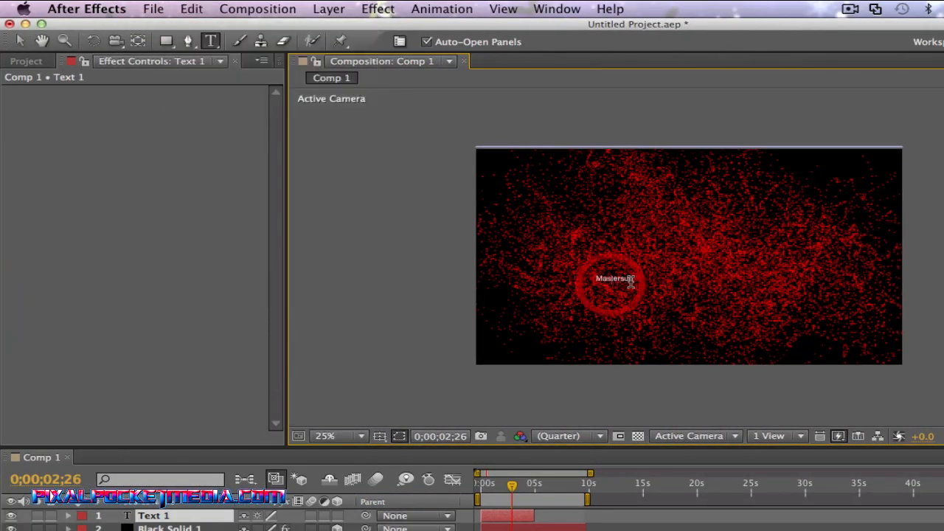
left_click(19, 40)
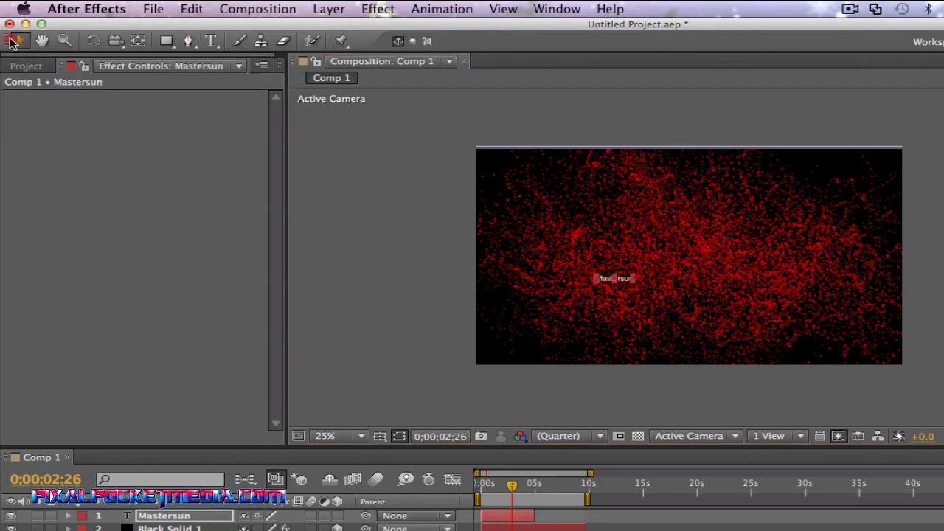
Enlarge and widen the Mastersun text across most of the frame and place it at position 272, 656
left_click_drag(635, 281, 775, 313)
left_click_drag(689, 277, 701, 238)
left_click_drag(780, 263, 877, 254)
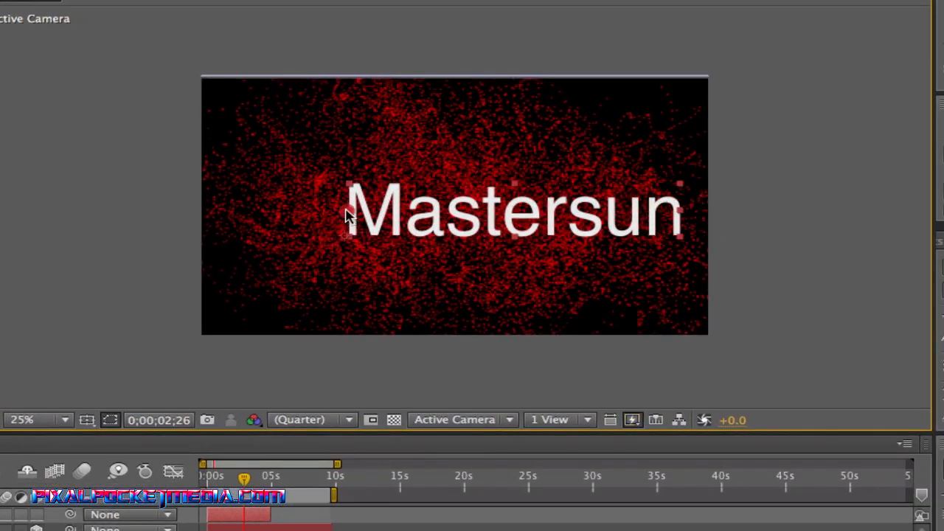
left_click_drag(347, 210, 330, 200)
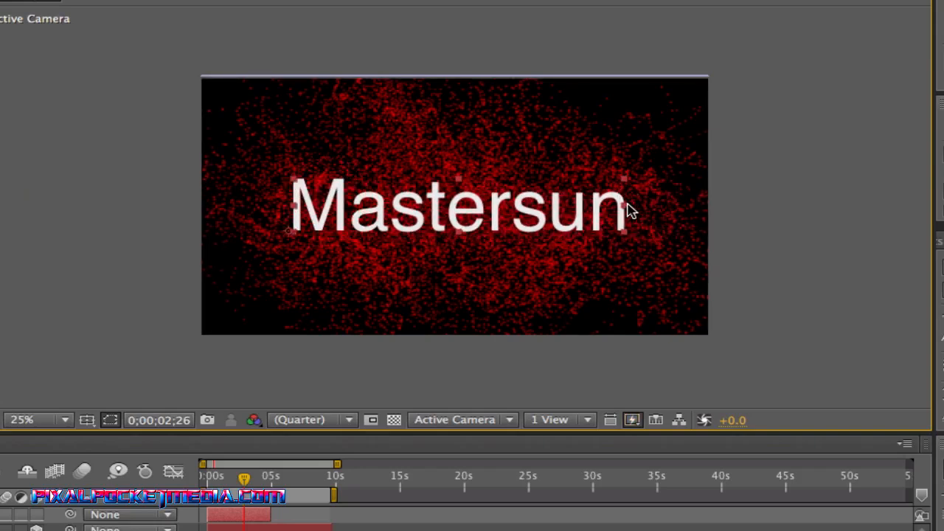
left_click_drag(628, 209, 673, 198)
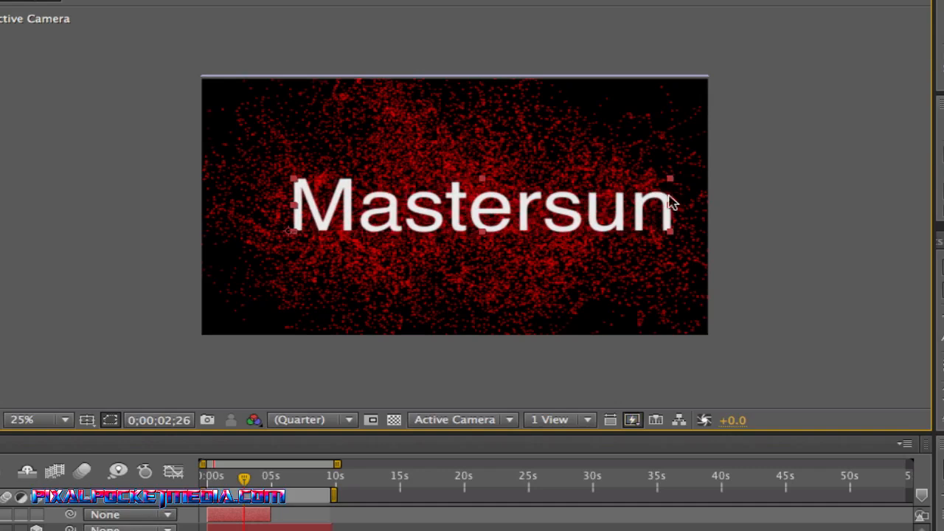
mouse_move(343, 196)
left_mouse_down()
mouse_move(324, 193)
mouse_move(329, 200)
left_mouse_up()
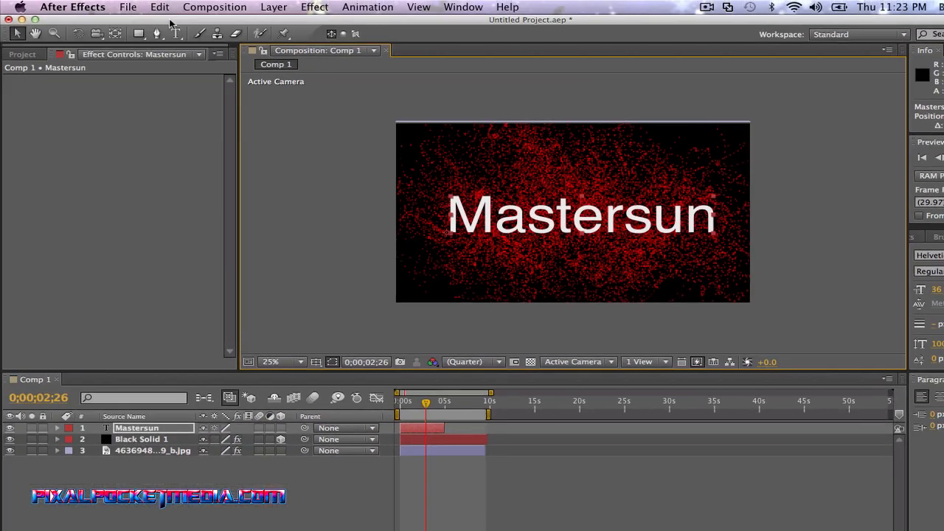
left_click(123, 8)
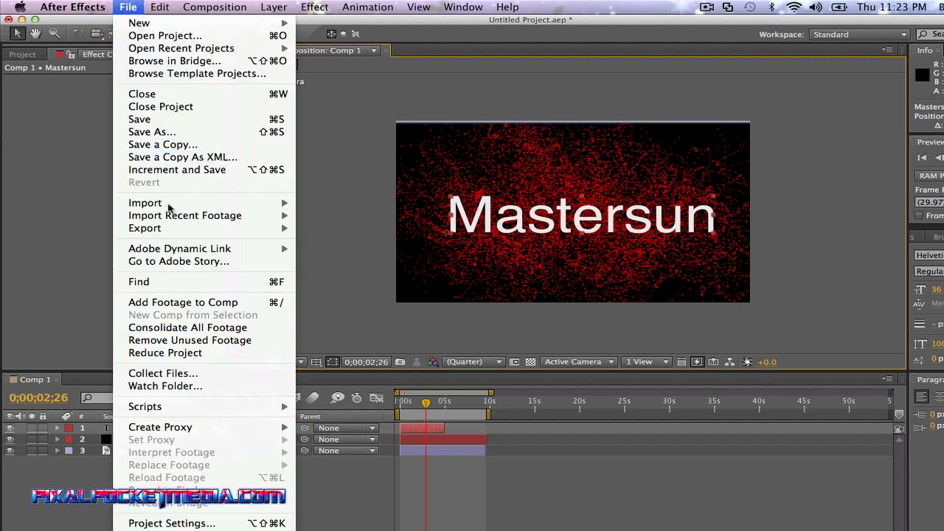
left_click(70, 176)
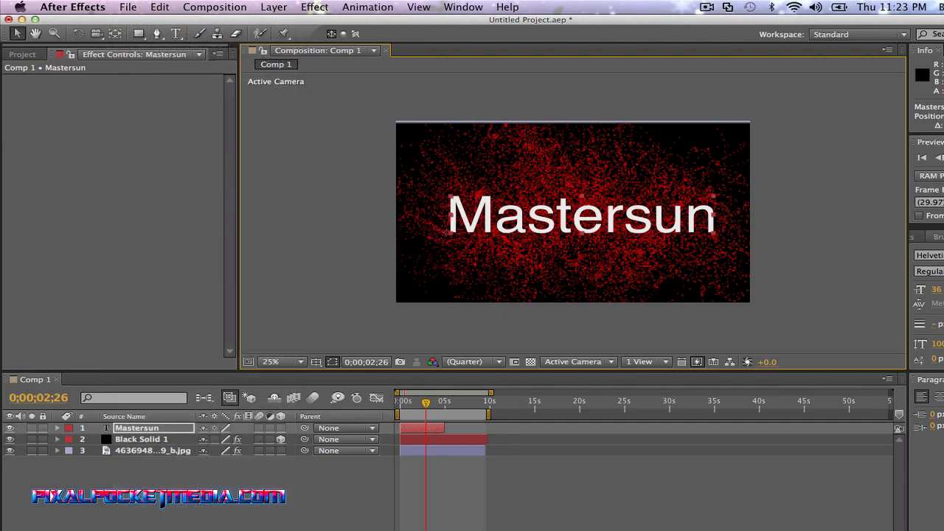
Select the whole Mastersun text with the Type tool and change its font to Transformers
left_click(935, 283)
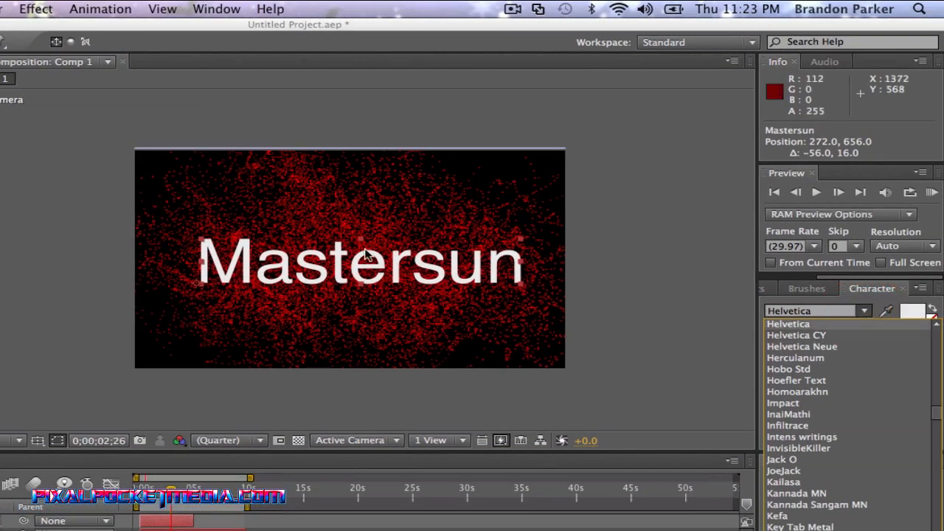
left_click(555, 204)
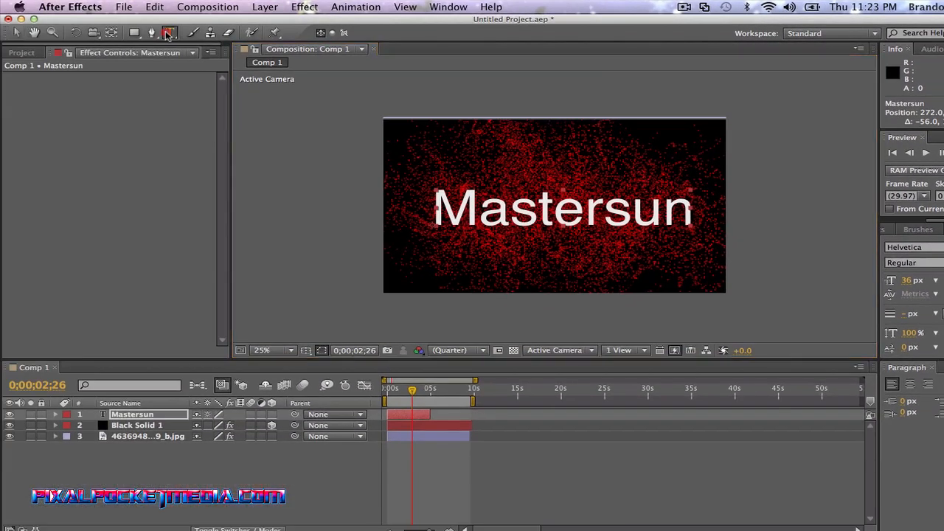
left_click(56, 36)
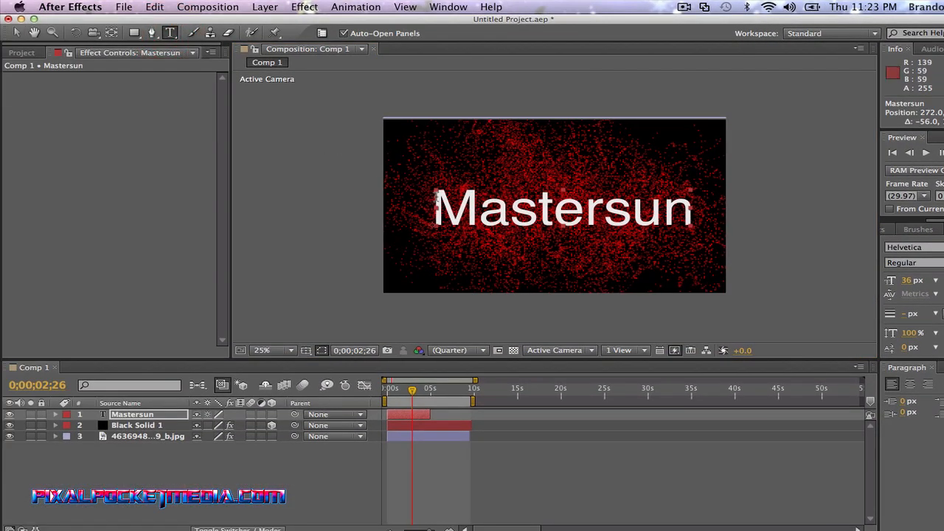
left_click_drag(438, 199, 788, 243)
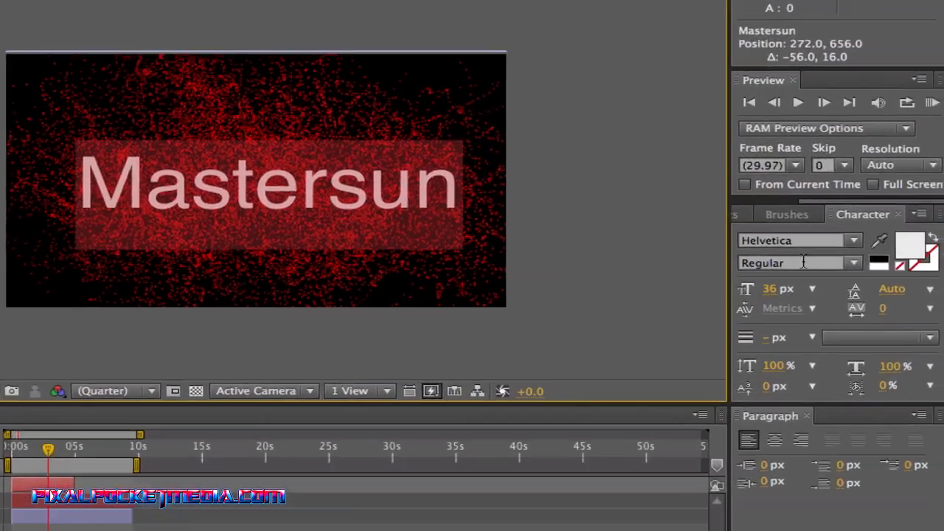
left_click(850, 244)
scroll(822, 359, "down", 20)
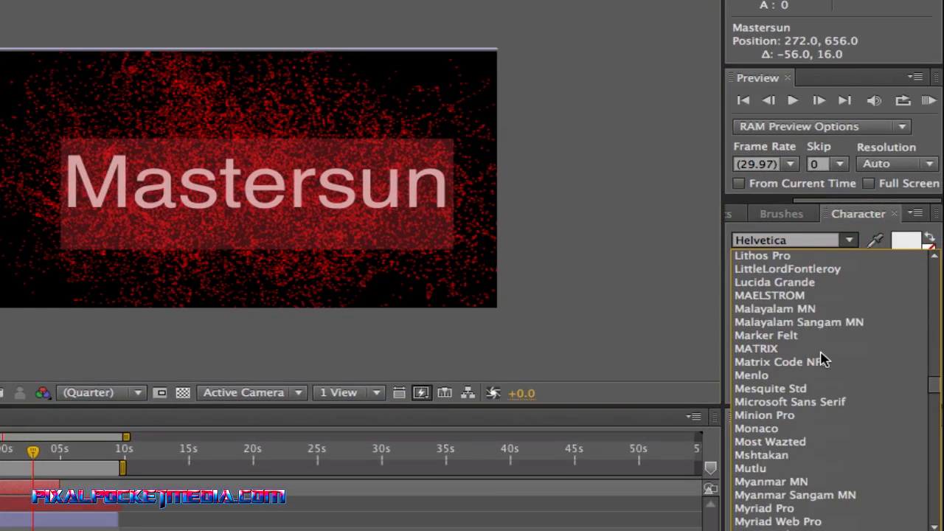
scroll(823, 359, "down", 3)
scroll(824, 360, "down", 4)
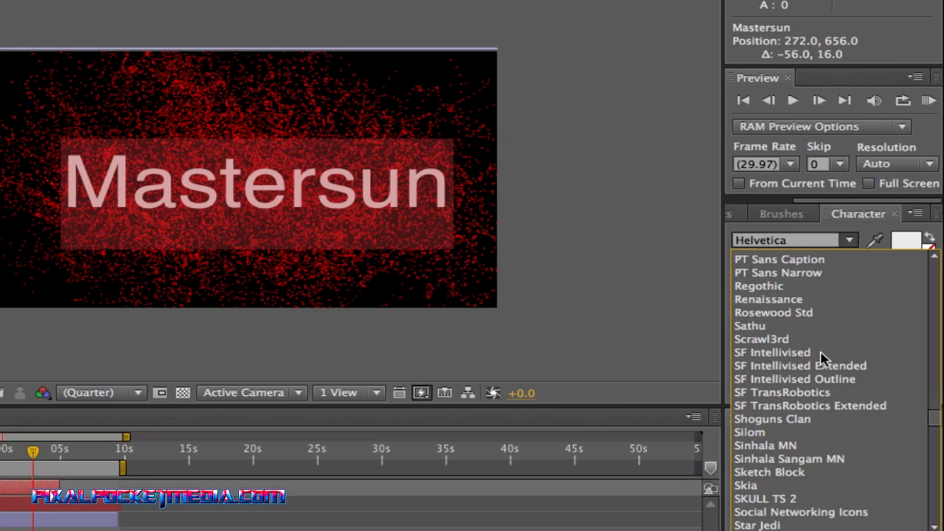
scroll(822, 358, "down", 2)
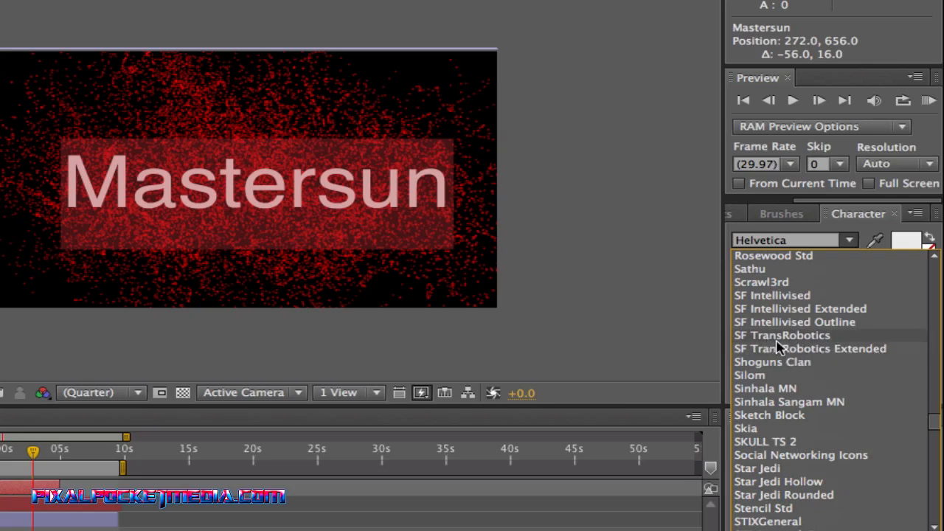
scroll(850, 351, "down", 4)
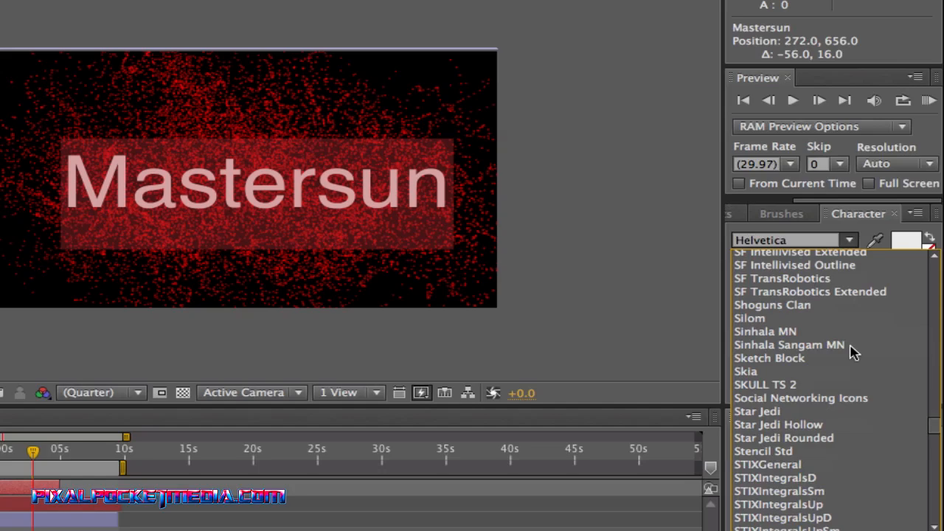
scroll(850, 351, "up", 10)
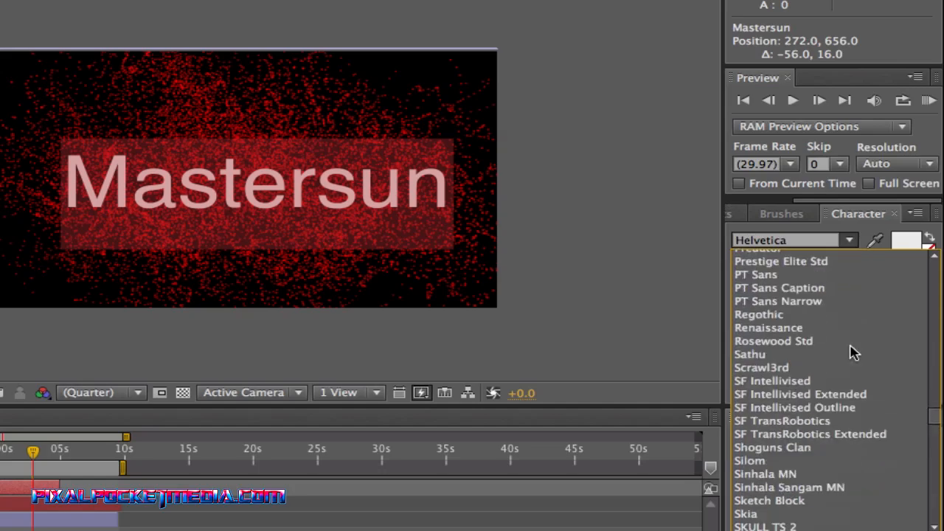
scroll(850, 351, "down", 20)
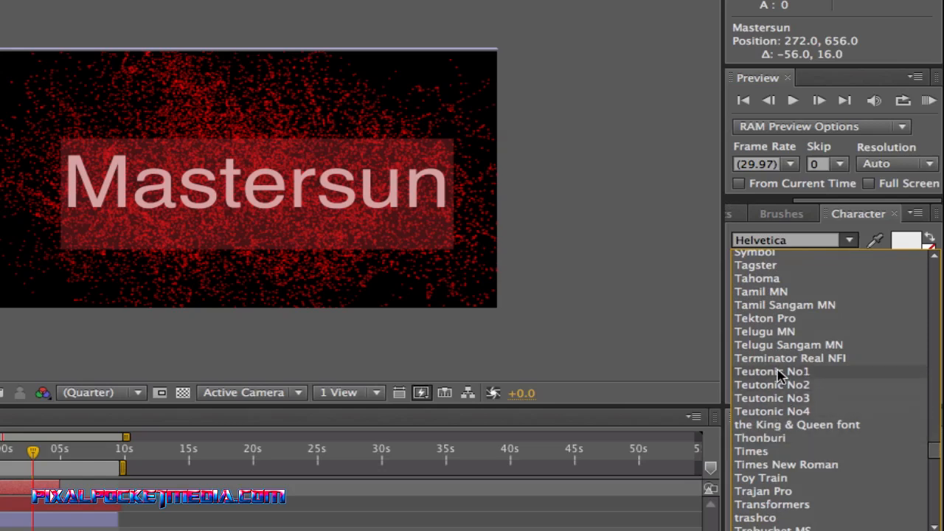
scroll(780, 361, "down", 2)
scroll(780, 362, "up", 4)
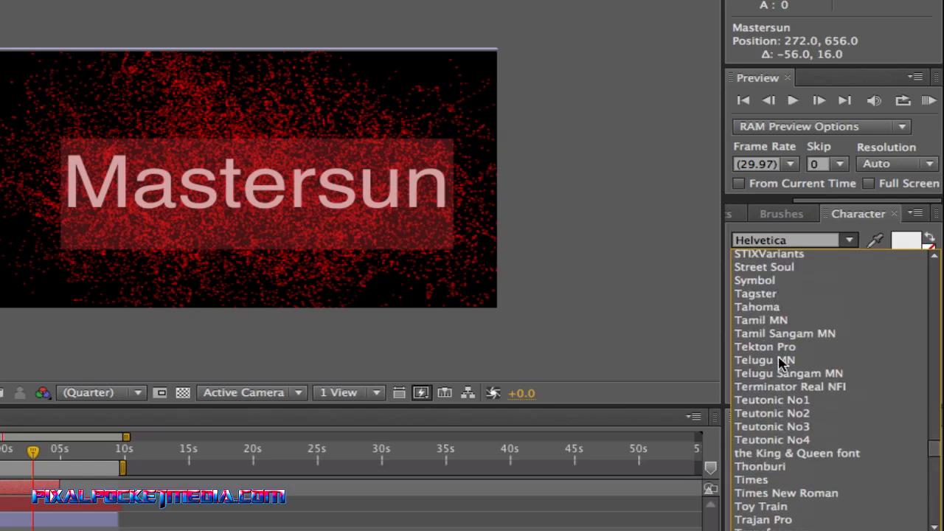
scroll(780, 376, "down", 5)
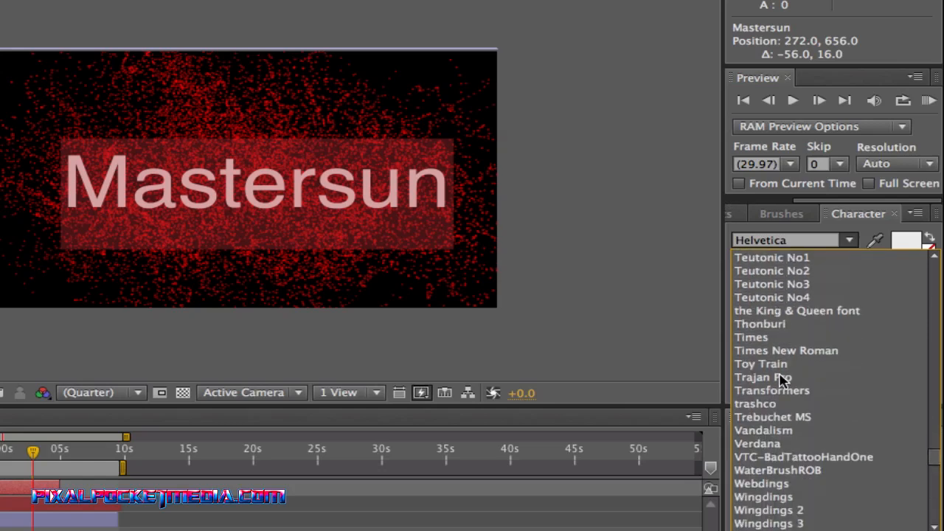
left_click(772, 390)
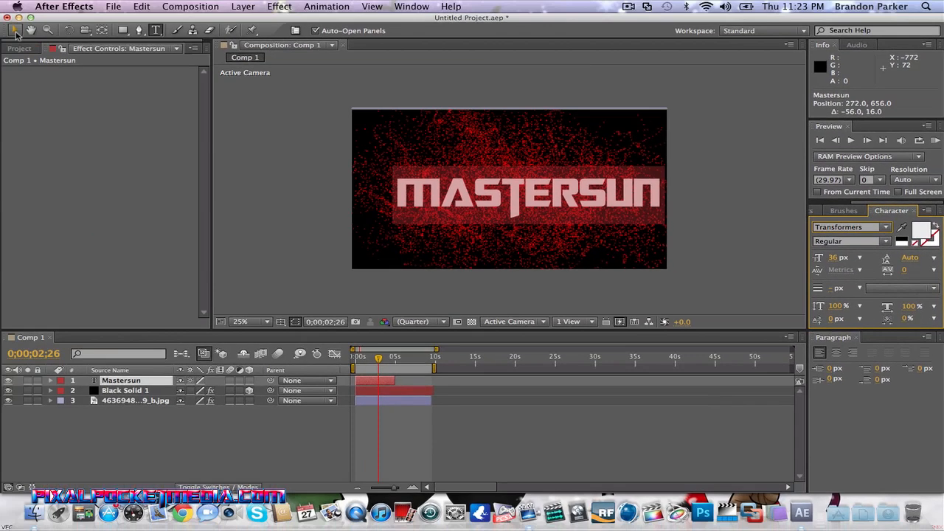
Reposition the Mastersun text to 200, 636 and place its layer below Black Solid 1 in the layer stack
left_click(15, 31)
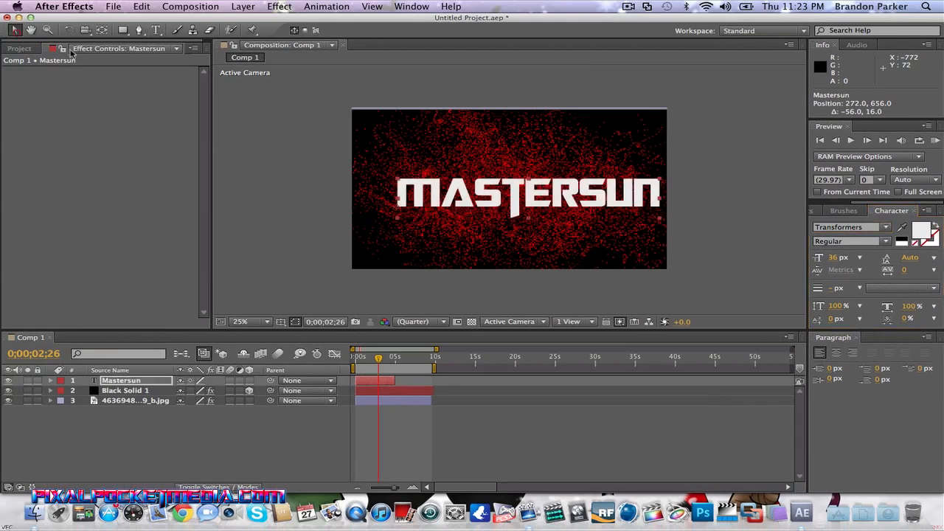
mouse_move(436, 199)
left_mouse_down()
mouse_move(413, 190)
mouse_move(425, 194)
left_mouse_up()
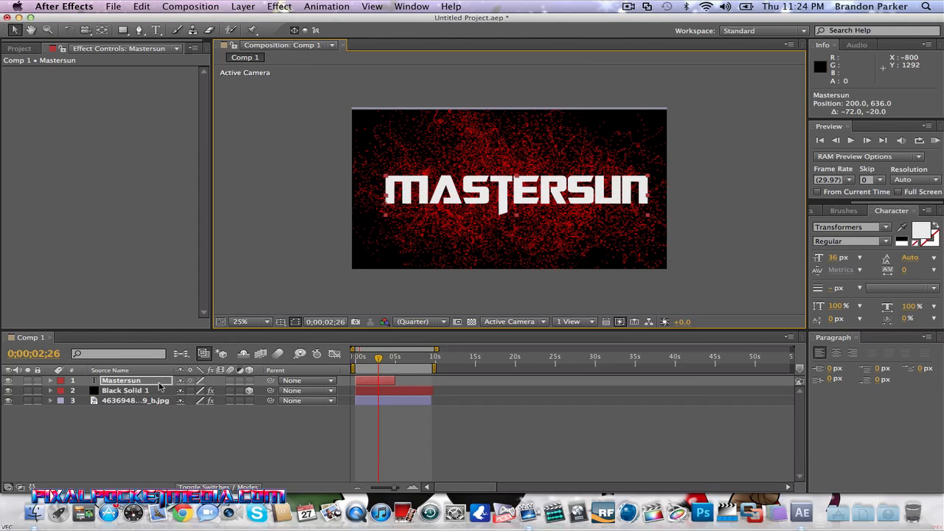
left_click_drag(140, 383, 138, 396)
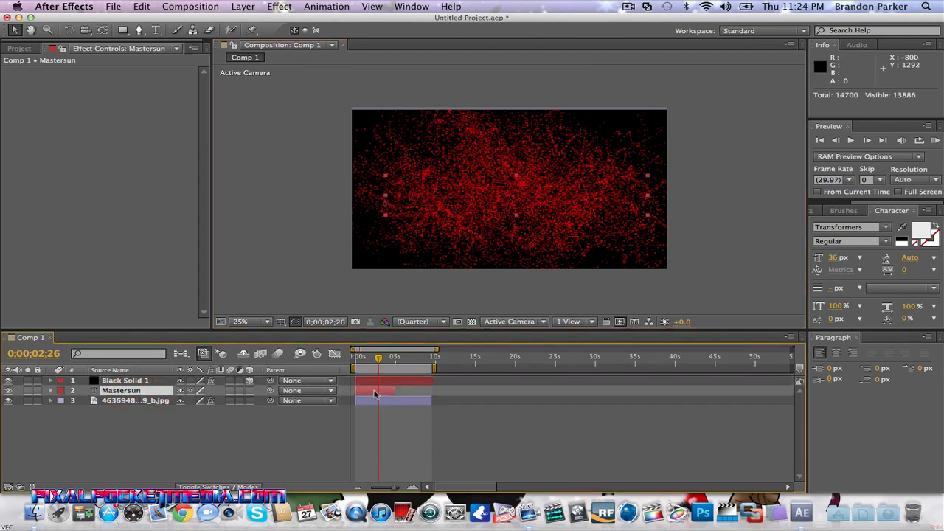
Make the Mastersun text a 3D layer and turn off the 3D switch of Black Solid 1
left_click(136, 381)
left_click(127, 391)
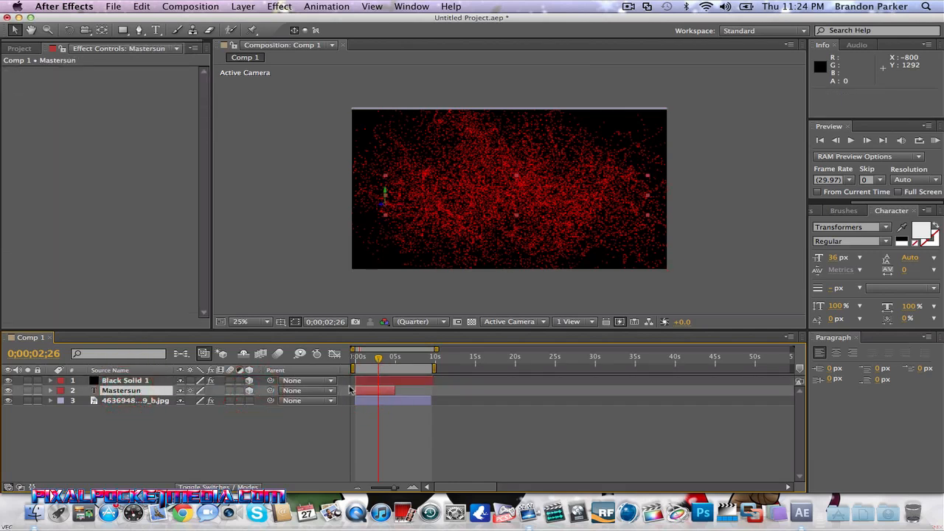
left_click(250, 381)
left_click(139, 381)
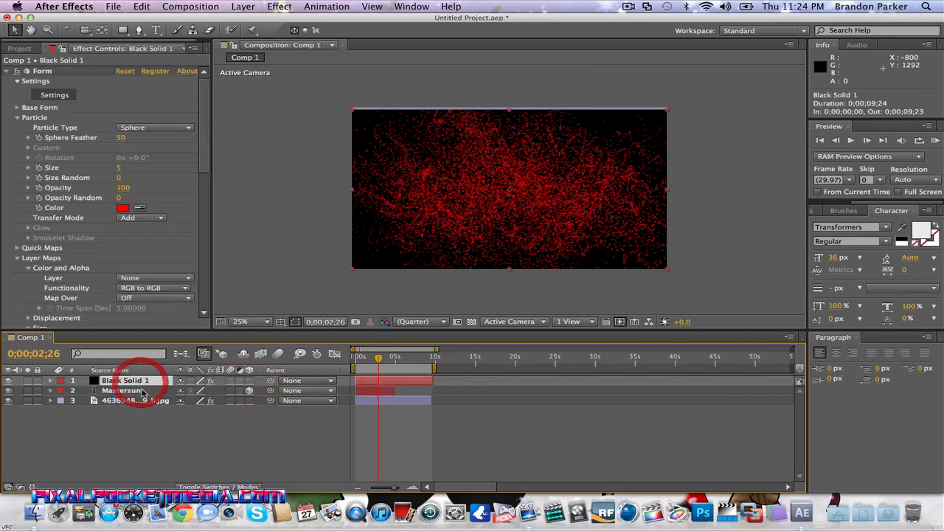
left_click(133, 391)
left_click(362, 382)
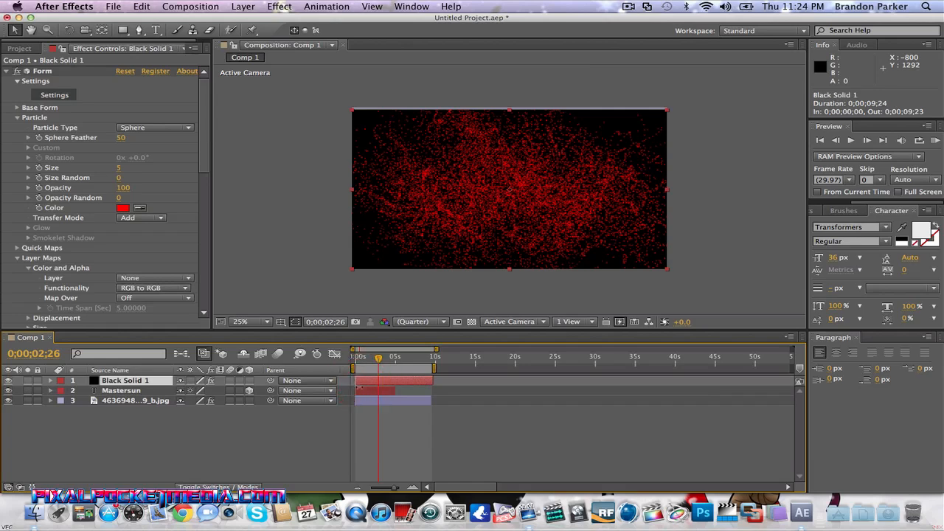
left_click(361, 390)
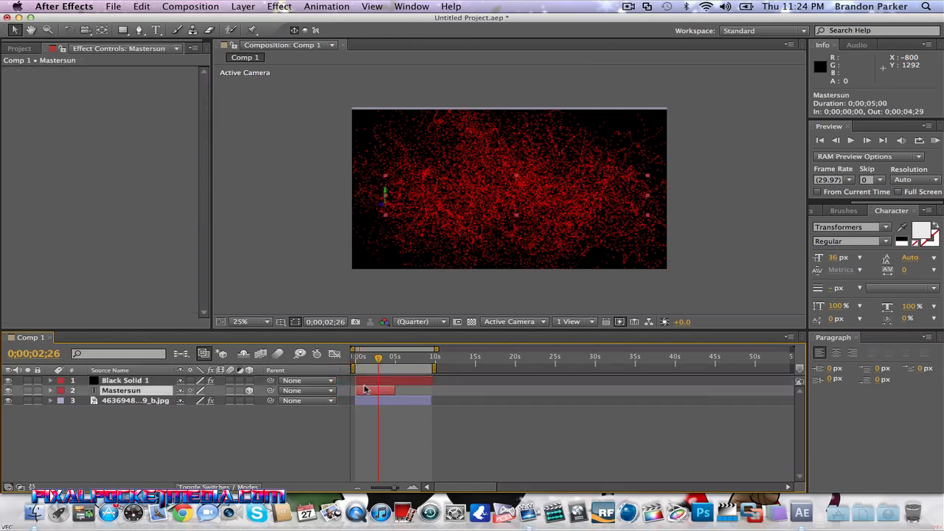
In Form's Color and Alpha layer map on Black Solid 1, set Layer to Mastersun and Map Over to XY, time=Z+time
left_click(369, 381)
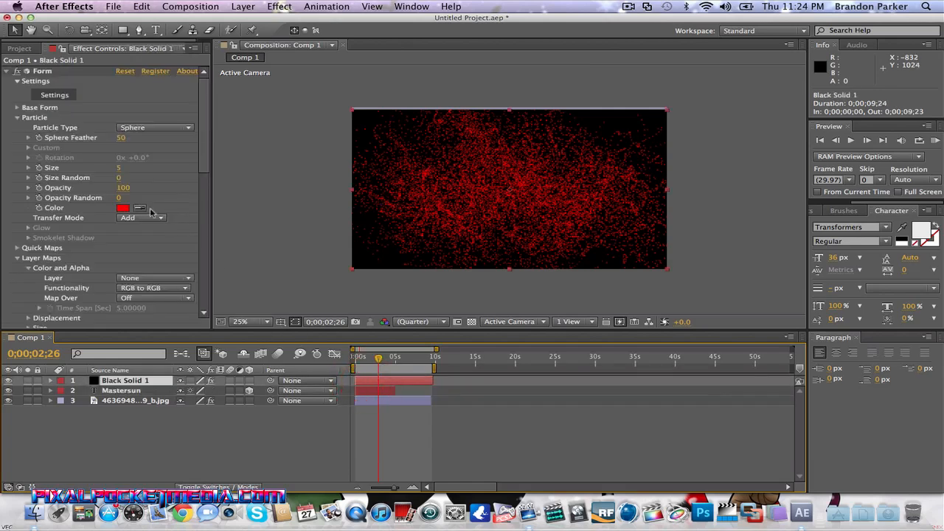
left_click(156, 279)
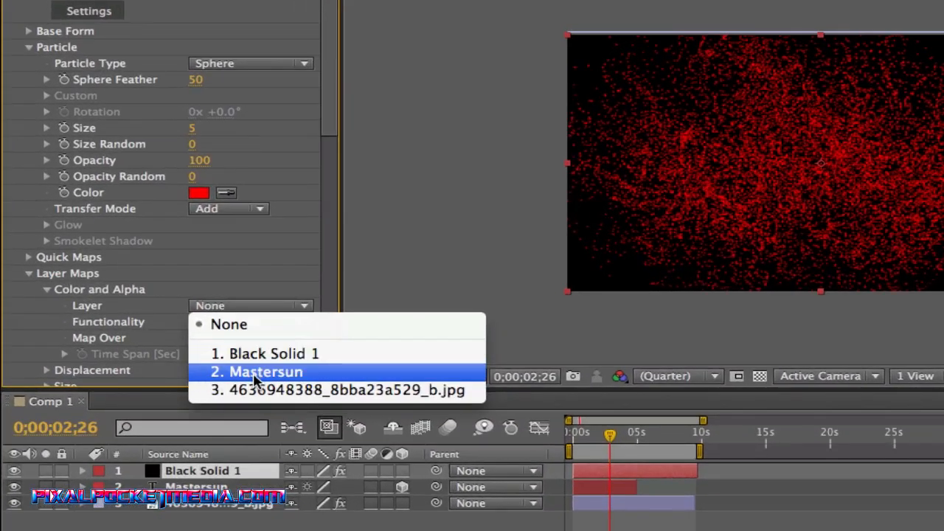
left_click(254, 376)
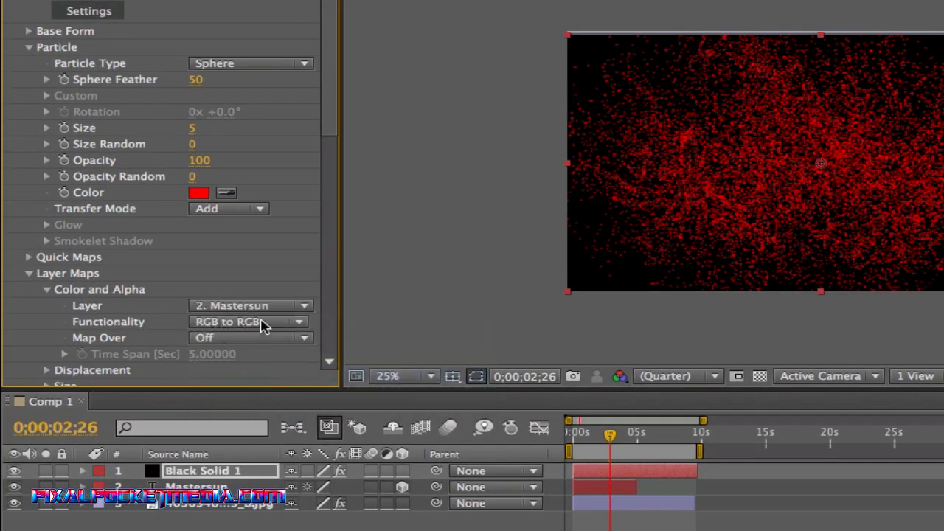
left_click(220, 339)
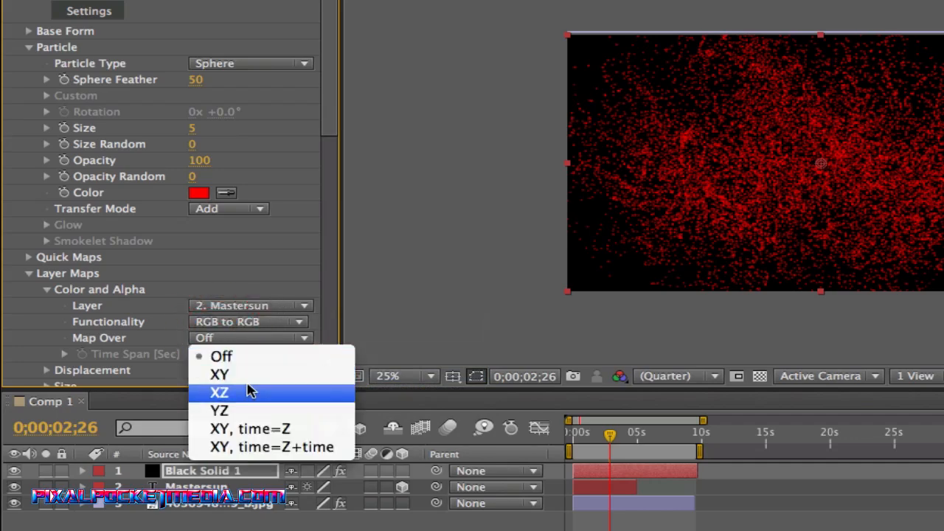
left_click(280, 447)
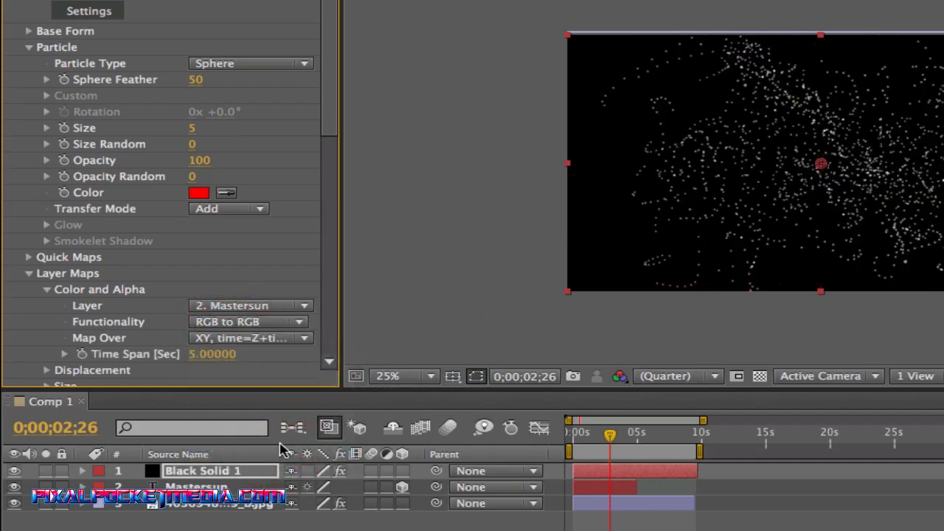
At the start of the composition, recolor the Mastersun text to blue 000CFF and extend its layer to match Black Solid 1's length
left_click(575, 441)
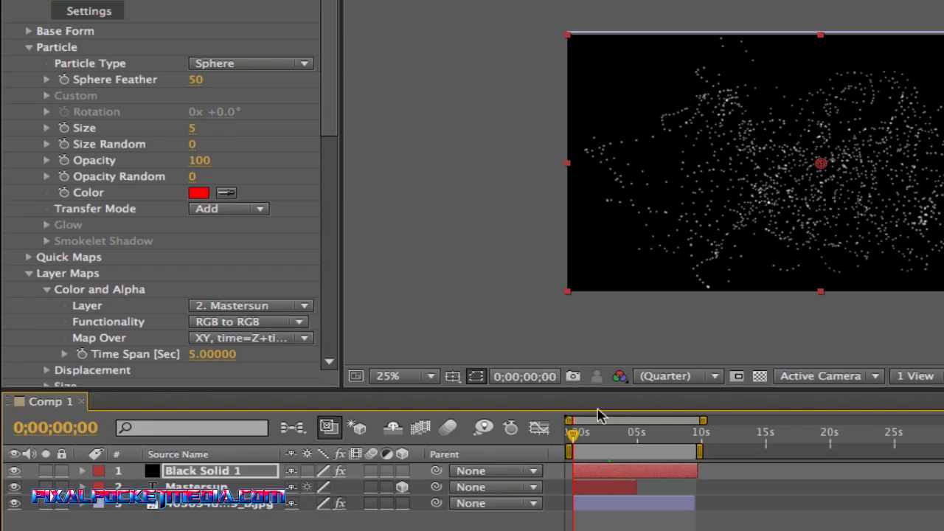
left_click(590, 490)
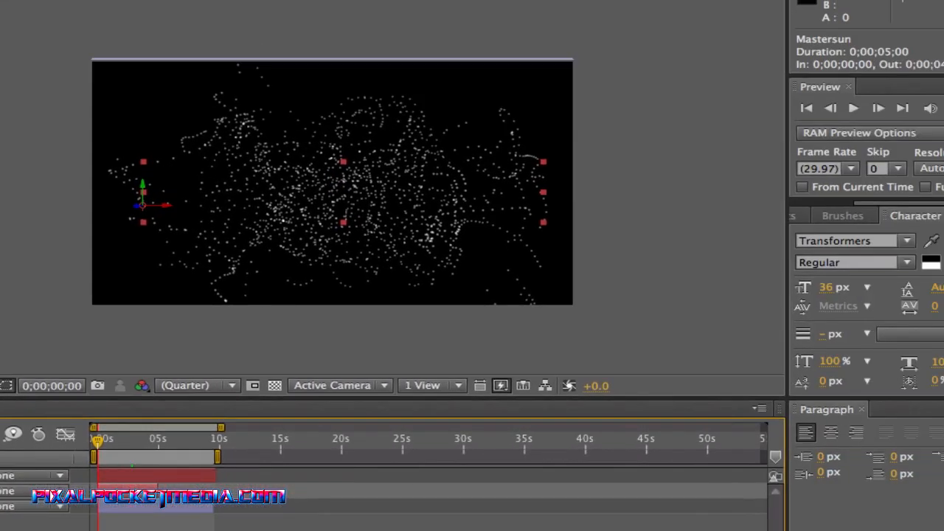
left_click(910, 249)
left_click(215, 379)
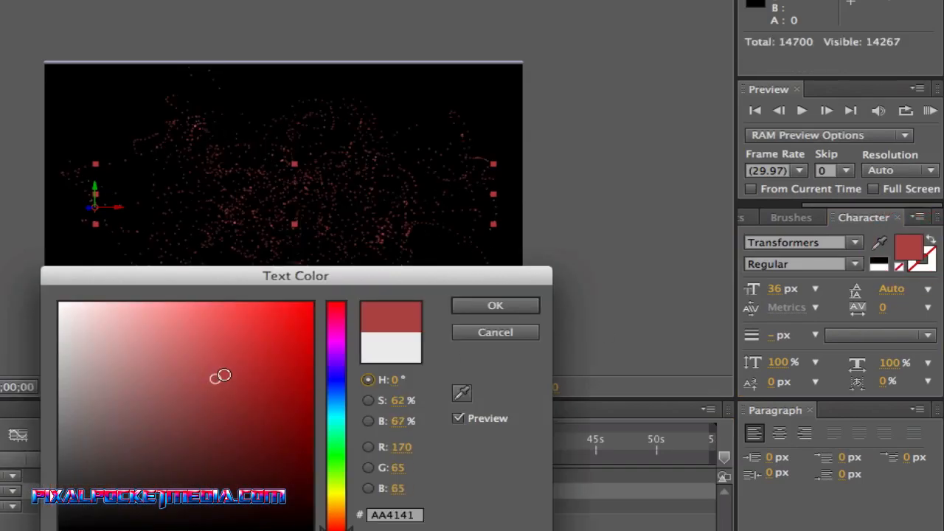
mouse_move(212, 379)
left_mouse_down()
mouse_move(343, 310)
mouse_move(361, 263)
mouse_move(318, 328)
left_mouse_up()
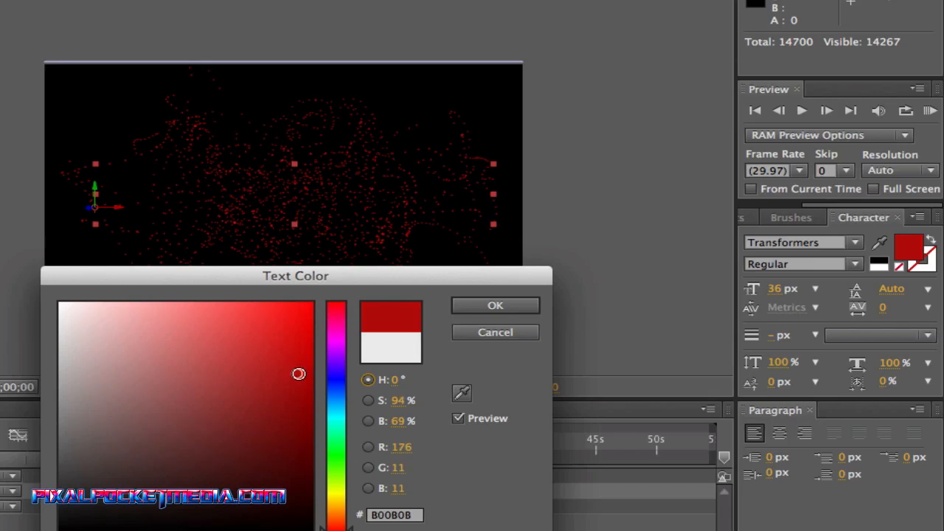
mouse_move(339, 522)
left_mouse_down()
mouse_move(354, 379)
mouse_move(358, 400)
mouse_move(366, 384)
left_mouse_up()
left_click_drag(295, 371, 331, 266)
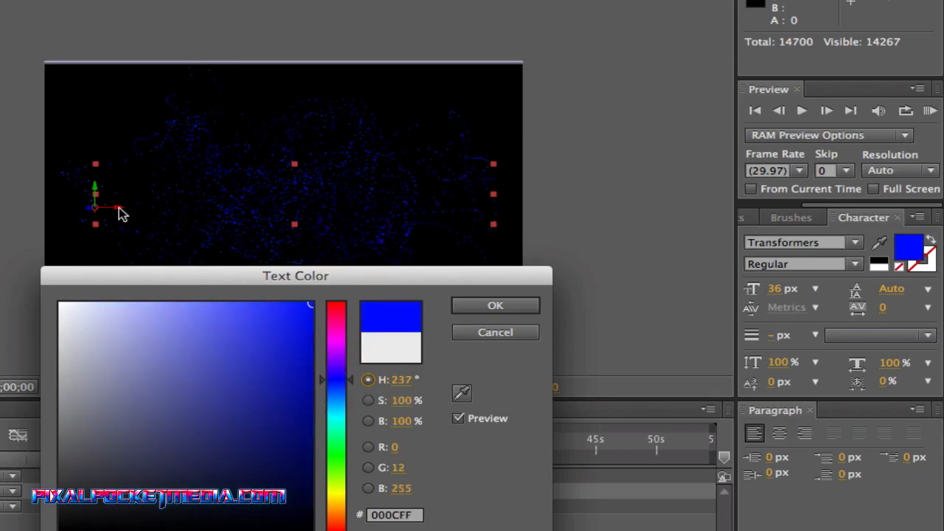
left_click(501, 308)
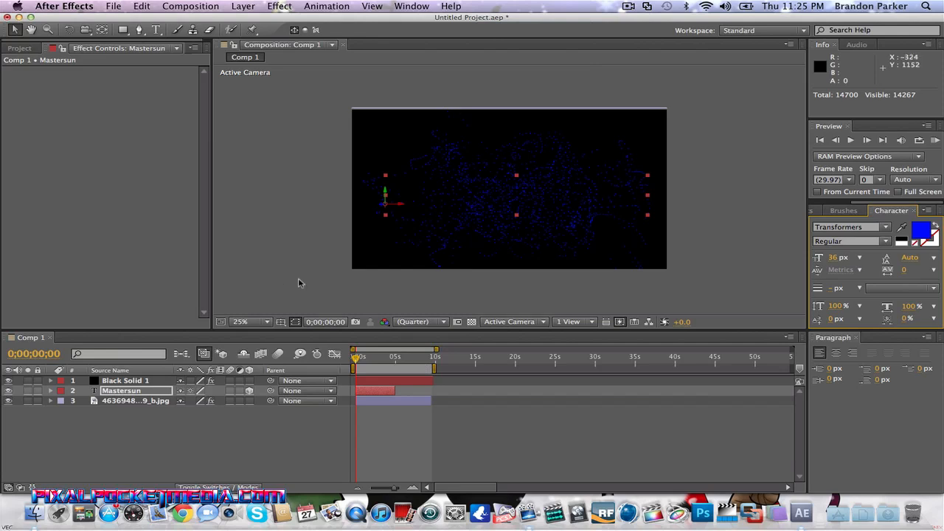
left_click_drag(394, 391, 433, 380)
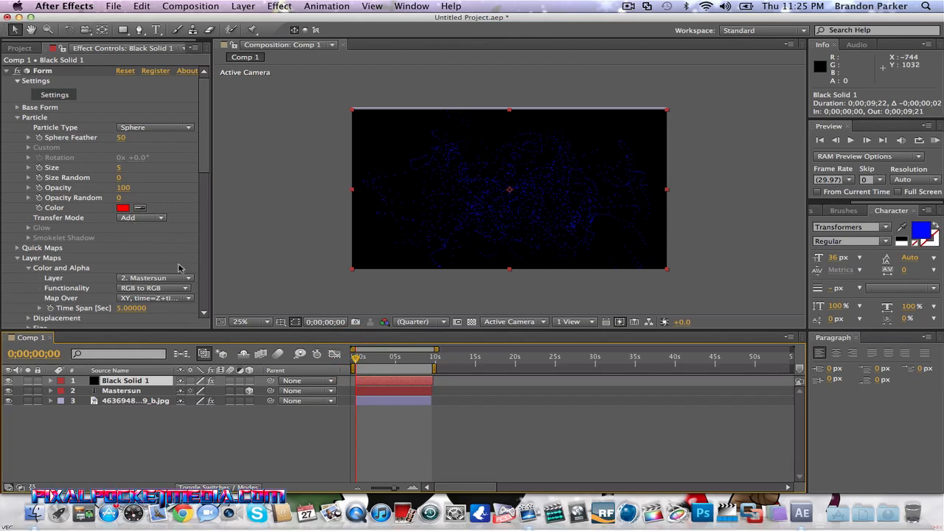
Keep Form's particle Transfer Mode at Add and collapse the Layer Maps settings of Black Solid 1
left_click(130, 219)
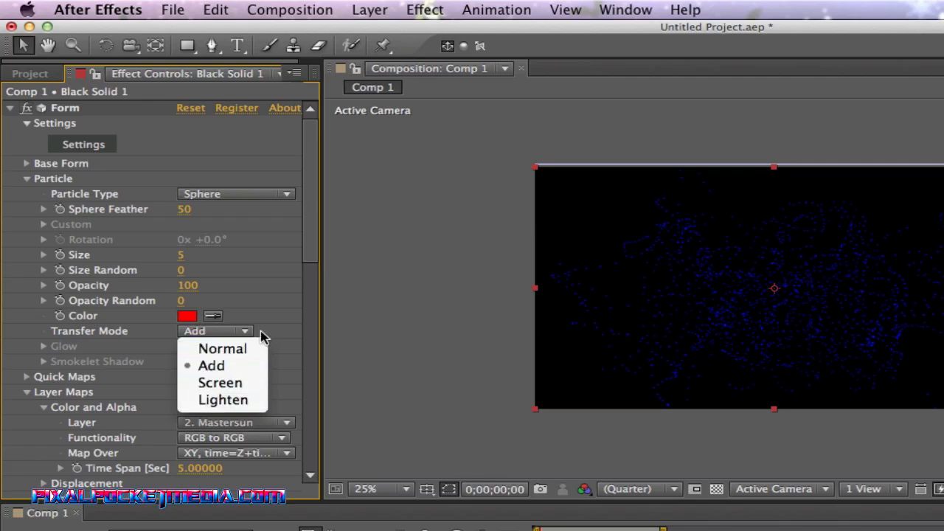
left_click(199, 330)
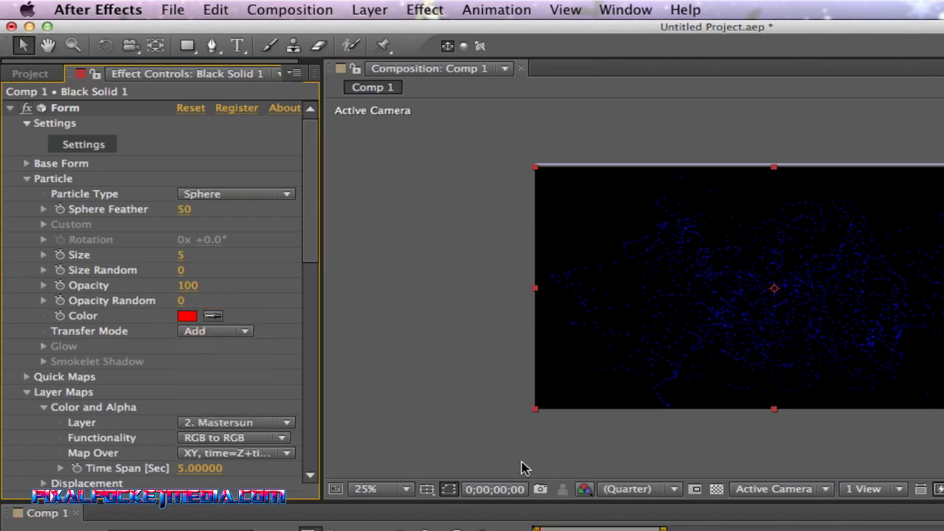
left_click_drag(317, 238, 326, 212)
left_click(25, 392)
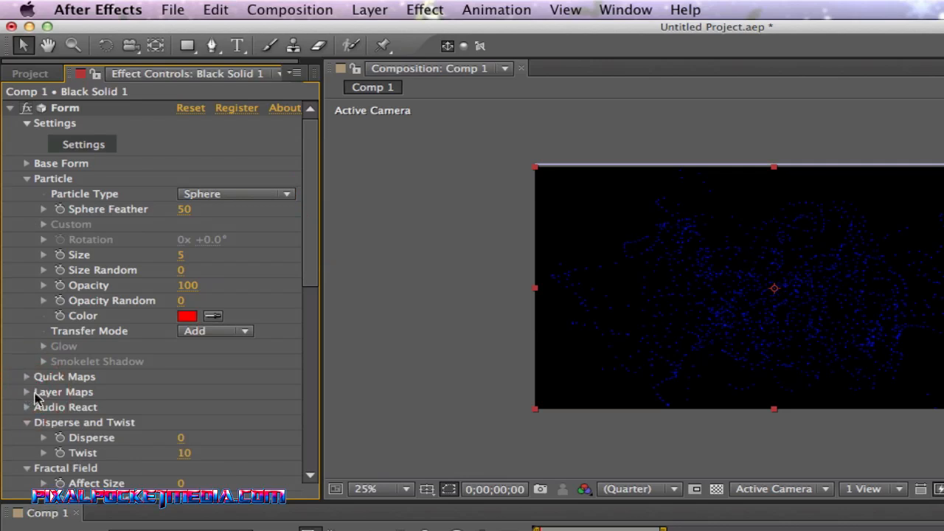
Reduce the Fractal Field Displace of Black Solid 1's Form effect to 172
scroll(96, 404, "down", 5)
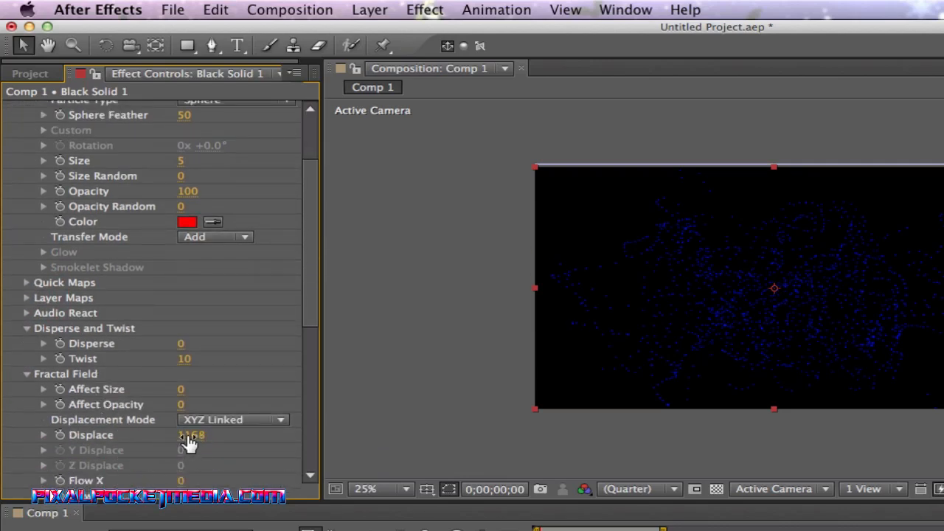
left_click_drag(190, 441, 100, 441)
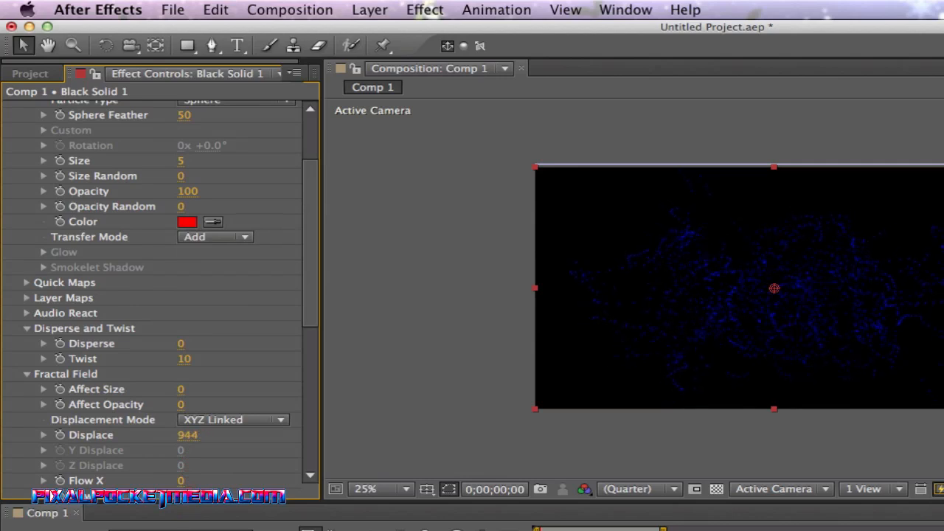
left_click_drag(177, 504, 173, 504)
left_click_drag(188, 441, 70, 457)
mouse_move(188, 435)
left_mouse_down()
mouse_move(148, 436)
mouse_move(175, 464)
mouse_move(52, 464)
mouse_move(162, 435)
mouse_move(28, 435)
mouse_move(207, 435)
mouse_move(219, 514)
mouse_move(264, 418)
mouse_move(310, 221)
mouse_move(395, 28)
mouse_move(279, 417)
left_mouse_up()
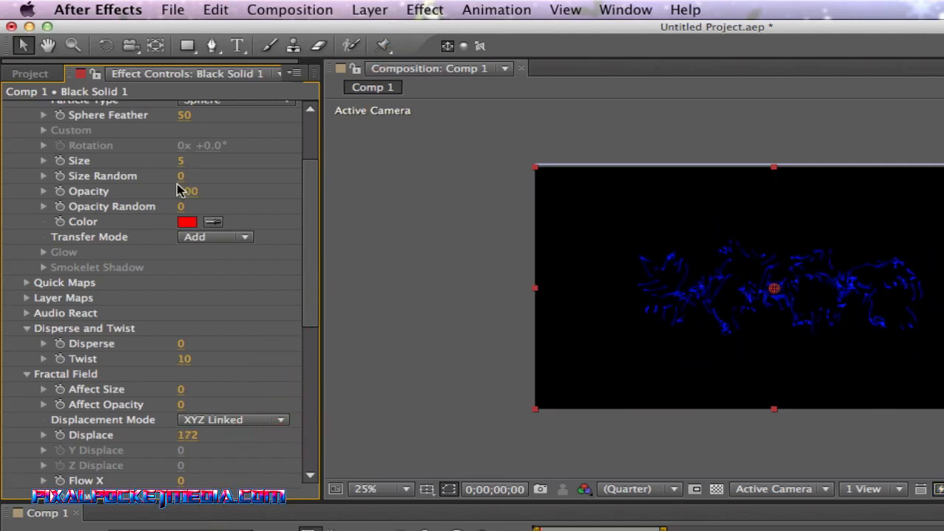
Set Form's Twist in the Disperse and Twist settings of Black Solid 1 to 0
scroll(166, 192, "up", 6)
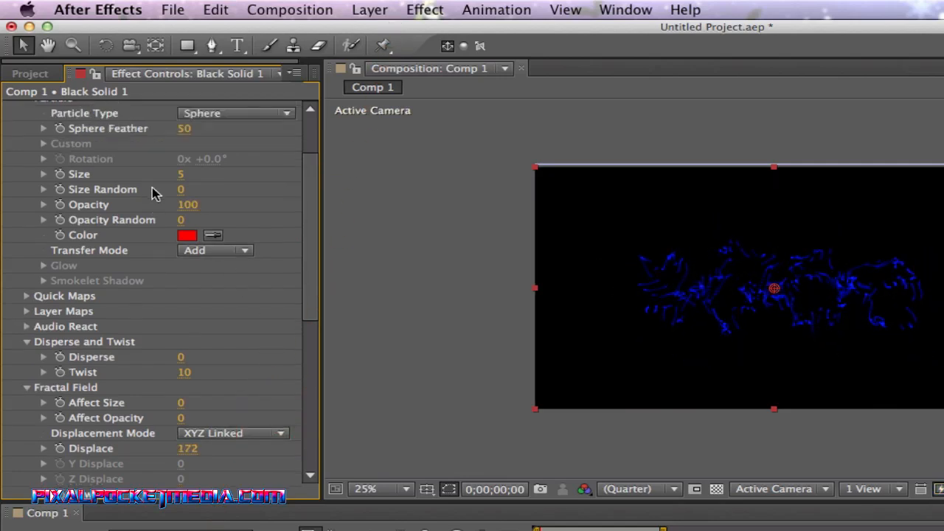
scroll(155, 193, "down", 2)
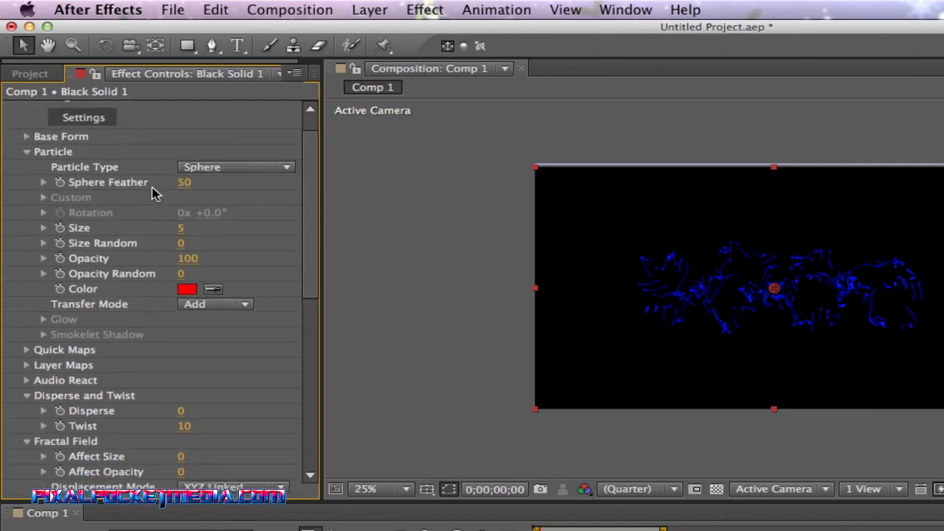
left_click_drag(182, 426, 191, 516)
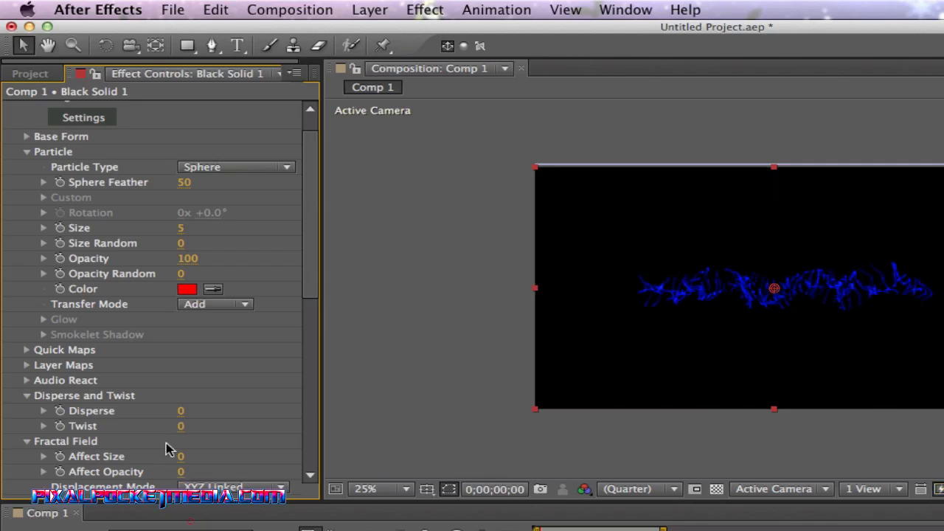
Set Form's Fractal Field Displace on Black Solid 1 to 0
scroll(160, 439, "down", 3)
scroll(159, 441, "down", 1)
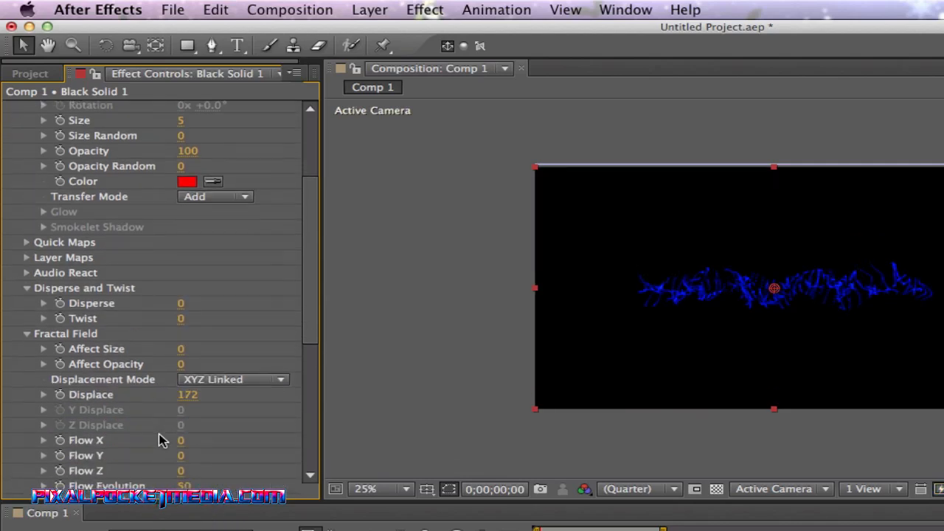
left_click_drag(186, 398, 158, 438)
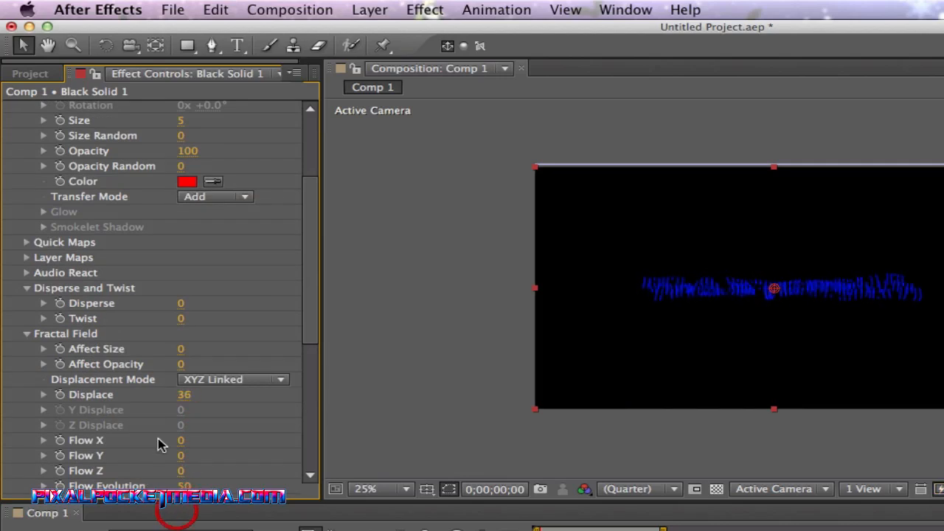
left_click(184, 395)
key("BackSpace")
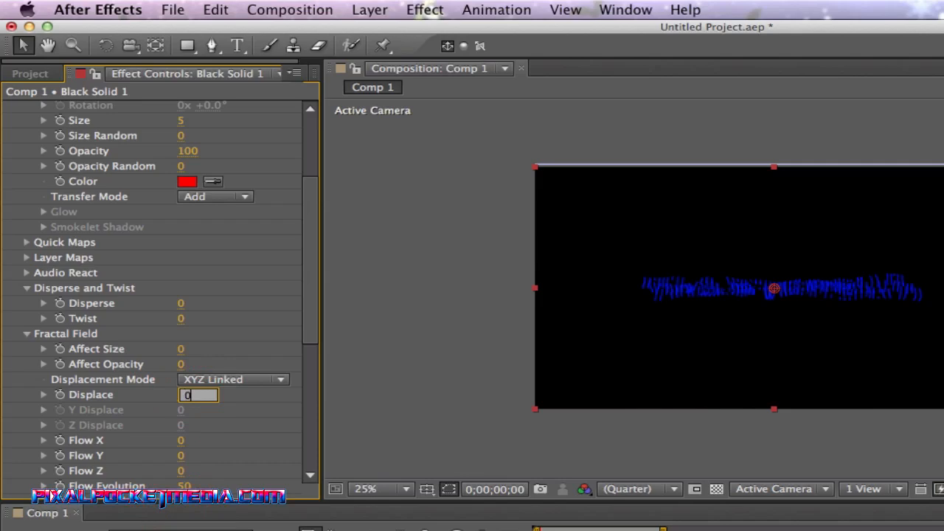
type("0")
key("Return")
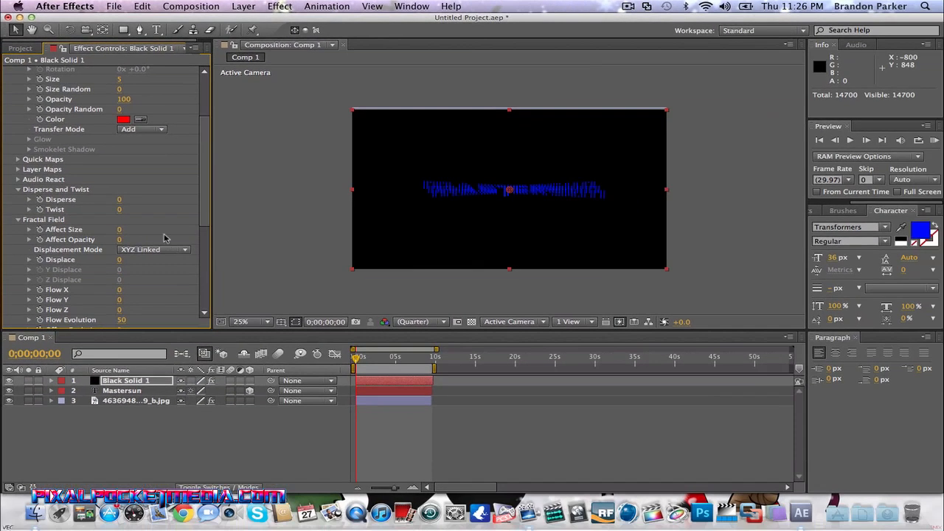
In Form's Base Form settings on Black Solid 1, set Particles in Z to 1
scroll(253, 342, "up", 2)
scroll(166, 225, "up", 3)
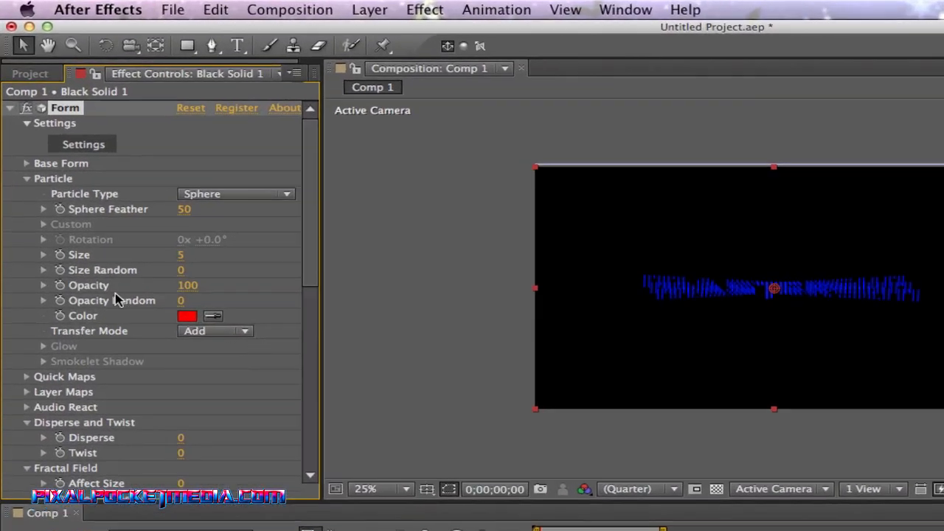
left_click(22, 166)
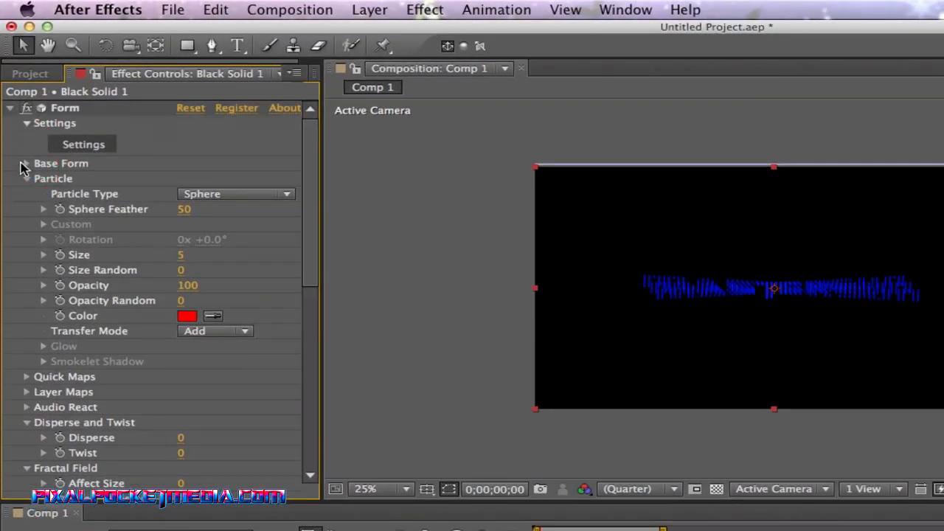
left_click(26, 165)
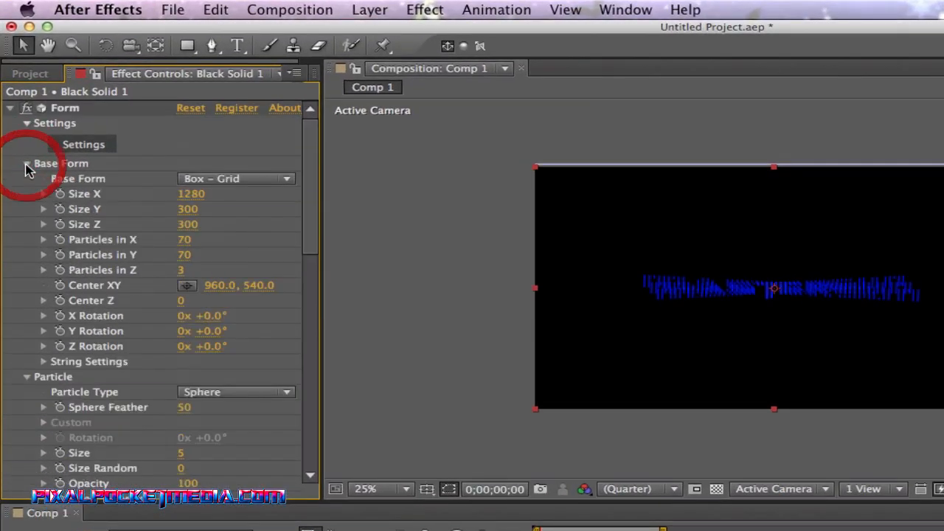
left_click(184, 270)
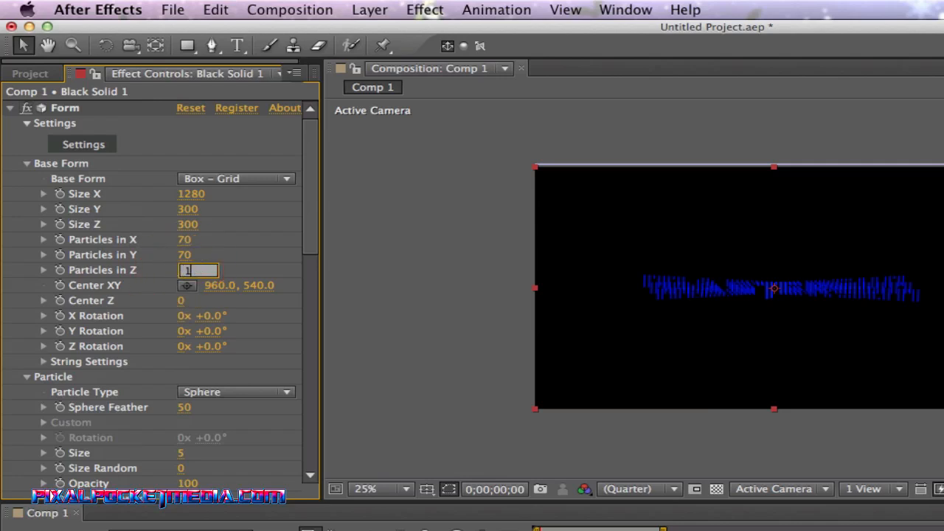
left_click(774, 288)
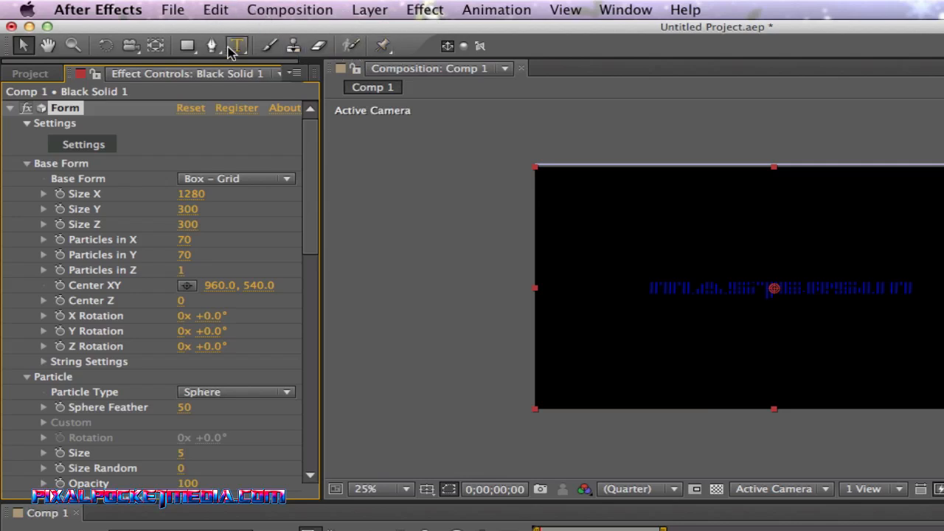
Add a new two-node camera layer named Camera 1 with the 50mm preset to Comp 1
left_click(379, 10)
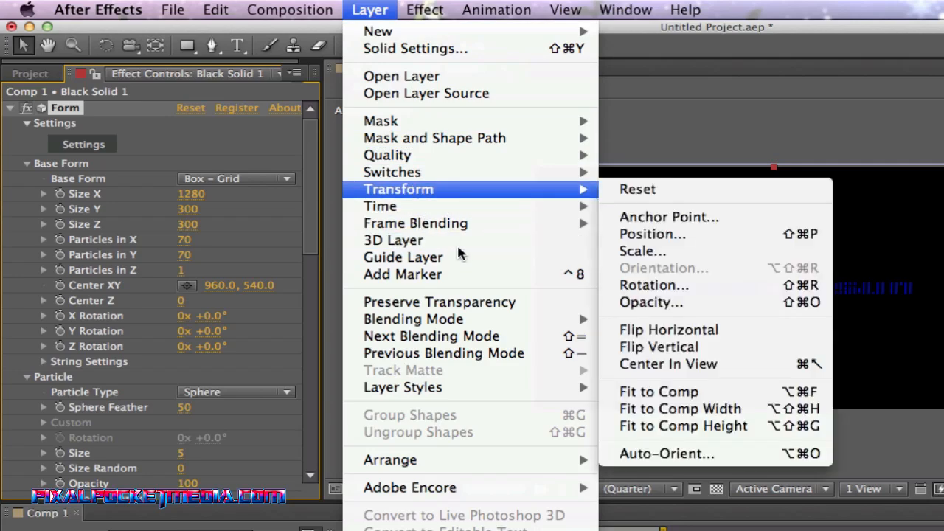
mouse_move(424, 33)
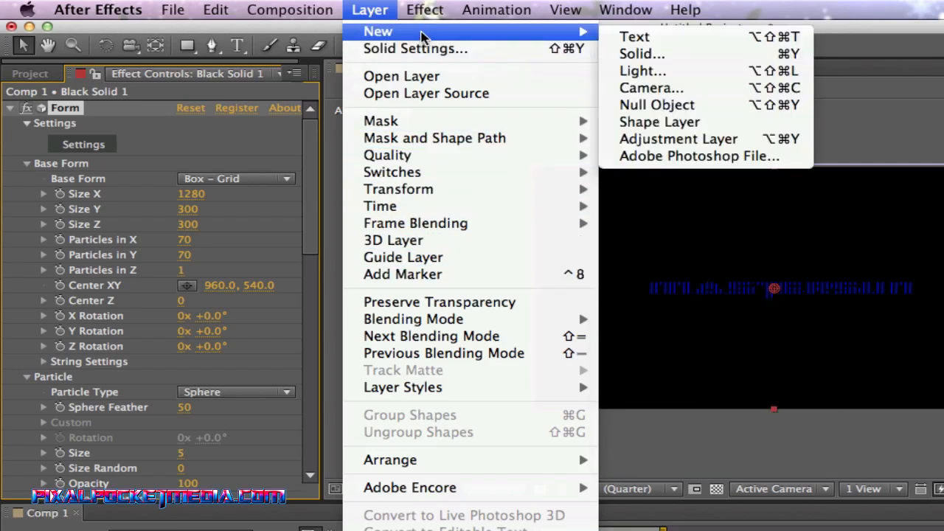
left_click(732, 89)
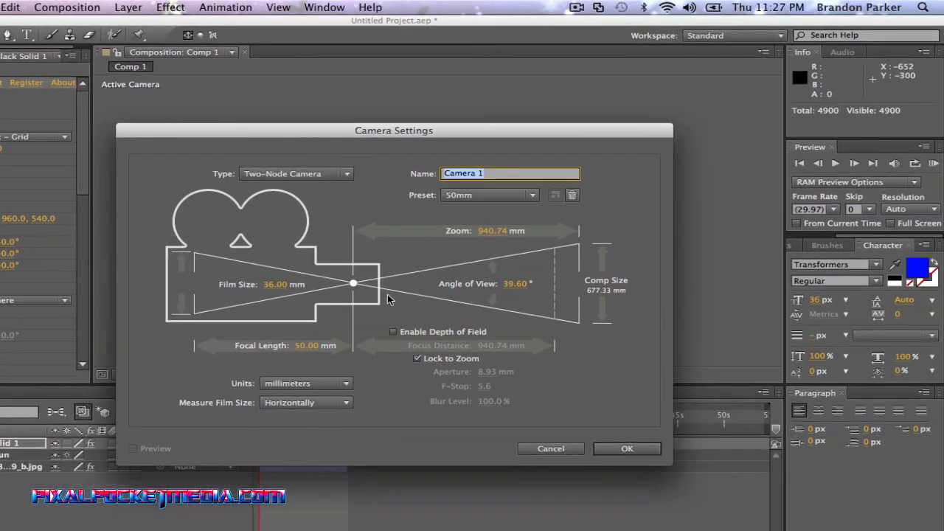
left_click(621, 450)
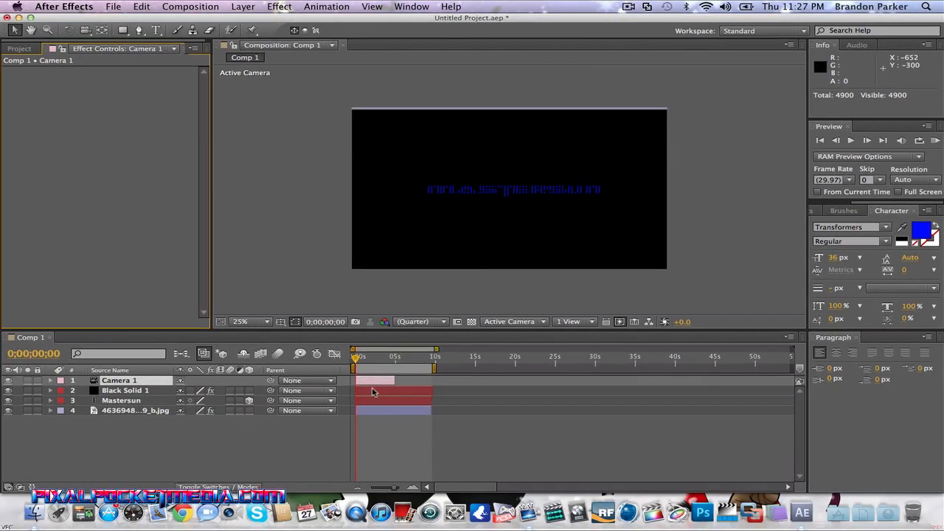
At 0;00;00;00, keyframe Camera 1's Point of Interest, Position, Orientation and X, Y and Z Rotation
left_click(372, 380)
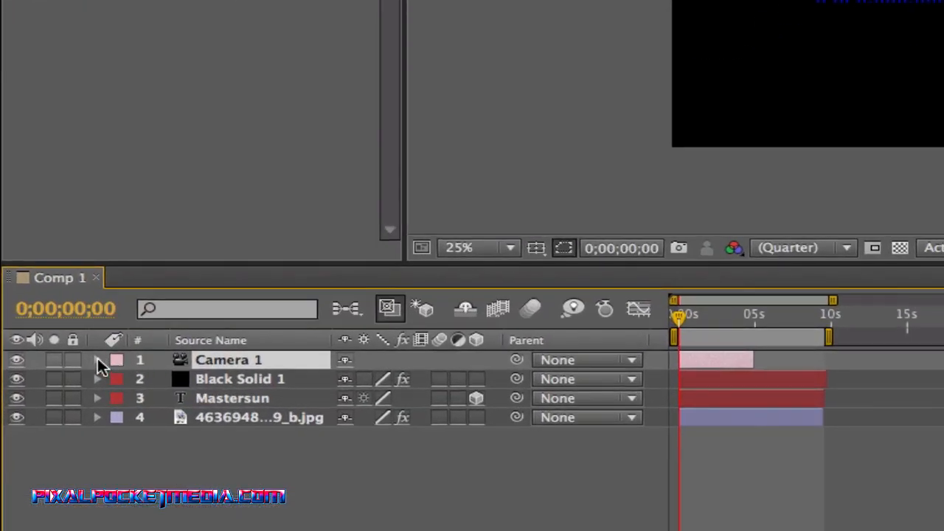
left_click(97, 359)
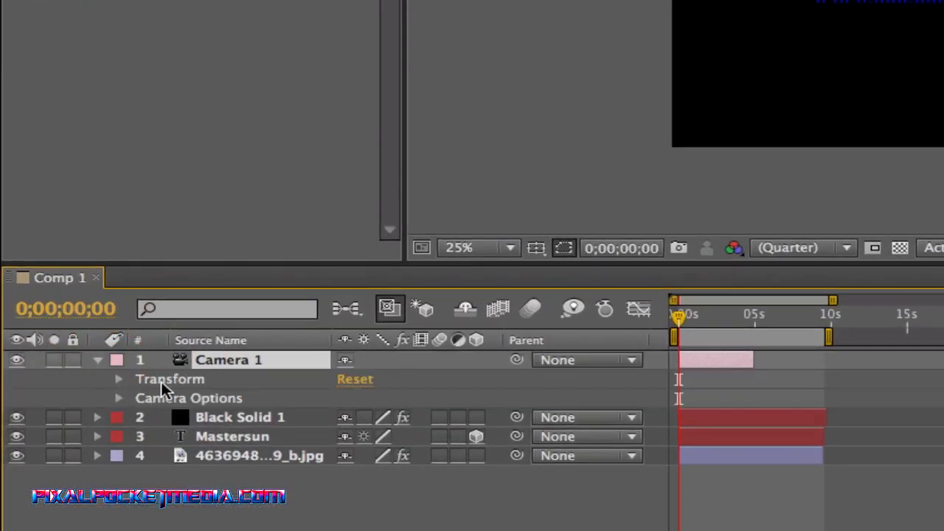
left_click(118, 379)
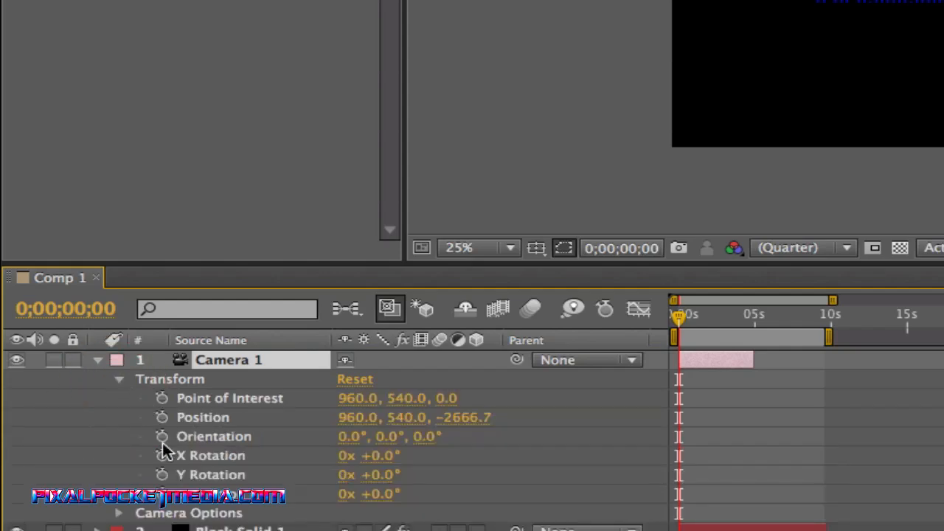
left_click(162, 474)
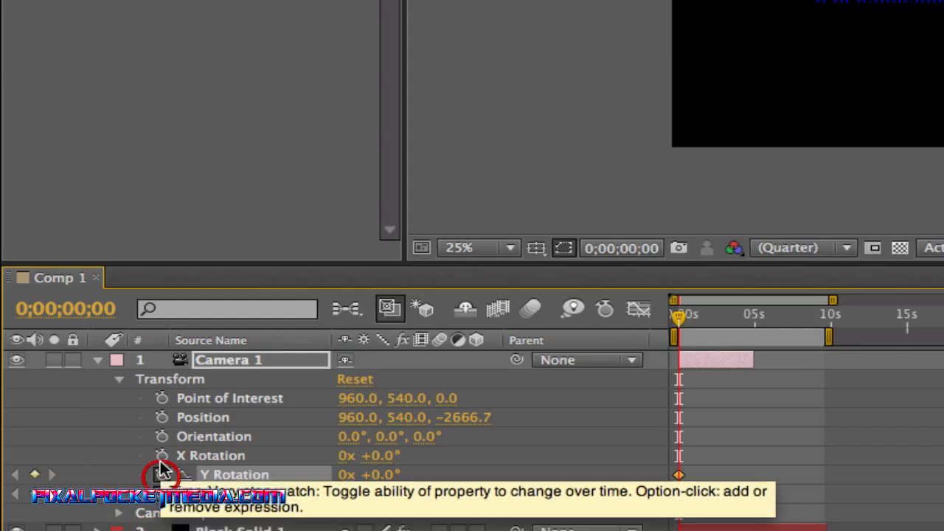
left_click(161, 455)
left_click(161, 436)
left_click(161, 417)
left_click(162, 397)
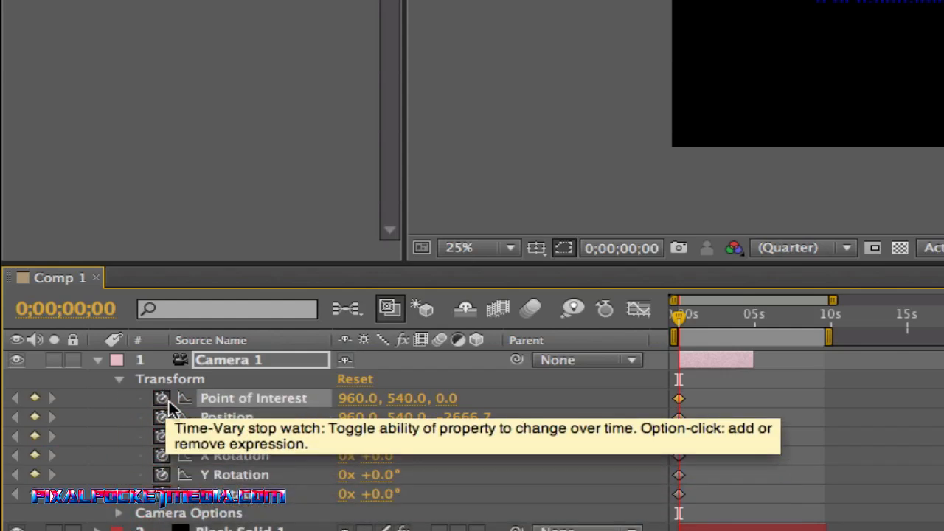
Turn on automatic keyframing of modified properties in Comp 1's timeline
left_click(605, 309)
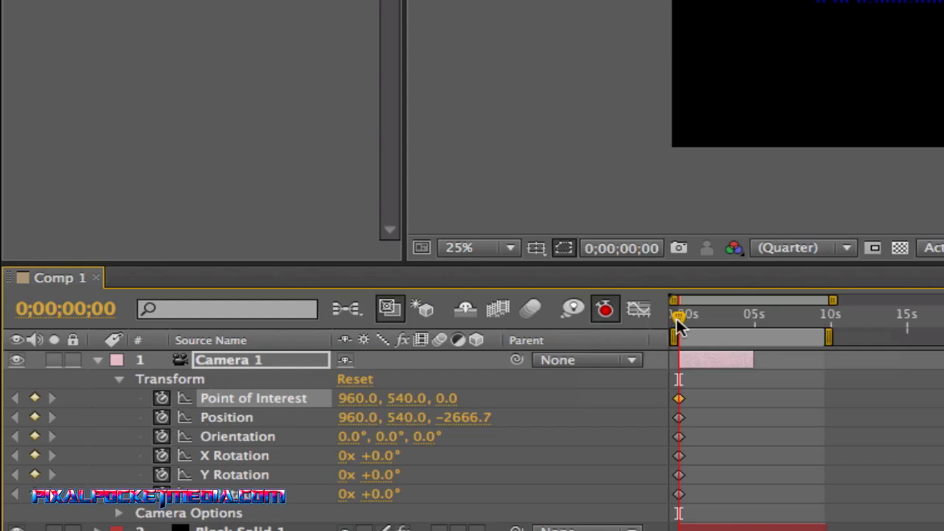
scroll(108, 446, "down", 1)
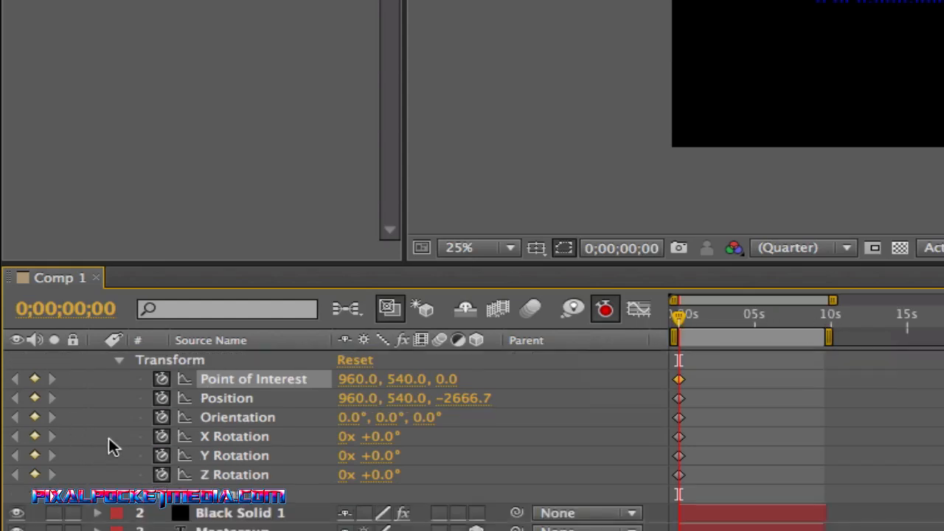
scroll(109, 446, "up", 1)
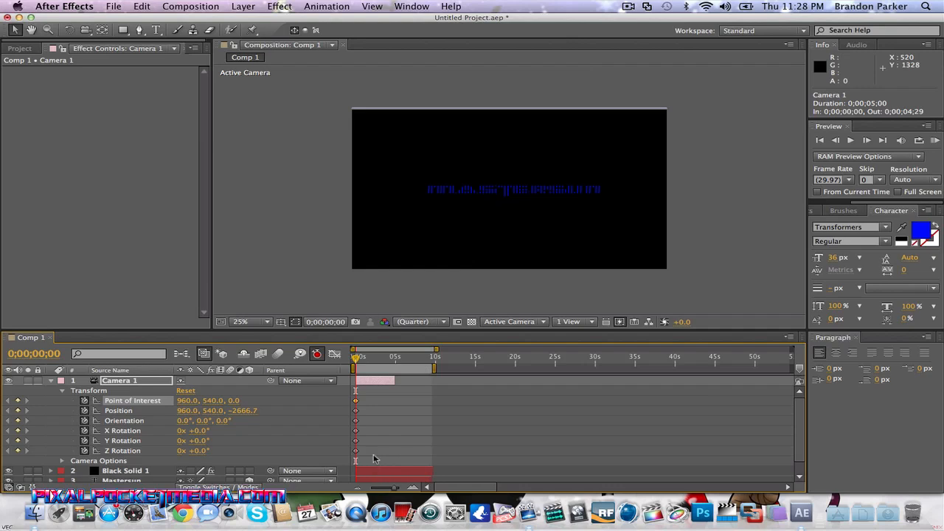
At 0;00;04;13, orbit Camera 1 around the particle text with the Unified Camera Tool to about position 1625.2, 1076.7, 2047.4
left_click(390, 361)
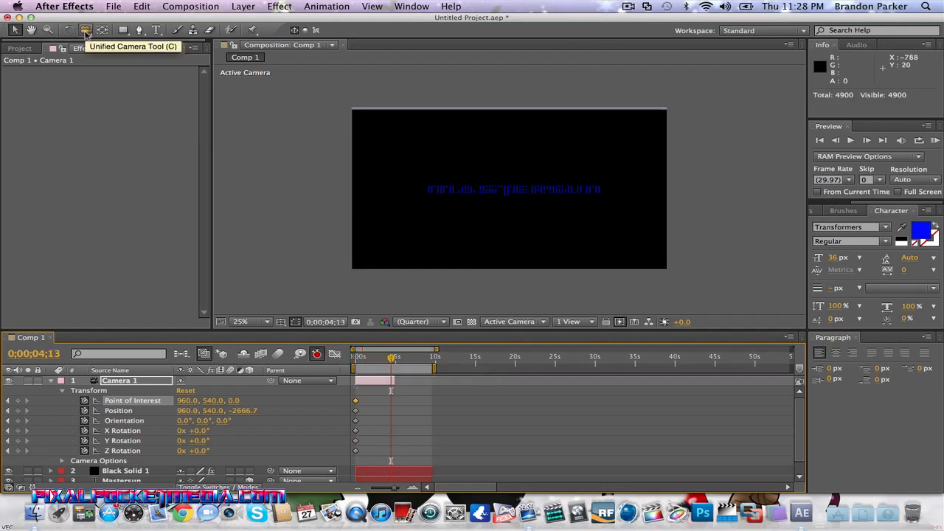
left_click(84, 30)
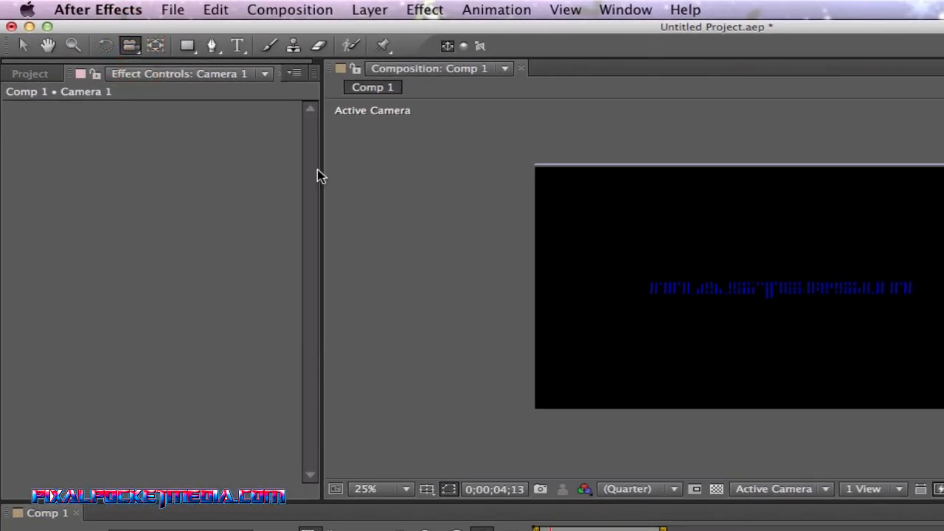
left_click(602, 304)
left_click_drag(602, 305, 624, 263)
left_click_drag(432, 150, 691, 149)
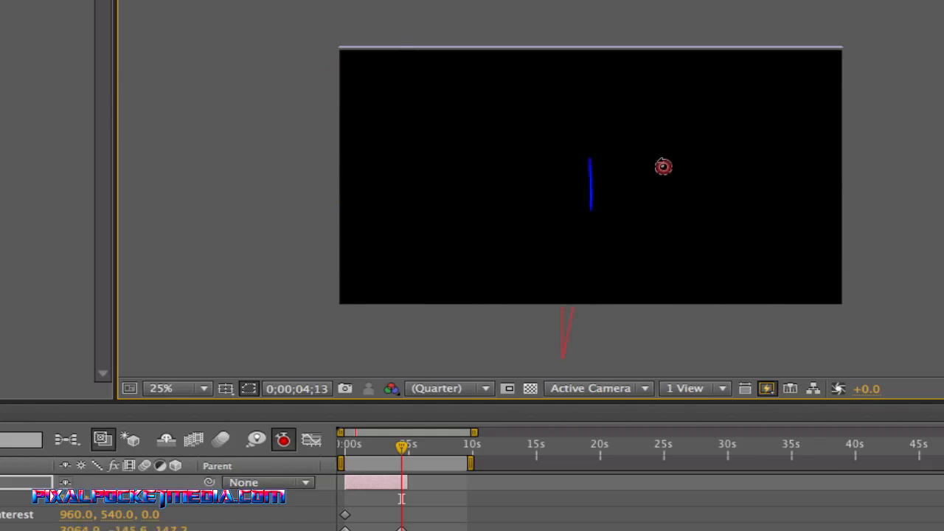
left_click_drag(598, 159, 637, 154)
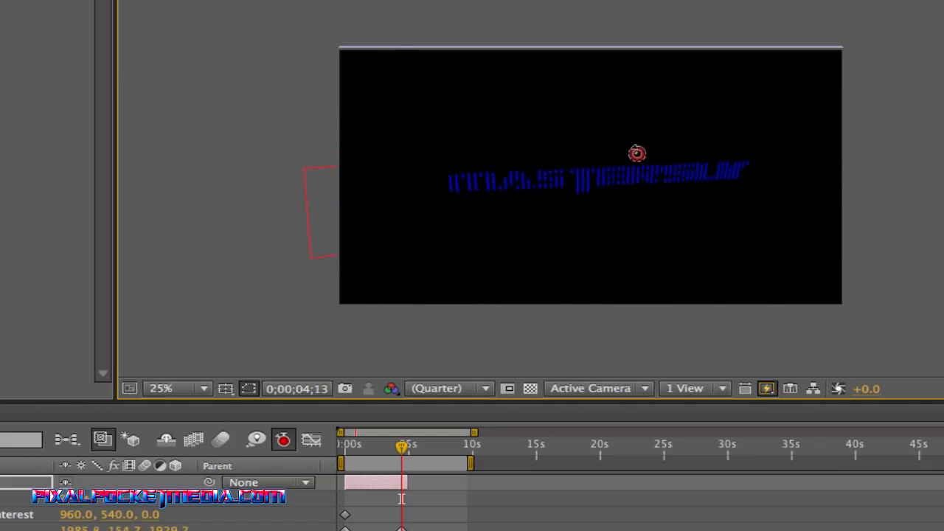
left_click_drag(715, 150, 620, 131)
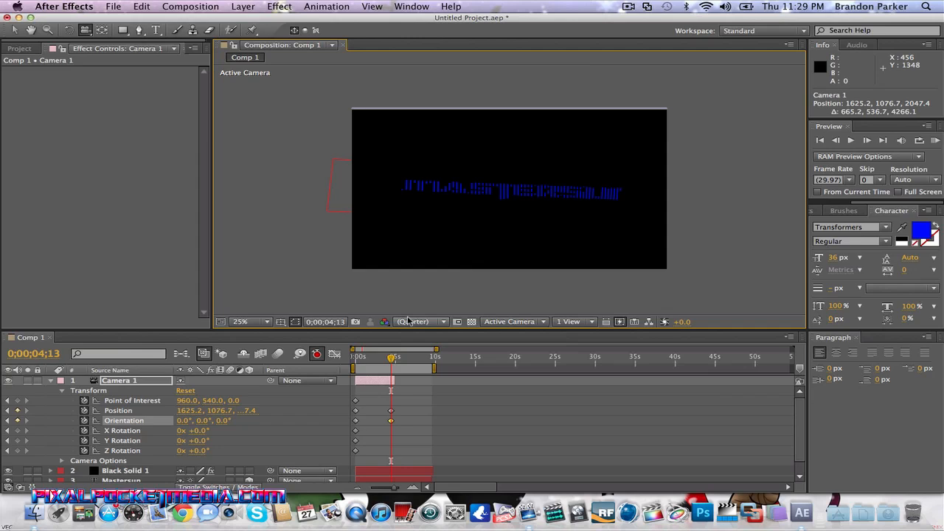
Scrub through roughly the first two seconds of Comp 1 to preview Camera 1's animated move around the particle text
left_click(373, 360)
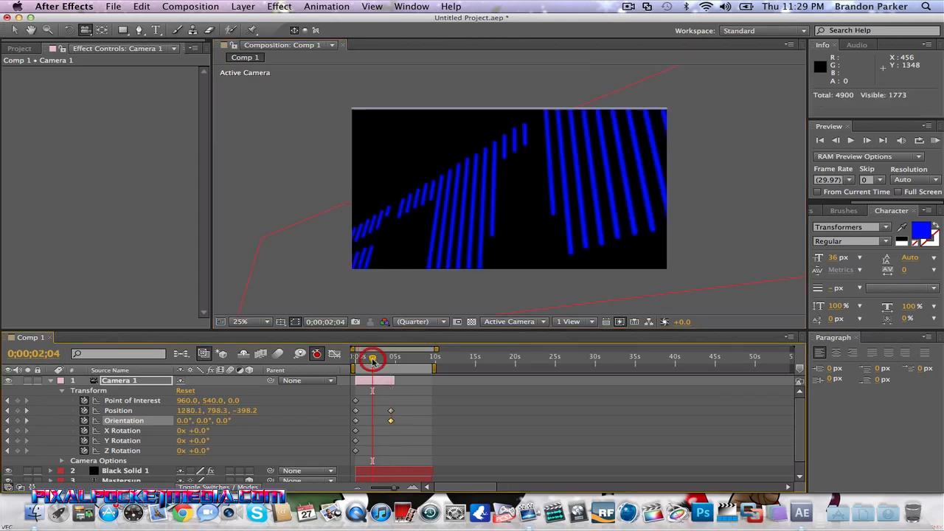
left_click(357, 365)
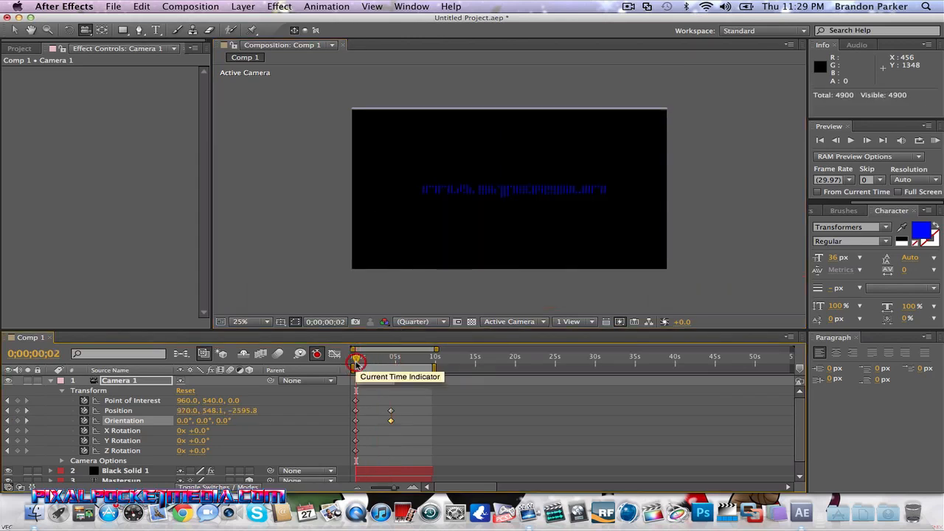
left_click(359, 362)
left_click_drag(360, 362, 372, 360)
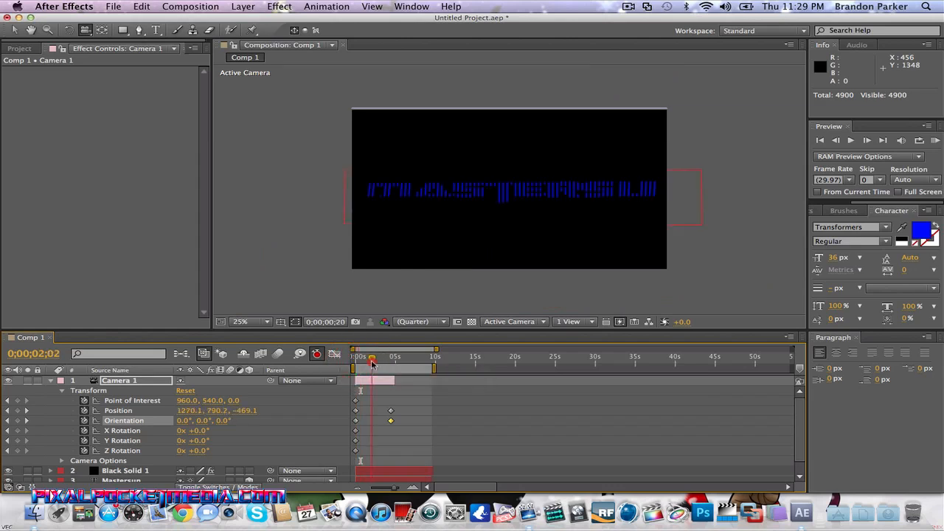
At 0;00;02;19, orbit Camera 1 in close to the particle text, to about position 866.2, 589.4, -514.1
left_click(391, 359)
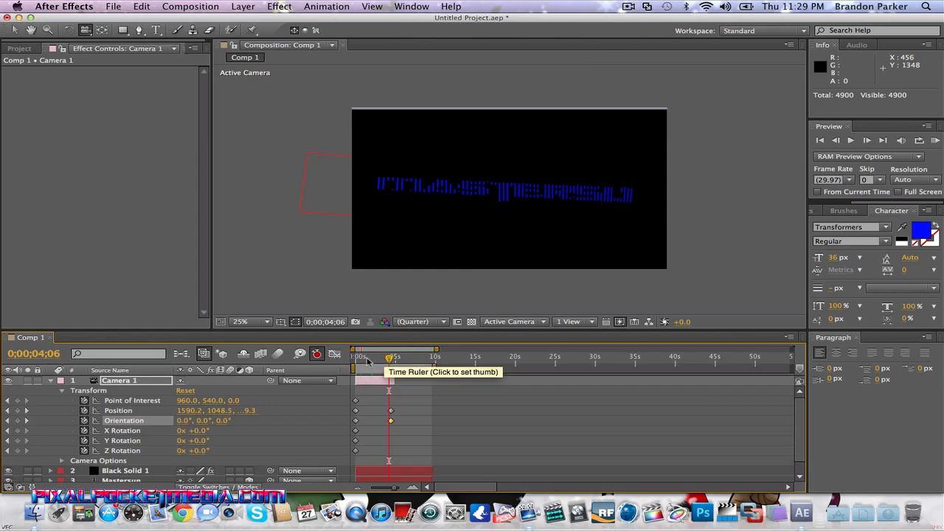
left_click(376, 362)
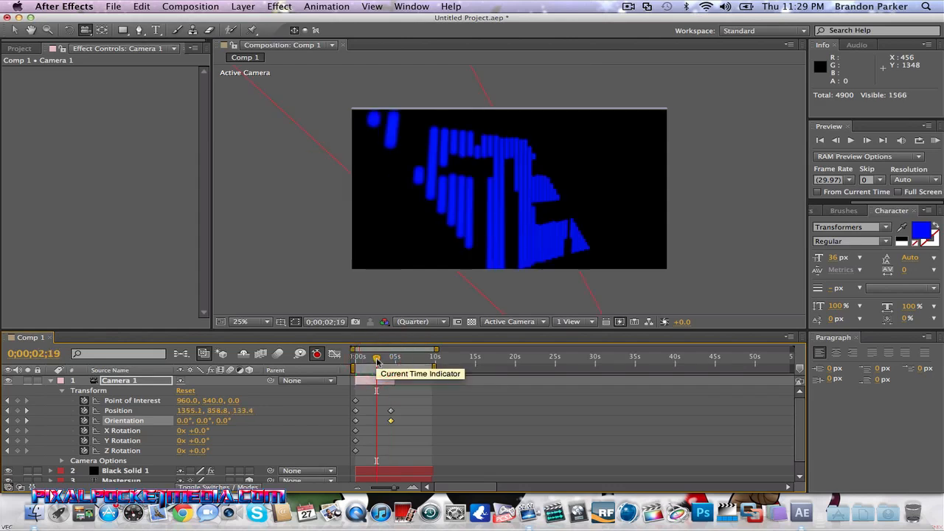
left_click_drag(462, 241, 525, 243)
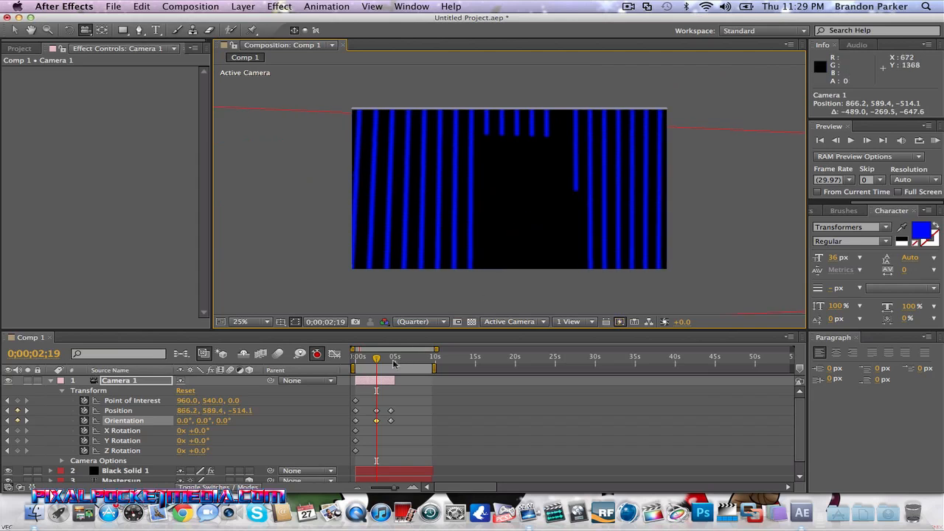
At 0;00;03;28, orbit Camera 1 around the particle text to about position 2034.2, 686.3, 987.0
left_click(388, 360)
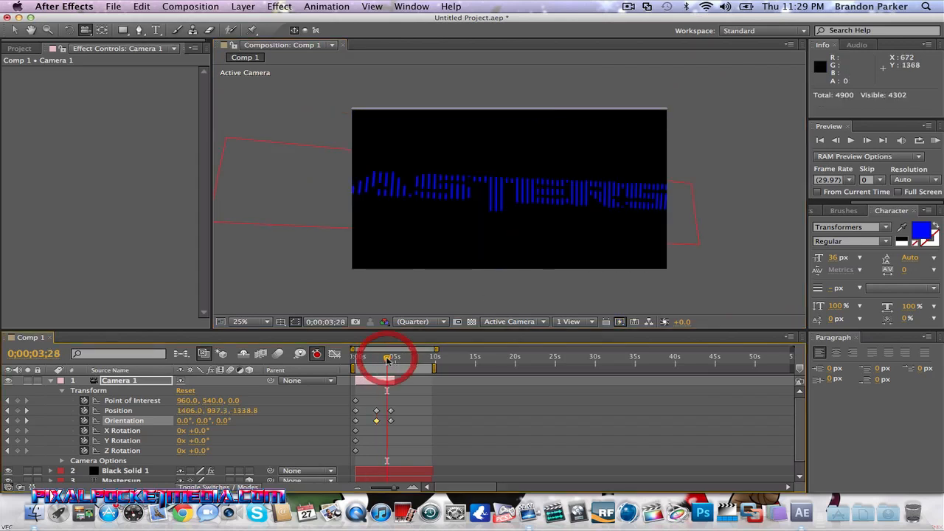
left_click(388, 209)
left_click_drag(389, 210, 408, 215)
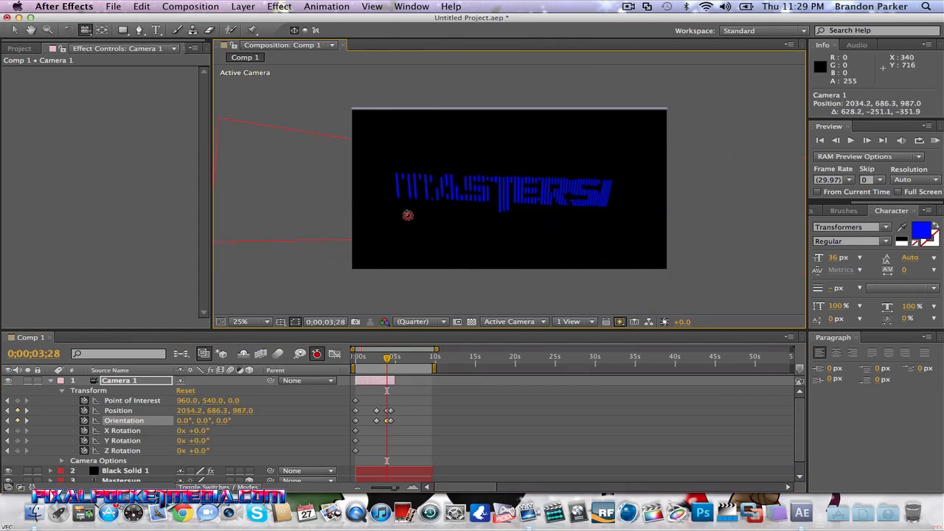
At 0;00;04;15, orbit Camera 1 to about position 499.3, 656.1, -2167.2, and return the current time to 0;00;00;00
left_click(391, 359)
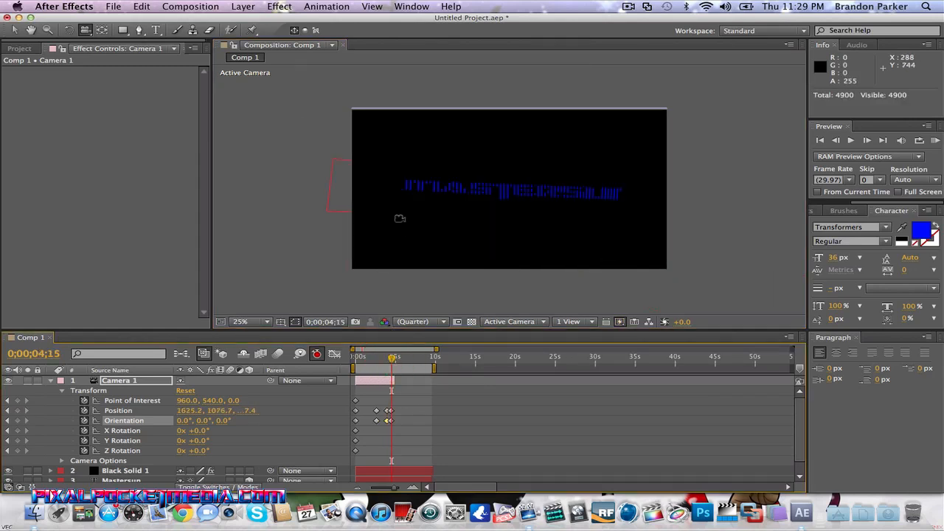
left_click_drag(389, 196, 503, 203)
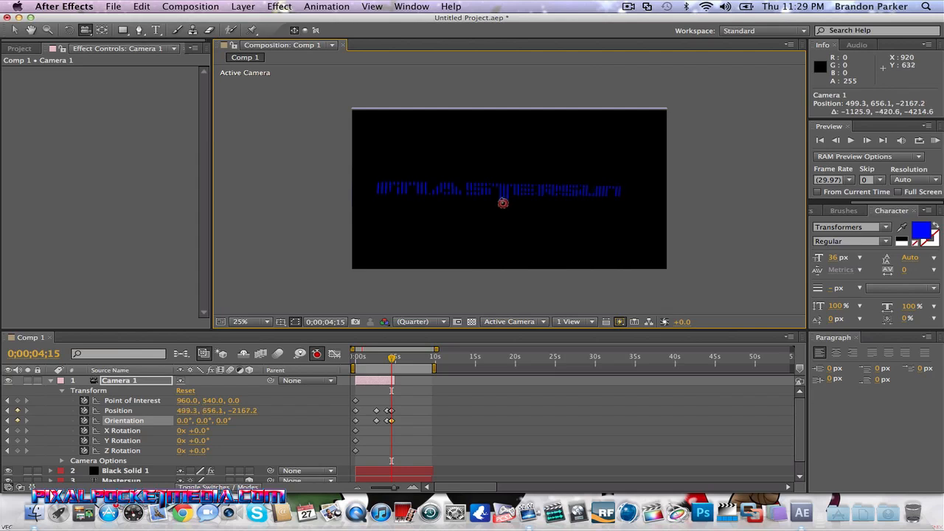
left_click(356, 360)
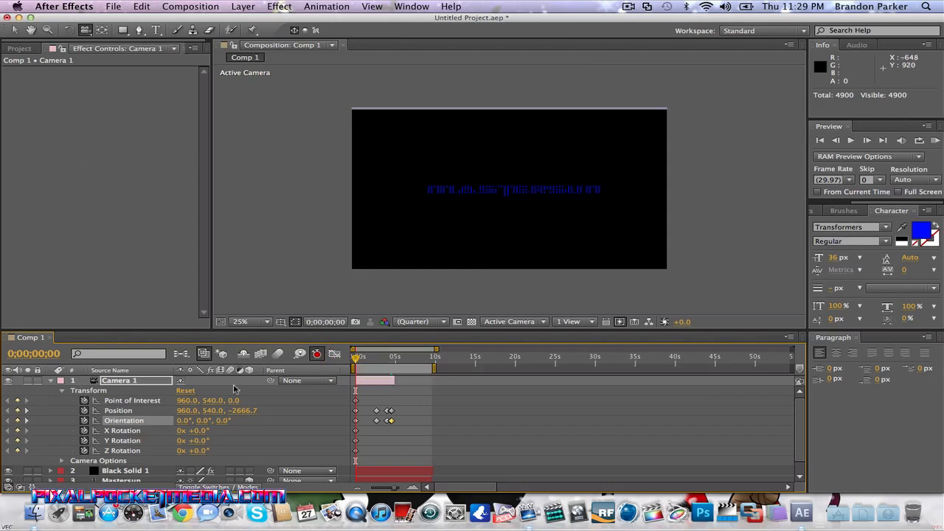
Extend the Camera 1 layer's out point to line up with the end of the Black Solid 1 layer
left_click(374, 471)
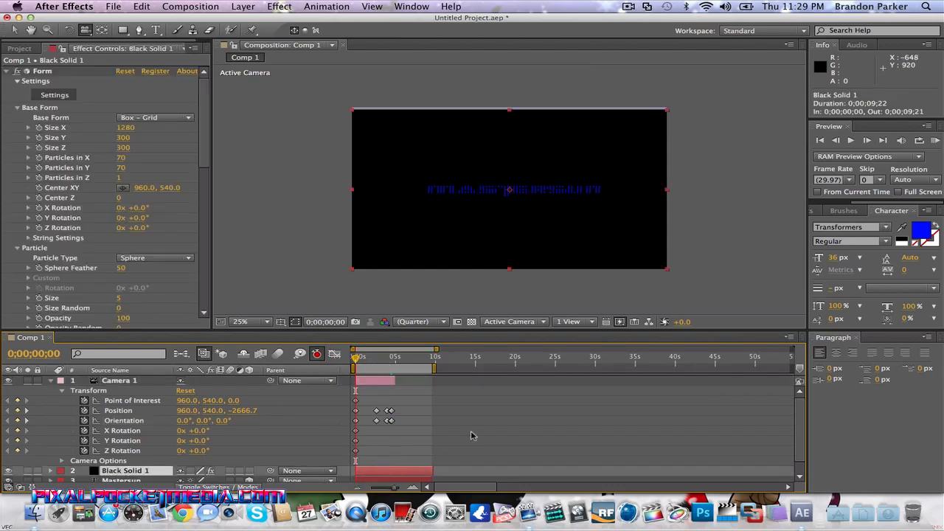
scroll(376, 432, "down", 1)
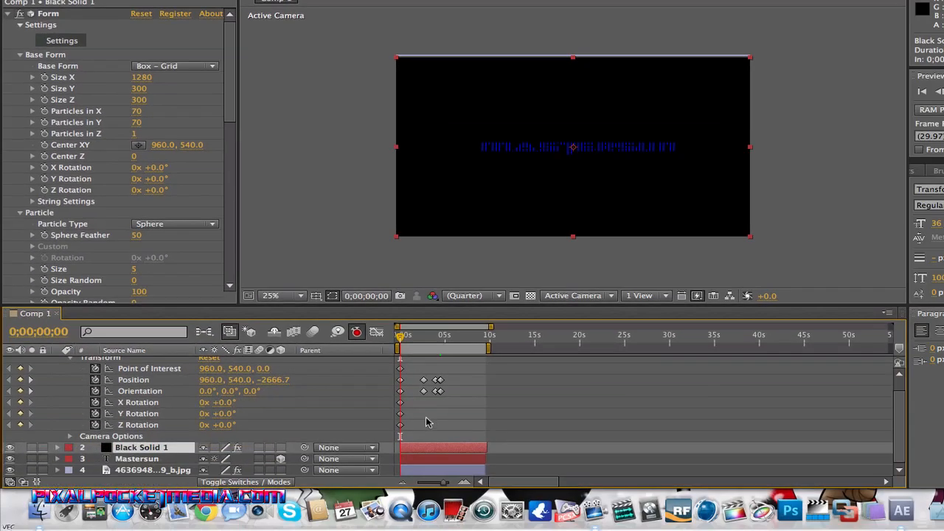
scroll(407, 421, "up", 1)
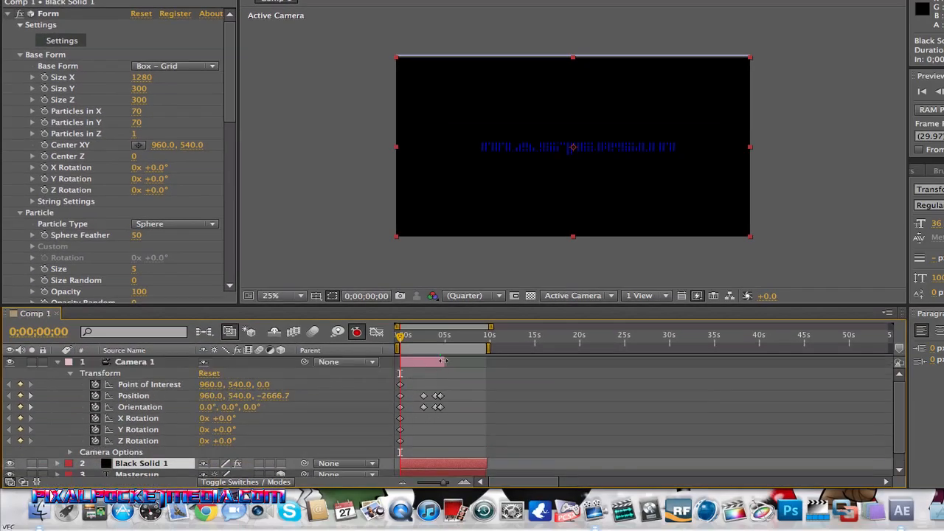
left_click_drag(444, 360, 475, 361)
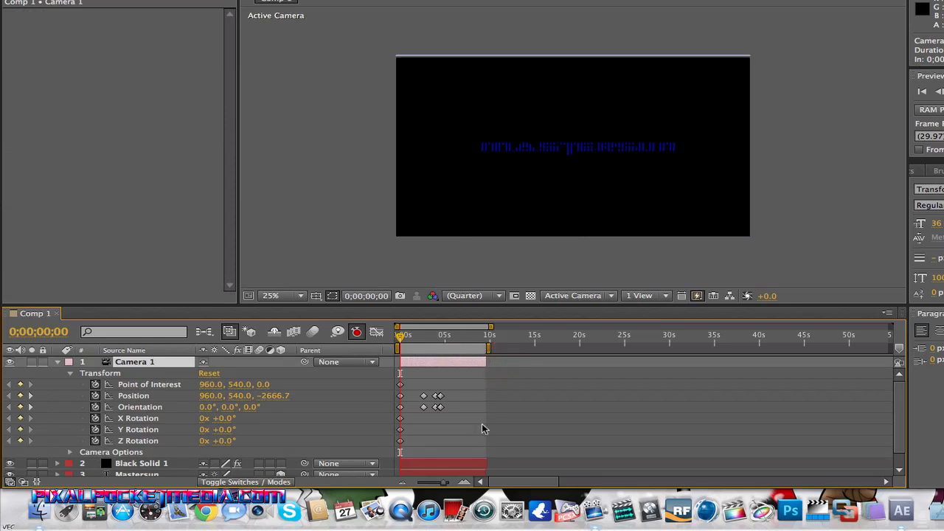
scroll(493, 429, "down", 1)
scroll(467, 388, "up", 1)
scroll(459, 412, "down", 1)
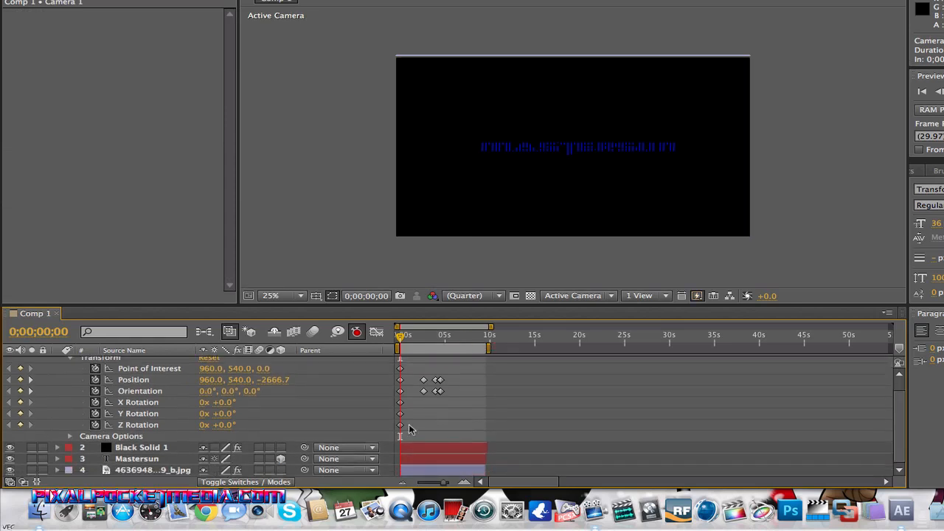
At 0;00;00;00, set the Form effect's Twist to 10 on Black Solid 1
left_click(424, 446)
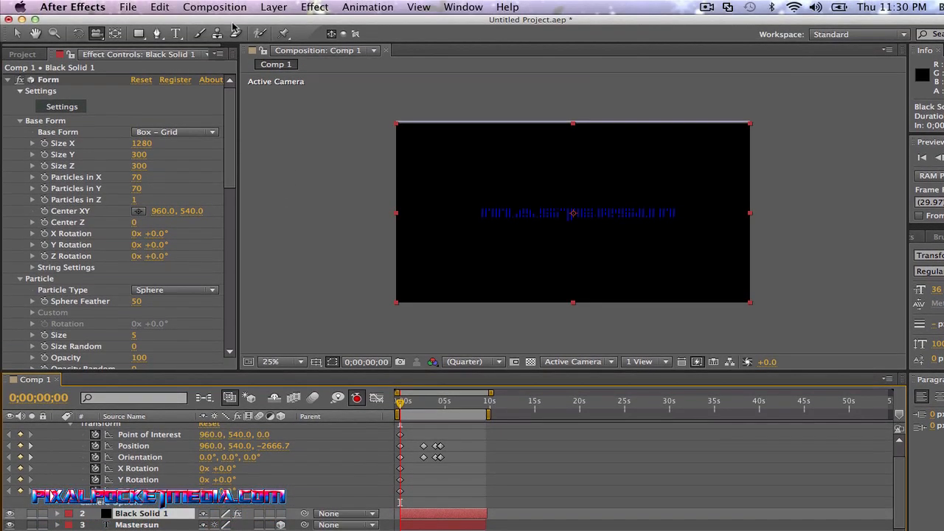
scroll(235, 190, "down", 3)
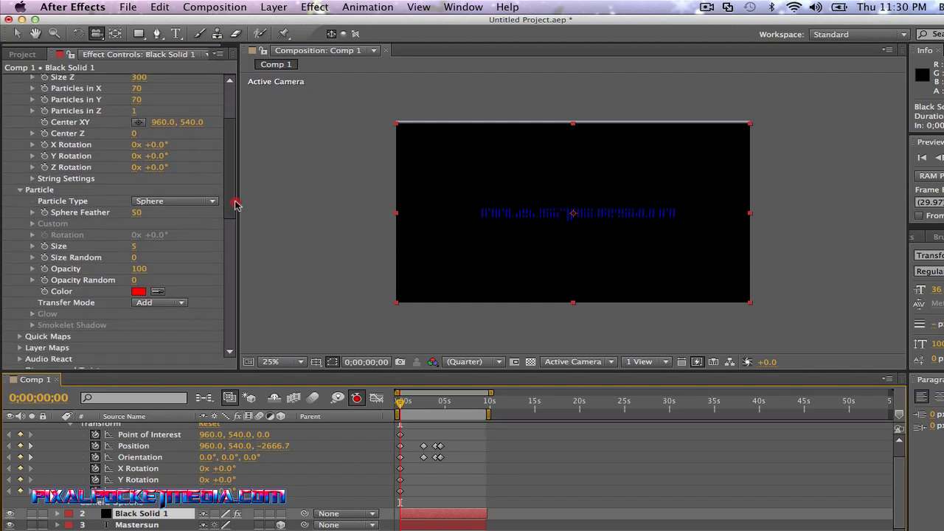
scroll(236, 191, "up", 2)
scroll(244, 181, "up", 1)
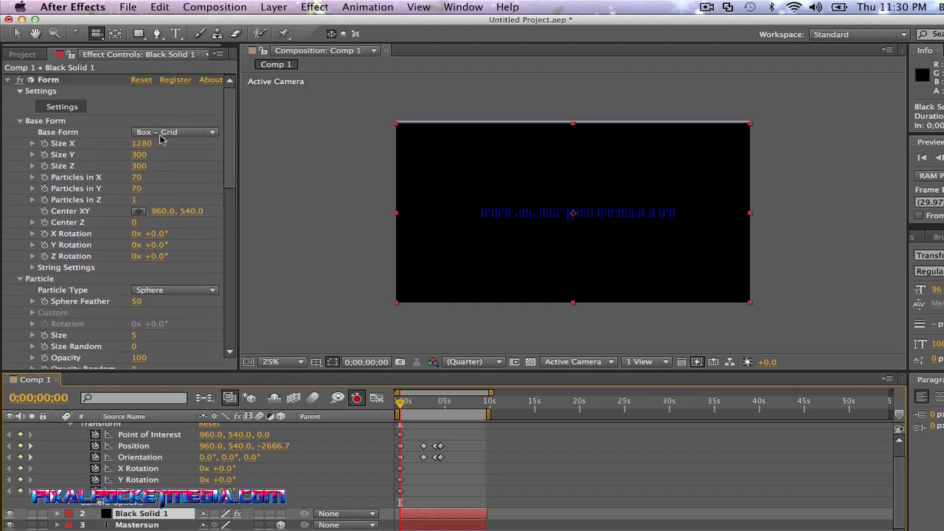
left_click_drag(228, 183, 228, 272)
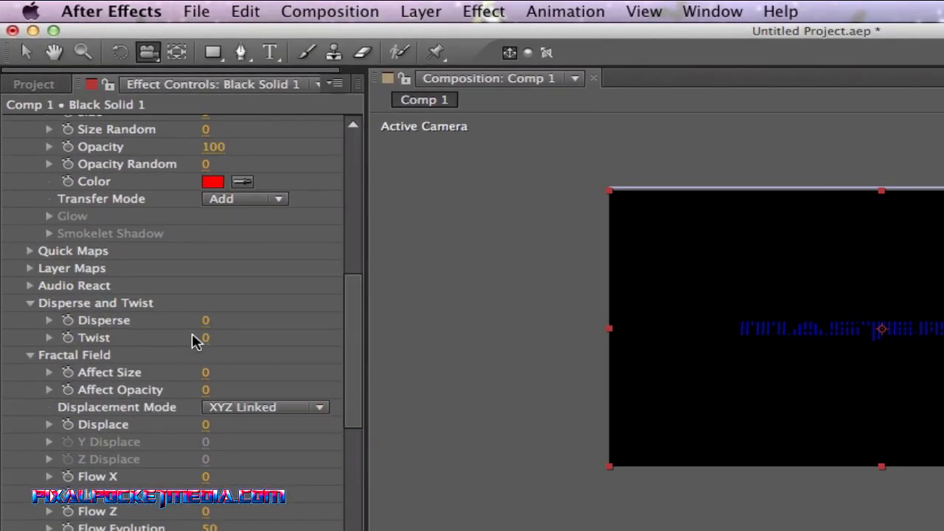
left_click_drag(205, 340, 286, 312)
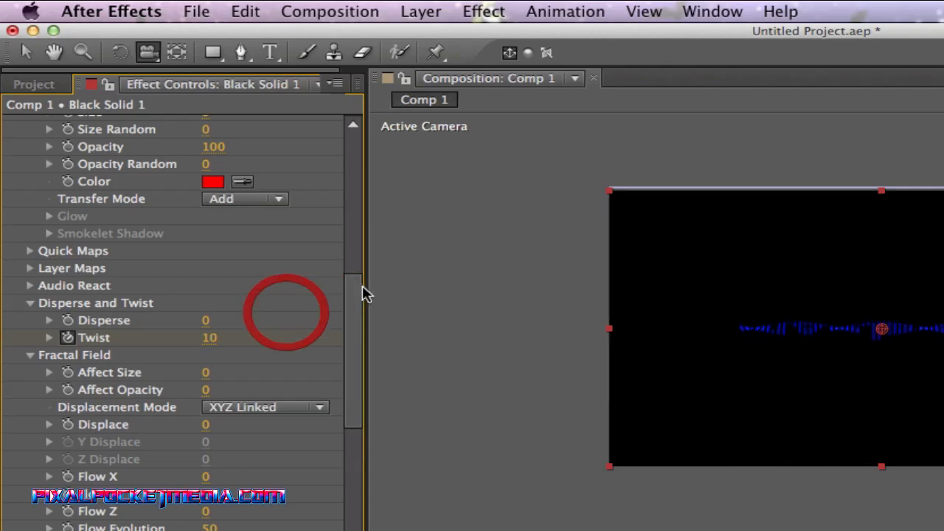
Try different Fractal Field Displace amounts for Form on Black Solid 1, ending with 350
left_click_drag(354, 288, 348, 357)
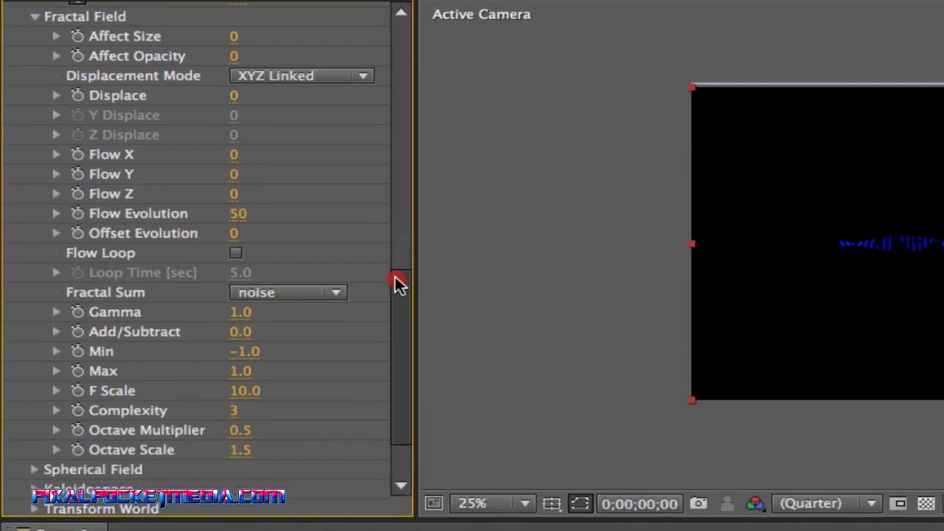
left_click_drag(394, 277, 393, 316)
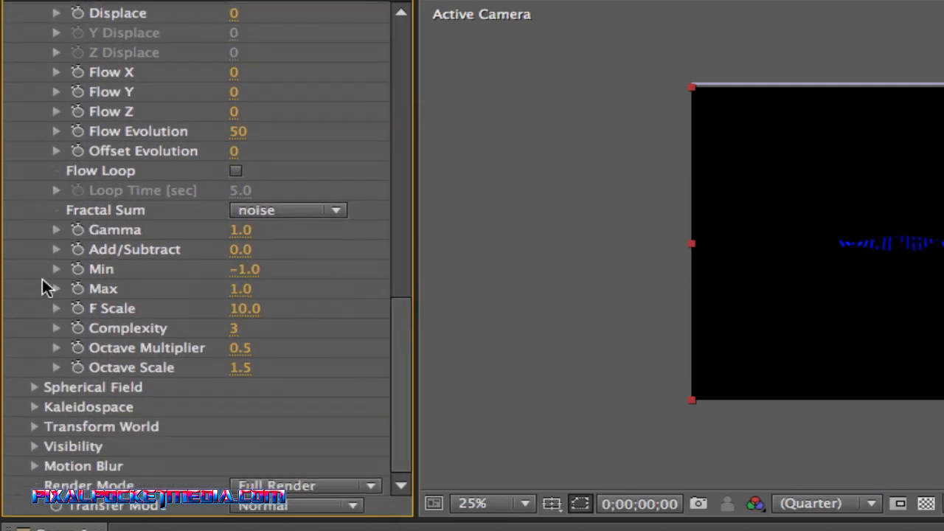
scroll(34, 272, "up", 5)
scroll(34, 271, "down", 5)
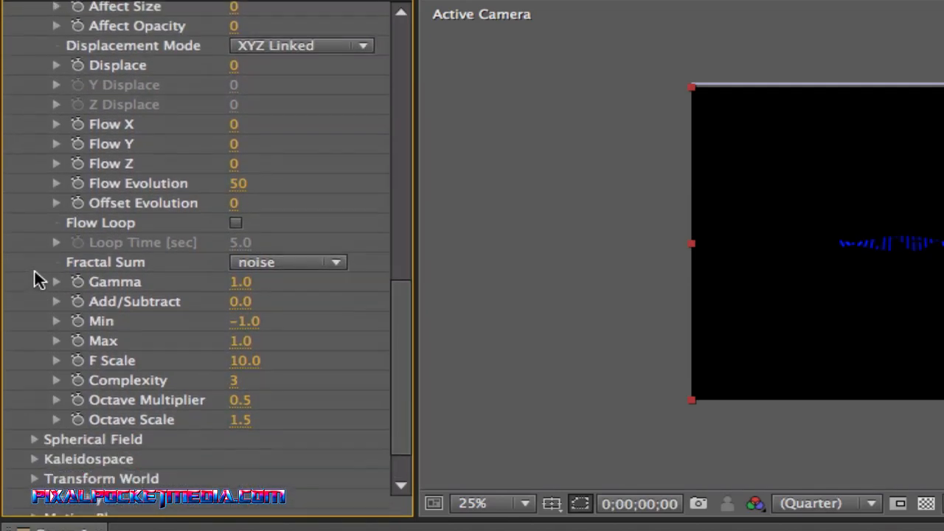
scroll(34, 271, "up", 3)
scroll(34, 269, "up", 7)
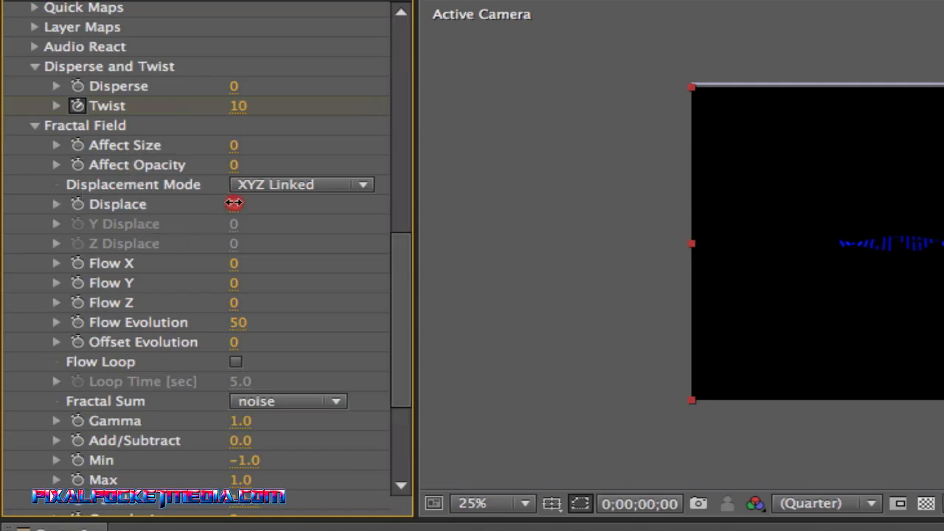
left_click_drag(238, 202, 943, 147)
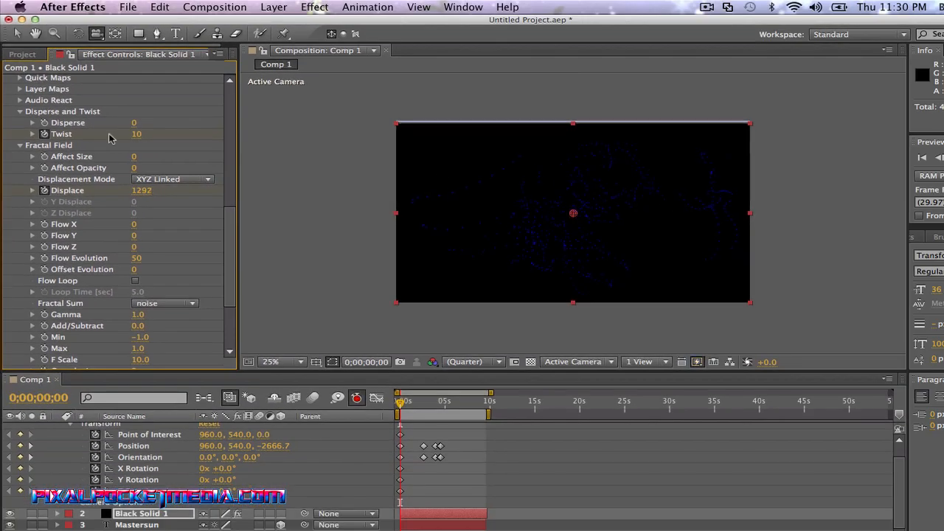
left_click_drag(138, 190, 159, 178)
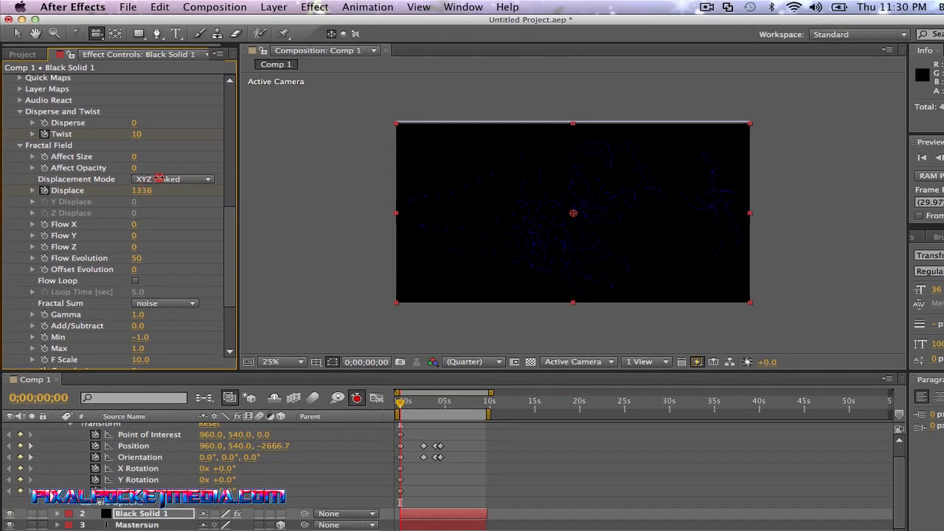
left_click_drag(211, 161, 514, 108)
left_click_drag(717, 108, 189, 193)
left_click_drag(105, 211, 79, 295)
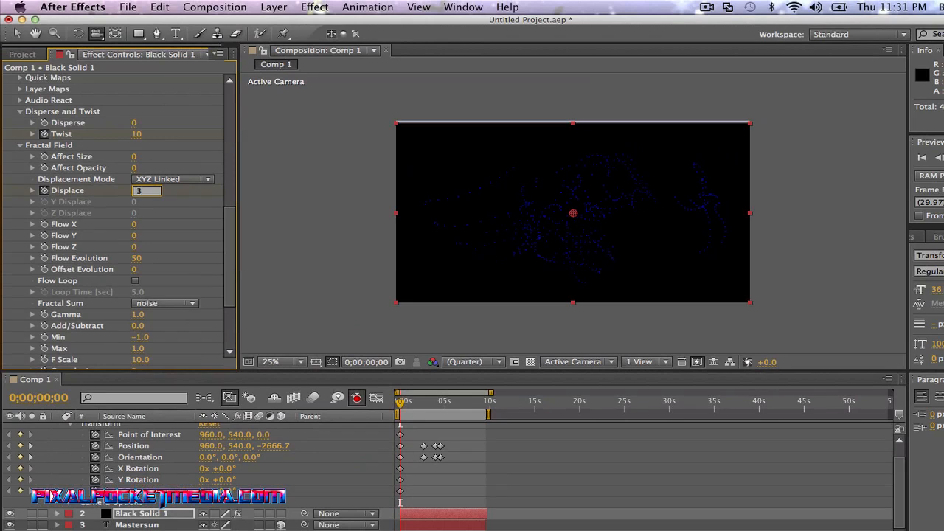
key("Return")
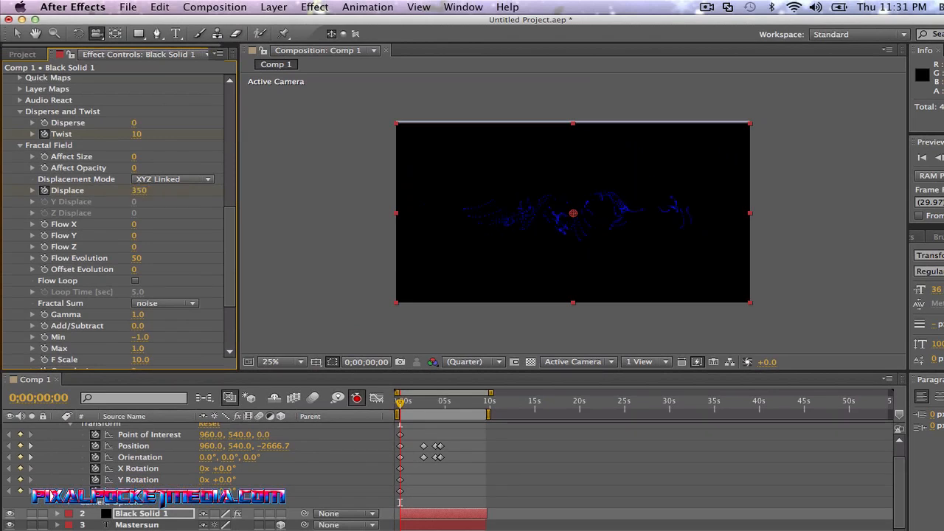
Set Form's Fractal Field Displace to 1000 at 0;00;00;00
left_click(137, 190)
key("BackSpace")
key("Return")
Keyframe Form's particle Color at 0;00;00;00 with bright red
left_click_drag(227, 238, 228, 194)
left_click(137, 183)
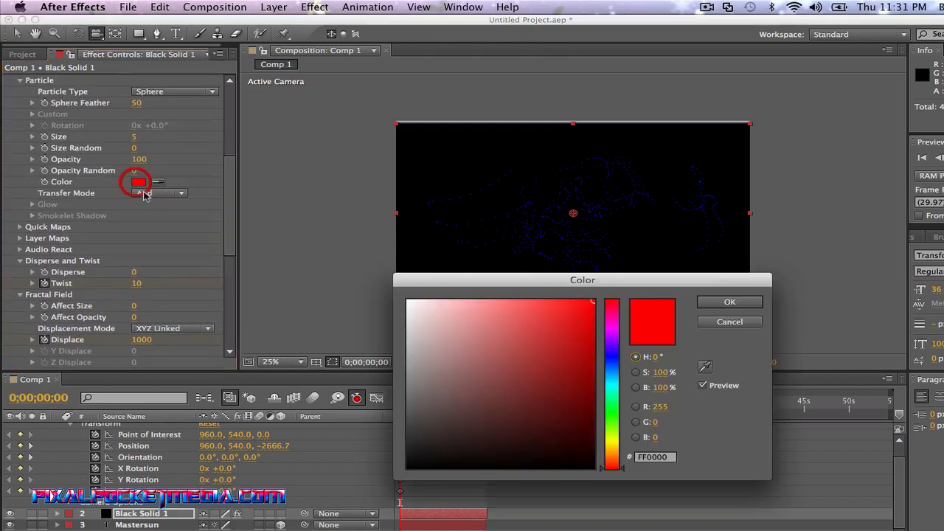
left_click(553, 370)
left_click_drag(554, 368, 595, 299)
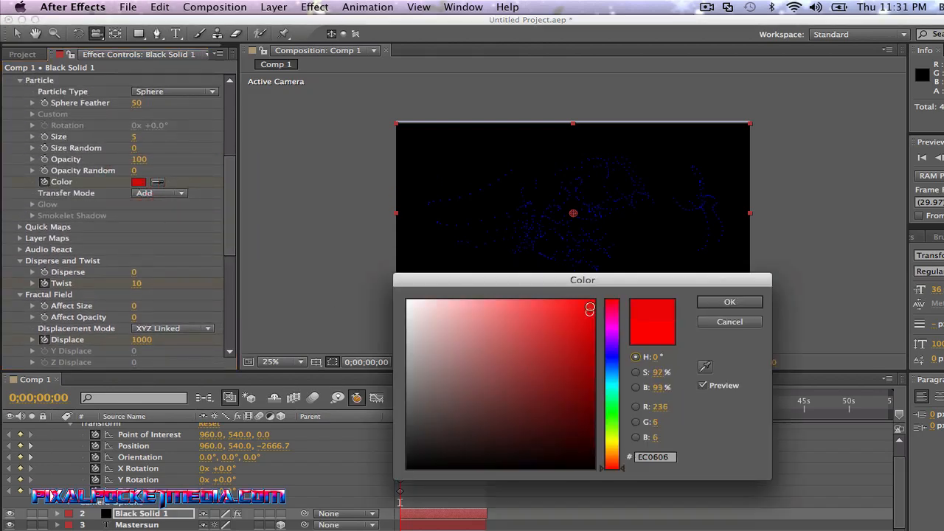
left_click(712, 299)
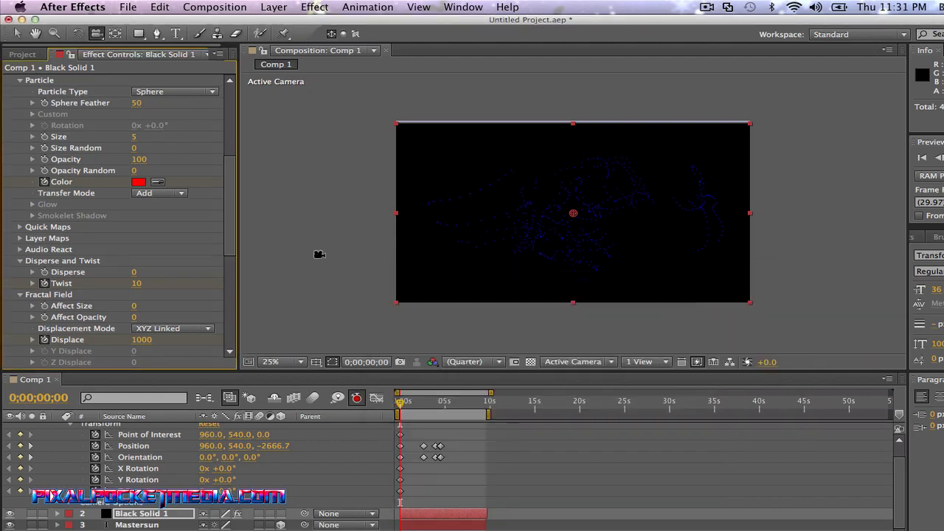
Try abs(noise) as the Fractal Field's Fractal Sum with varying Gamma, and switch Fractal Sum back to noise
left_click_drag(236, 238, 236, 316)
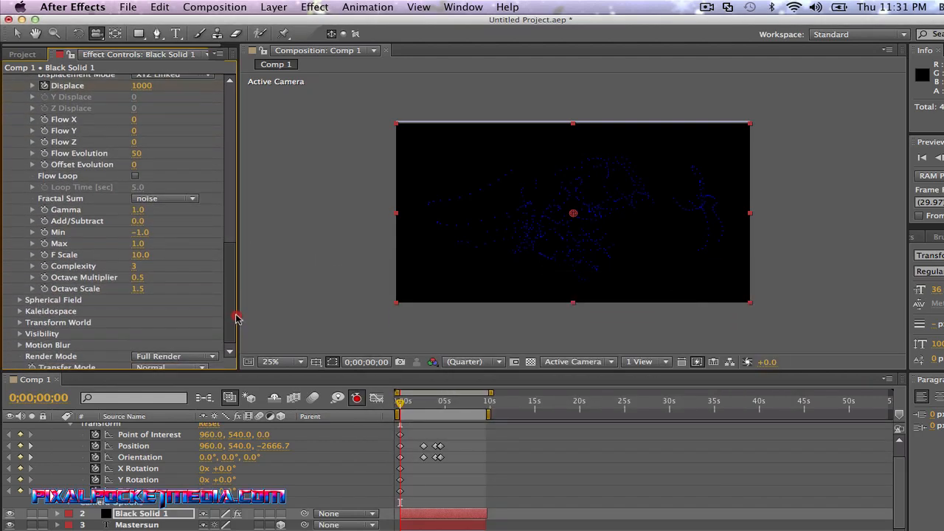
left_click(153, 200)
left_click(160, 222)
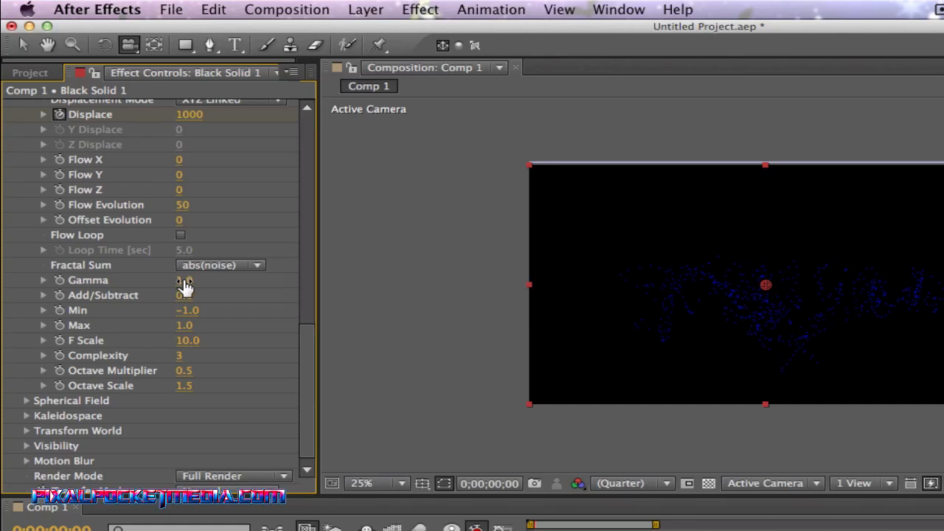
mouse_move(185, 287)
left_mouse_down()
mouse_move(238, 199)
mouse_move(385, 144)
mouse_move(491, 127)
mouse_move(305, 199)
mouse_move(118, 338)
mouse_move(191, 303)
left_mouse_up()
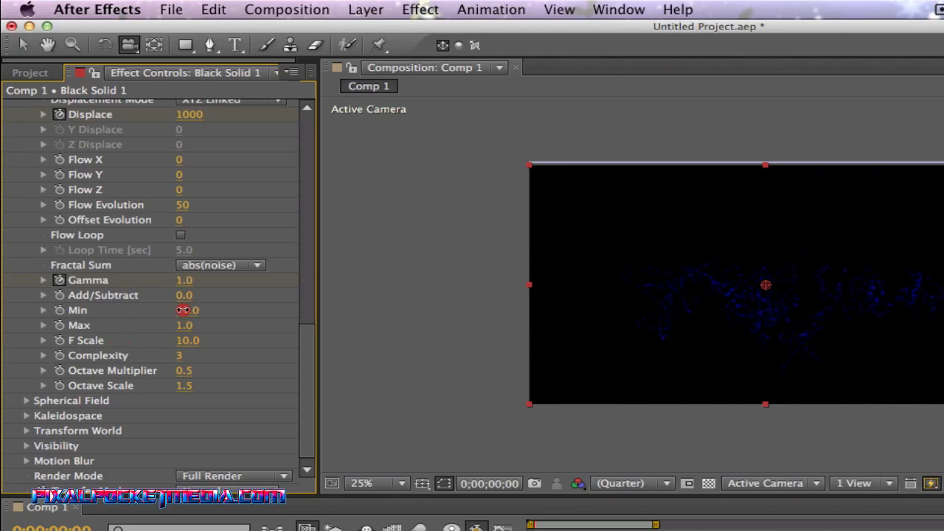
left_click(203, 264)
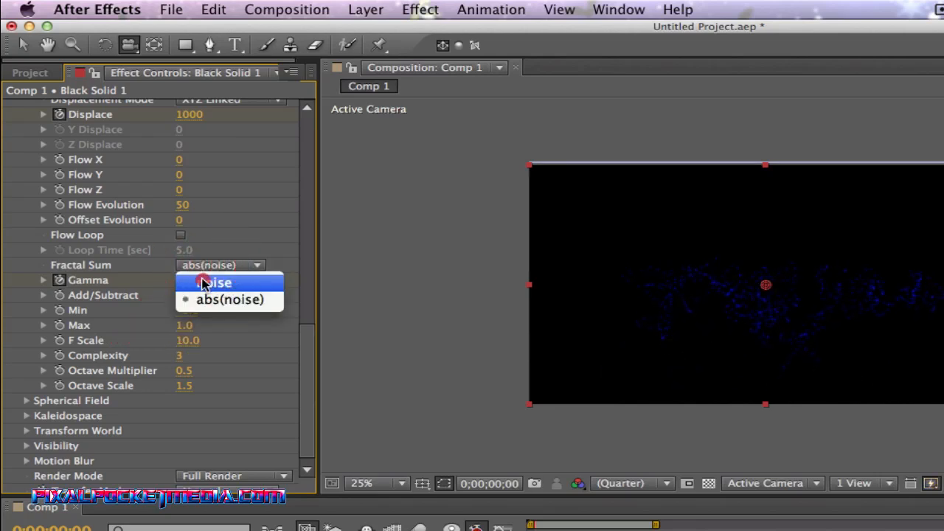
left_click(202, 279)
Vary the Fractal Field's Gamma and leave it at 1.0, and set F Scale to 24.0
left_click_drag(184, 280, 204, 289)
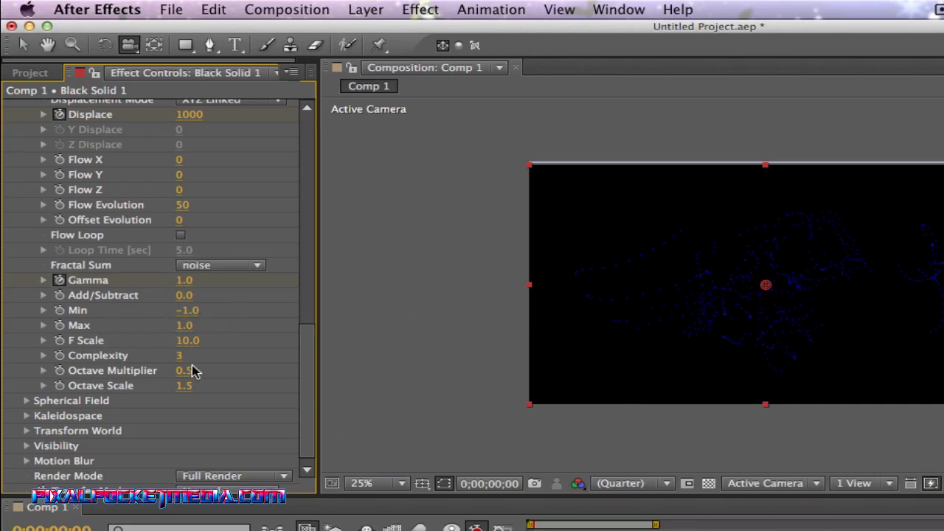
mouse_move(190, 345)
left_mouse_down()
mouse_move(229, 289)
mouse_move(175, 365)
mouse_move(179, 353)
left_mouse_up()
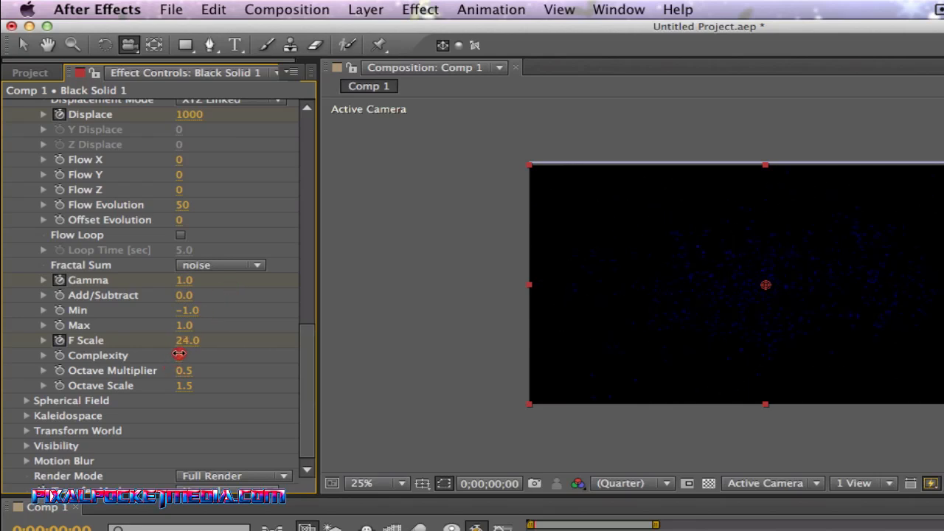
Undo the last change to the Fractal Field's F Scale
left_click(214, 10)
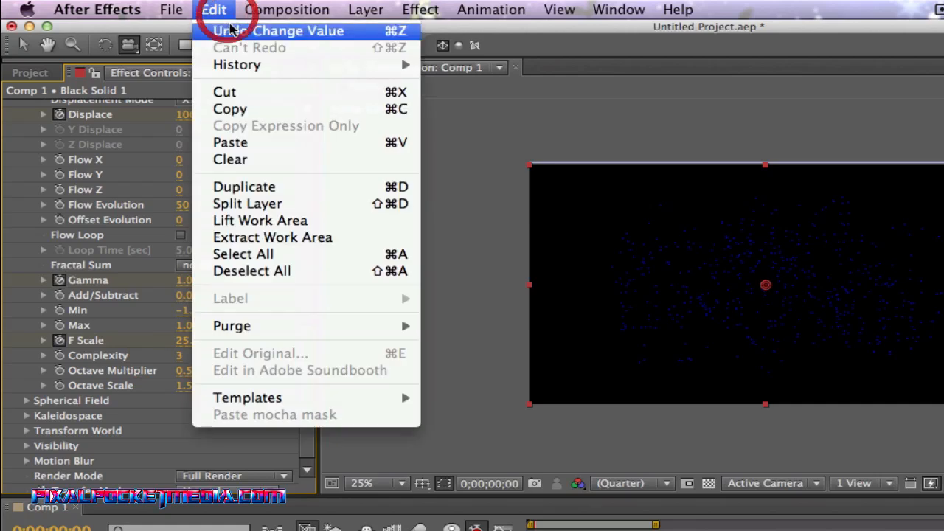
left_click(228, 28)
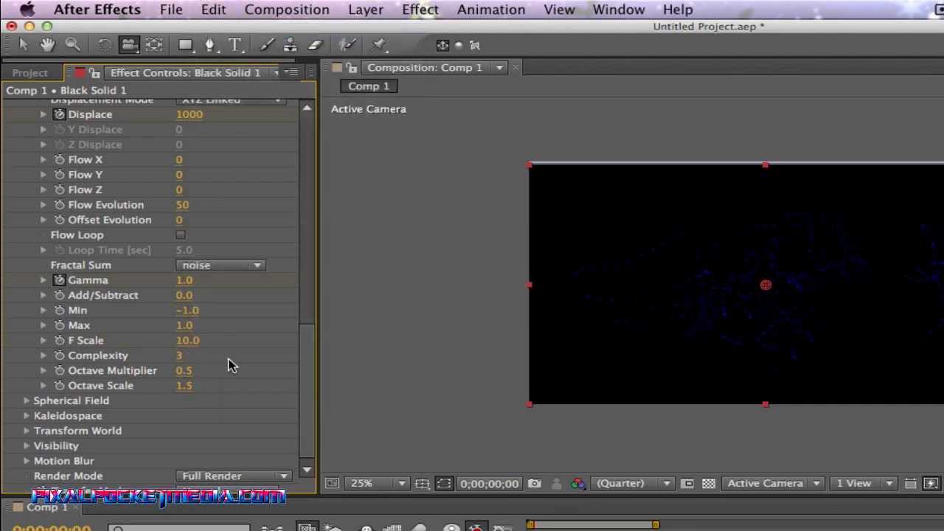
Try a different Octave Scale for the Fractal Field and undo the change
scroll(230, 364, "down", 1)
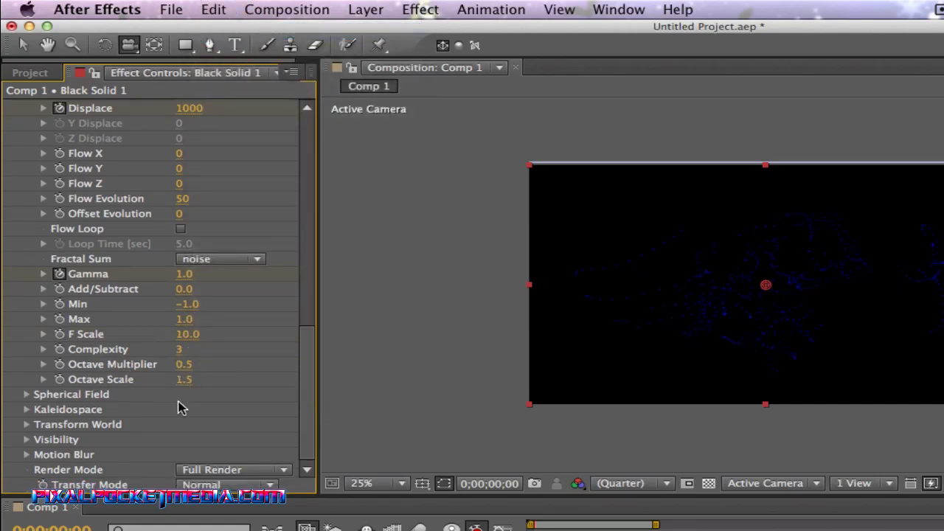
mouse_move(188, 381)
left_mouse_down()
mouse_move(243, 373)
mouse_move(213, 346)
mouse_move(204, 389)
mouse_move(196, 372)
left_mouse_up()
left_click(214, 11)
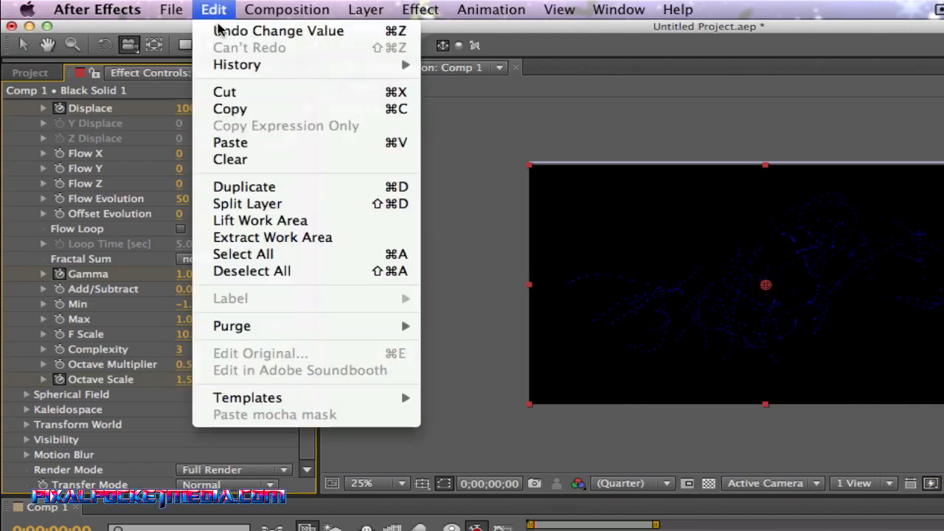
left_click(217, 31)
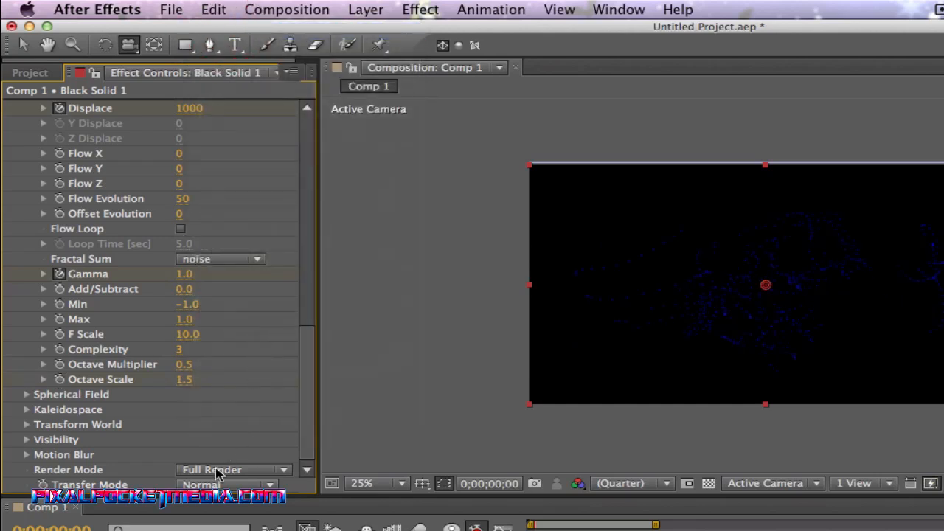
Try Form's Twist at 30 and Disperse at 59, undoing each change
scroll(217, 457, "up", 10)
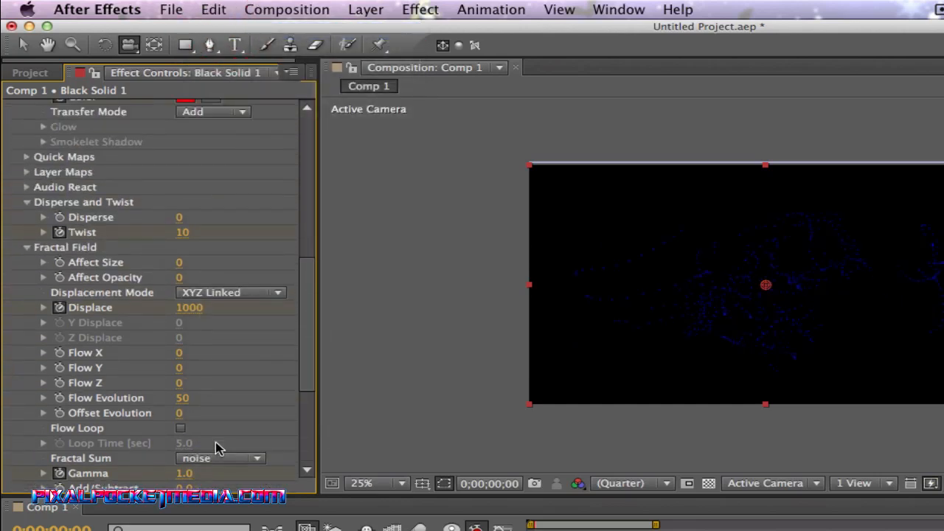
scroll(217, 448, "up", 2)
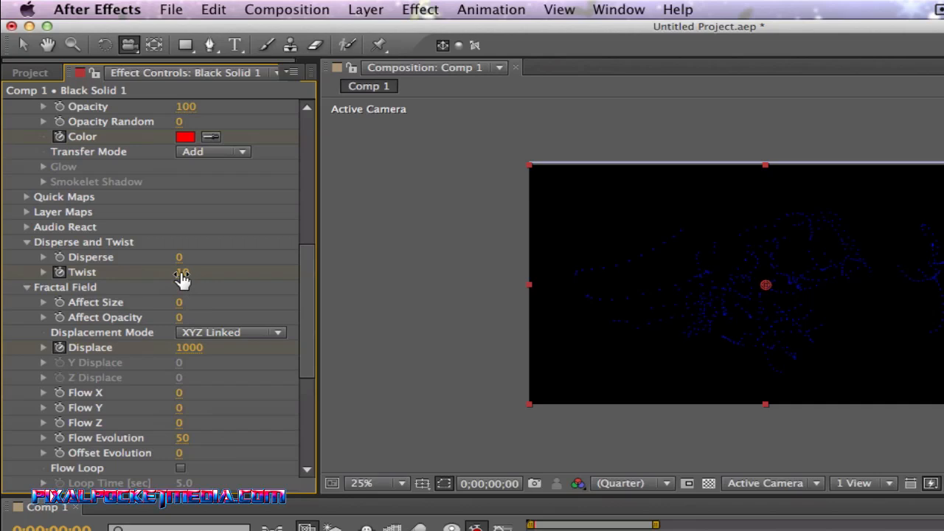
left_click_drag(182, 279, 302, 204)
left_click(213, 9)
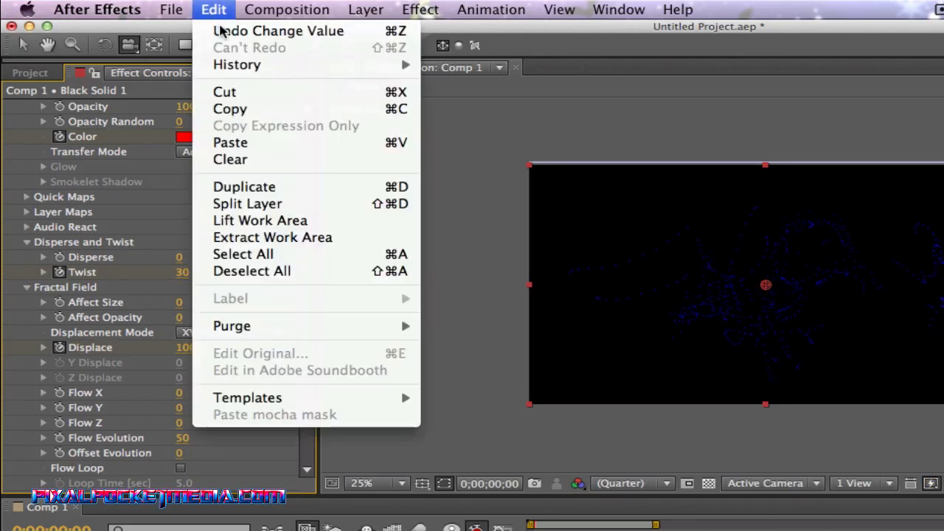
left_click(266, 28)
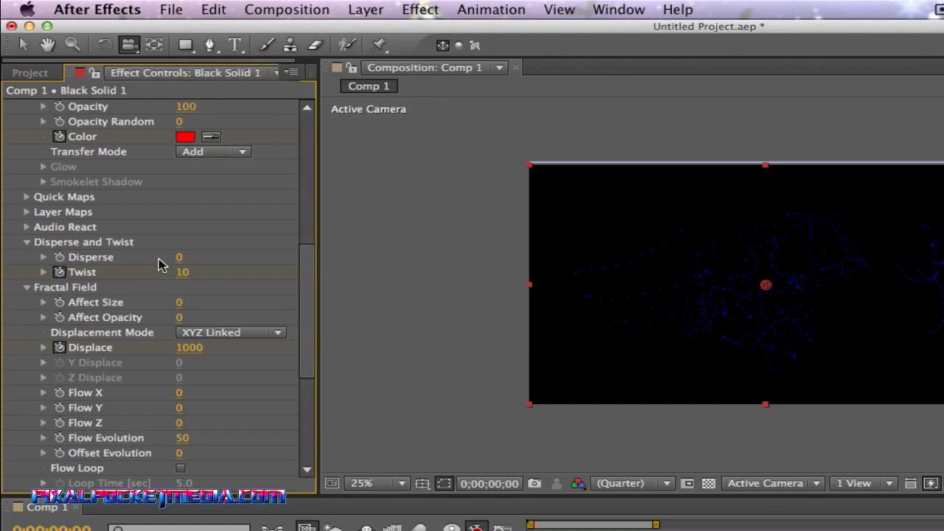
left_click_drag(179, 257, 207, 227)
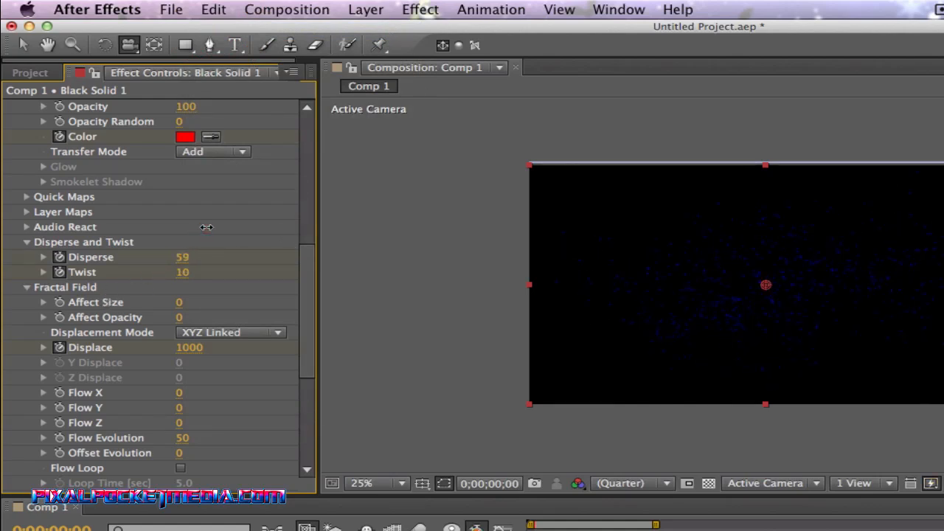
left_click(213, 8)
left_click(221, 29)
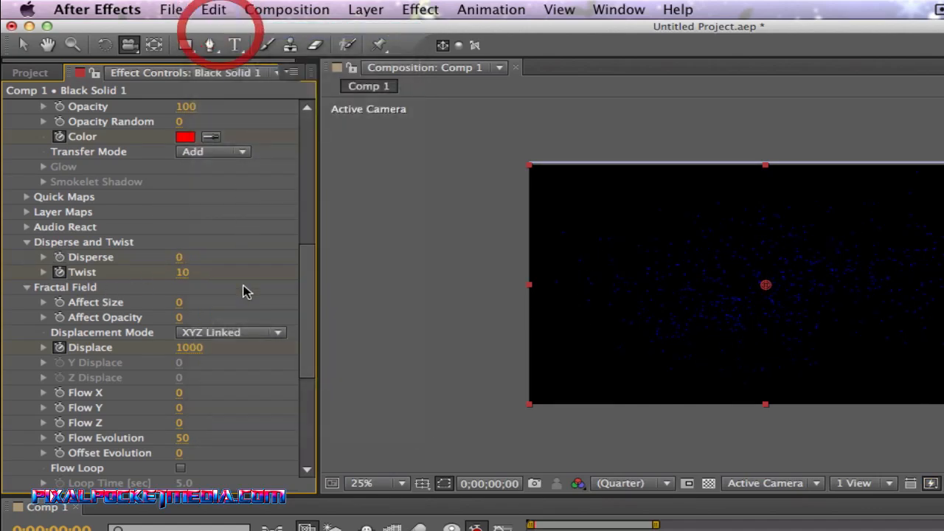
Try Fractal Field Flow X values such as 1364 and -156, and undo the changes
scroll(225, 410, "down", 3)
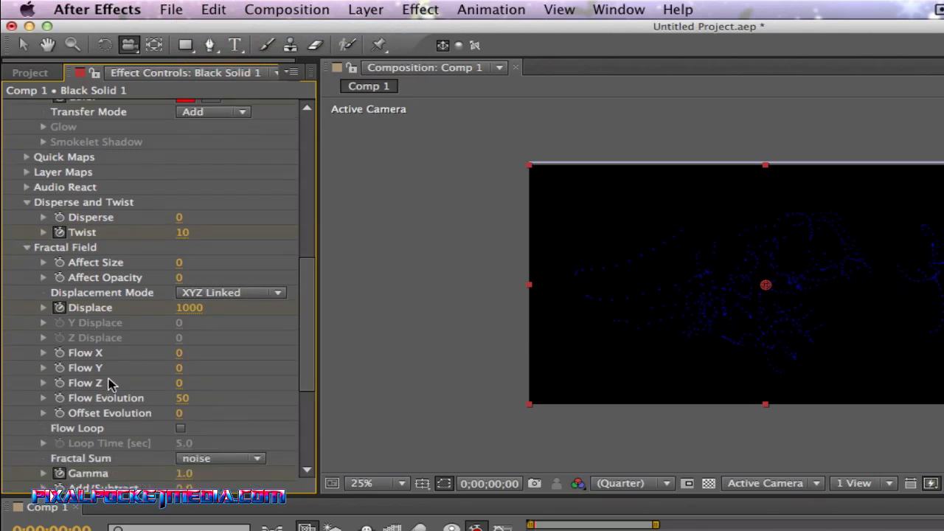
left_click_drag(182, 357, 815, 125)
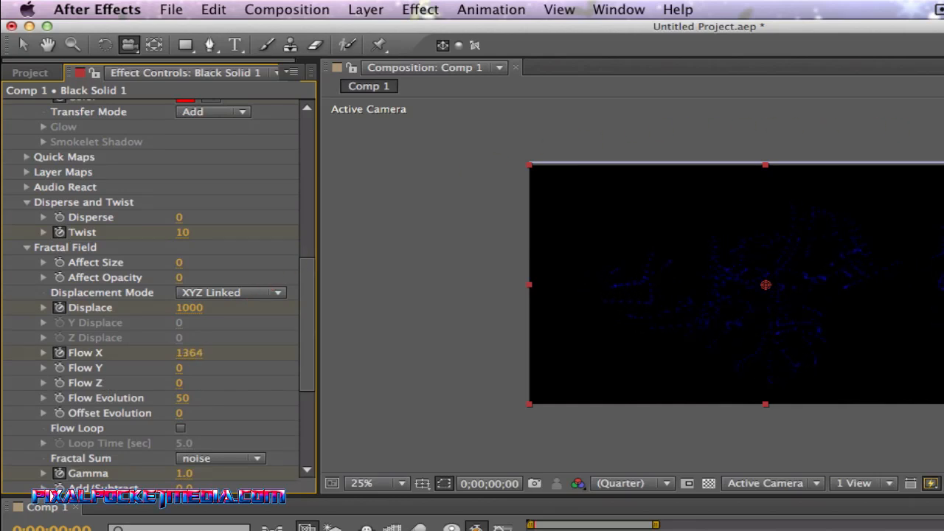
left_click_drag(677, 243, 245, 111)
left_click(214, 11)
left_click(218, 15)
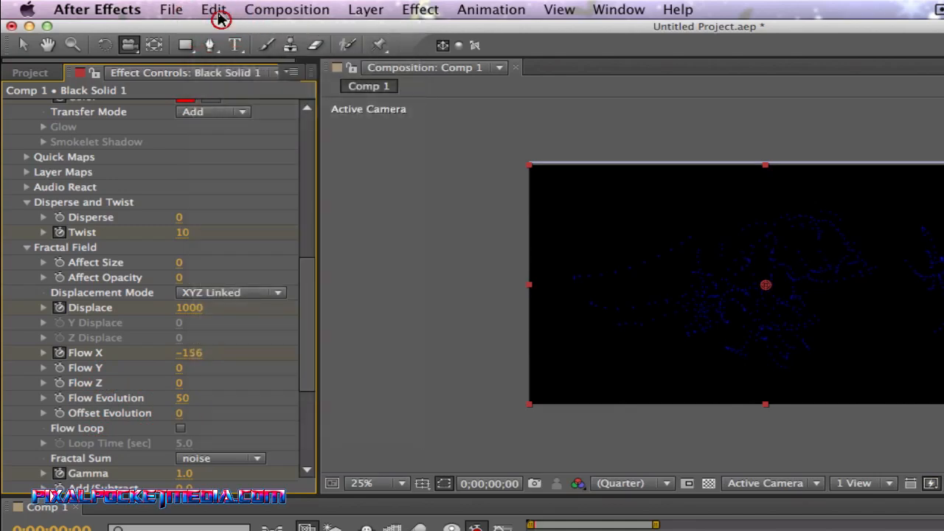
left_click(214, 11)
left_click(228, 27)
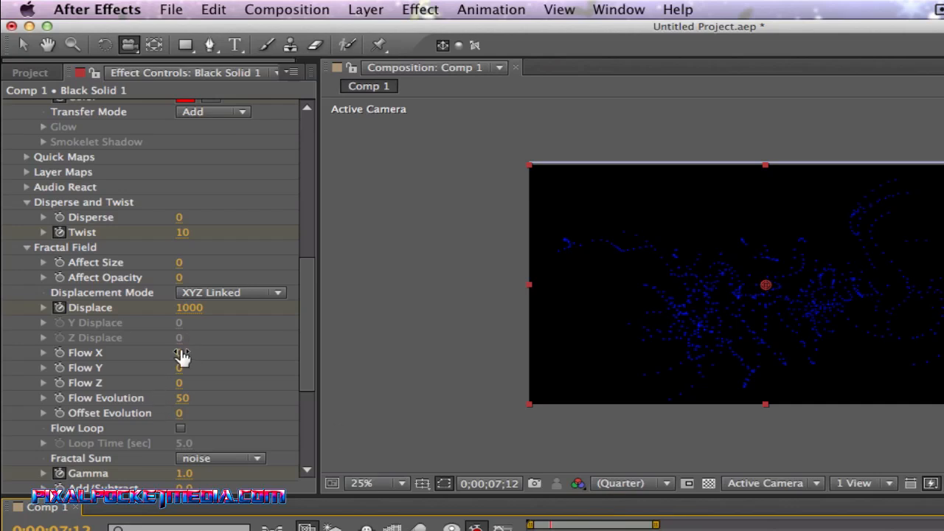
Set the Fractal Field's Flow X, Flow Y and Flow Z to 230 at 0;00;07;12
left_click_drag(181, 354, 331, 283)
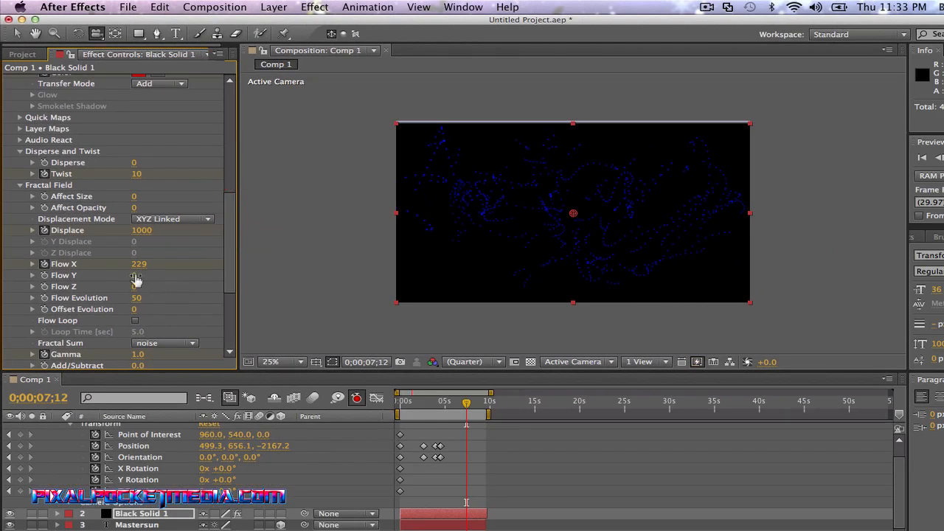
left_click_drag(137, 278, 191, 238)
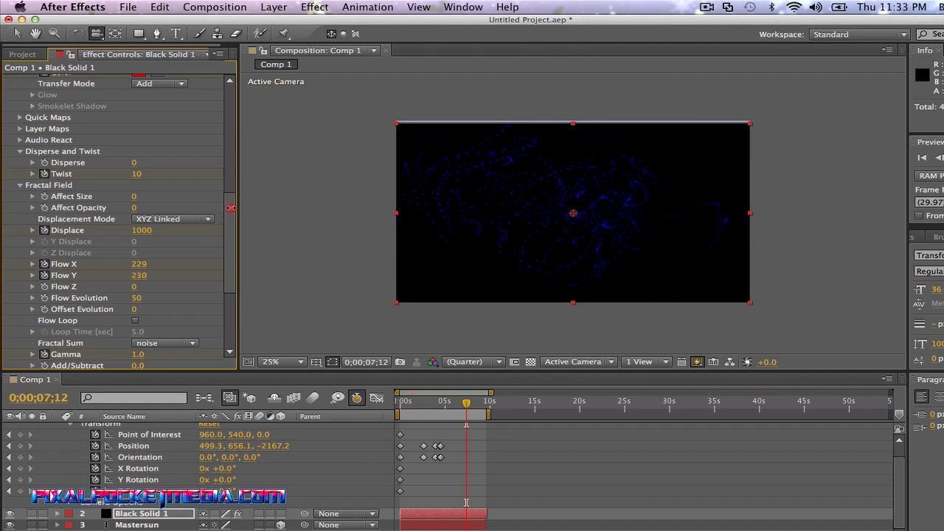
left_click(140, 264)
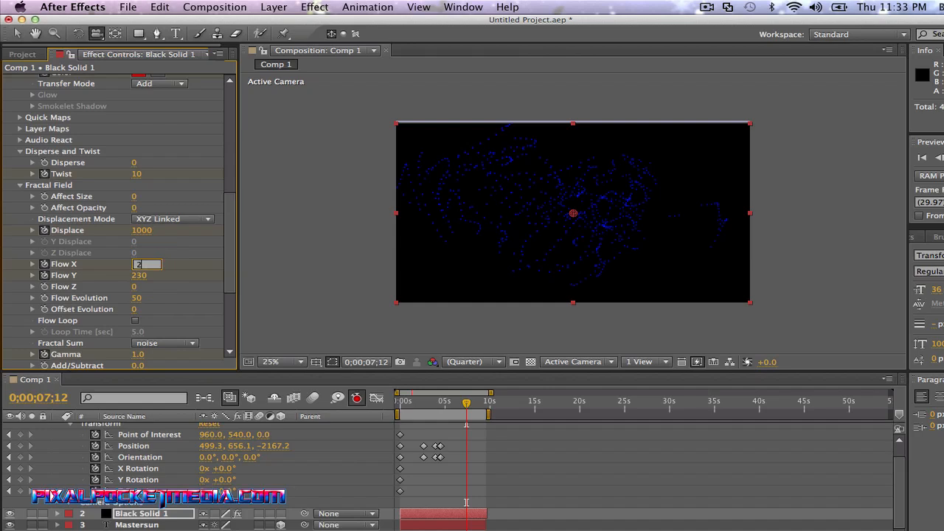
key("Return")
left_click_drag(134, 288, 168, 259)
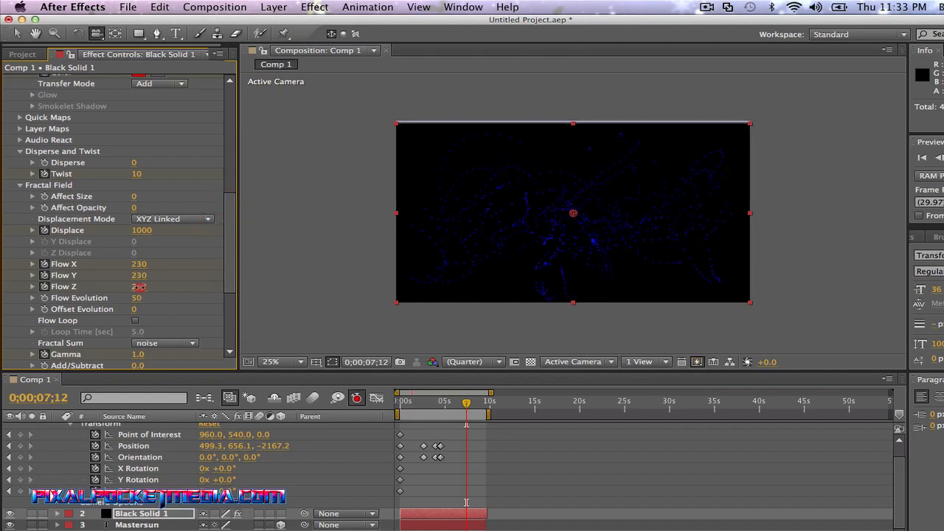
left_click(139, 286)
key("Return")
Preview from the start up to 0;00;05;23 and keyframe Form's Displace and Twist at 0 there
left_click(397, 403)
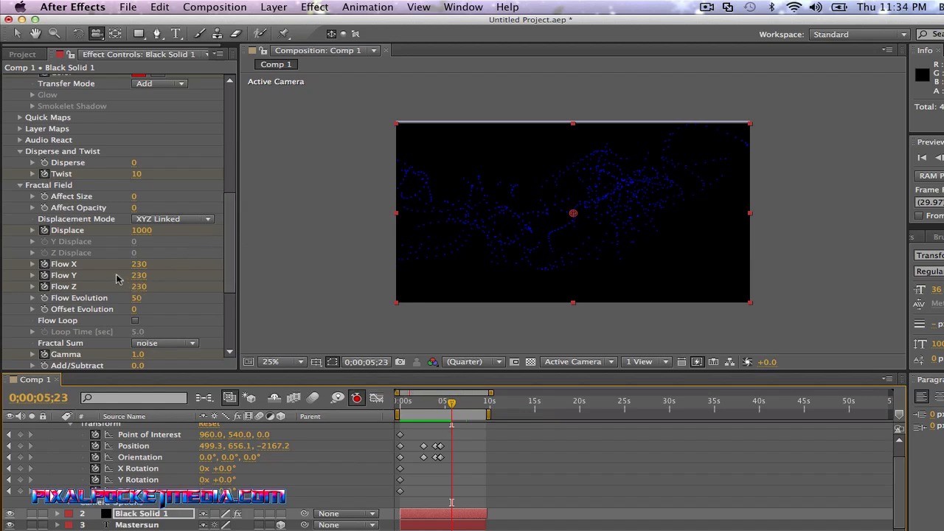
scroll(118, 278, "up", 1)
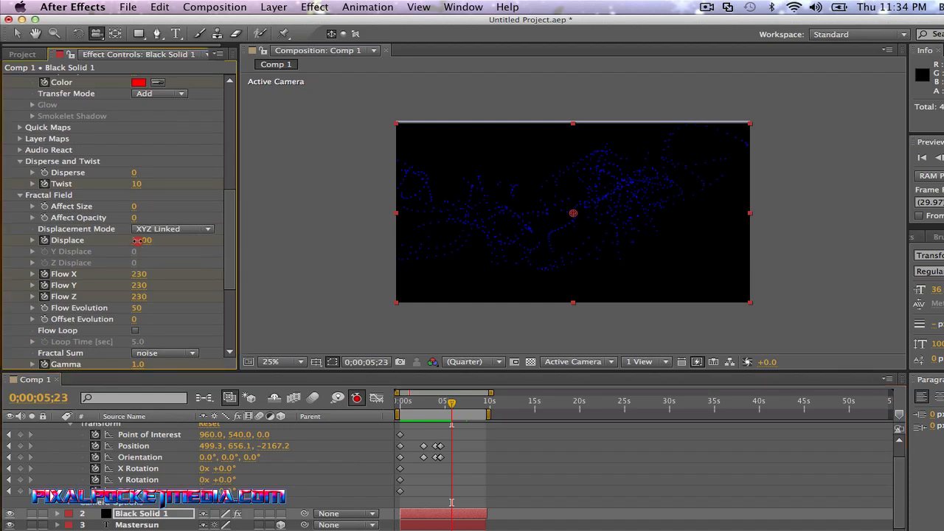
left_click_drag(138, 244, 135, 287)
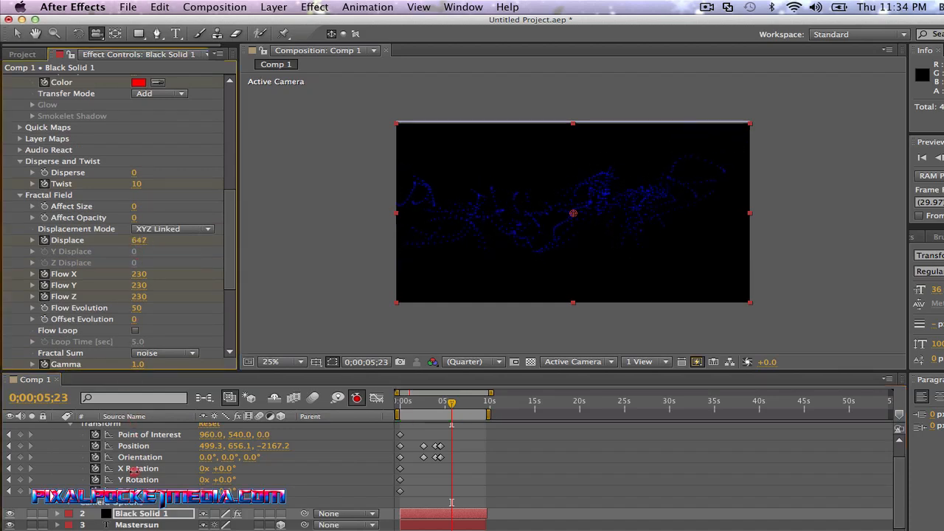
left_click(137, 243)
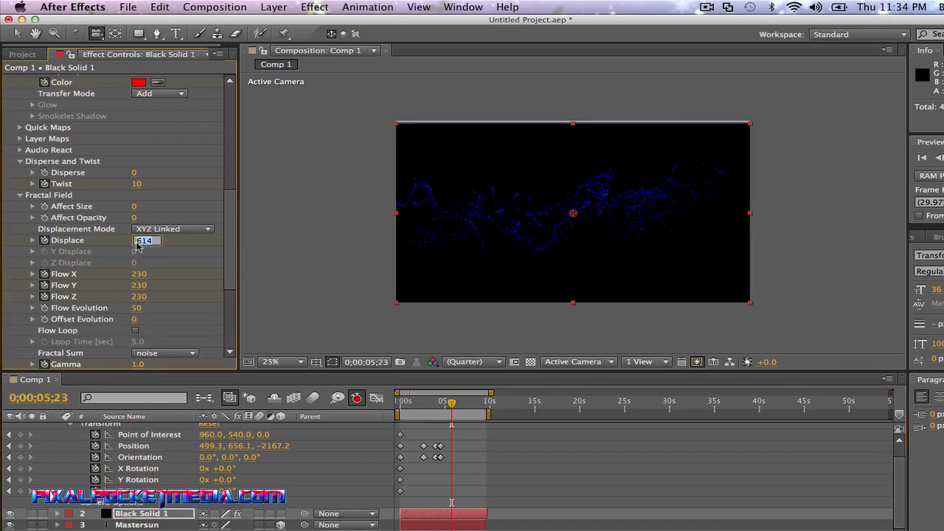
type("0")
key("Return")
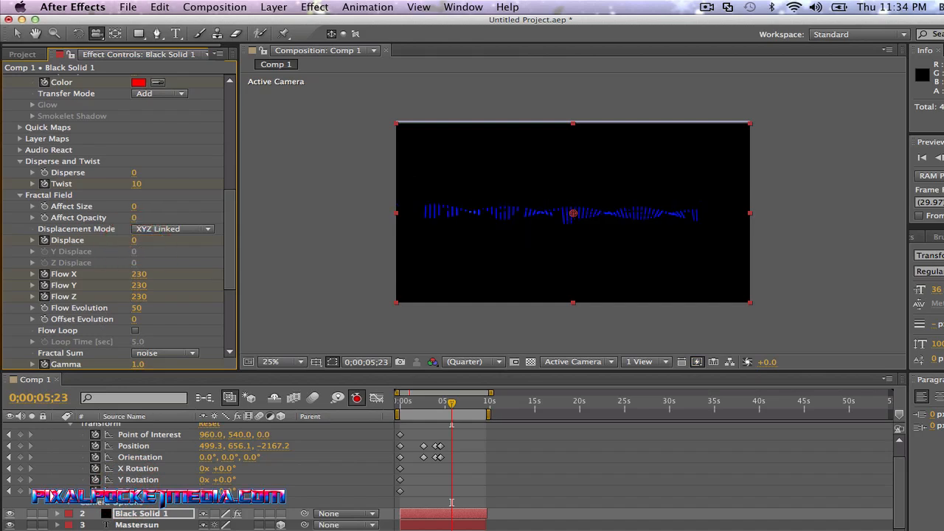
left_click(136, 185)
key("Return")
Play the composition from the beginning to check how the particles form the Mastersun text
left_click(398, 405)
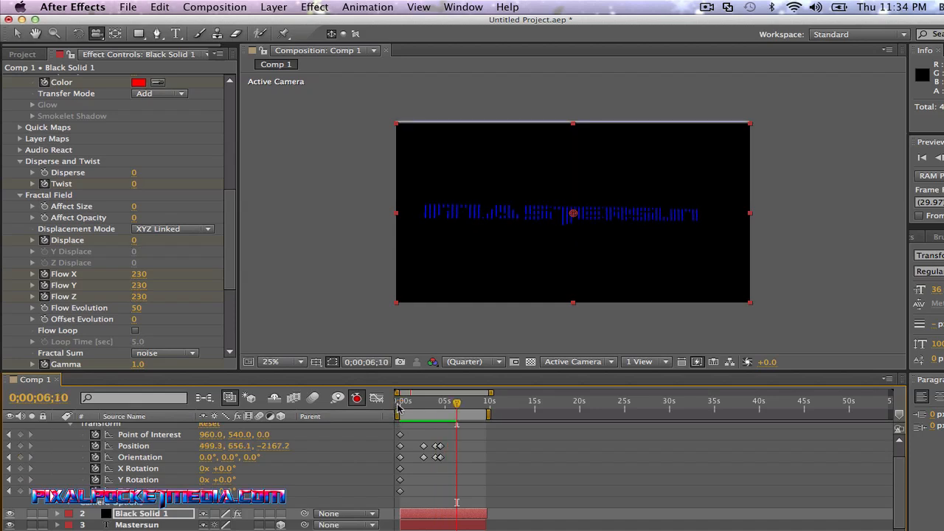
left_click(401, 404)
key("KP_0")
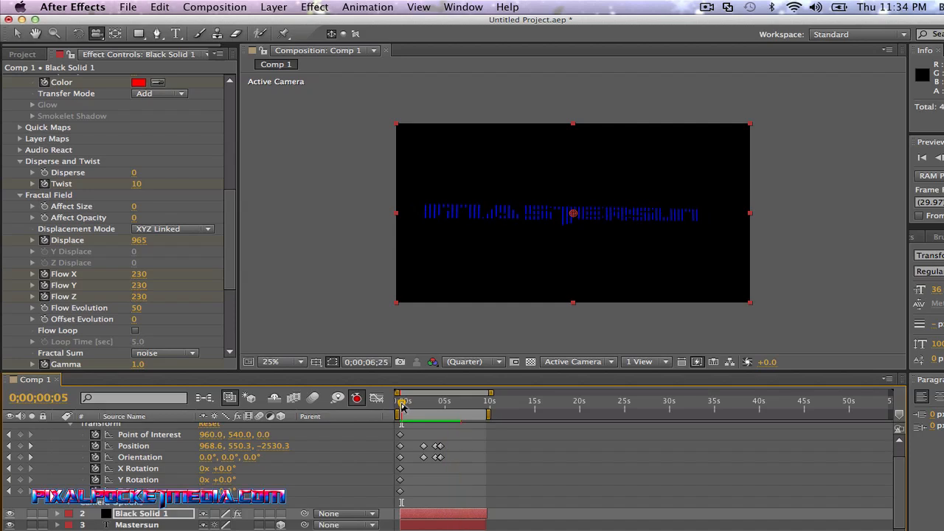
key("space")
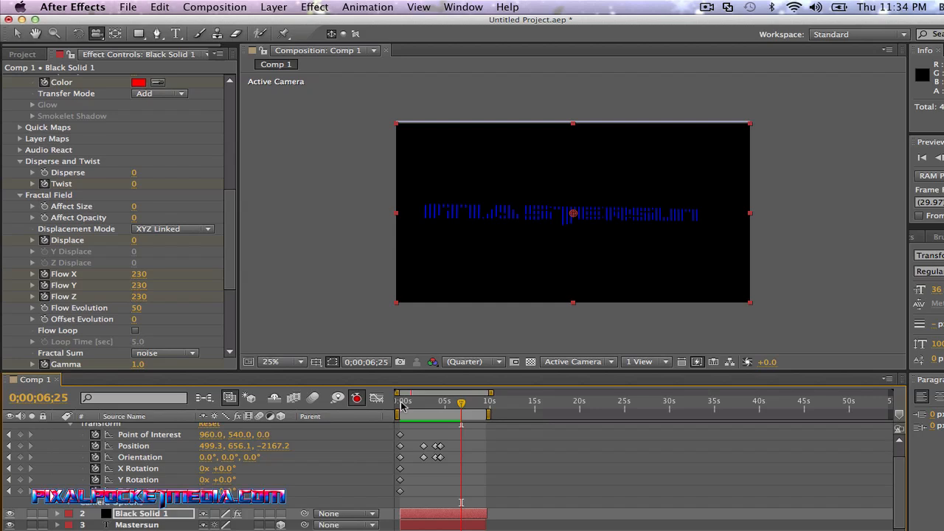
left_click(177, 34)
left_click(398, 408)
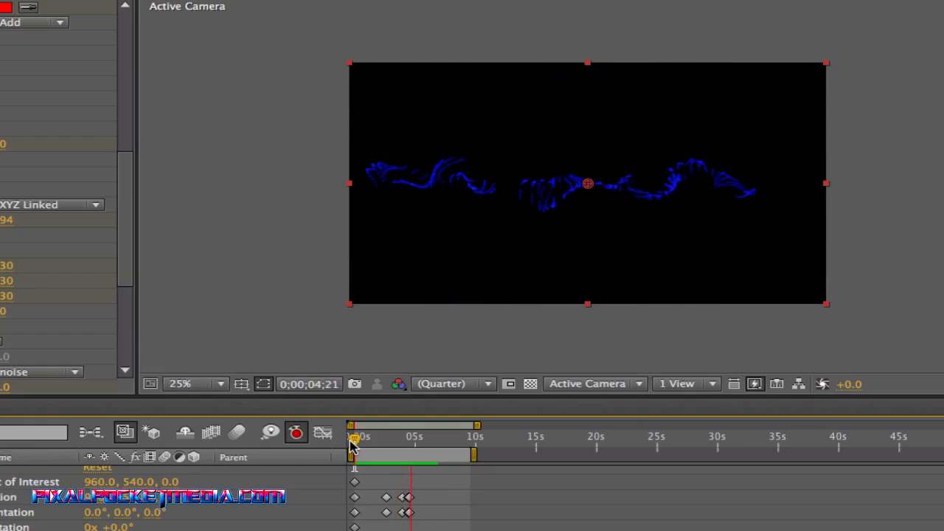
key("space")
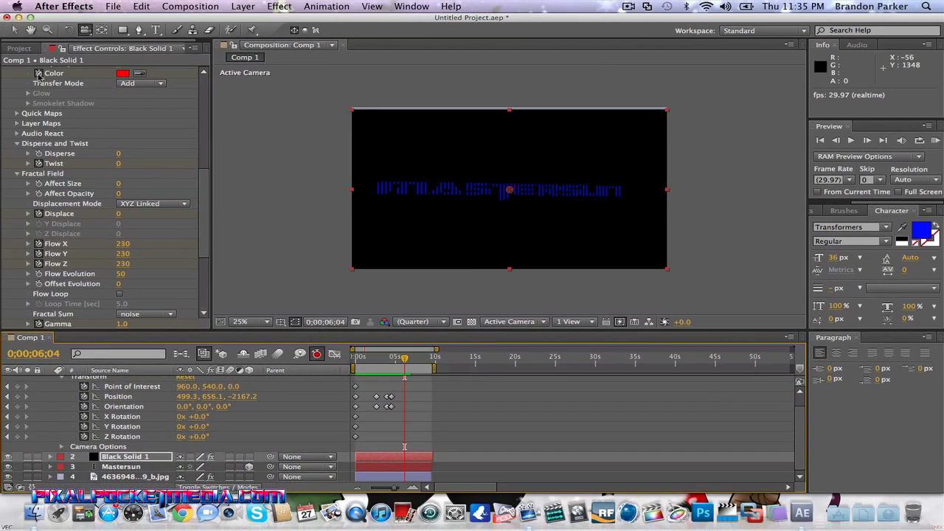
Start opening another project and save the current one as "Test Particle form- intro" in the New Intros folder
left_click(114, 7)
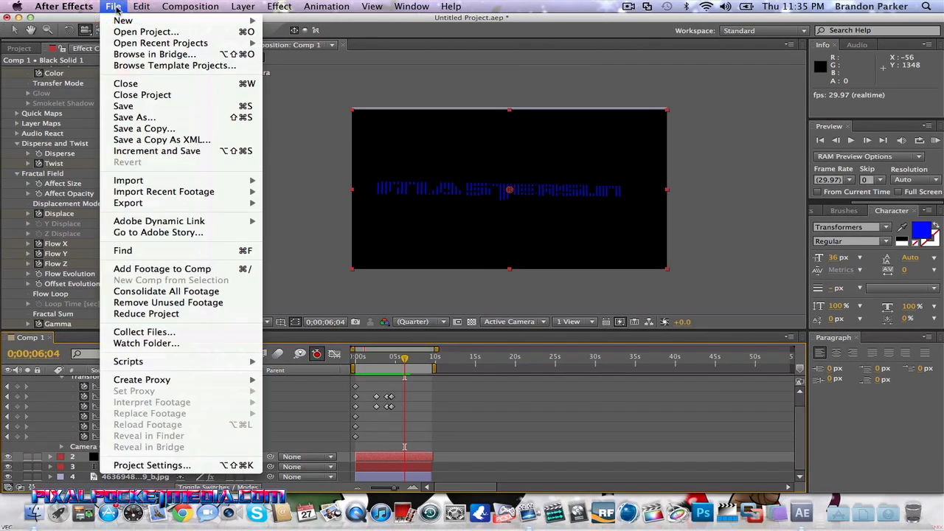
left_click(126, 32)
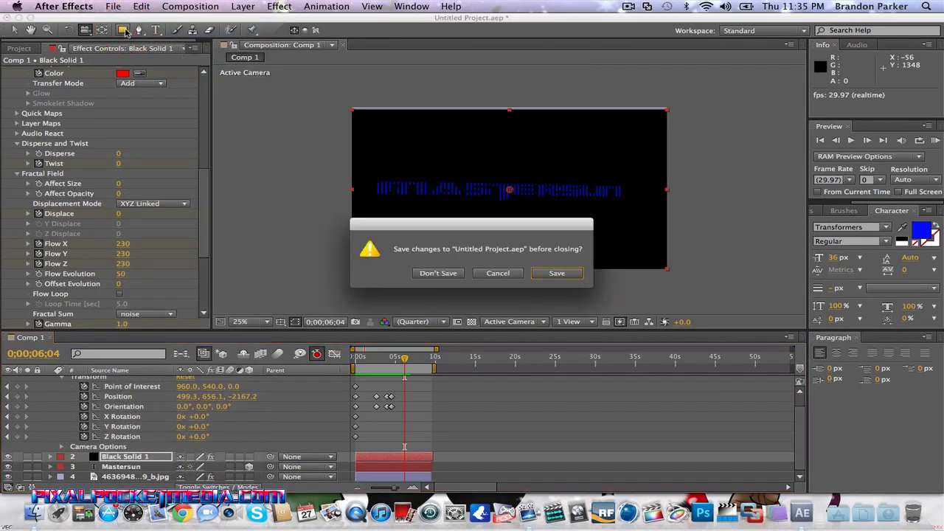
left_click(553, 273)
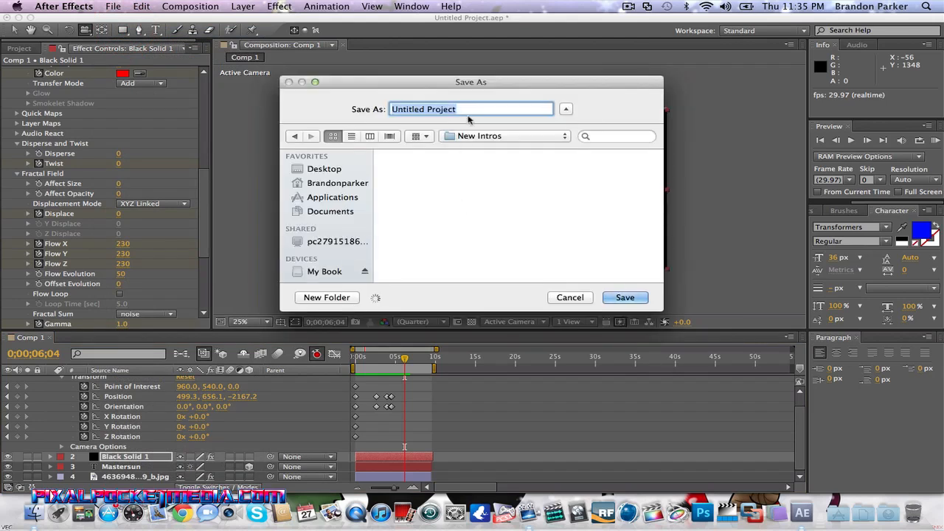
key("BackSpace")
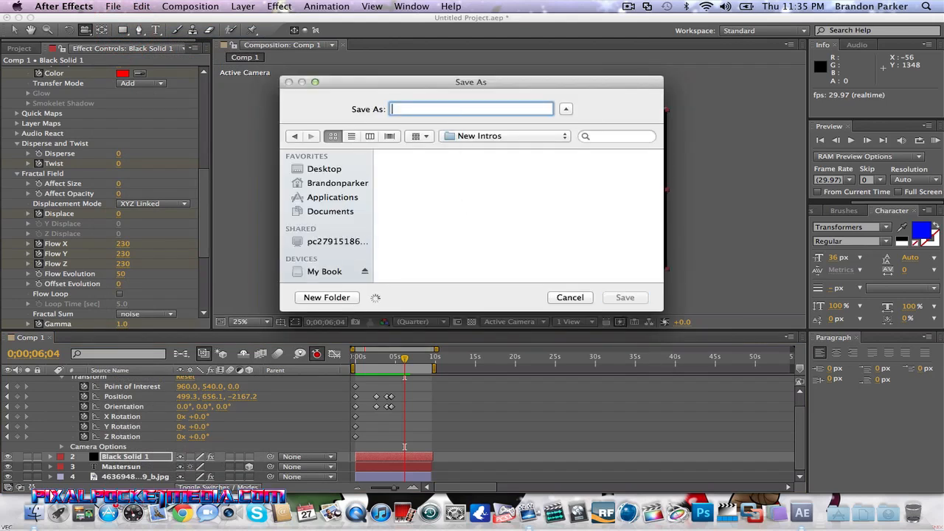
type("Test ")
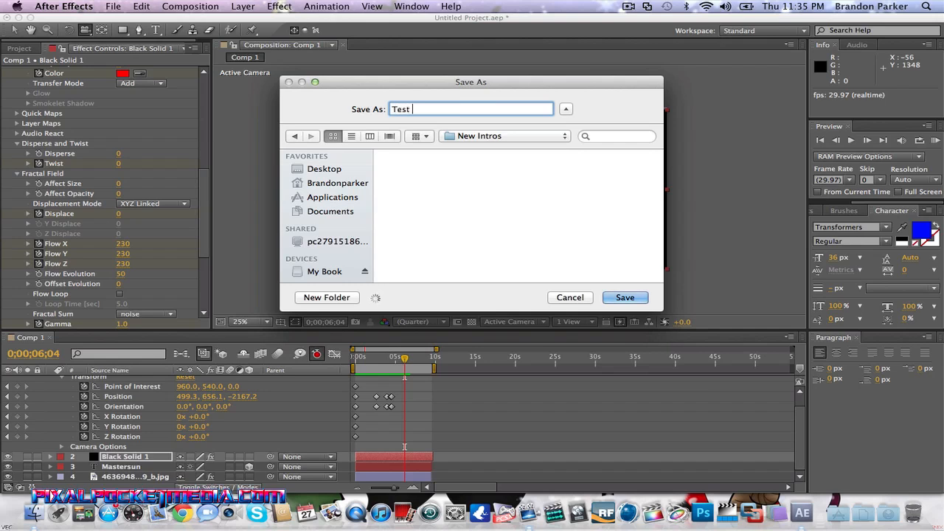
type("Particle intro")
left_click(441, 109)
type("-")
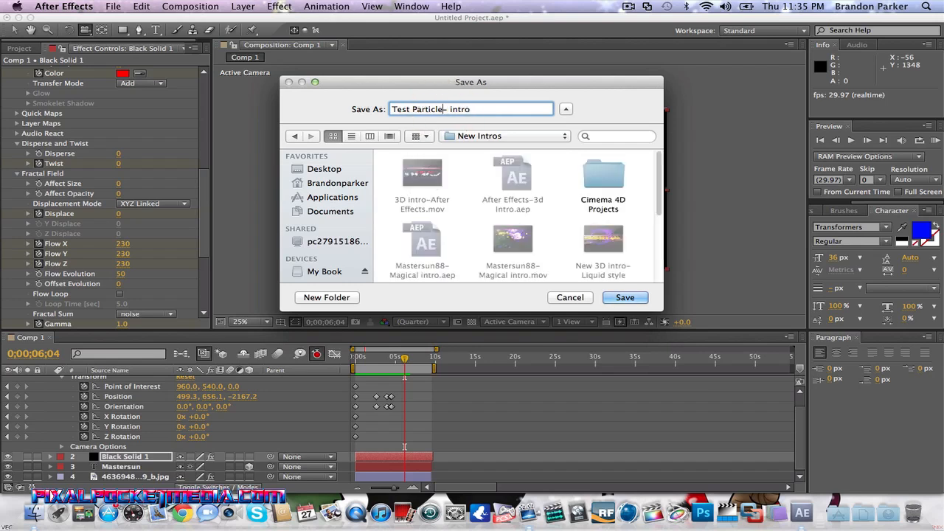
type(" from")
key("BackSpace")
key("BackSpace")
key("BackSpace")
type("orm")
left_click(624, 297)
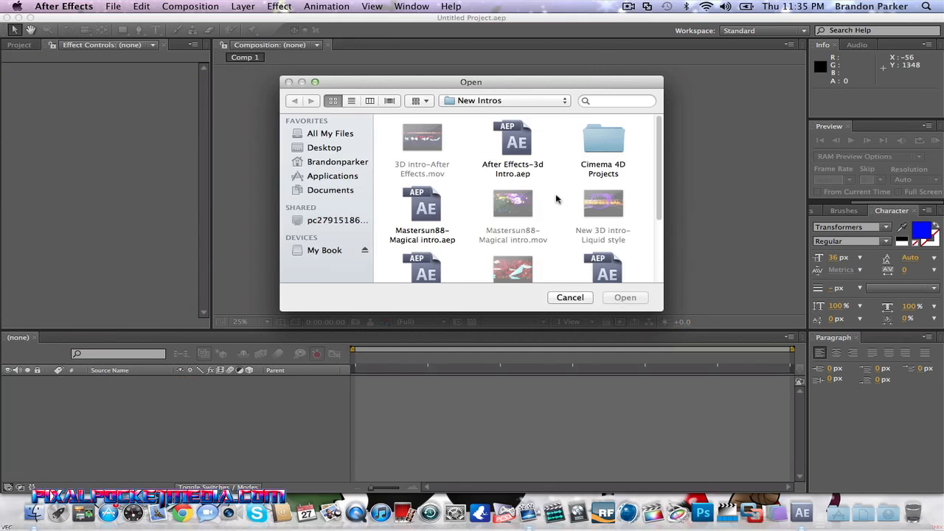
Open the project Particle Form-Intro.aep from the New Intros folder
scroll(557, 198, "down", 5)
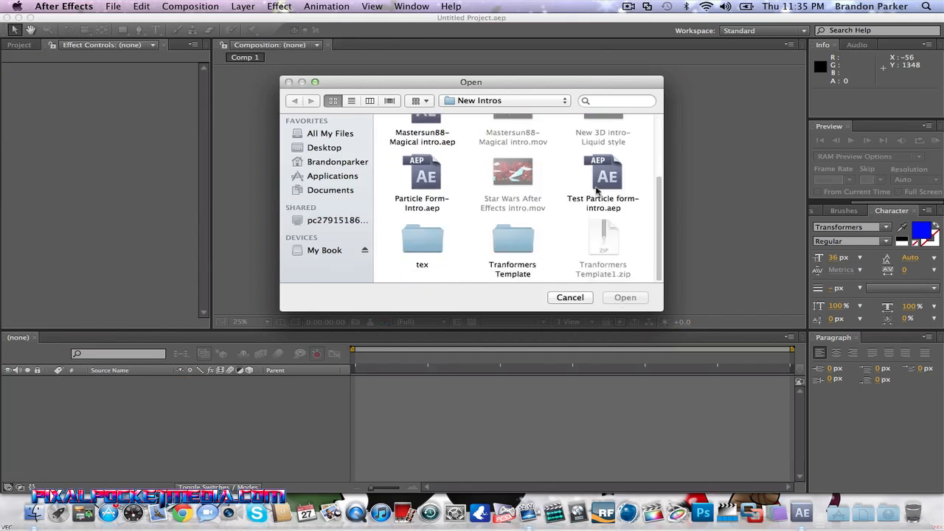
left_click(424, 178)
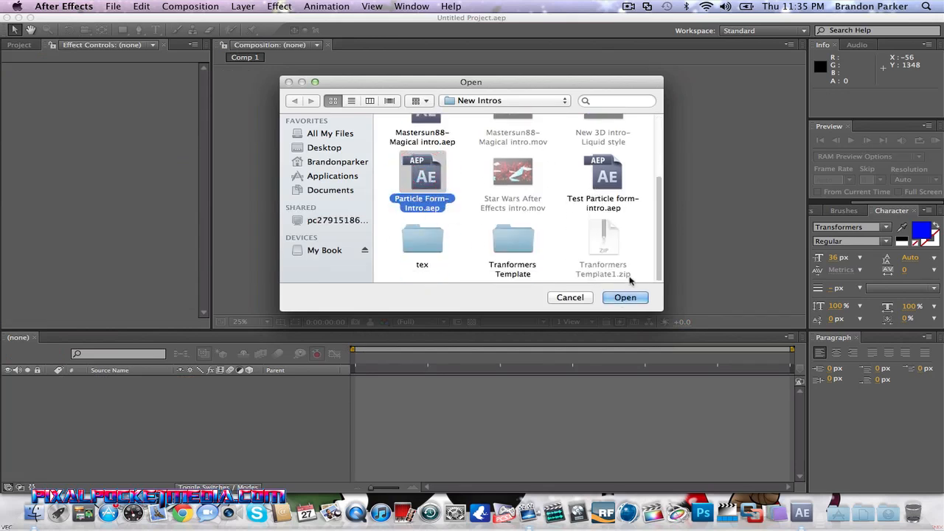
left_click(623, 297)
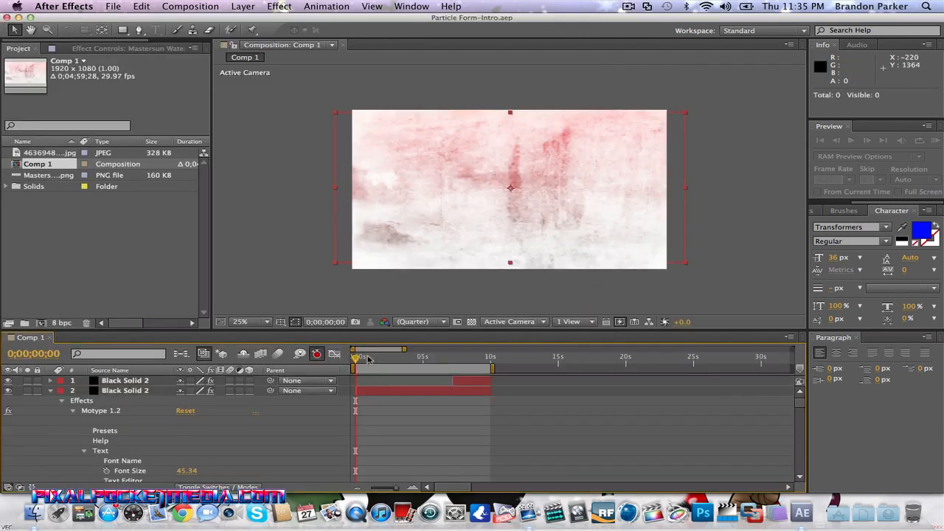
Play Comp 1 from the start and review the frames between 0;00;05;20 and 0;00;06;28
key("space")
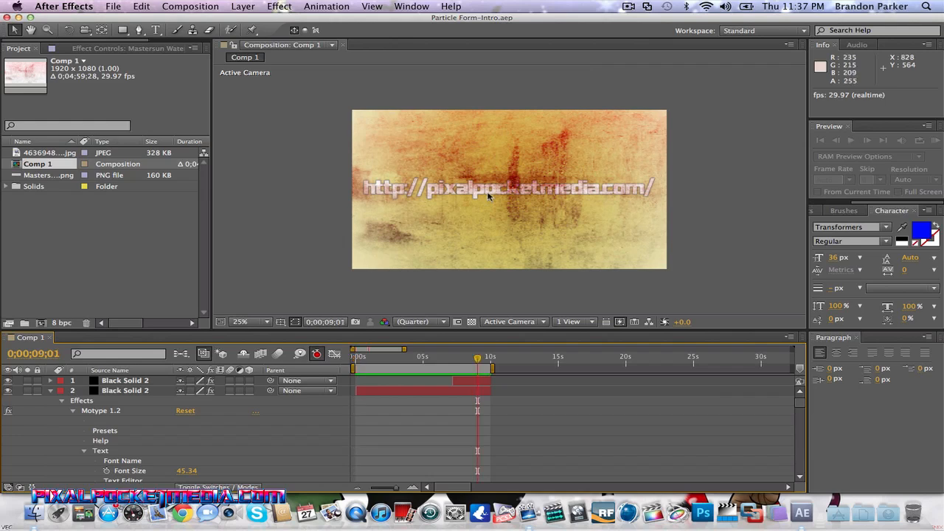
left_click_drag(435, 361, 449, 361)
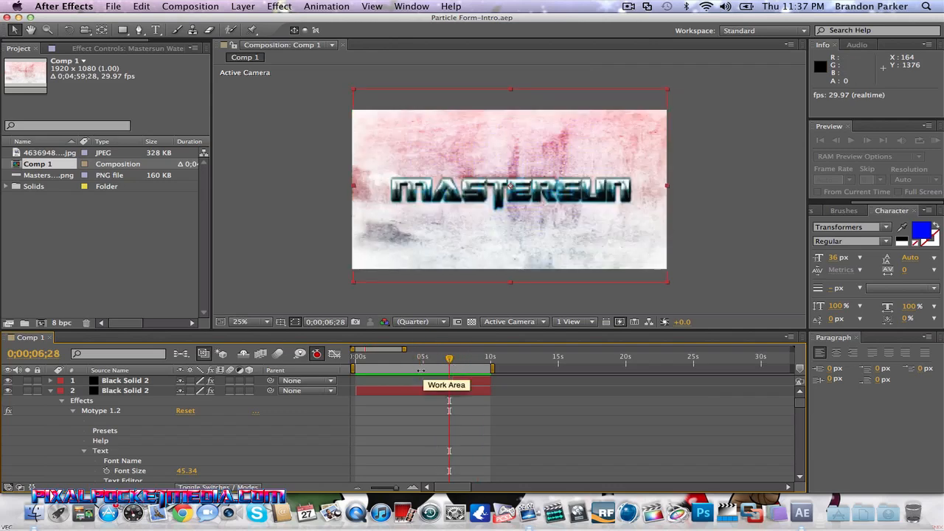
left_click(432, 359)
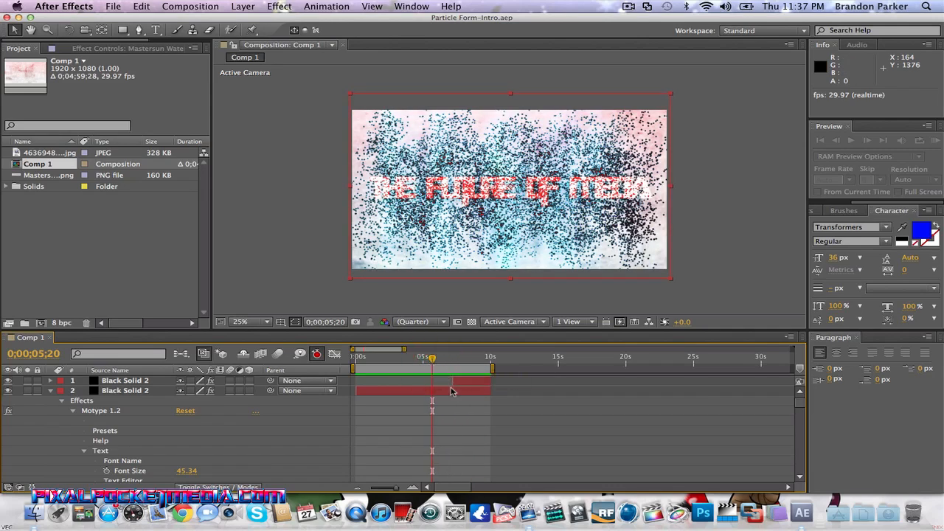
Select the Mastersun Watermark Text 2.png layer and examine its Shatter 3D animation and particle settings at 0;00;06;27
scroll(452, 391, "down", 15)
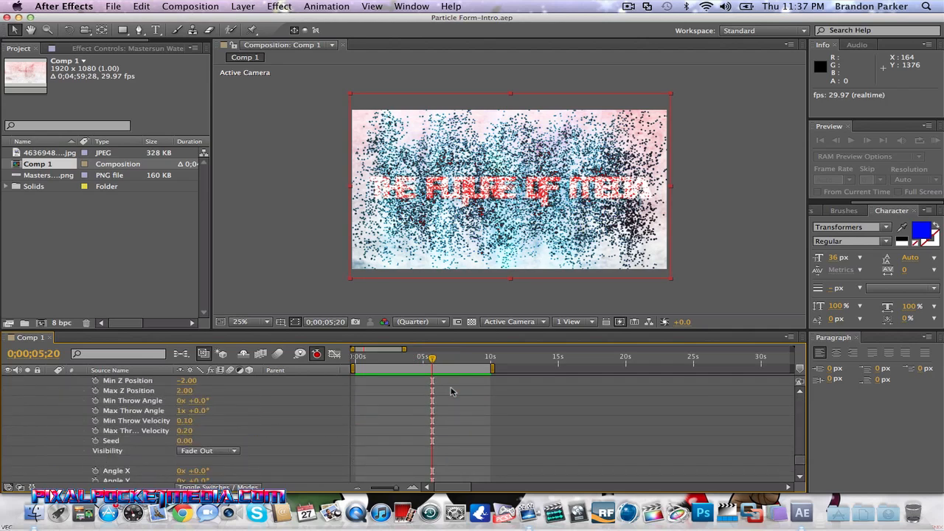
scroll(452, 391, "down", 4)
scroll(453, 428, "up", 15)
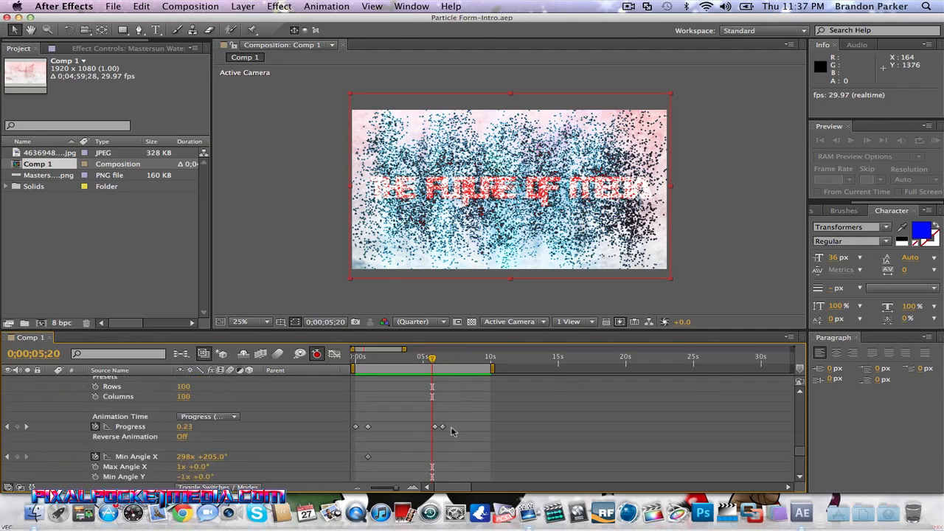
left_click(443, 398)
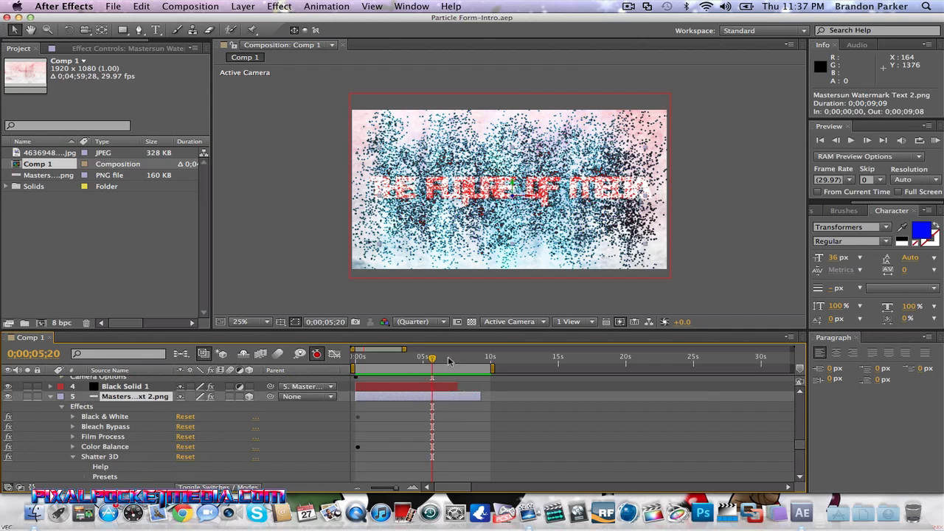
left_click(448, 358)
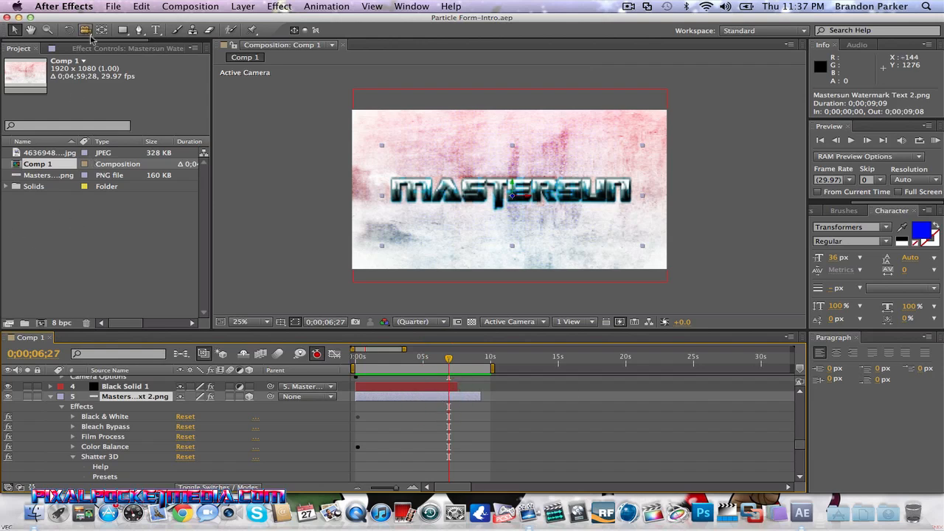
left_click(125, 48)
scroll(42, 195, "down", 10)
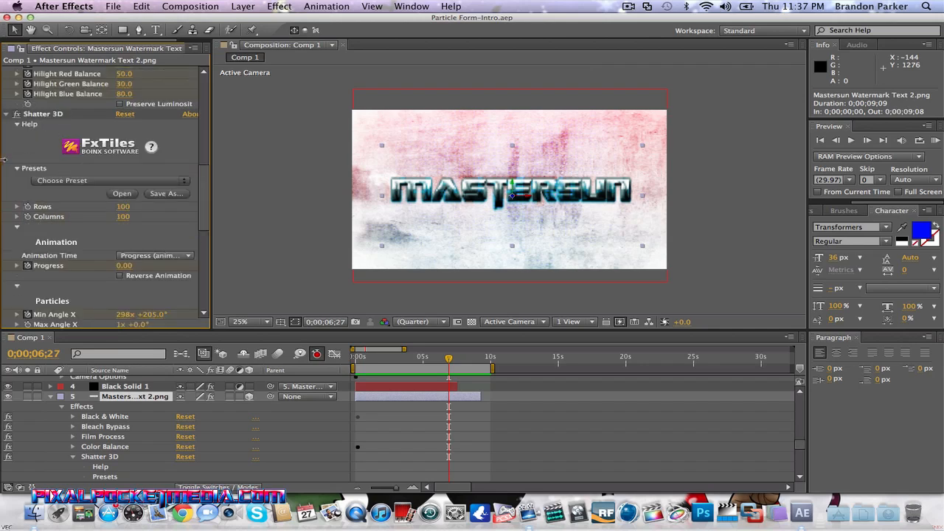
scroll(31, 153, "down", 1)
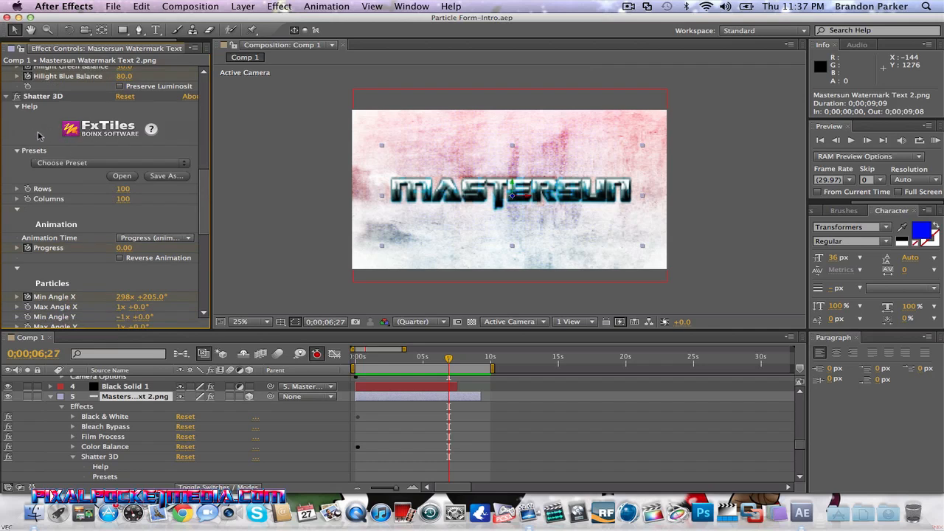
scroll(39, 136, "down", 9)
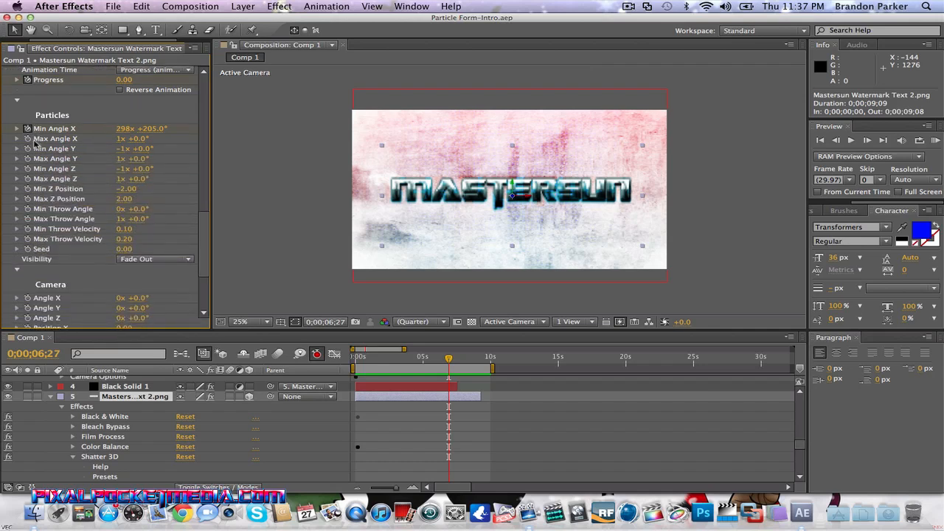
scroll(35, 144, "down", 2)
scroll(62, 166, "up", 5)
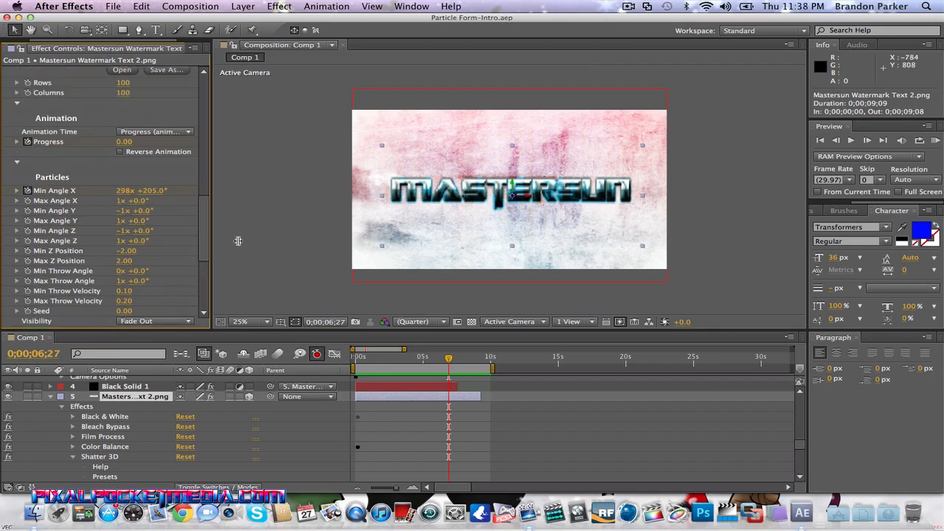
Replay the shatter transition from 0;00;06;17, 0;00;06;05, 0;00;05;12 and 0;00;04;17 to check how the particles form the text
left_click(444, 358)
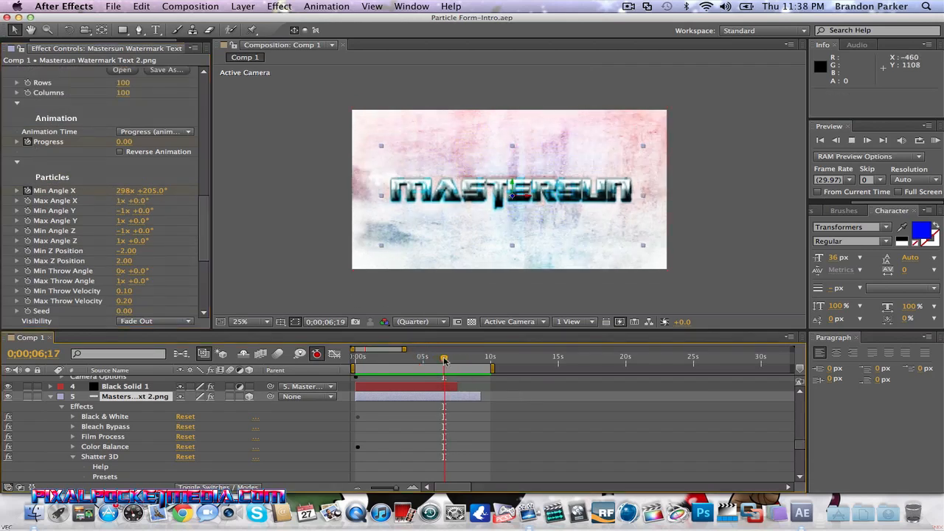
key("space")
left_click_drag(444, 358, 439, 358)
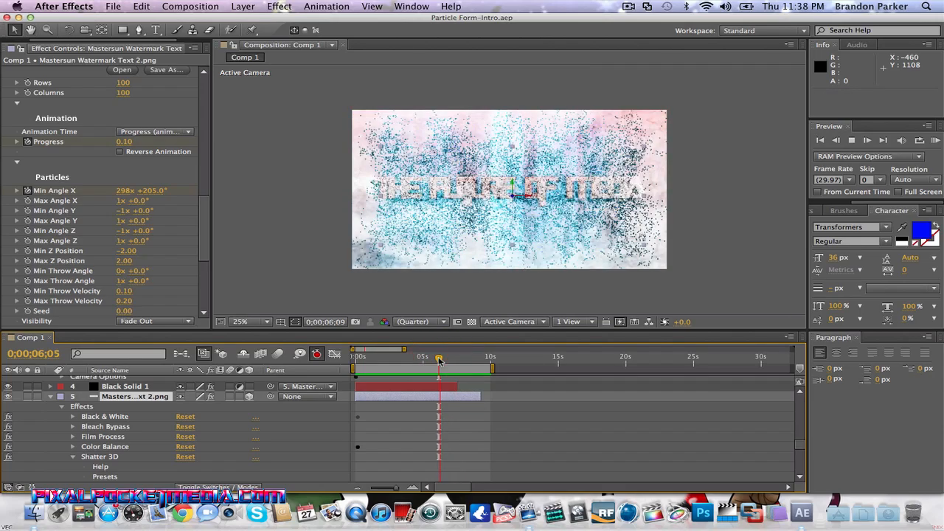
key("space")
left_click(428, 359)
key("space")
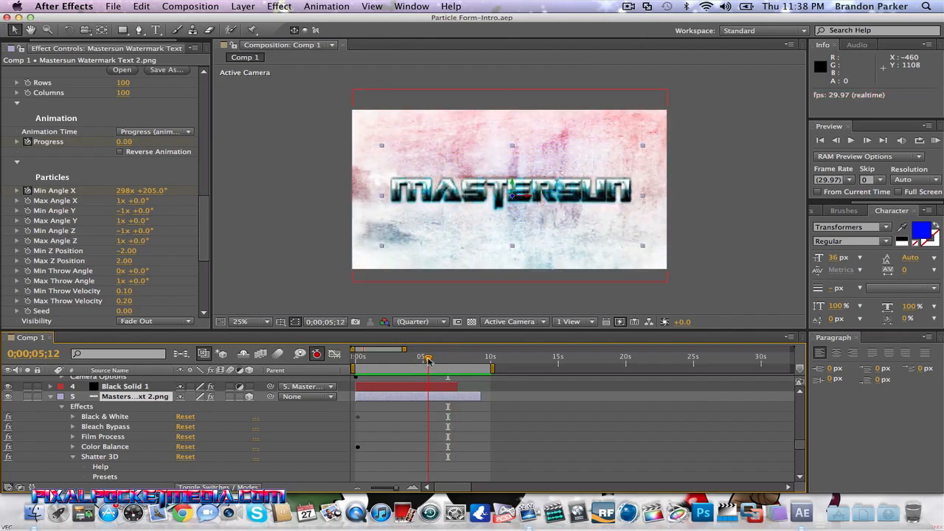
left_click_drag(428, 359, 417, 359)
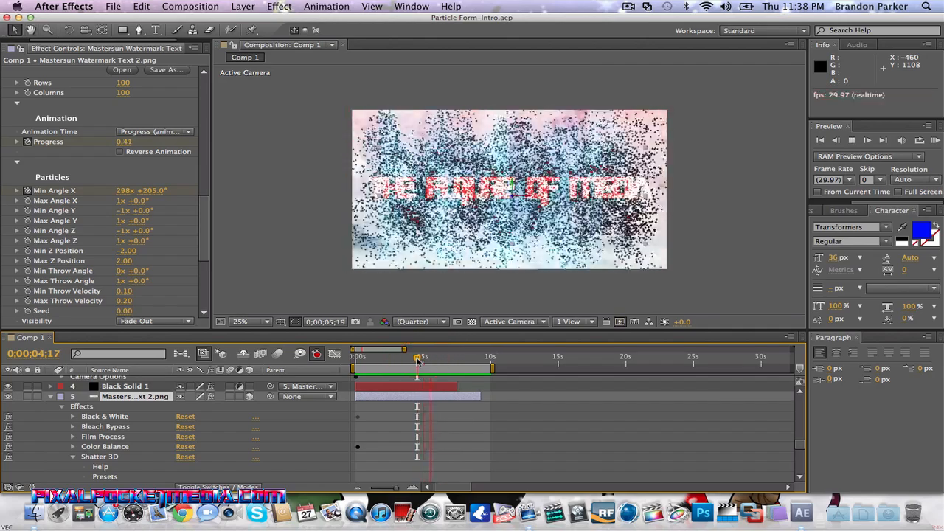
key("space")
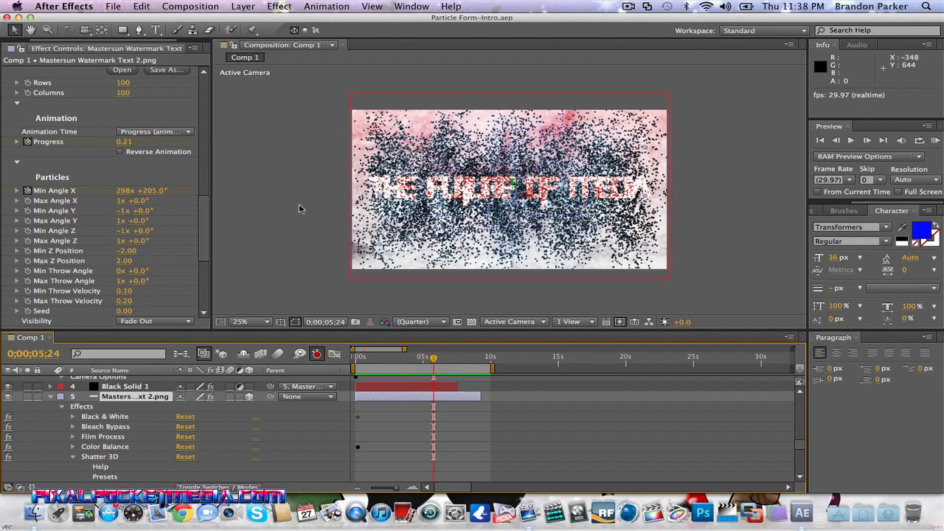
Select the Black Solid 2 layer in row 2 and examine its Motype 1.2 text effect settings
scroll(417, 383, "up", 2)
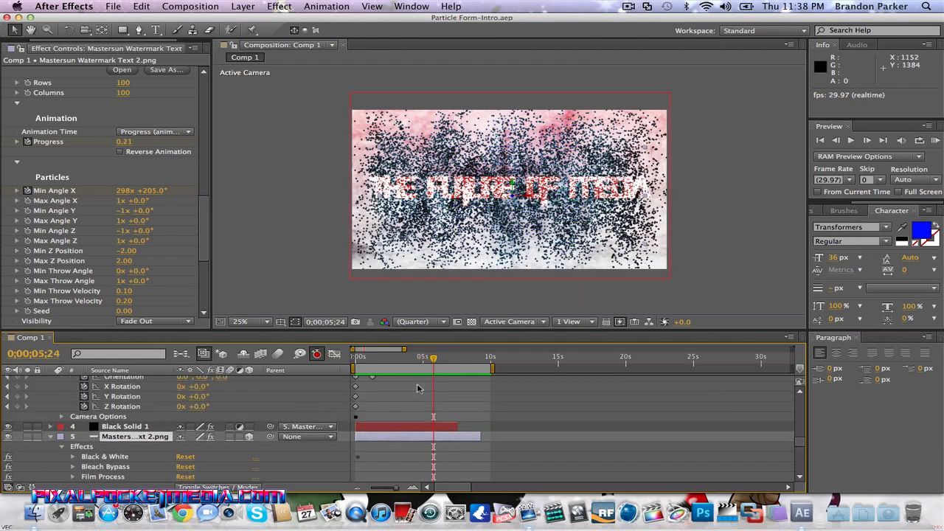
scroll(417, 383, "down", 10)
scroll(416, 389, "up", 3)
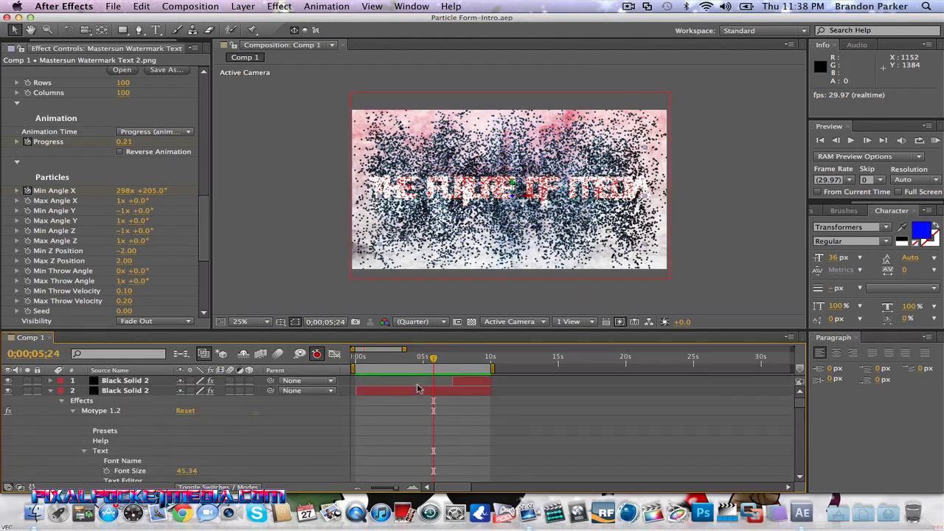
left_click(419, 391)
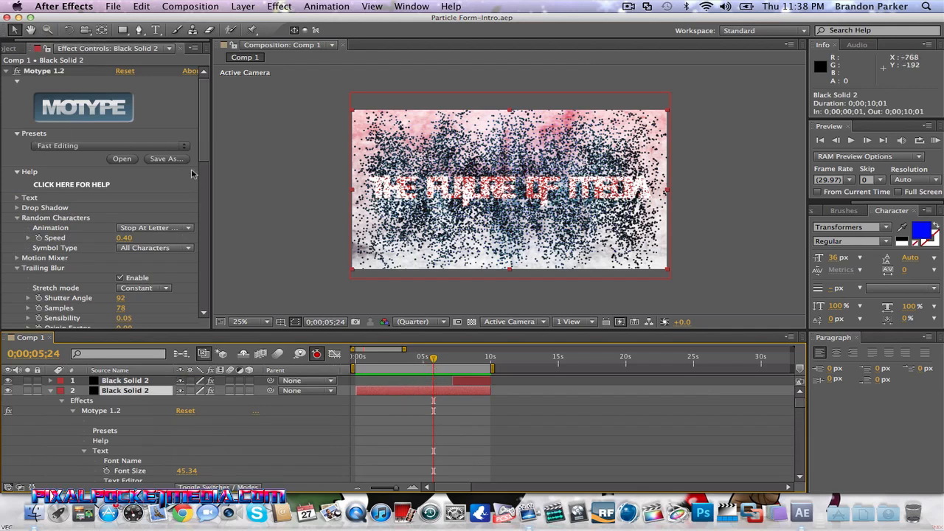
mouse_move(201, 146)
left_mouse_down()
mouse_move(204, 191)
mouse_move(208, 133)
left_mouse_up()
Bring up the Effects & Presets list and look through the effect categories above Trapcode
left_click(837, 212)
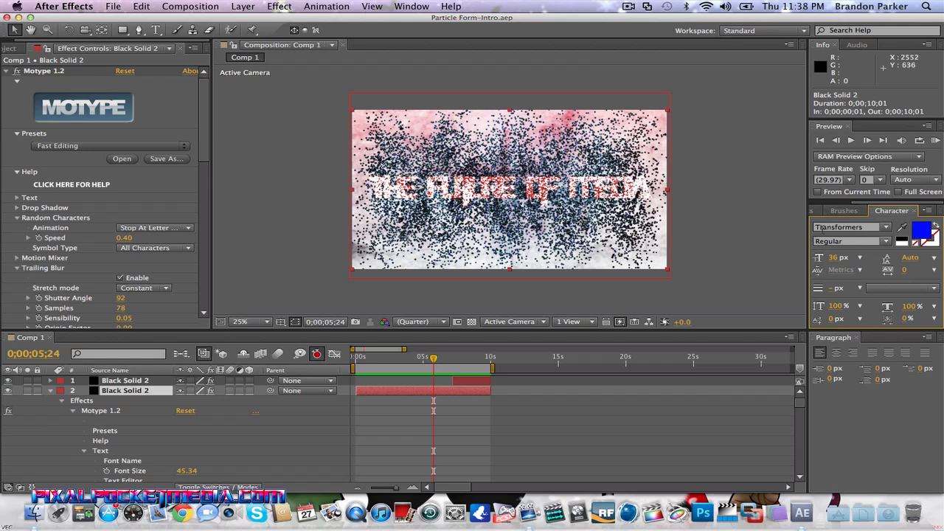
left_click(814, 211)
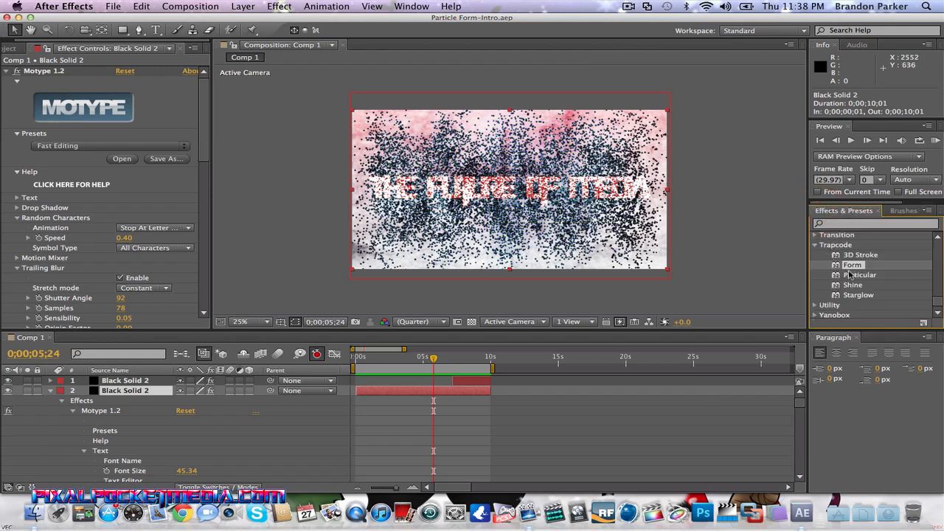
scroll(849, 275, "up", 10)
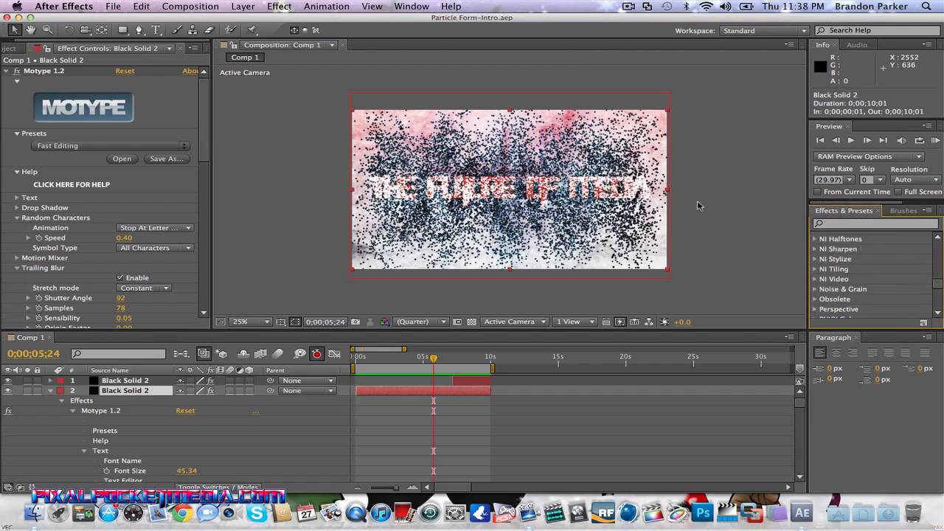
Start a new project and create the 1920 x 1080 composition Comp 1 with the HDTV 1080 29.97 preset
left_click(113, 6)
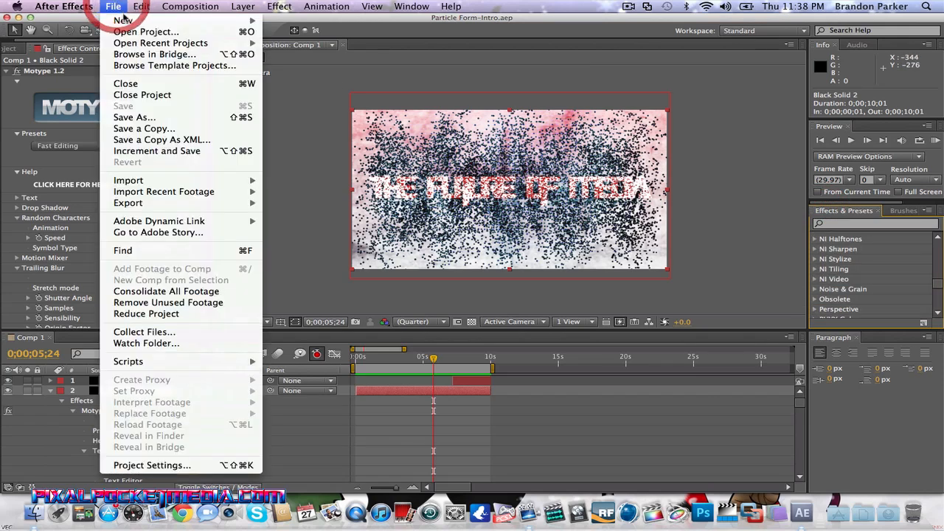
left_click(280, 25)
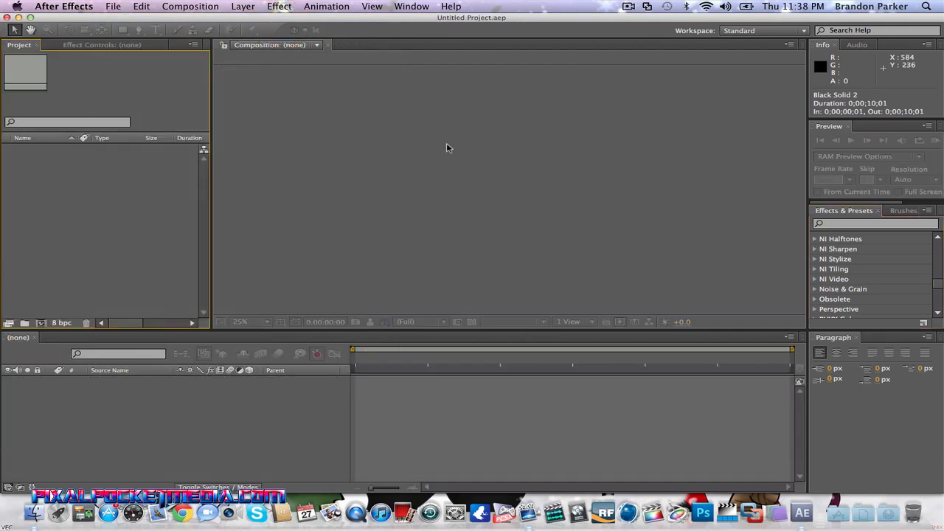
left_click(258, 46)
left_click(190, 6)
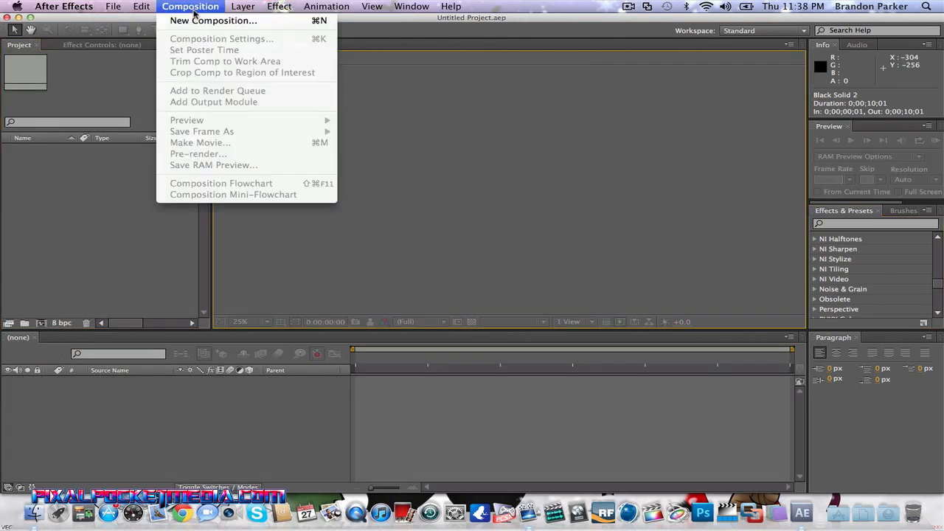
left_click(211, 20)
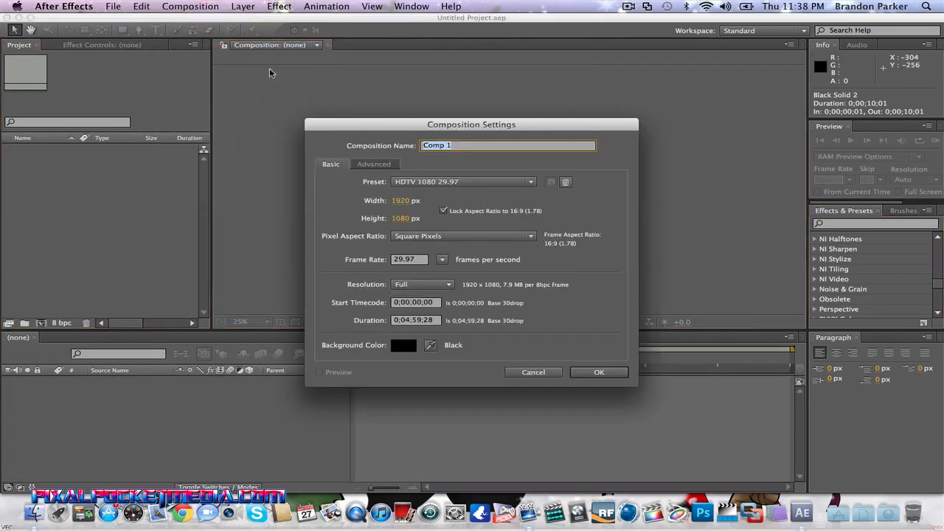
left_click(597, 374)
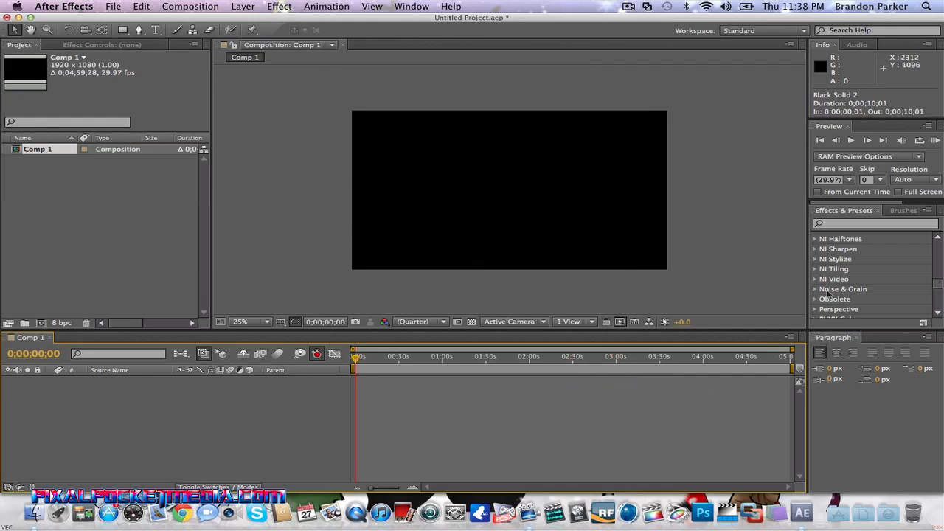
Collapse the Trapcode category in the effects list and expand the Simulation category
scroll(853, 259, "down", 8)
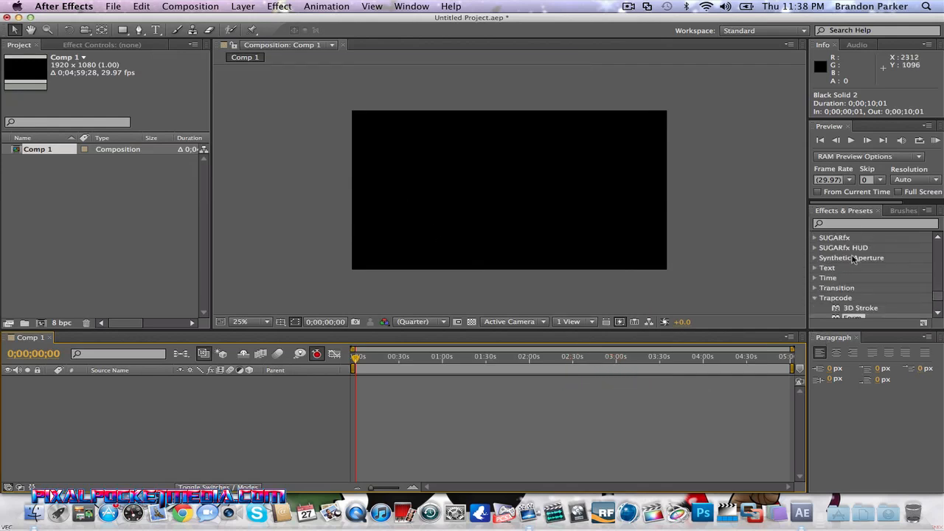
scroll(853, 258, "up", 2)
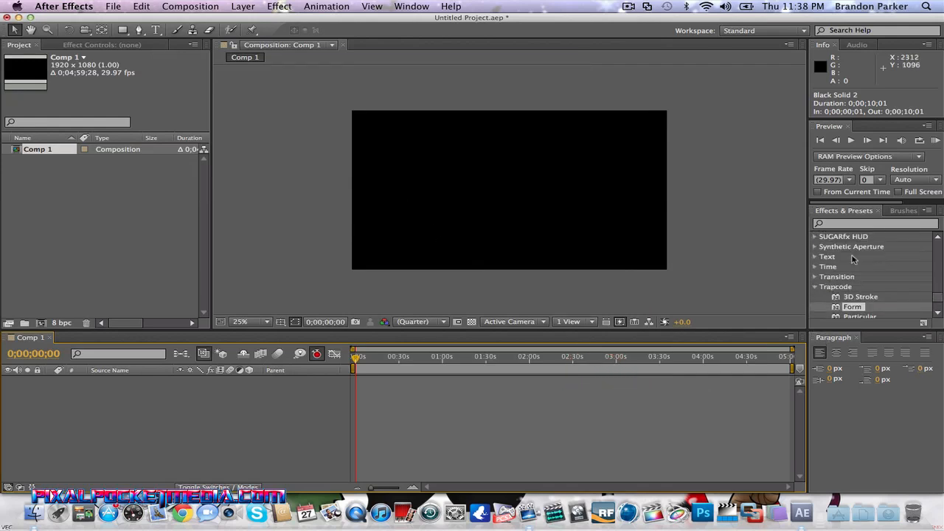
left_click(814, 286)
scroll(834, 276, "up", 2)
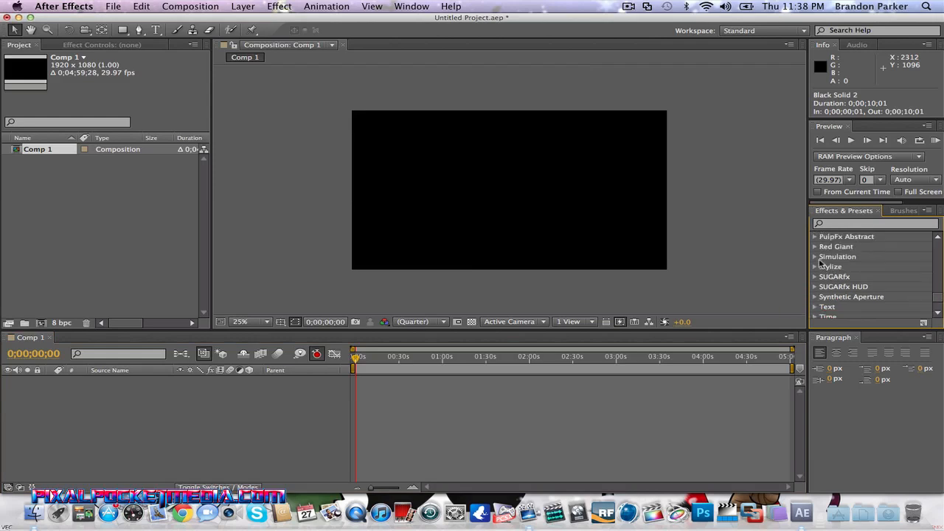
left_click(815, 256)
scroll(878, 284, "down", 2)
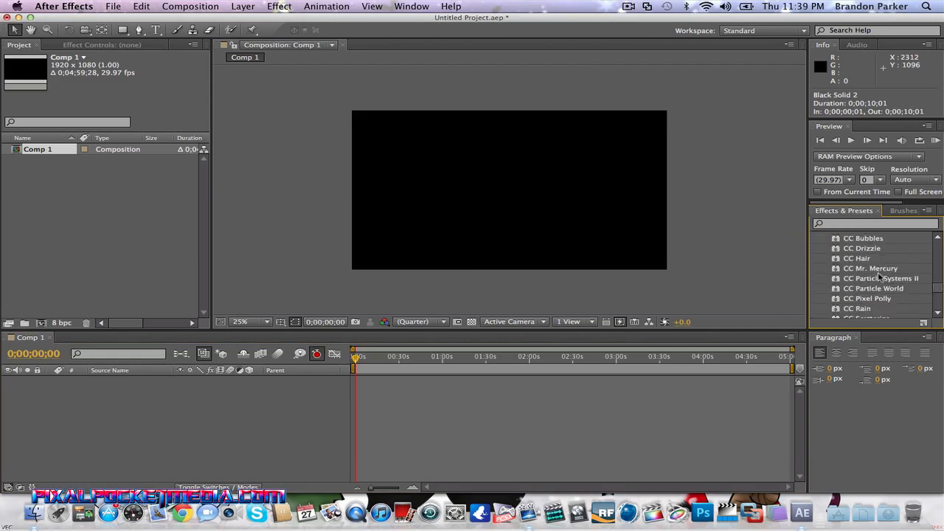
Look through the Simulation effects and select Particle Playground
scroll(876, 280, "up", 2)
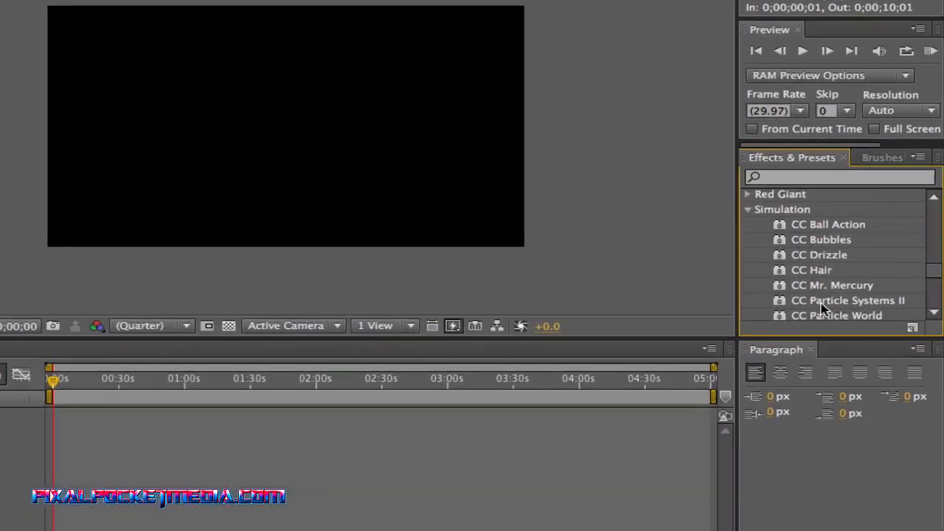
scroll(864, 311, "down", 2)
scroll(806, 309, "up", 1)
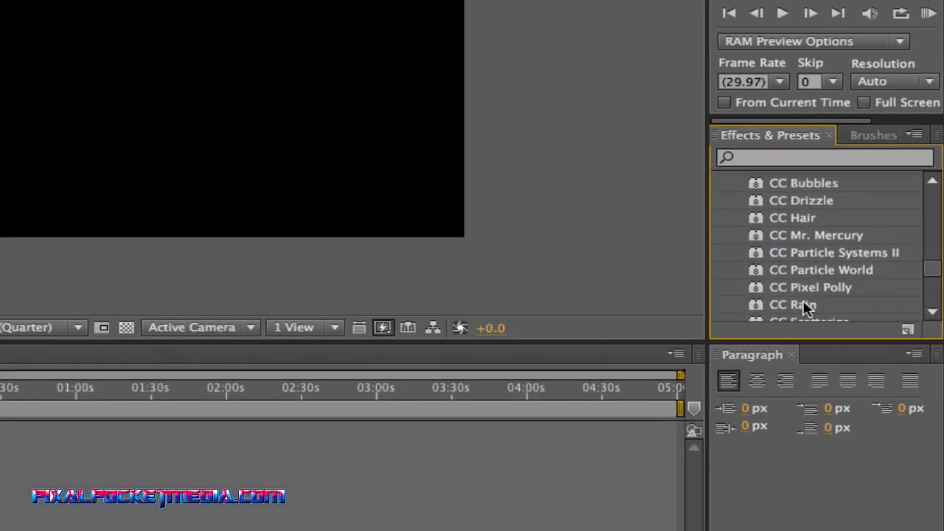
scroll(806, 308, "down", 5)
scroll(806, 308, "down", 2)
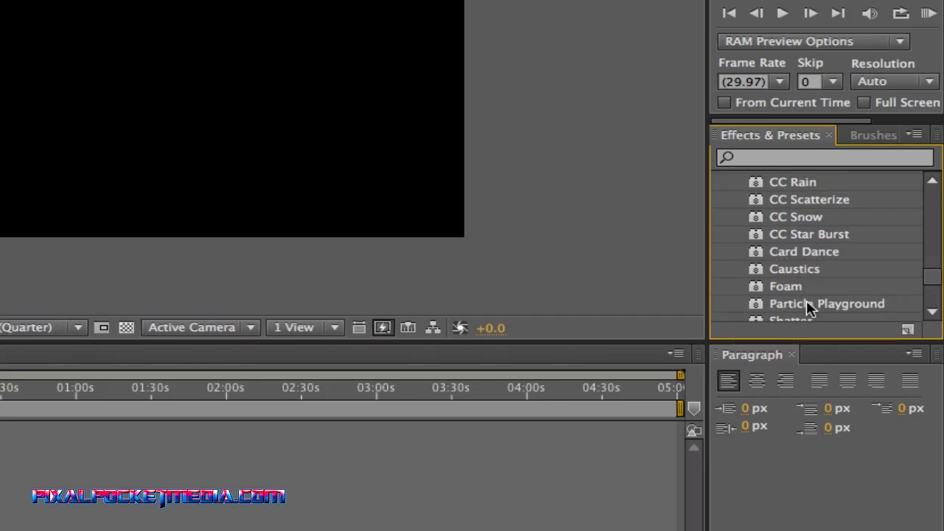
scroll(808, 308, "down", 2)
left_click(810, 274)
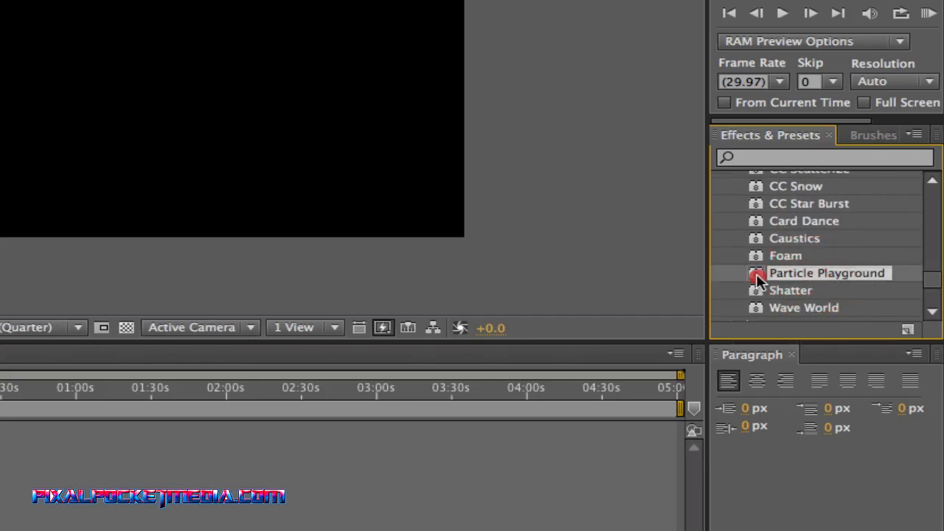
left_click_drag(758, 280, 320, 149)
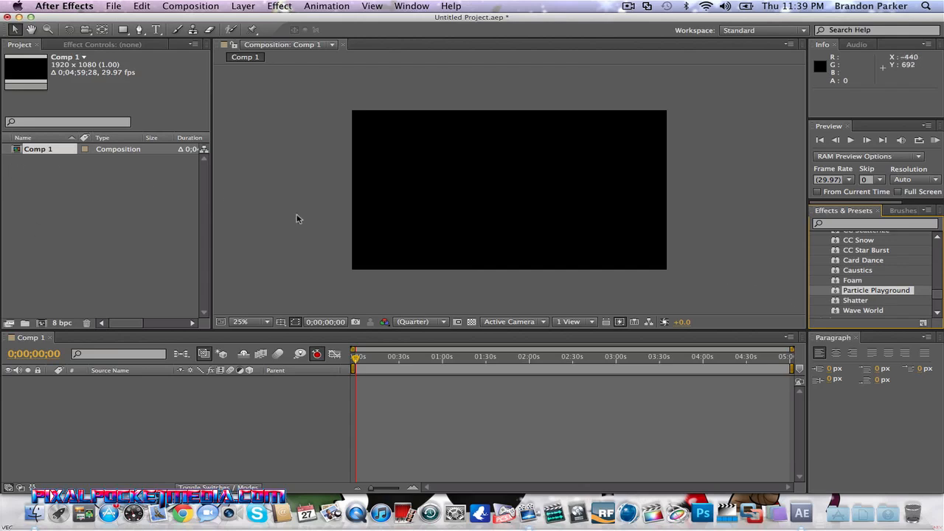
Create a black solid layer in Comp 1 and apply the Particle Playground effect to it
left_click(360, 384)
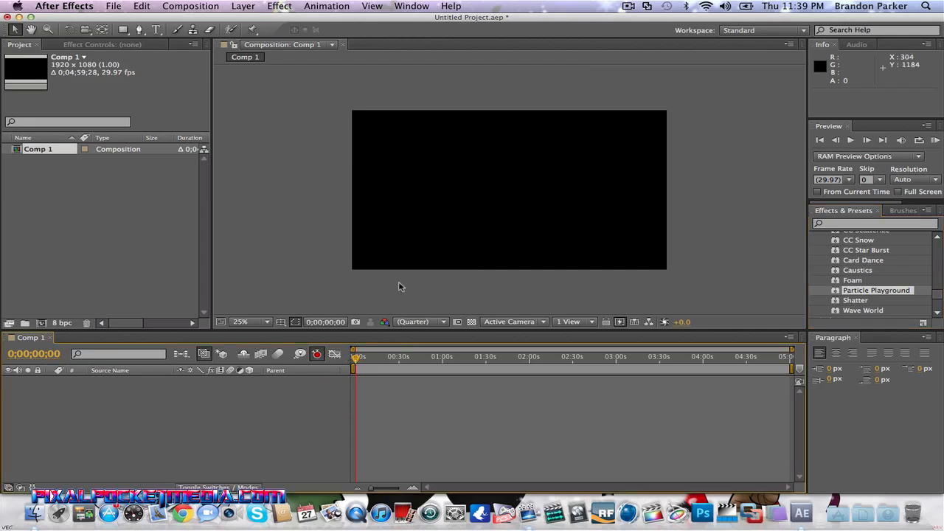
left_click(243, 6)
mouse_move(249, 20)
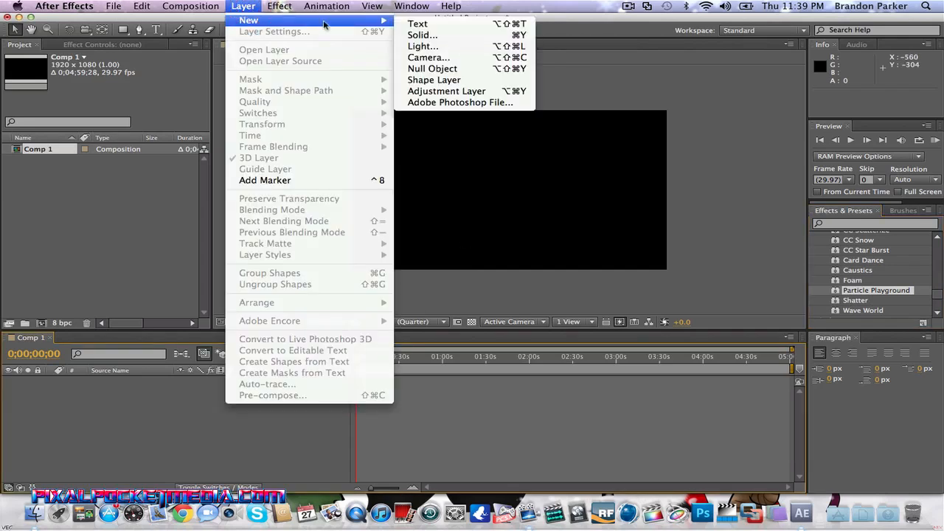
left_click(417, 35)
left_click(580, 362)
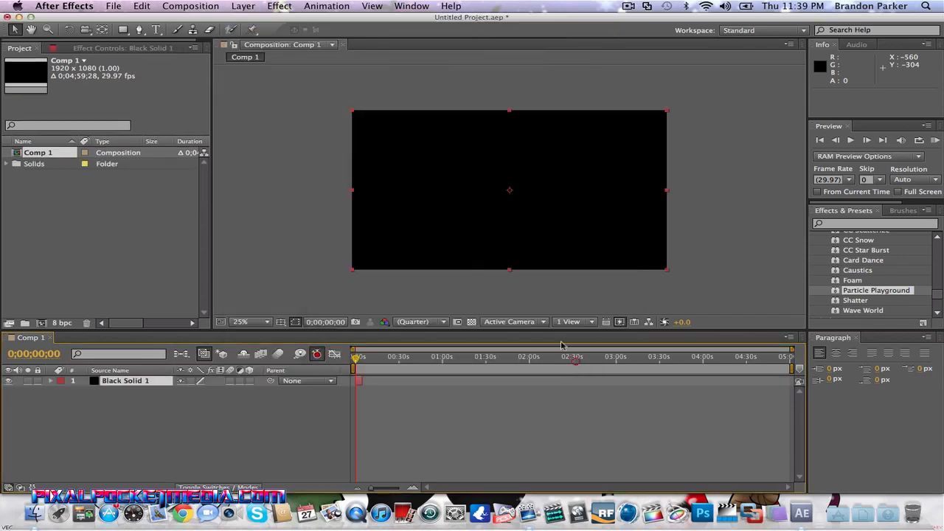
left_click(885, 291)
left_click_drag(884, 291, 491, 216)
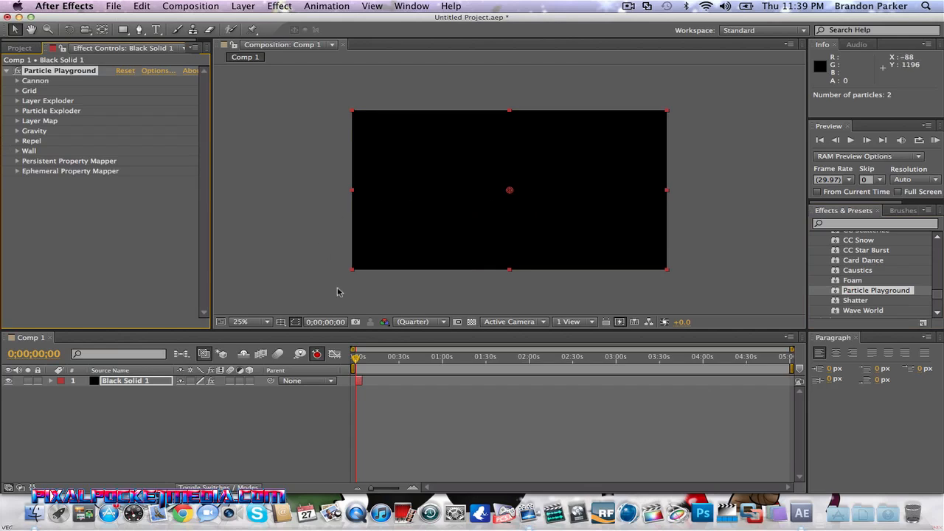
Shorten the work area to about 10 seconds and extend the Black Solid 1 layer's out point to 0;00;09;28
left_click_drag(792, 368, 363, 369)
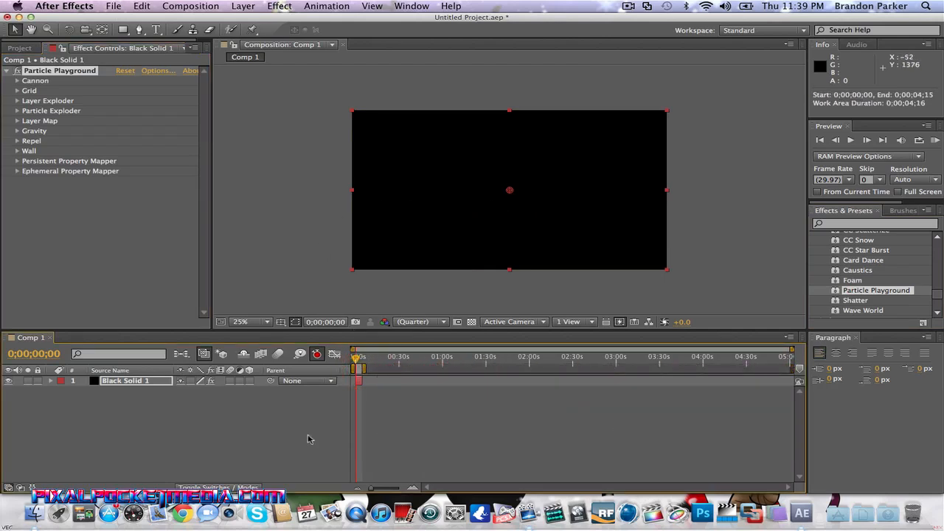
left_click_drag(371, 492, 395, 494)
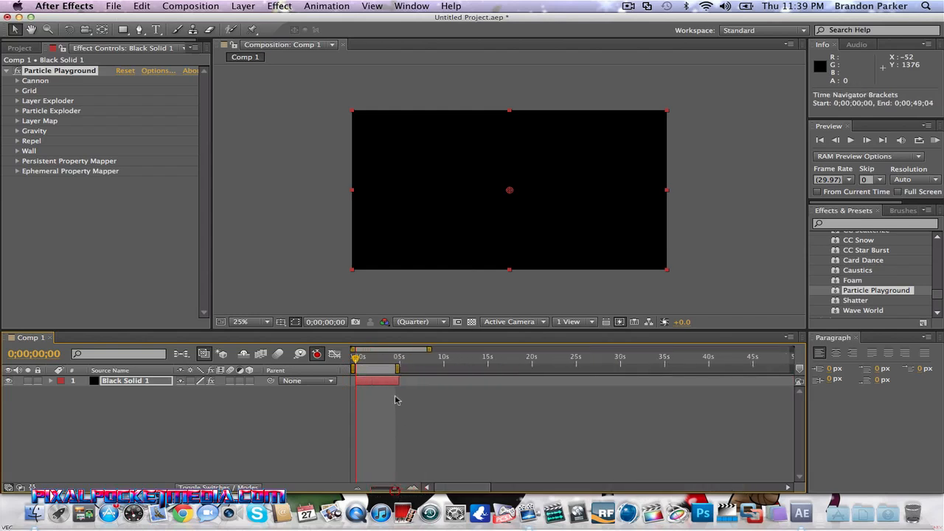
left_click_drag(398, 368, 434, 383)
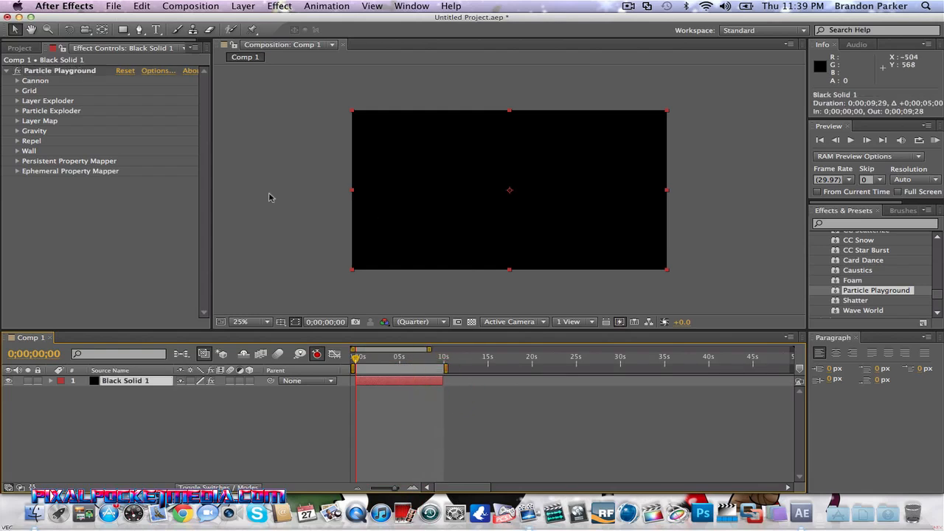
Set the Particle Exploder's Radius of New Particles to 119 with keyframing enabled, and preview the particles from the start
left_click(17, 111)
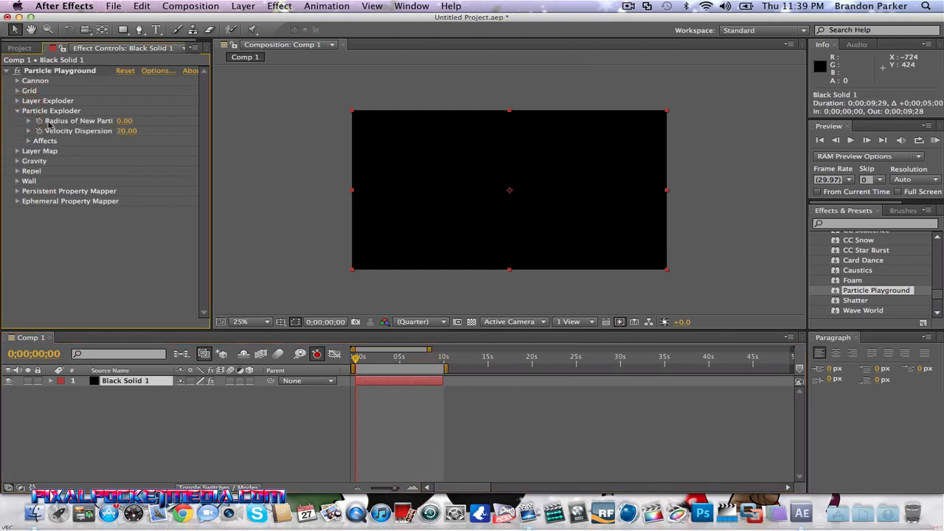
left_click_drag(119, 123, 154, 83)
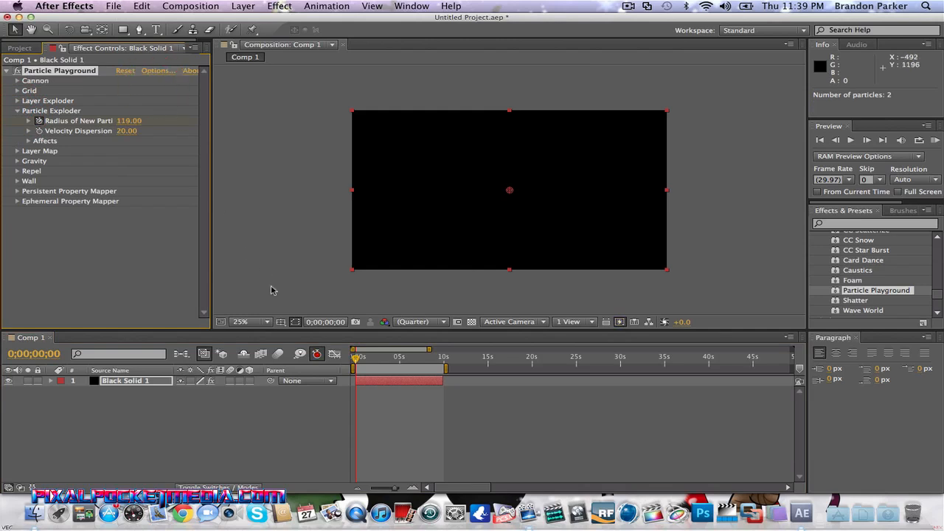
key("space")
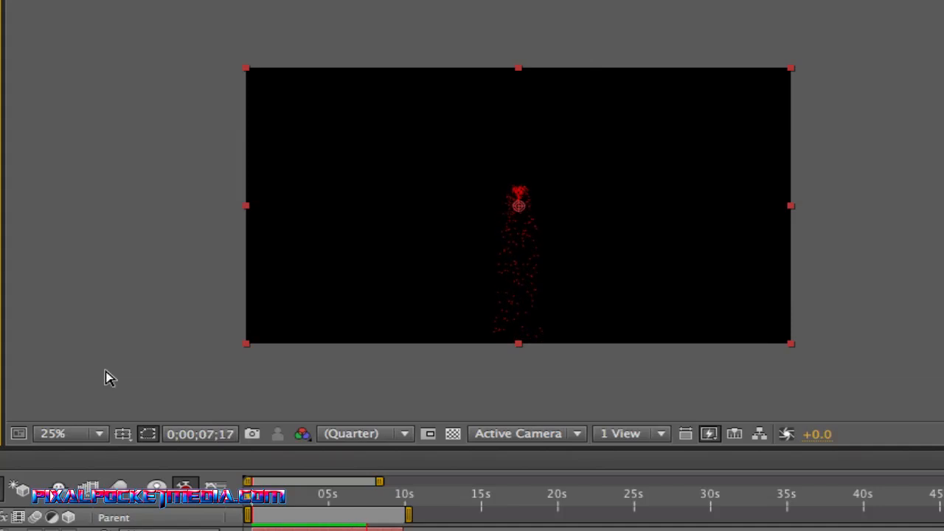
left_click(249, 501)
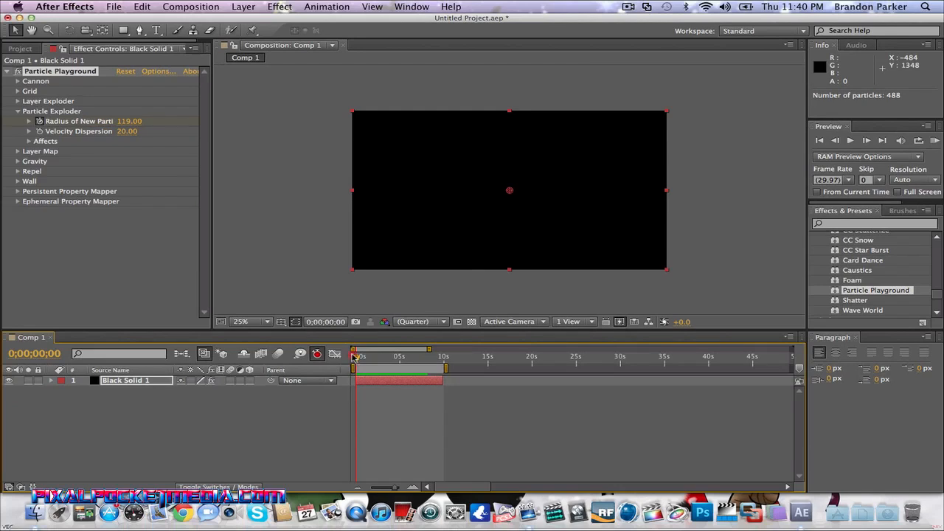
left_click(355, 356)
key("space")
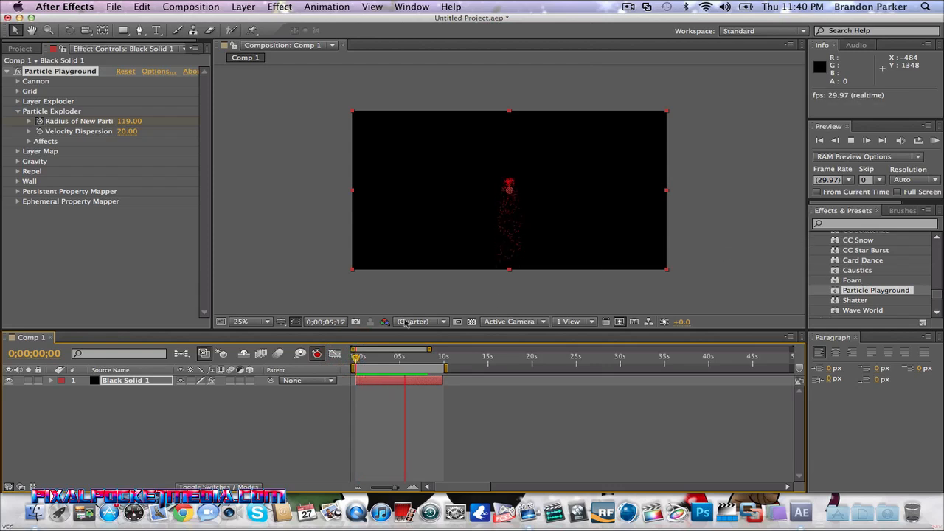
key("space")
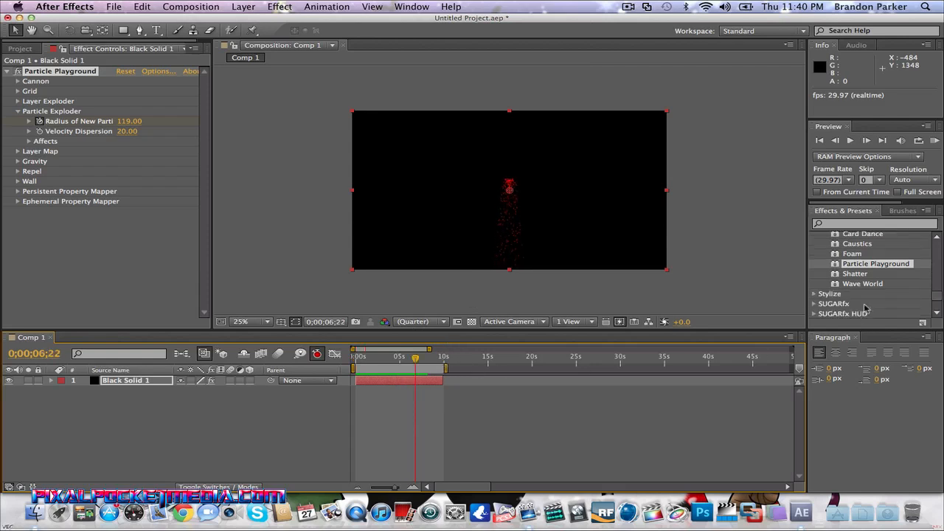
Look through the other Simulation effects from CC Ball Action to Wave World, and check the particles at 0;00;07;04
scroll(865, 307, "up", 3)
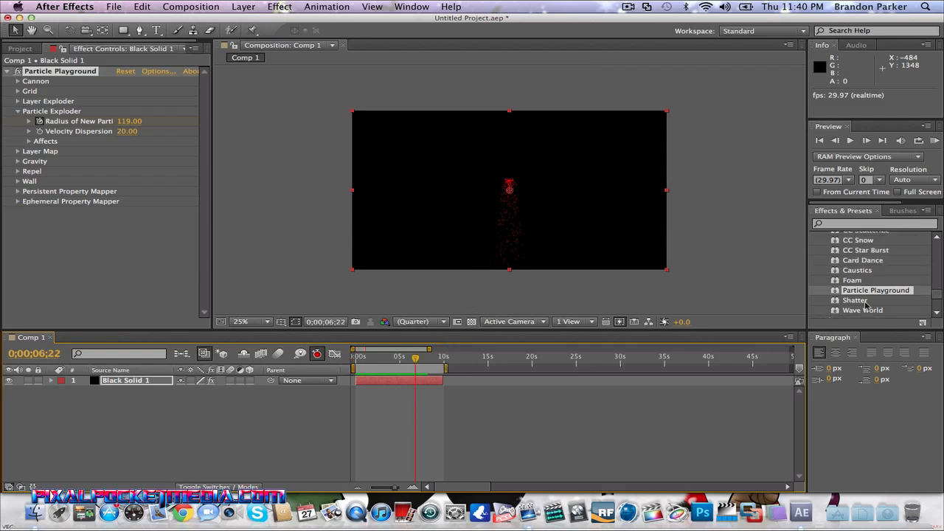
scroll(865, 304, "up", 3)
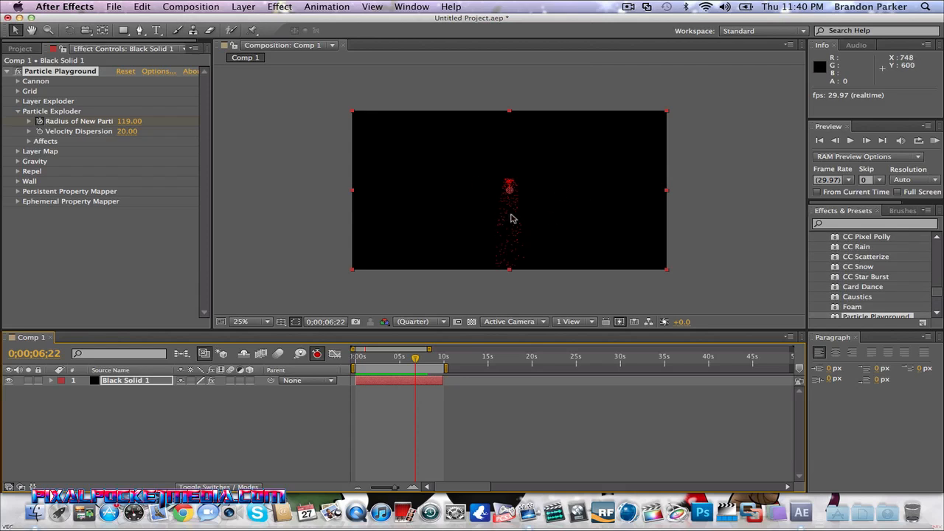
scroll(899, 271, "up", 5)
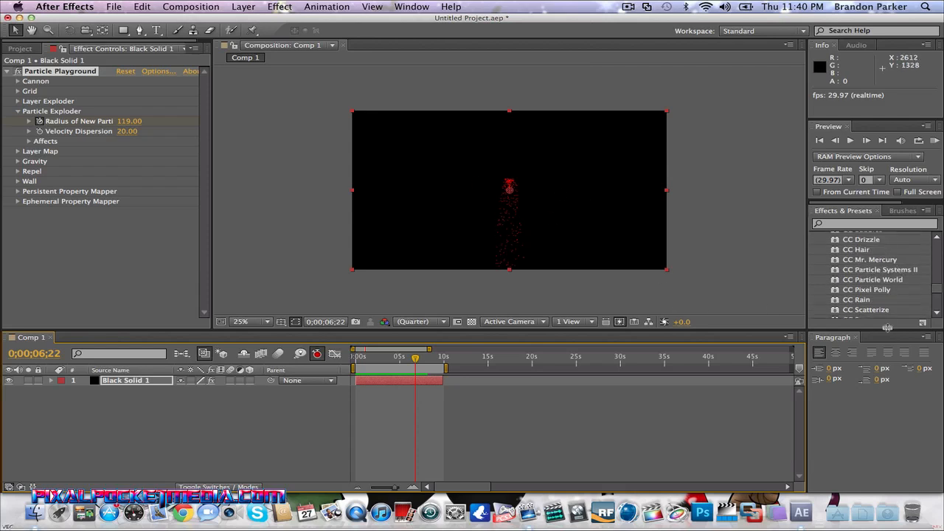
scroll(848, 280, "up", 5)
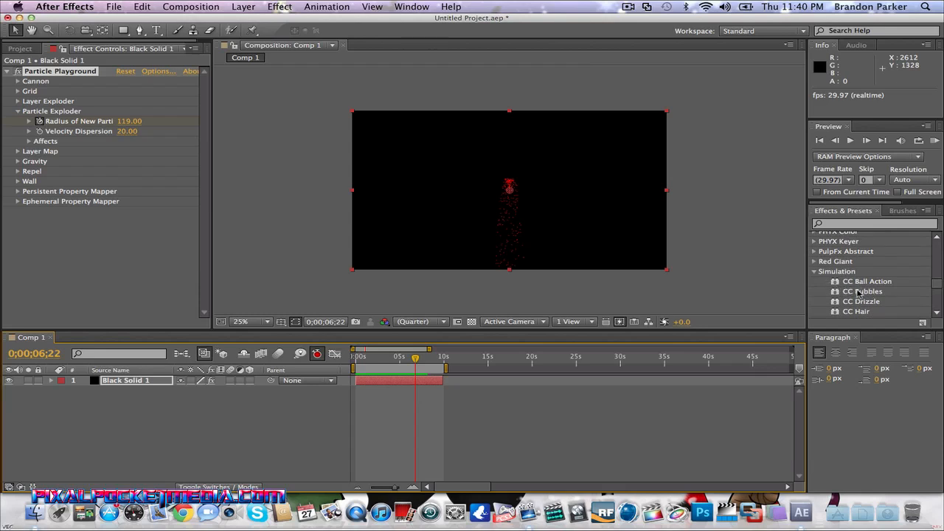
scroll(858, 293, "down", 1)
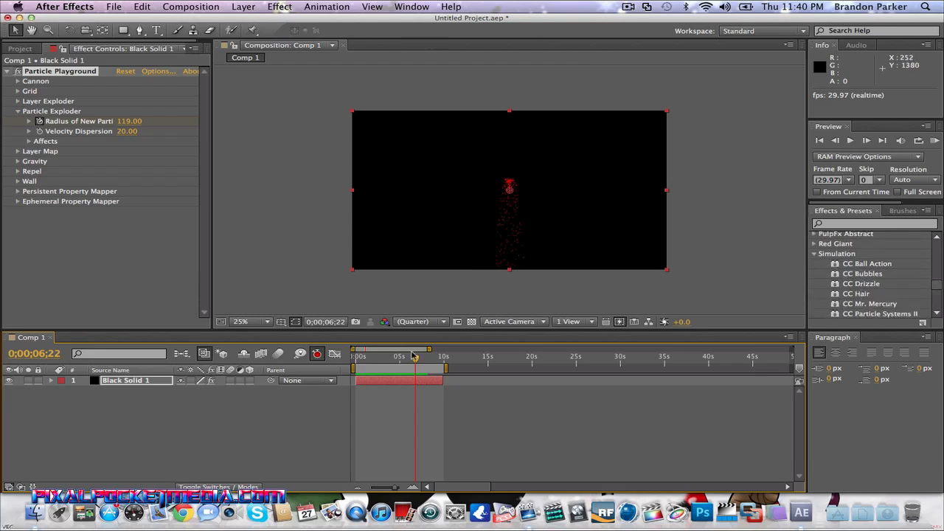
left_click_drag(389, 359, 418, 360)
scroll(833, 289, "down", 5)
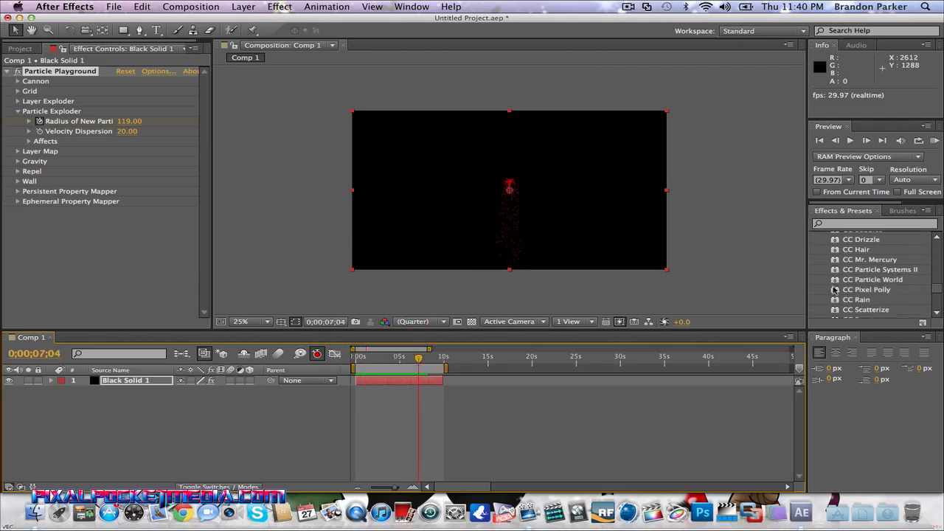
scroll(833, 289, "down", 2)
scroll(833, 289, "up", 7)
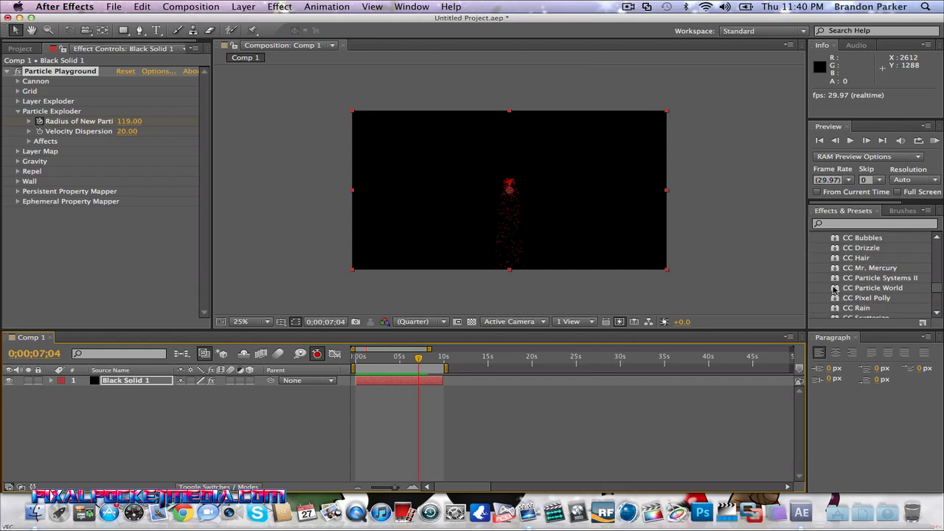
scroll(834, 289, "down", 3)
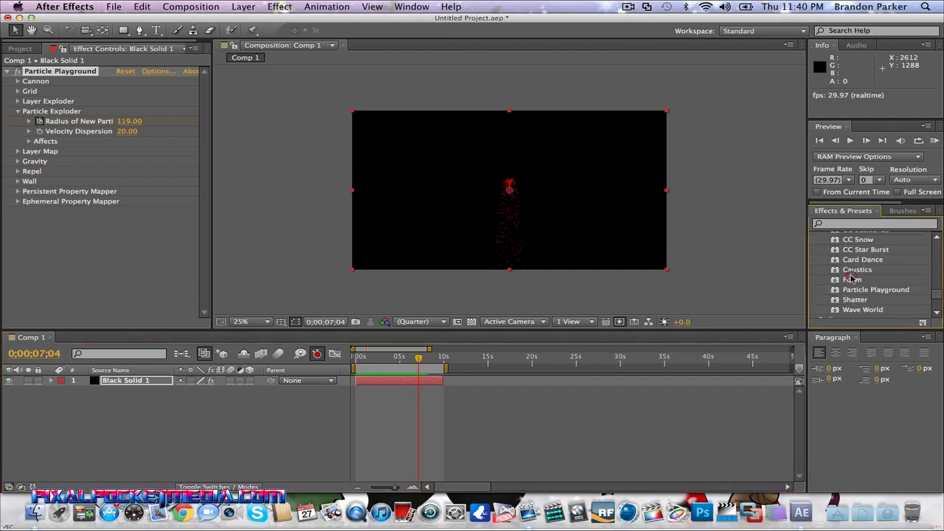
Remove the Particle Playground effect from Black Solid 1 and apply the Foam effect in its place
left_click(851, 281)
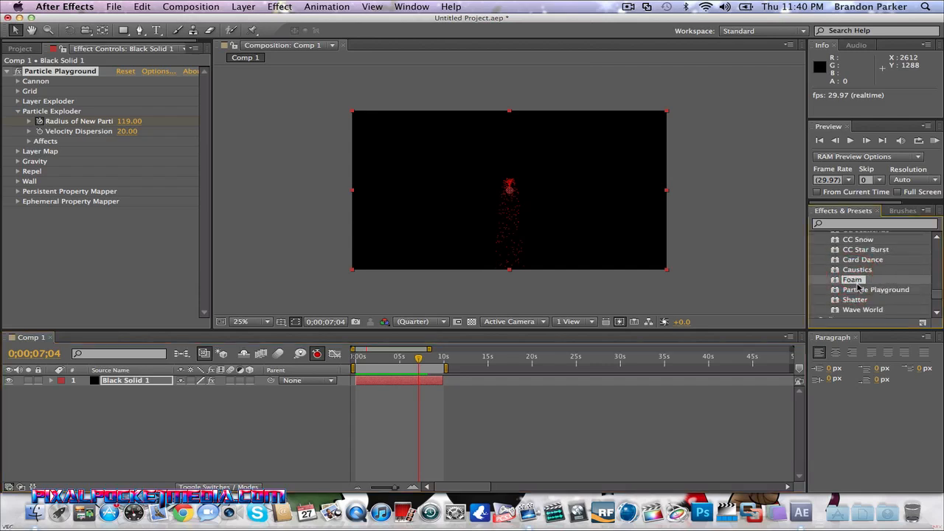
left_click(393, 385)
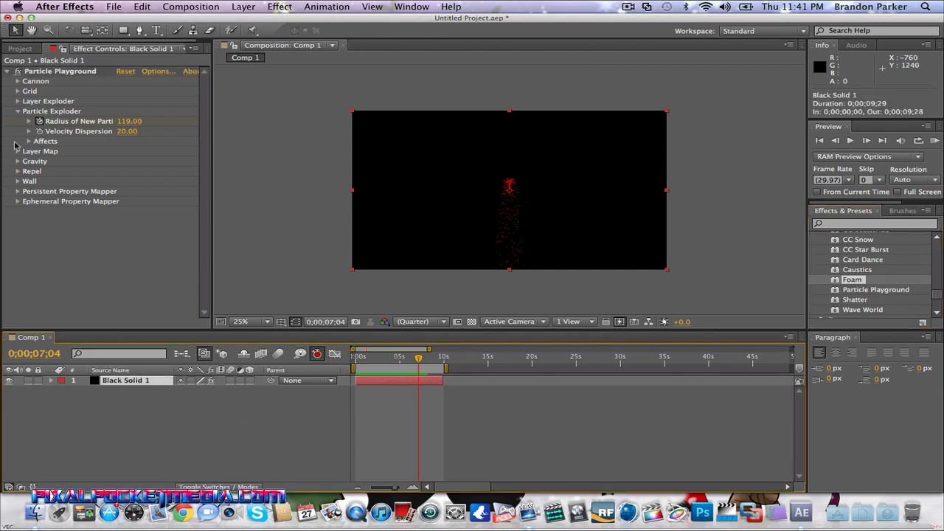
left_click(74, 77)
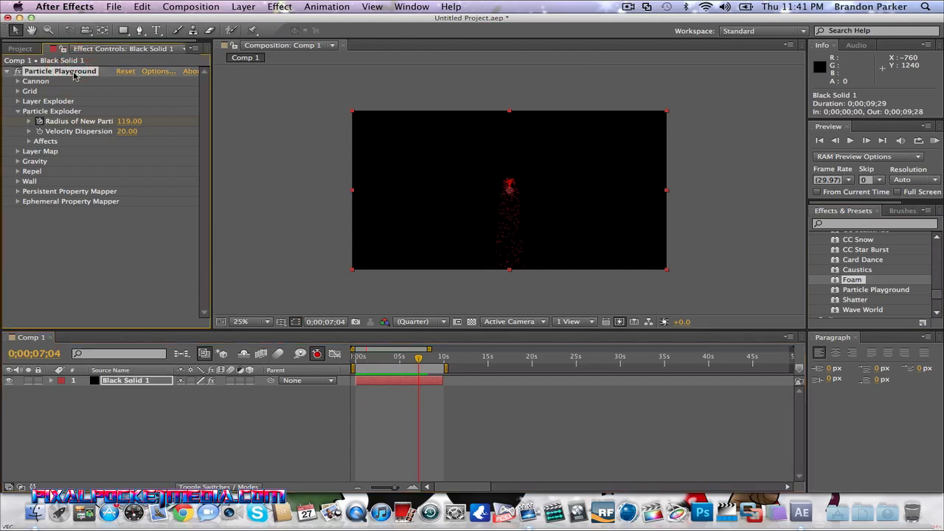
key("Delete")
left_click_drag(851, 281, 394, 384)
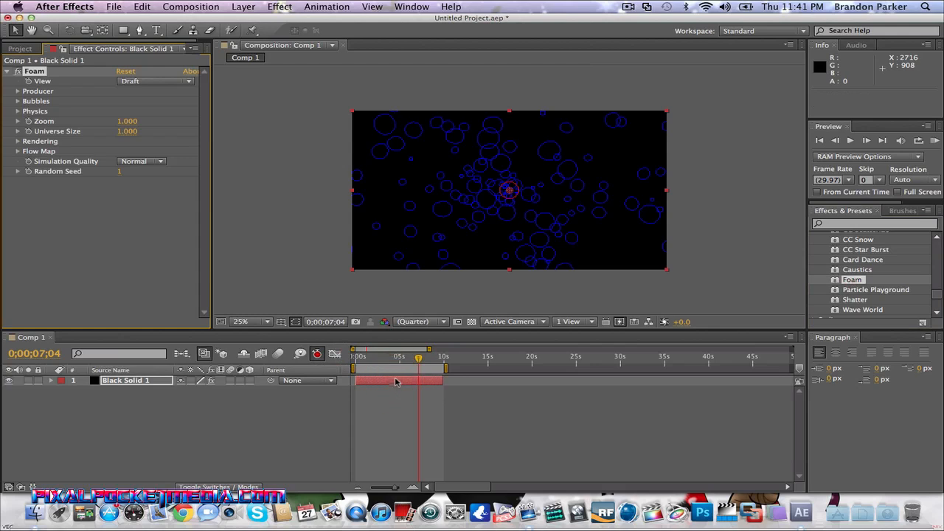
Preview the Foam bubbles in Comp 1 from the start of the timeline, replaying them once
left_click(357, 360)
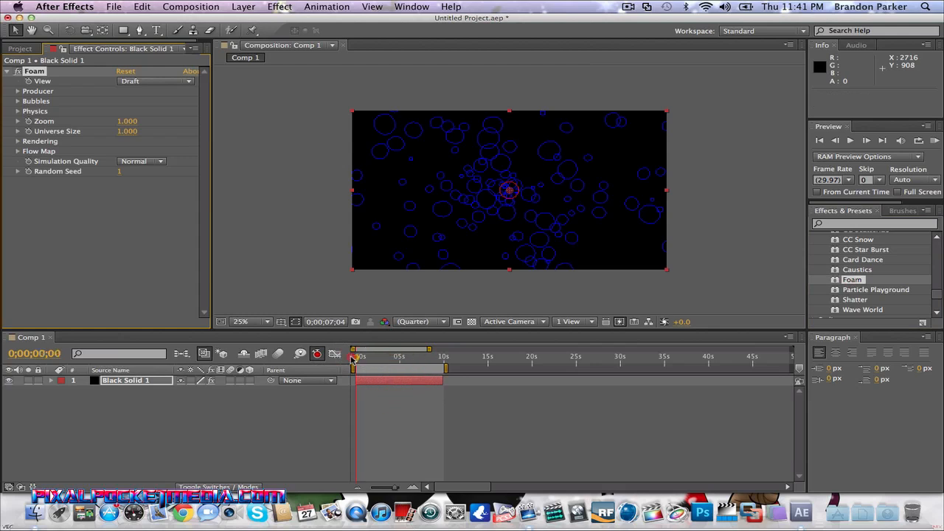
key("space")
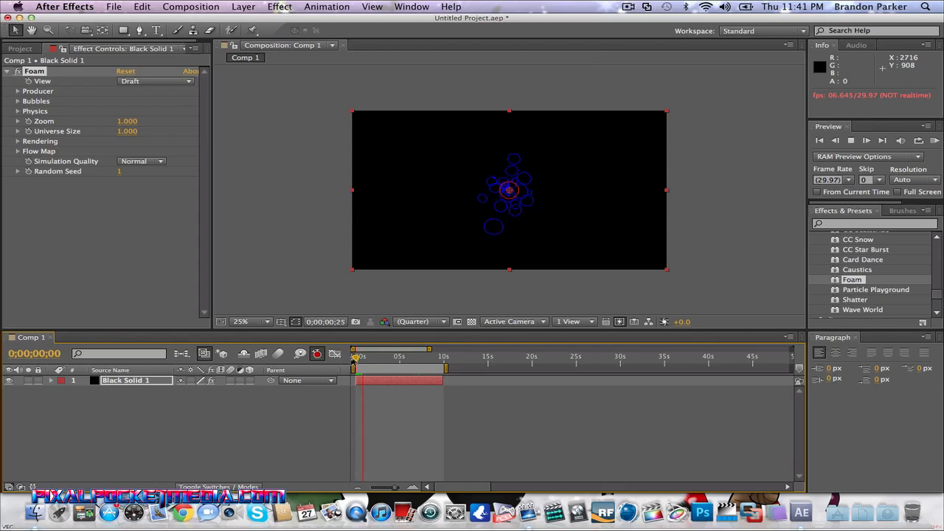
key("space")
left_click(353, 359)
key("space")
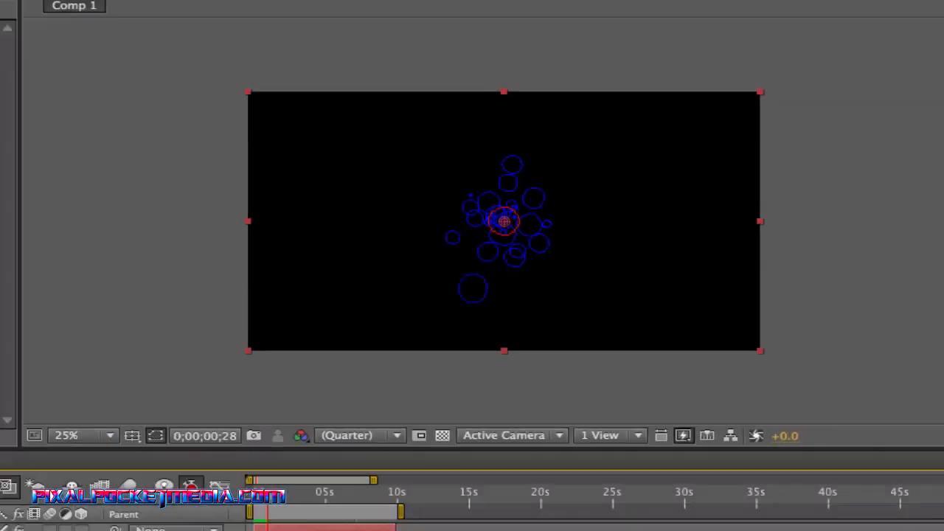
scroll(860, 272, "up", 5)
scroll(860, 273, "down", 2)
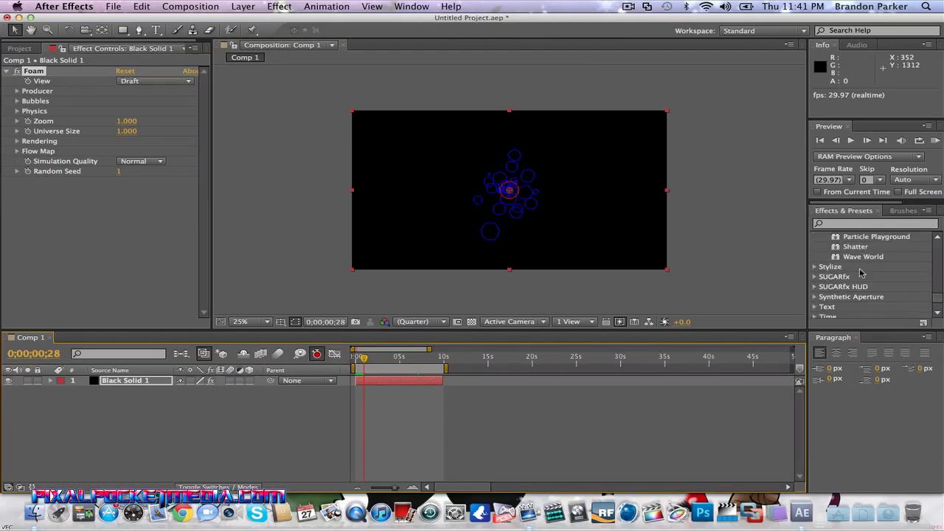
scroll(860, 273, "down", 2)
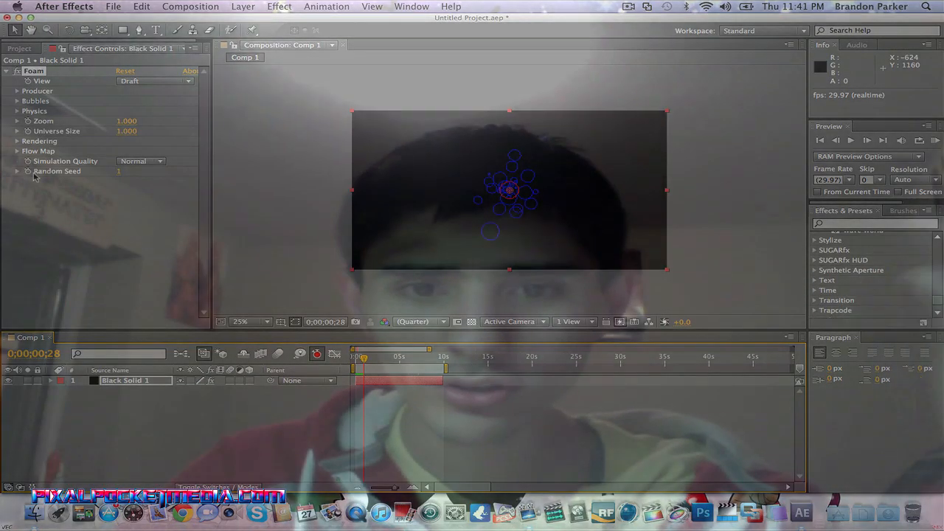